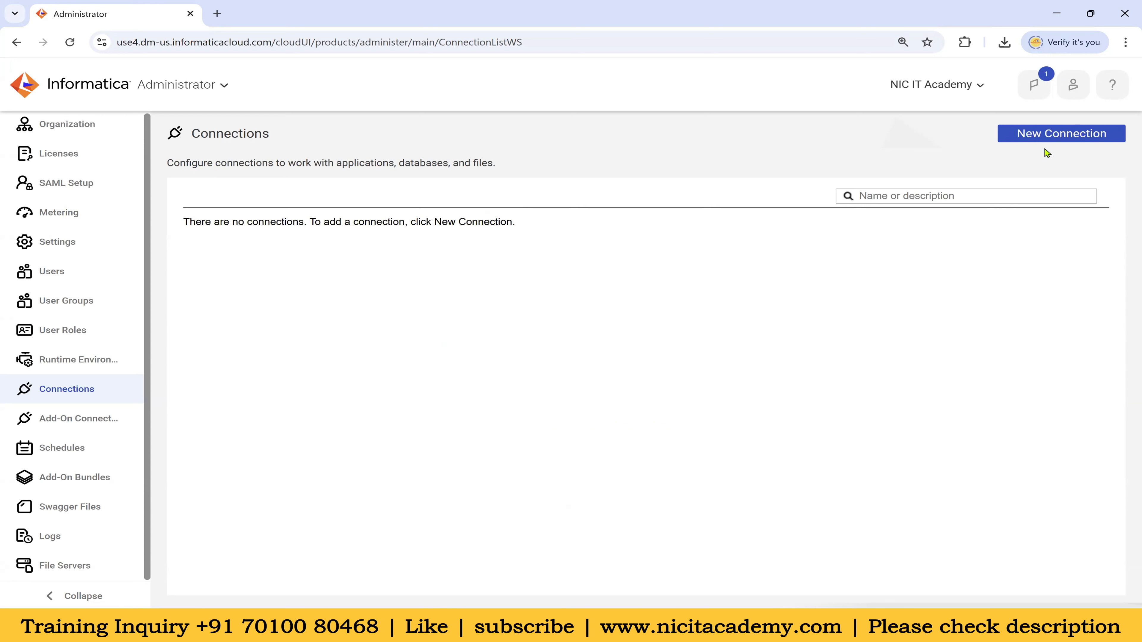
# Open a blank New Connection form from the empty Connections page
pyautogui.click(1057, 137)
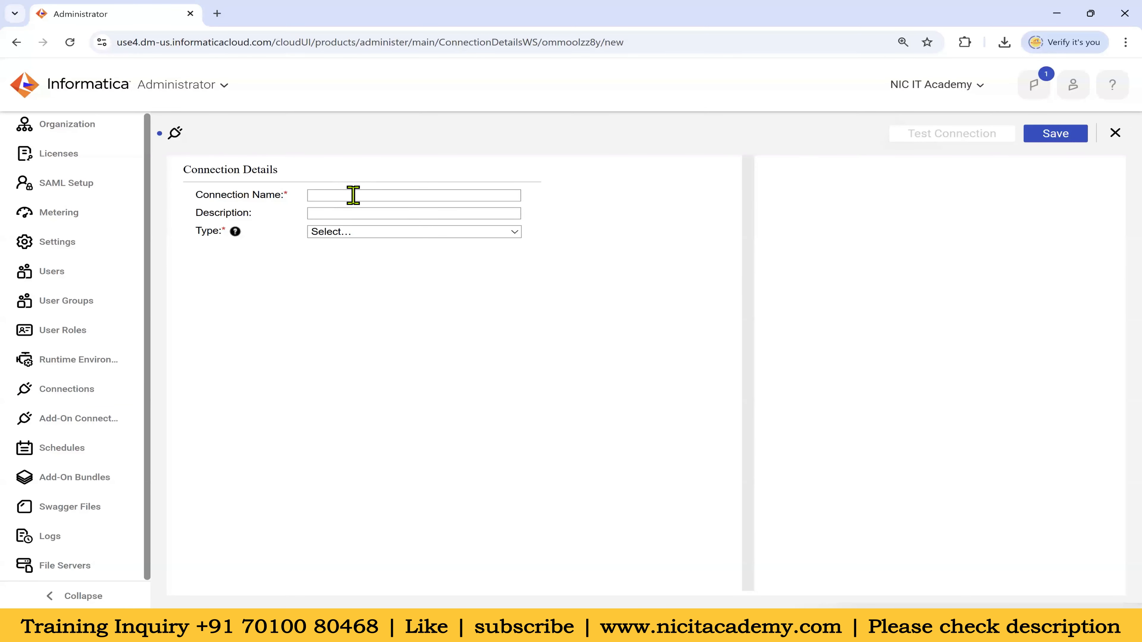
# Name the connection Oracle_Src using the autofill suggestion and set its type to Oracle
pyautogui.click(352, 195)
pyautogui.click(426, 223)
pyautogui.click(279, 208)
pyautogui.moveTo(346, 196); pyautogui.dragTo(360, 195)
pyautogui.click(367, 216)
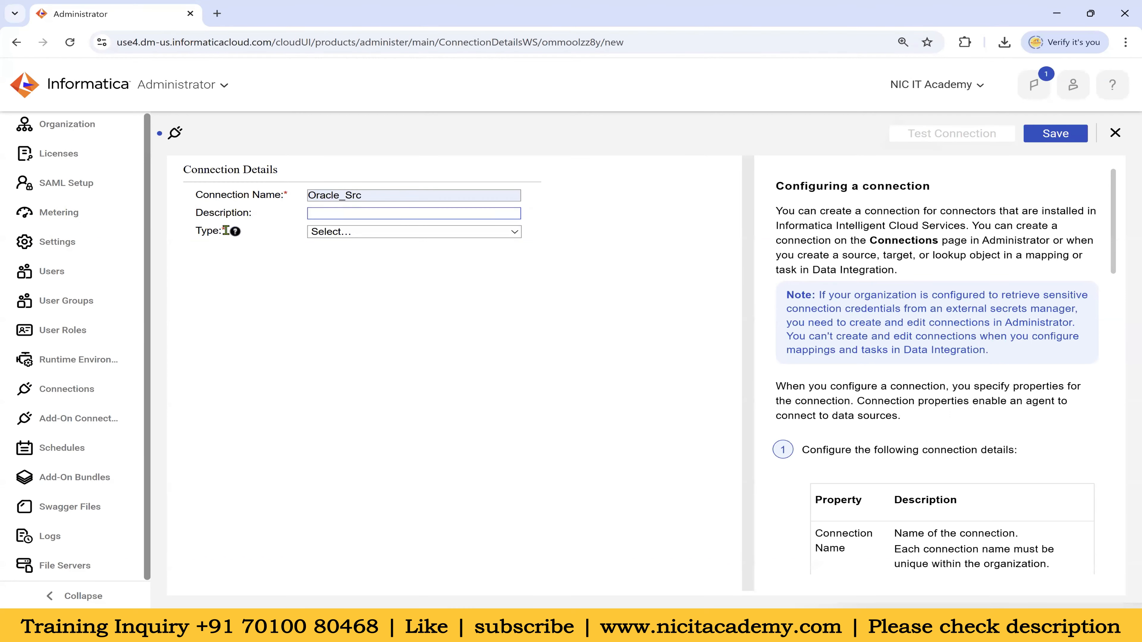
pyautogui.click(355, 234)
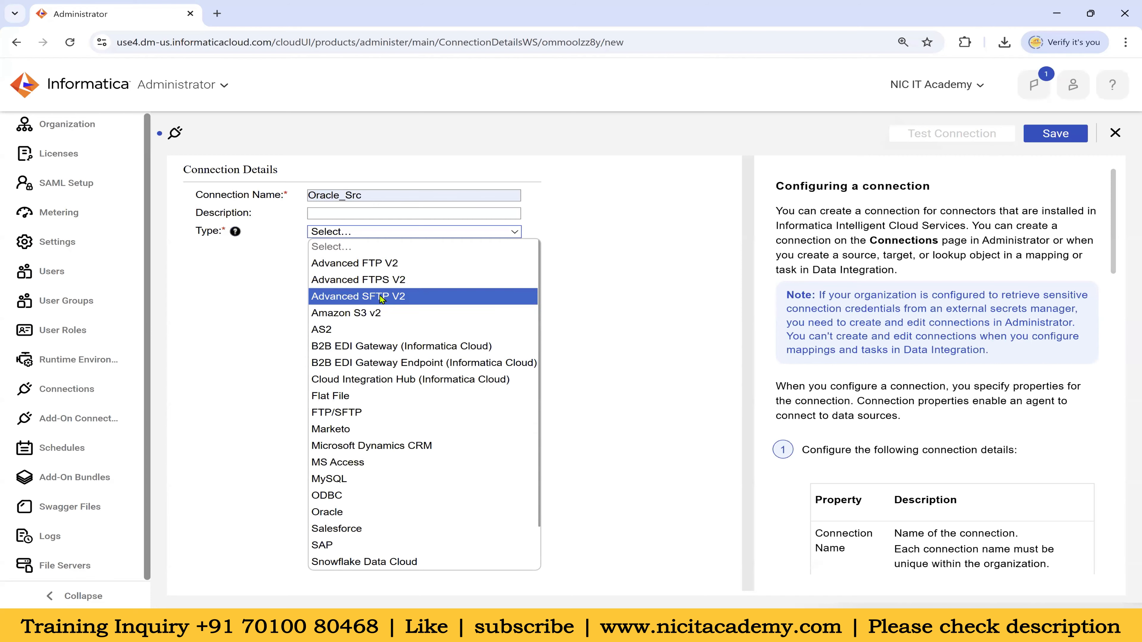
pyautogui.scroll(-1, 382, 299)
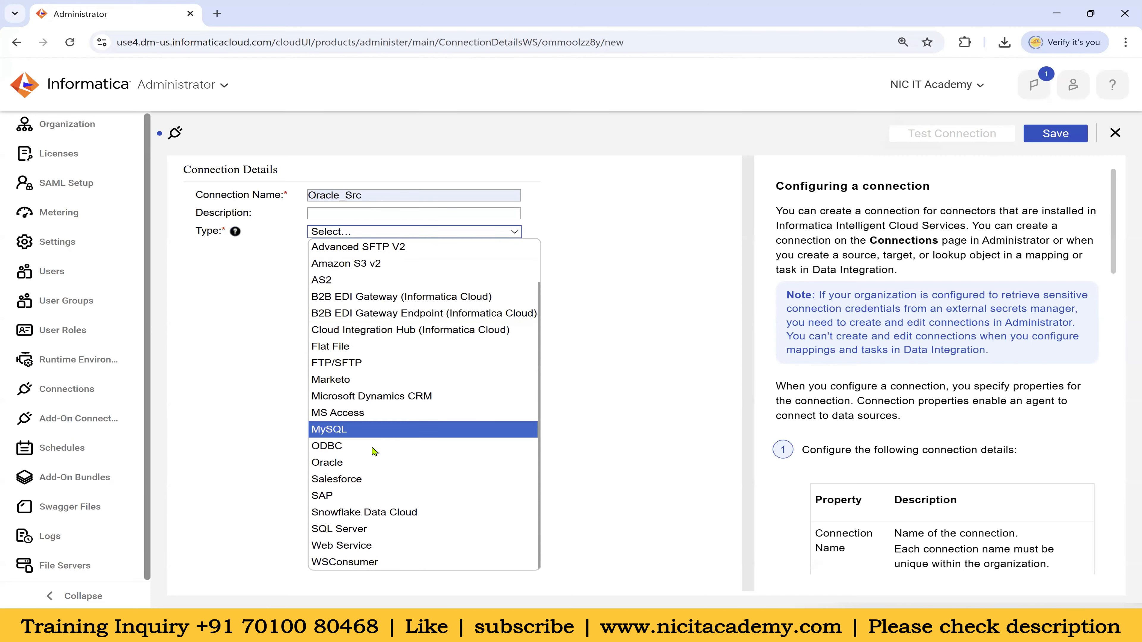
pyautogui.click(335, 467)
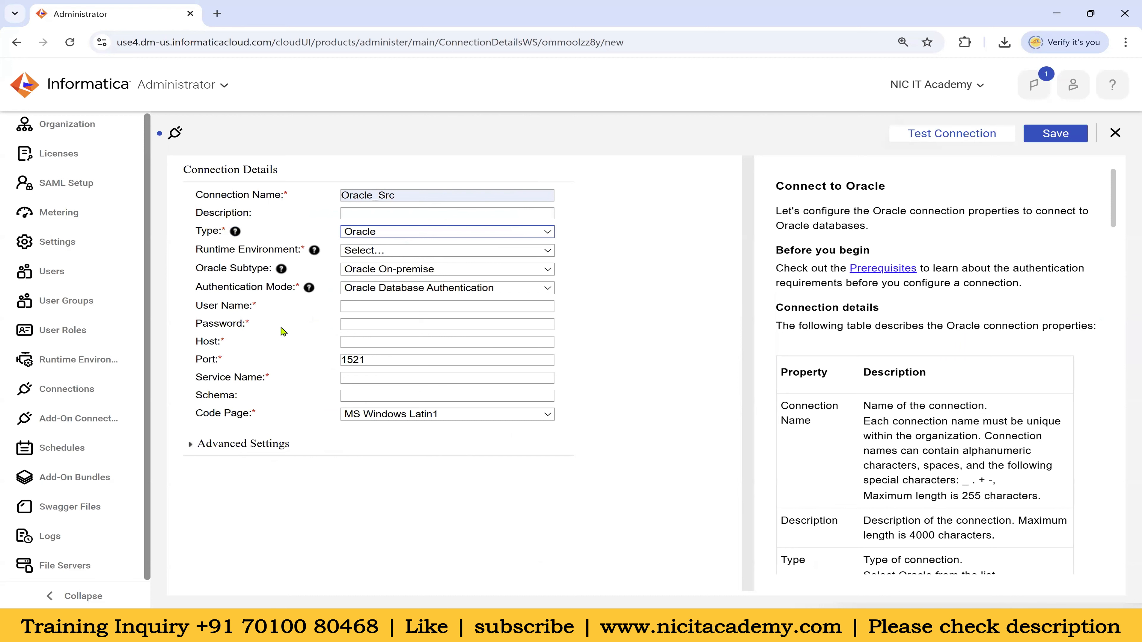
# Set the Oracle_Src runtime environment to NIC, reviewing the Oracle Subtype setting
pyautogui.moveTo(197, 249); pyautogui.dragTo(303, 250)
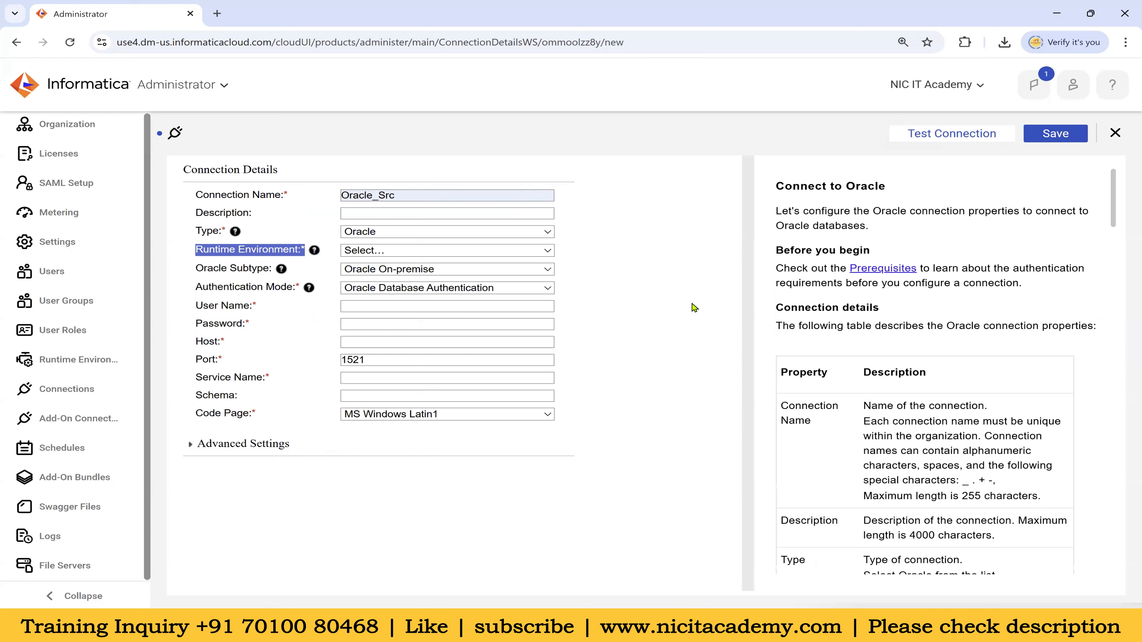
pyautogui.click(546, 251)
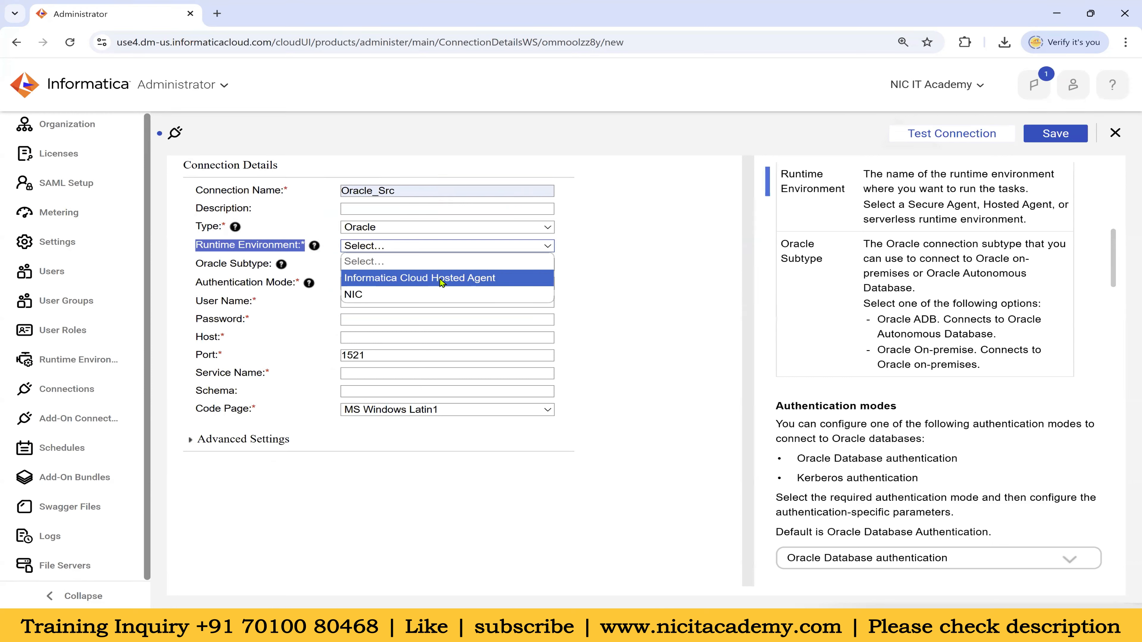
pyautogui.click(376, 293)
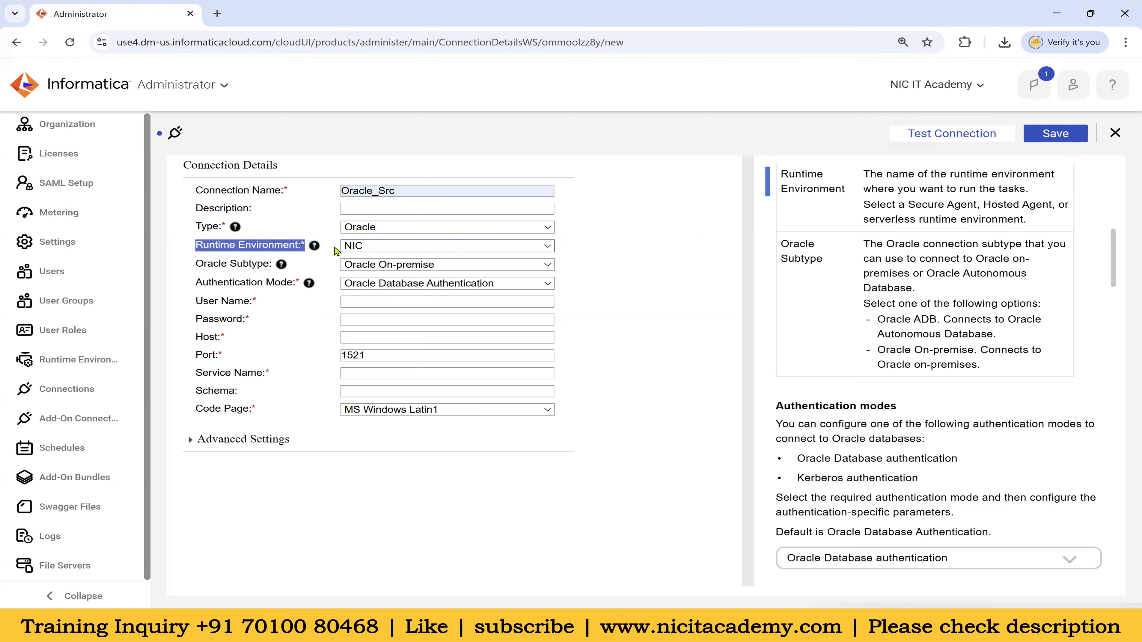
pyautogui.click(363, 247)
pyautogui.click(364, 247)
pyautogui.click(574, 271)
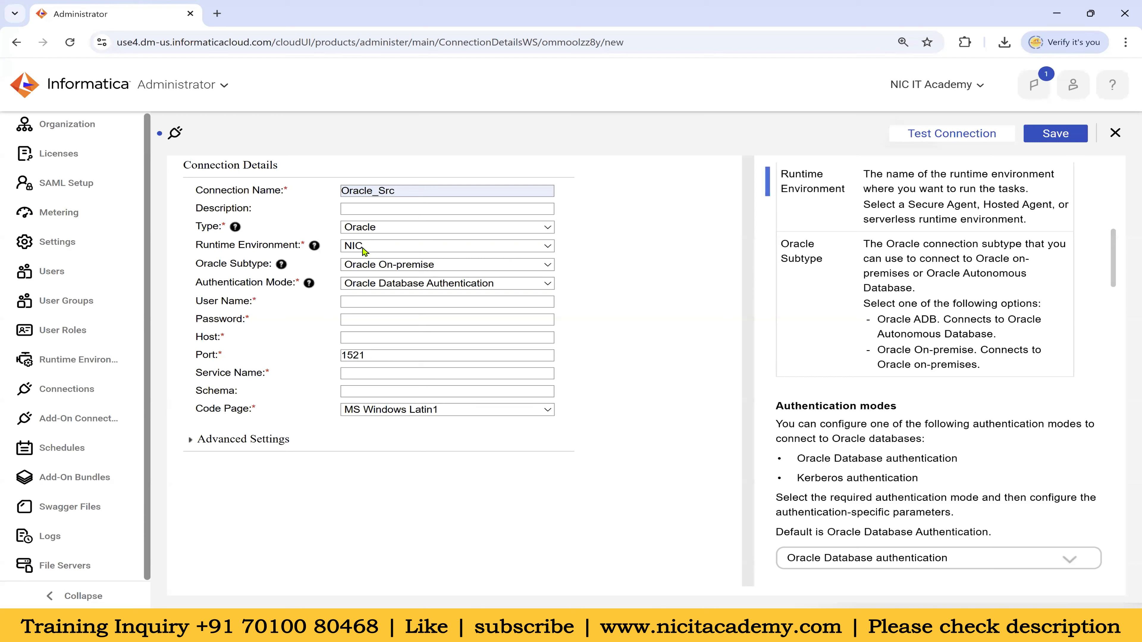
pyautogui.moveTo(194, 265); pyautogui.dragTo(423, 279)
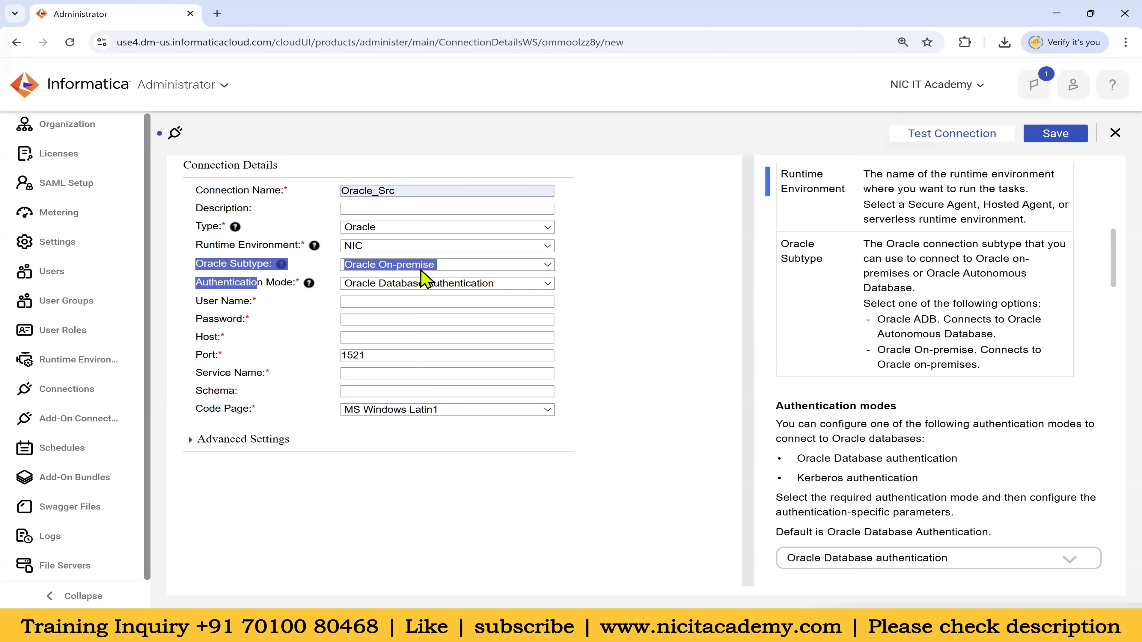
pyautogui.click(654, 291)
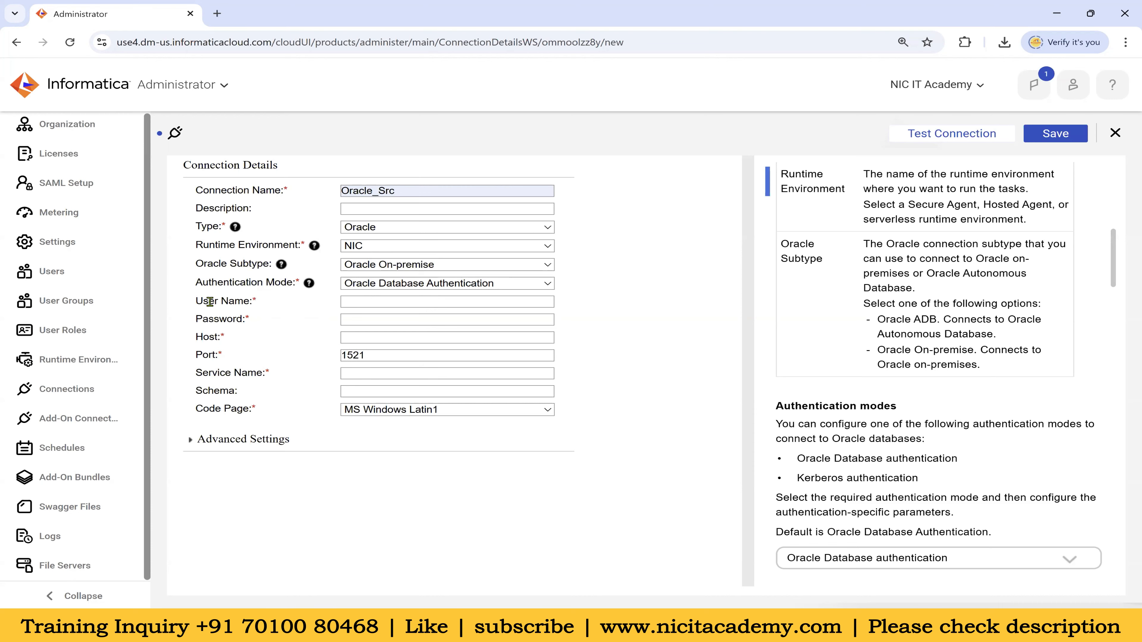
# Enter user name hr and the account password
pyautogui.click(355, 302)
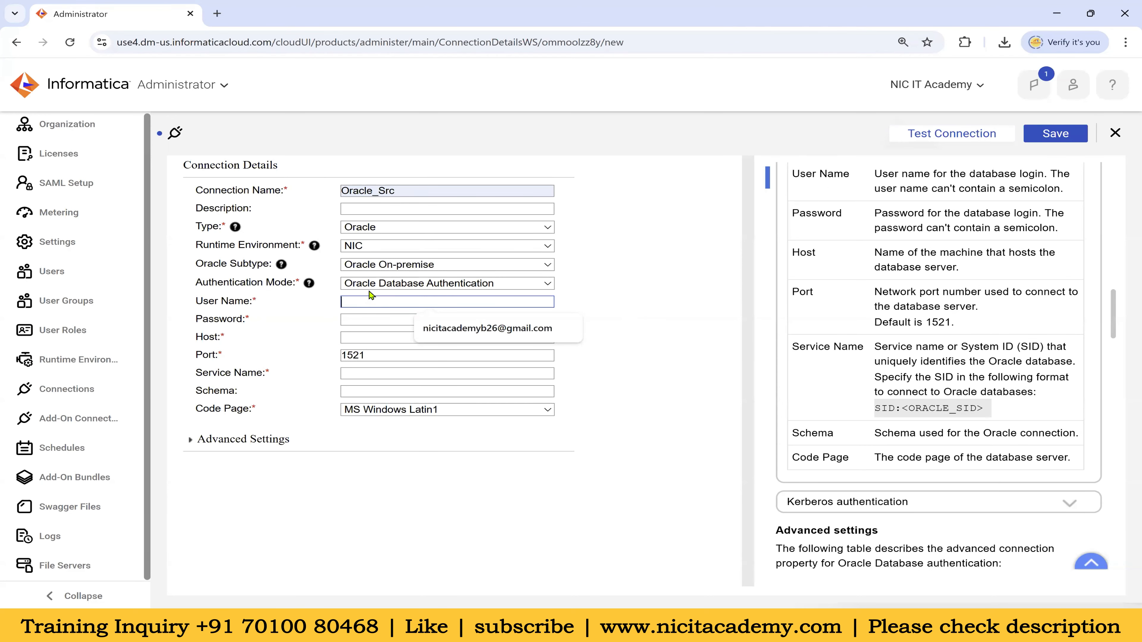
pyautogui.write('hr')
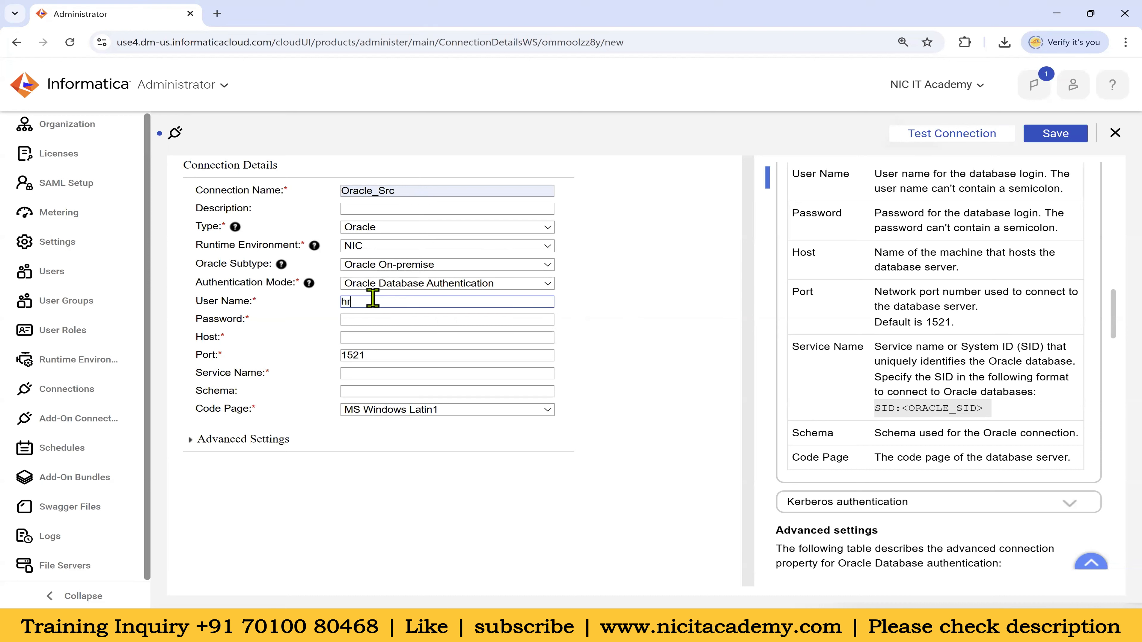
pyautogui.hotkey('ctrl', 'a')
pyautogui.click(373, 319)
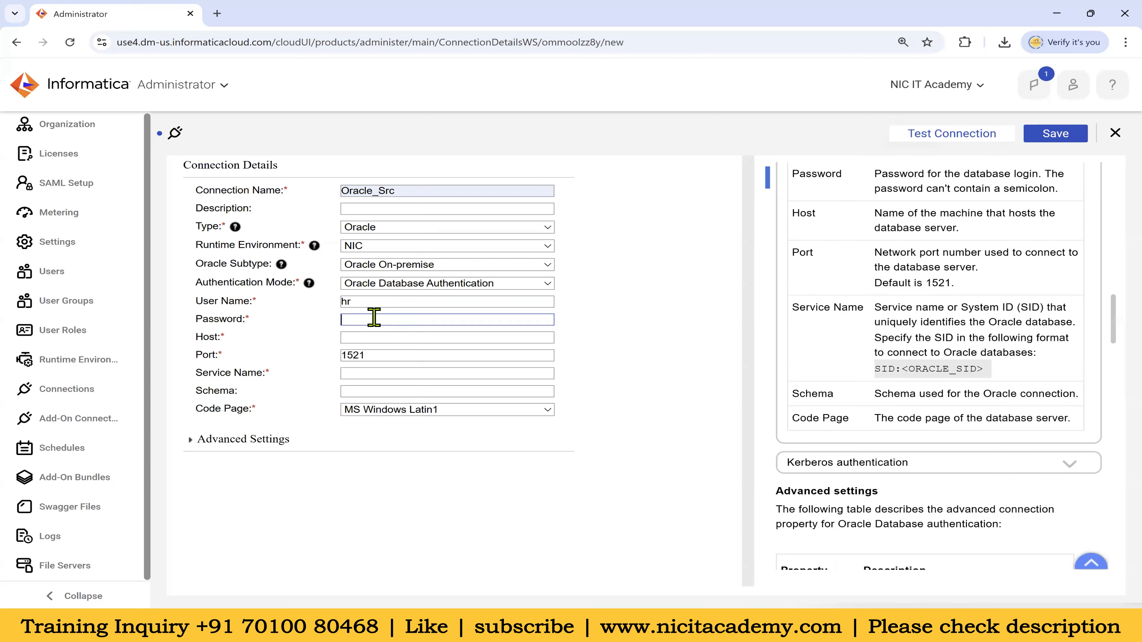
pyautogui.write('hr')
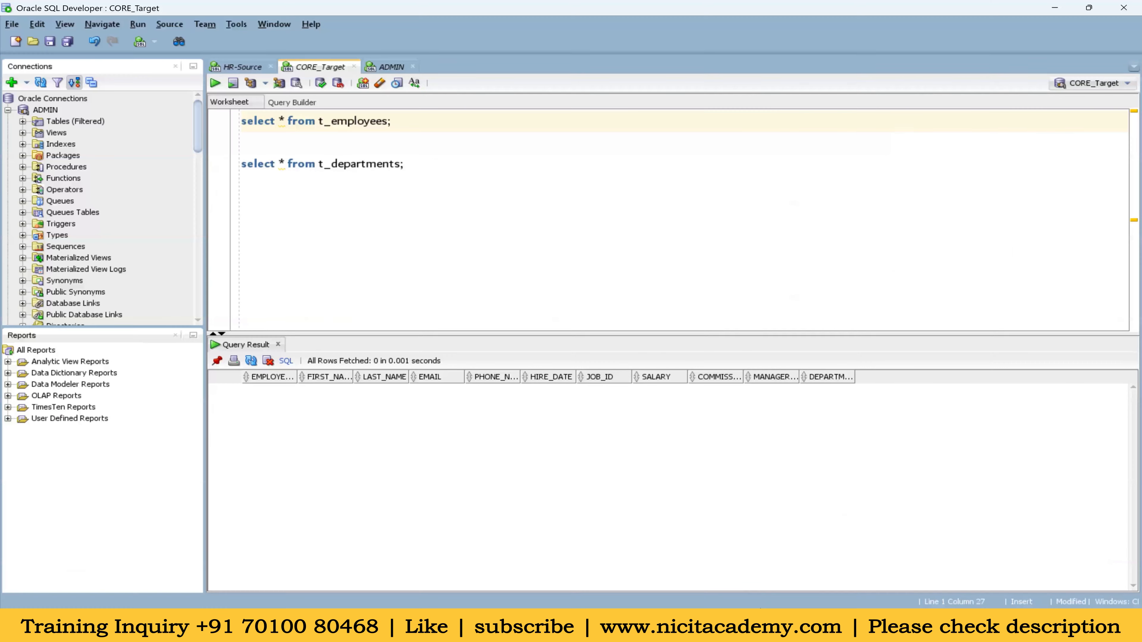
# Review the HR-Source connection's host, port and SID in SQL Developer, then return to Informatica
pyautogui.click(13, 109)
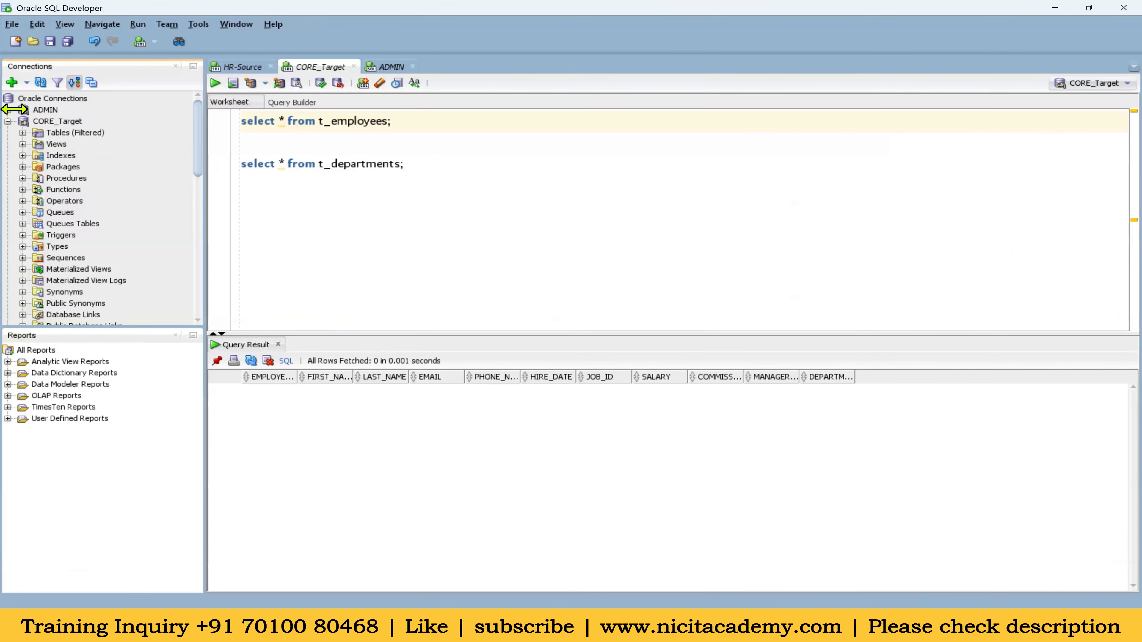
pyautogui.click(13, 121)
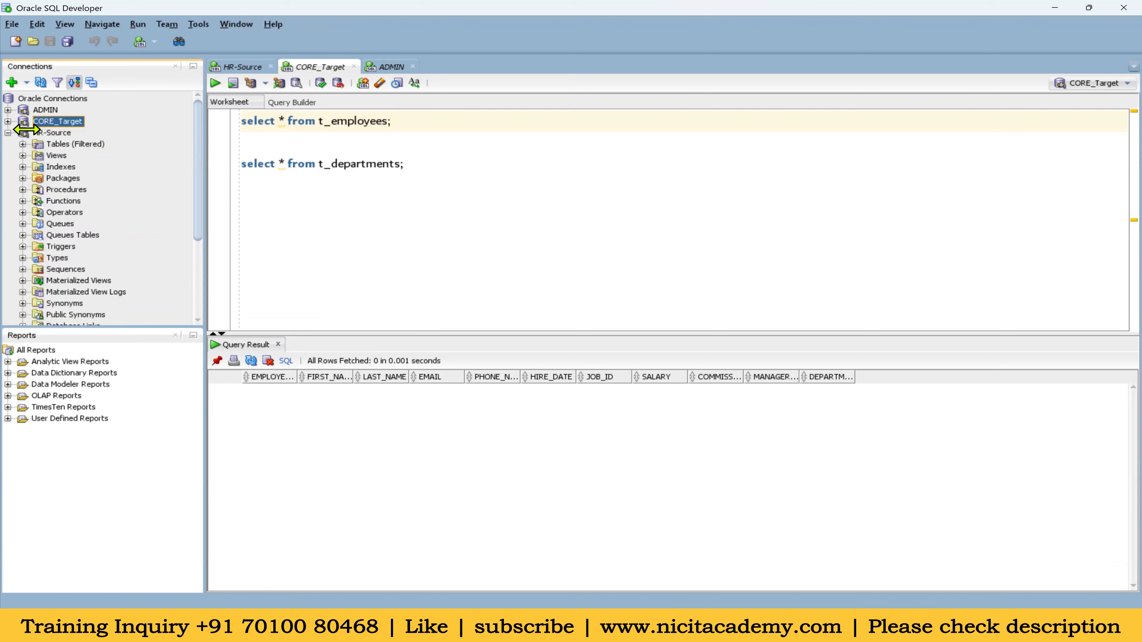
pyautogui.rightClick(41, 131)
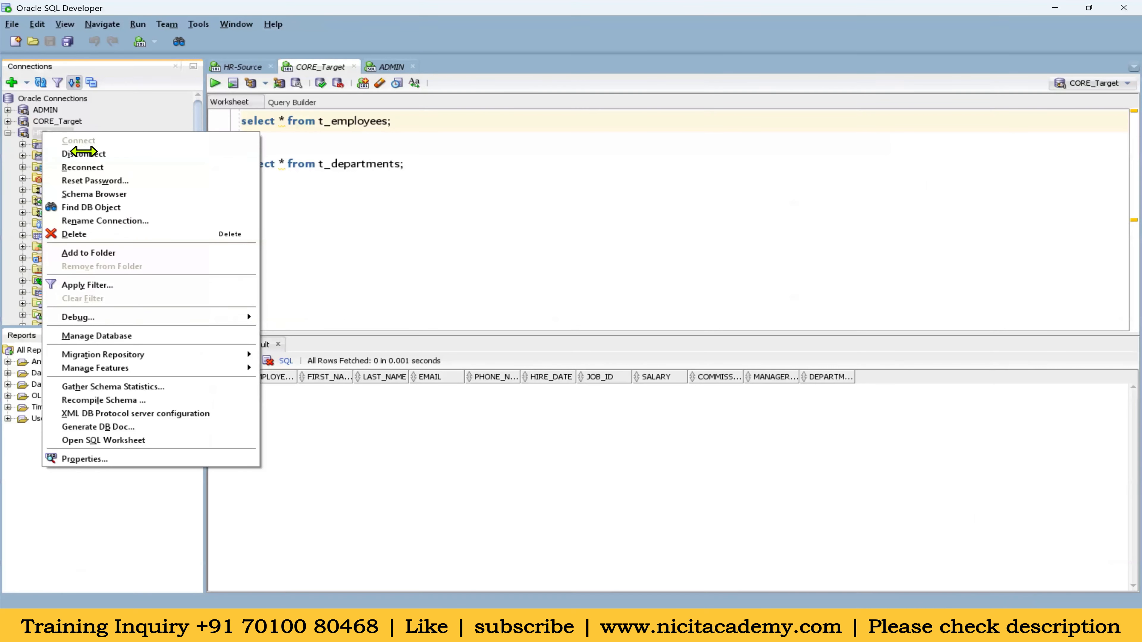
pyautogui.click(93, 457)
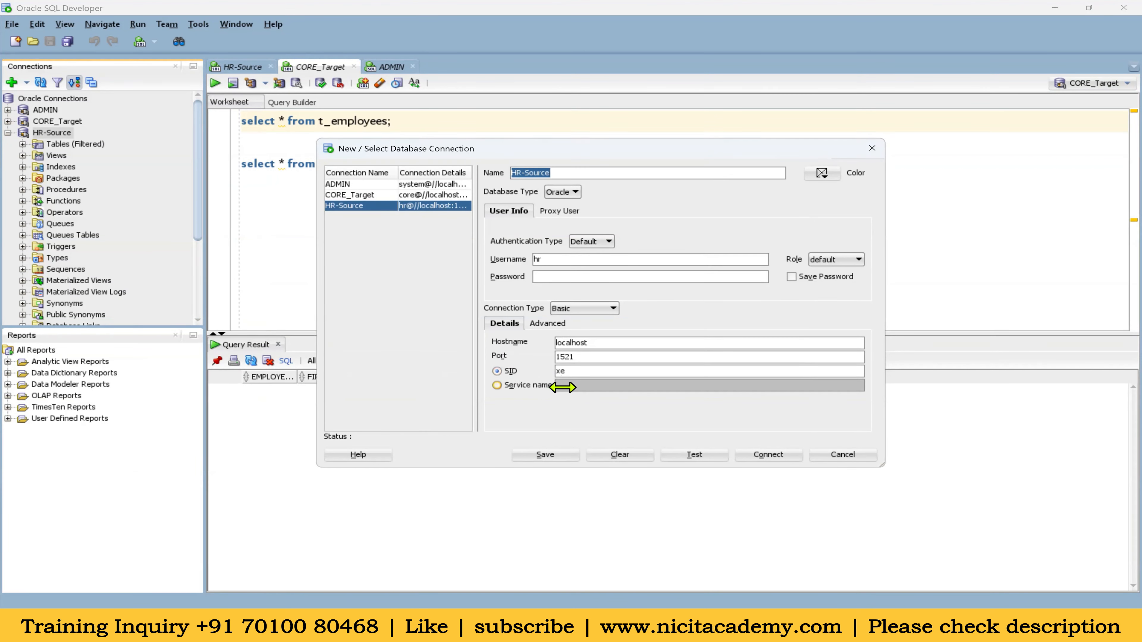
pyautogui.click(871, 148)
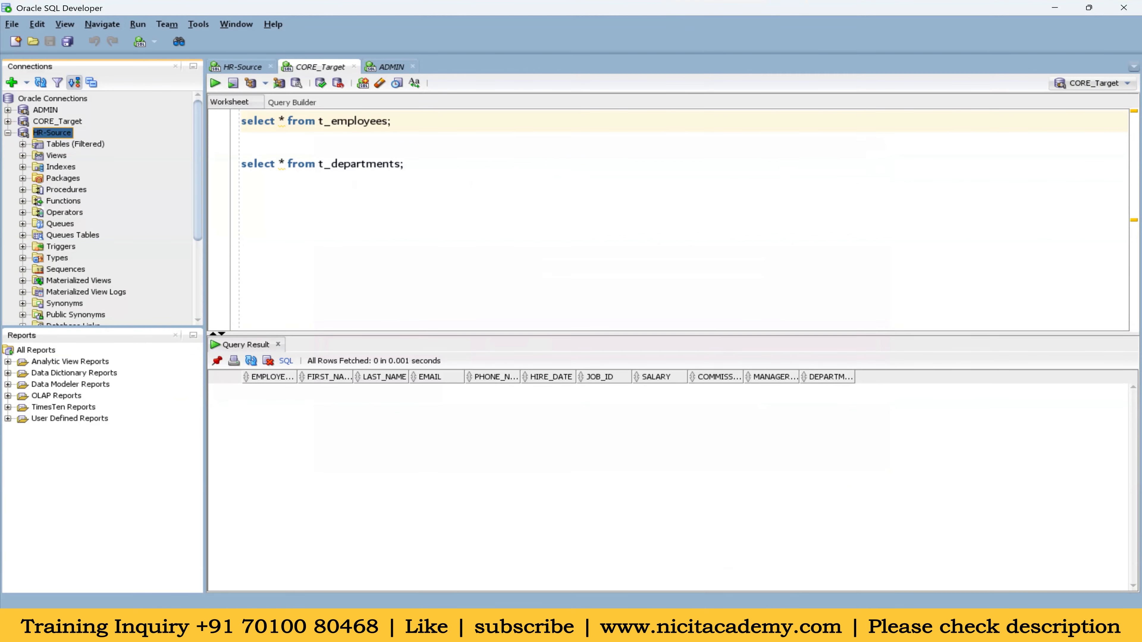
pyautogui.click(591, 548)
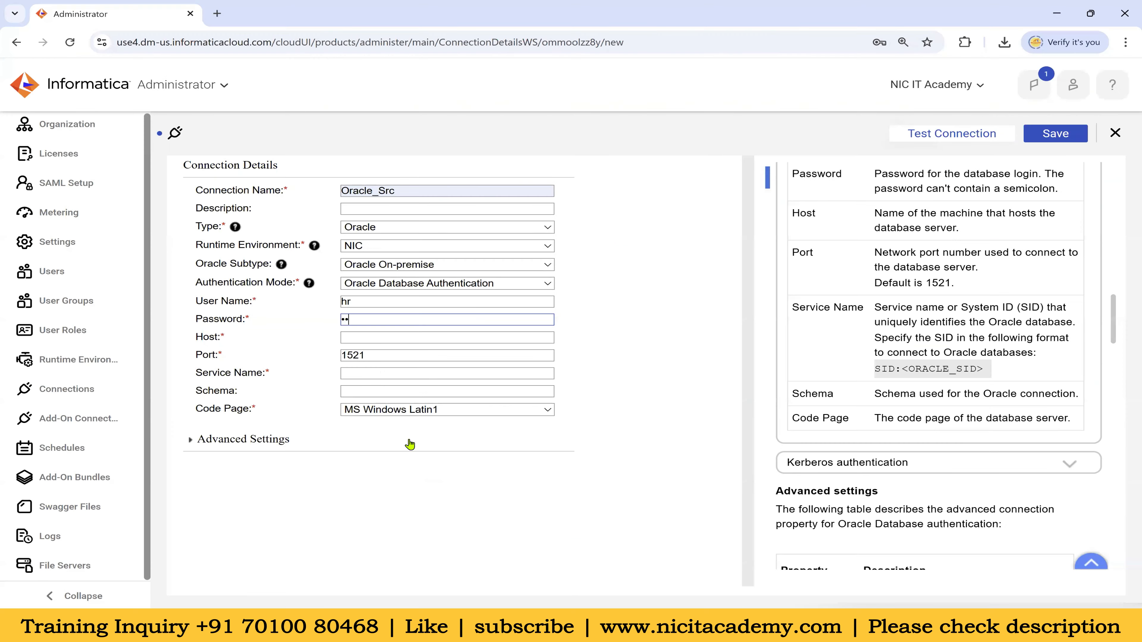
# Enter host localhost and service name xe for Oracle_Src, keeping port 1521
pyautogui.click(357, 334)
pyautogui.write('localhost')
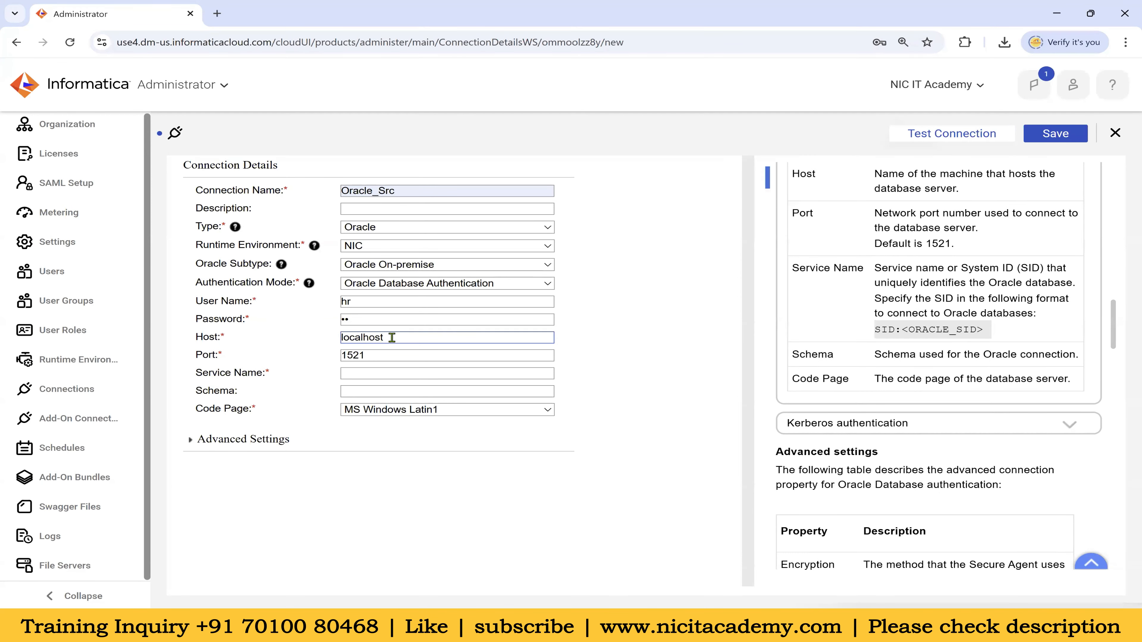
pyautogui.moveTo(391, 337); pyautogui.dragTo(319, 343)
pyautogui.click(377, 355)
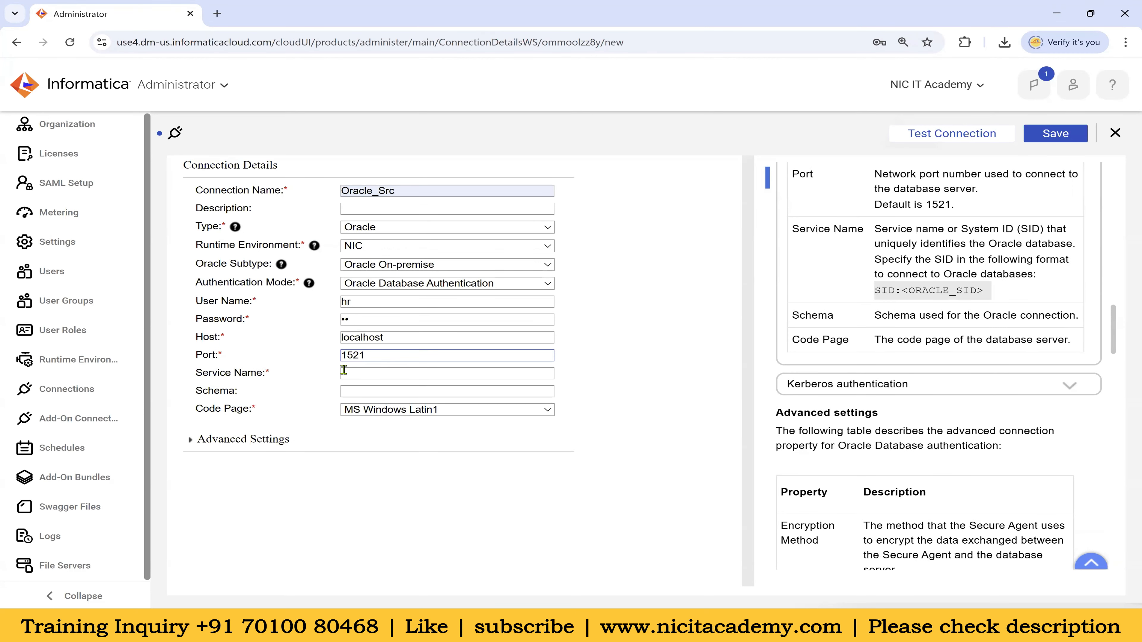
pyautogui.click(370, 373)
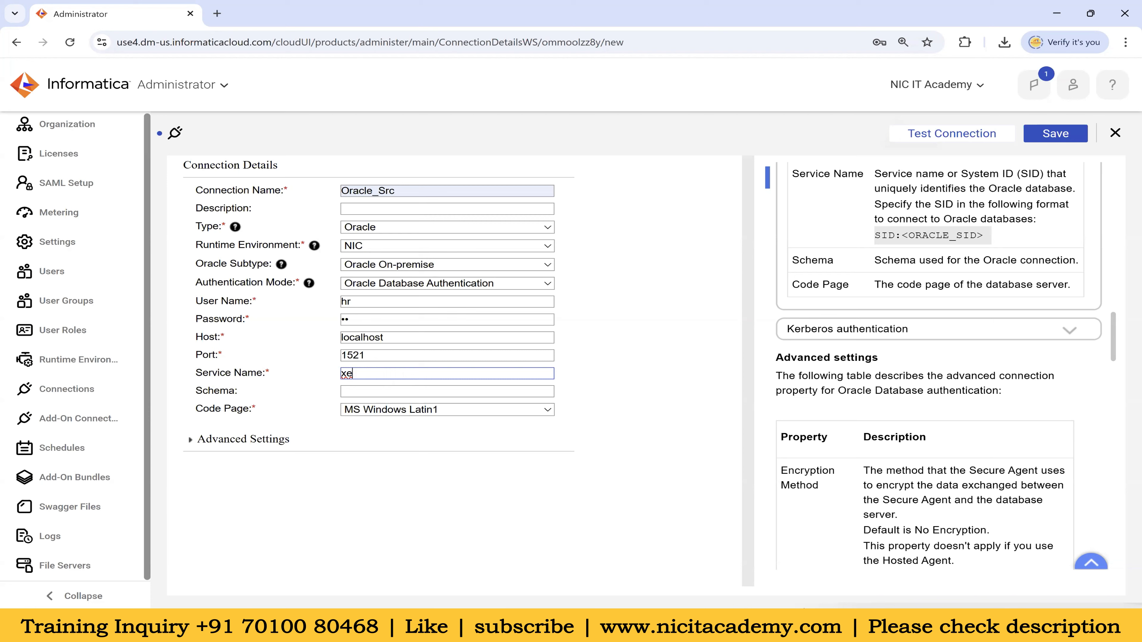
pyautogui.hotkey('alt', 'Tab')
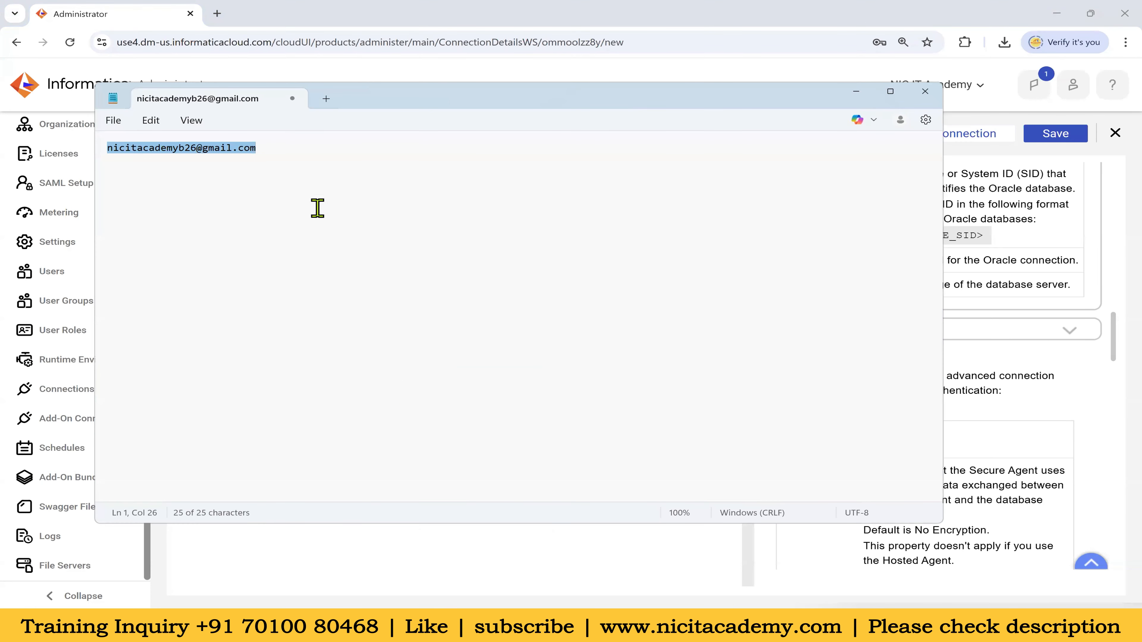
# In a new Notepad tab, write 'xe --Oracle 11g' and 'XEPDB1 - Oracle 21C'
pyautogui.click(320, 99)
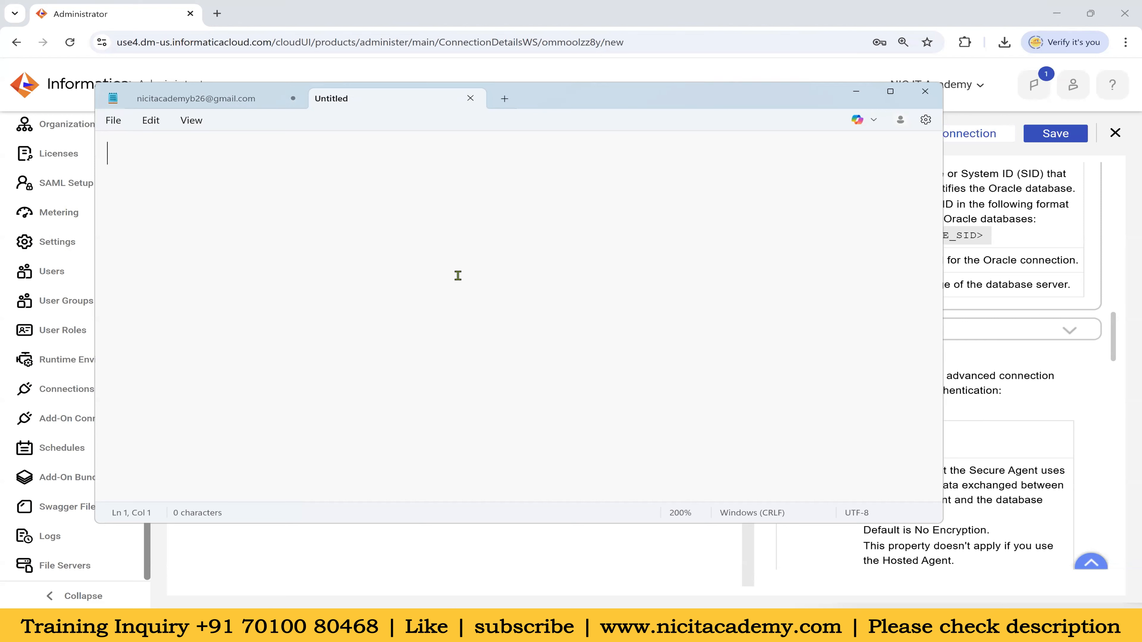
pyautogui.write('xe --Oracle')
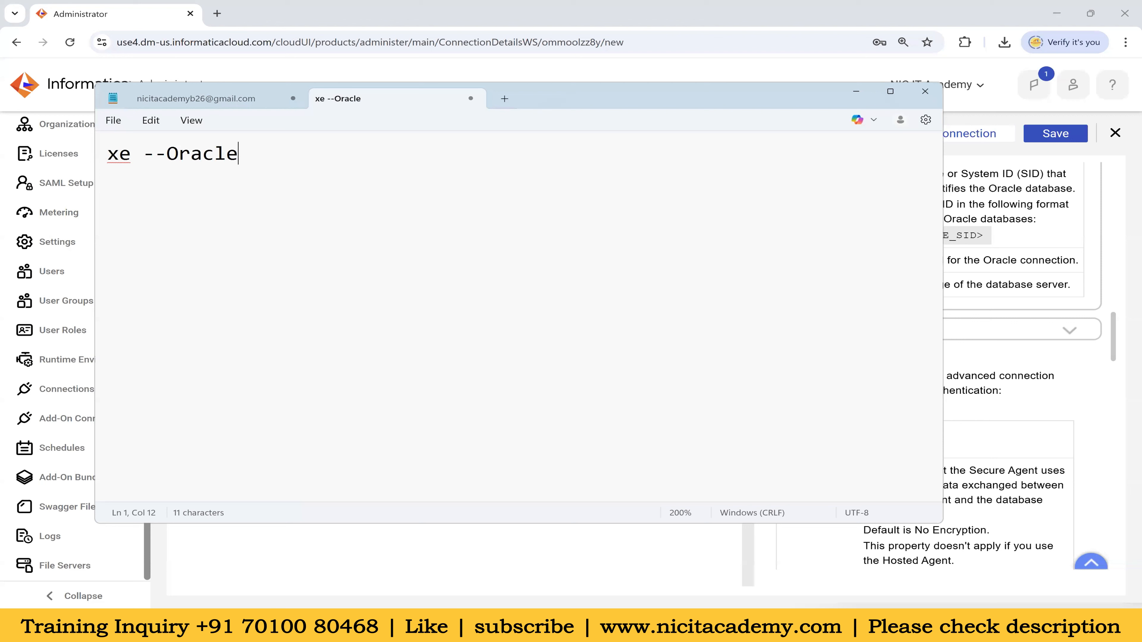
pyautogui.write(' 11g')
pyautogui.press('Return')
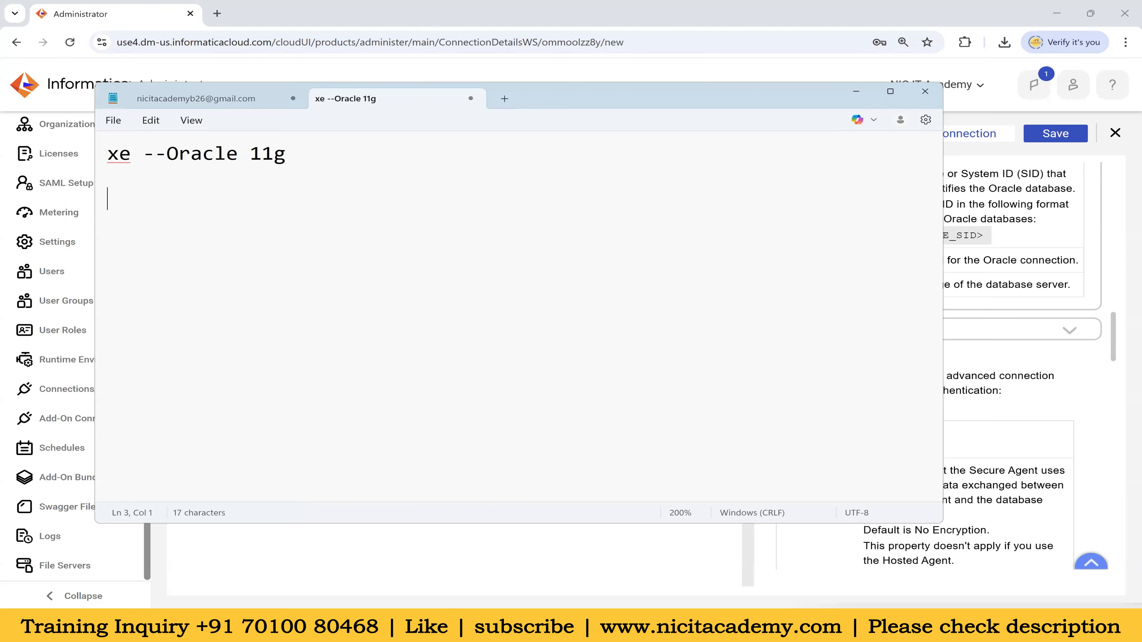
pyautogui.write('XE')
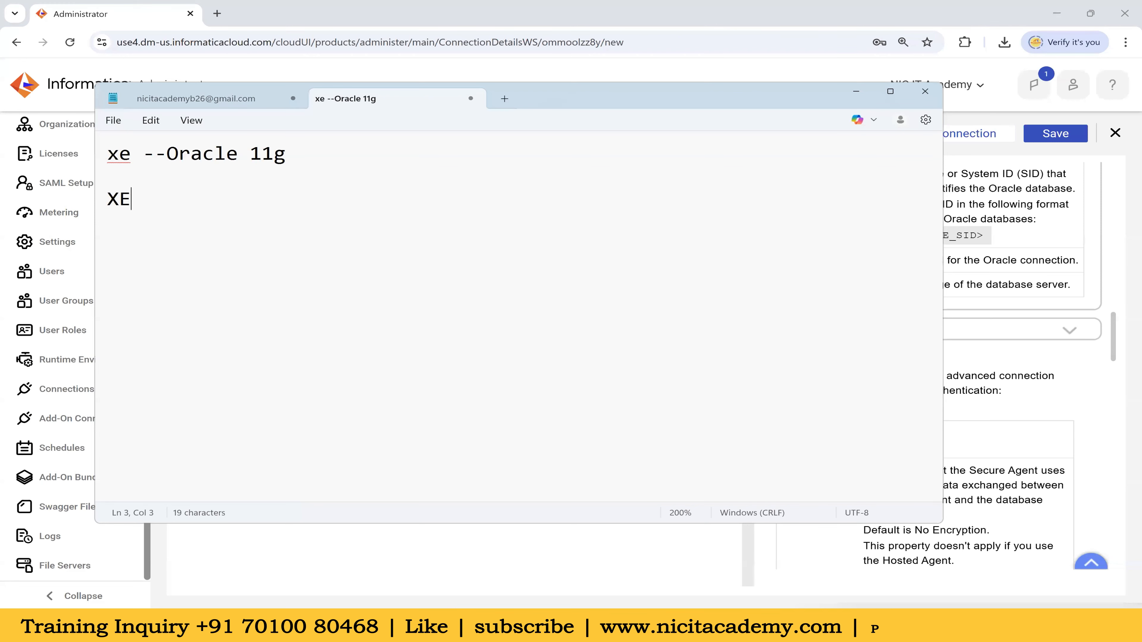
pyautogui.write('PDB1')
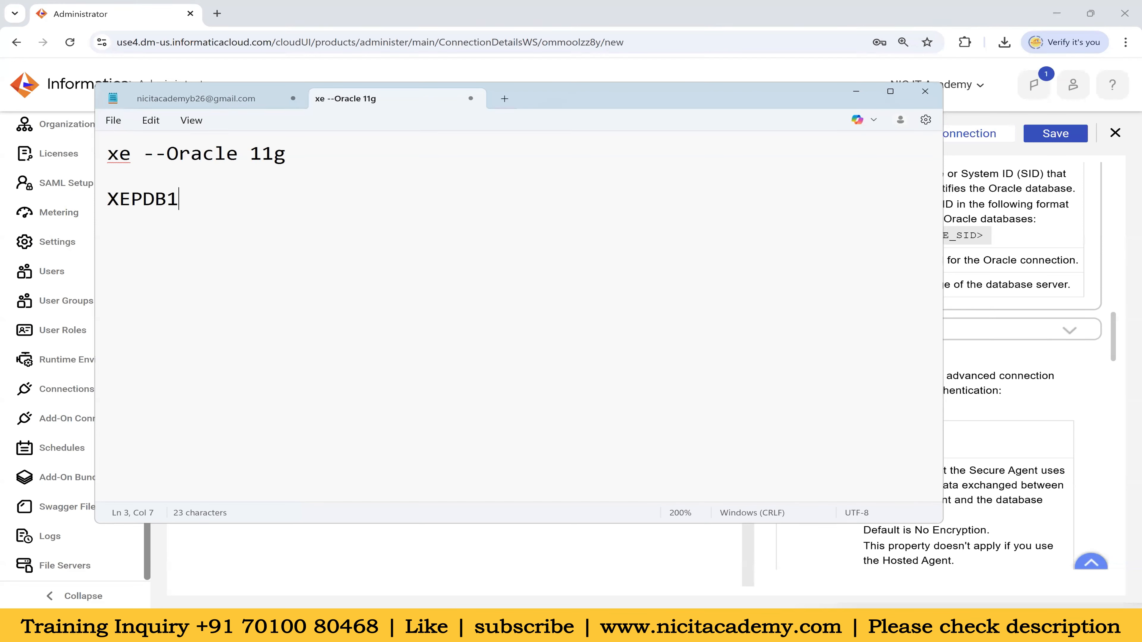
pyautogui.moveTo(108, 199); pyautogui.dragTo(178, 200)
pyautogui.click(268, 201)
pyautogui.write('- Oracle 21C')
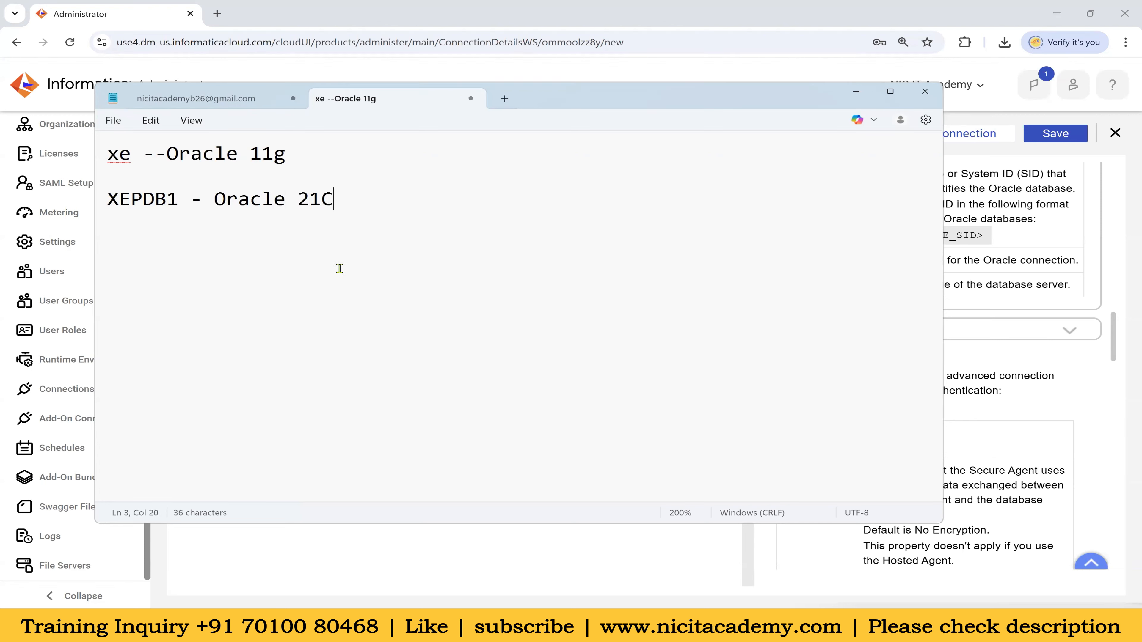
pyautogui.press('Return')
pyautogui.press('Return')
pyautogui.moveTo(370, 205); pyautogui.dragTo(97, 157)
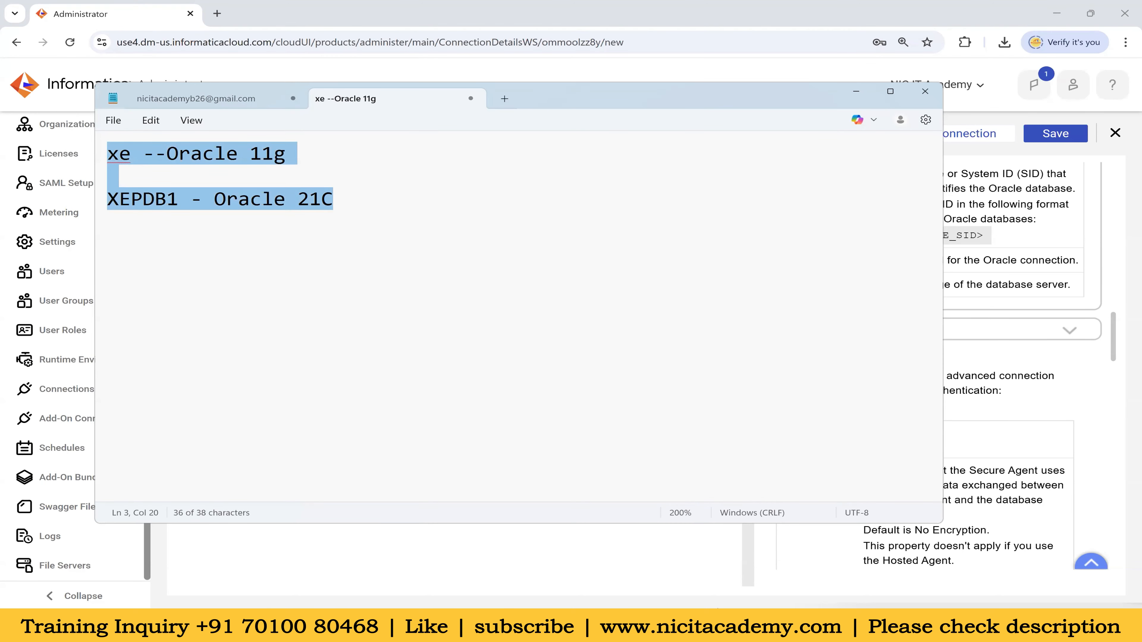
pyautogui.click(627, 626)
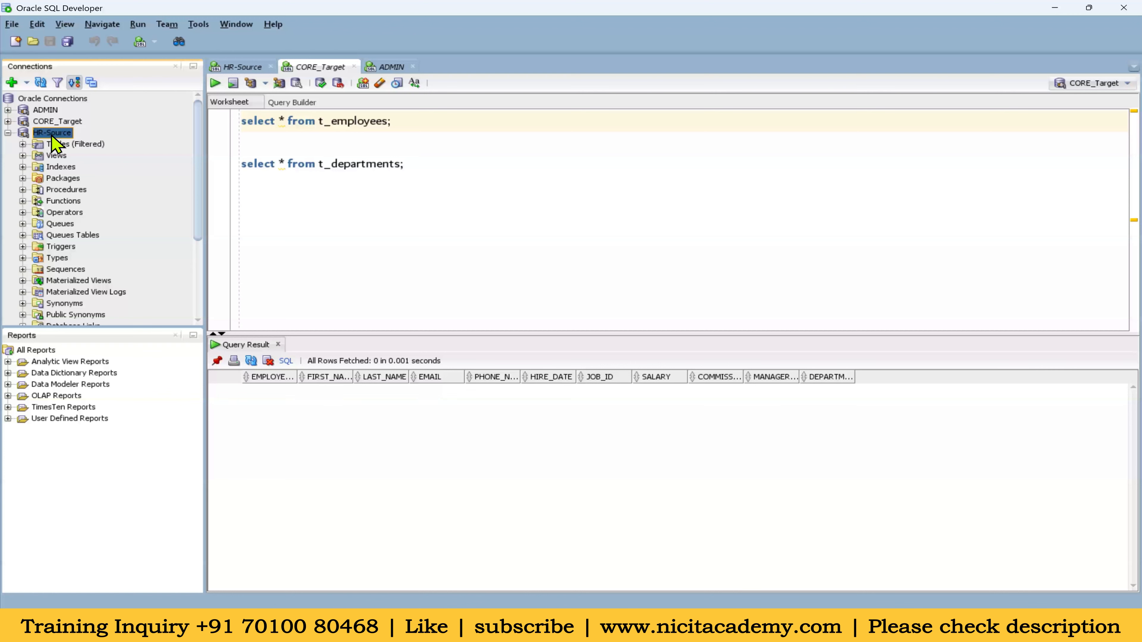
pyautogui.rightClick(54, 134)
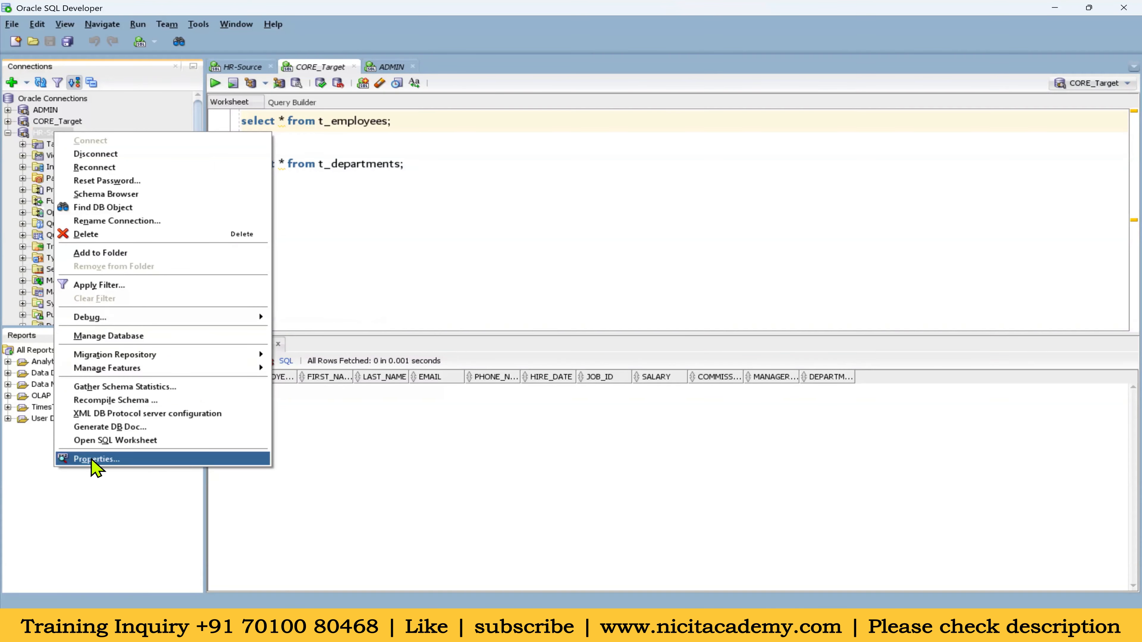
pyautogui.click(96, 459)
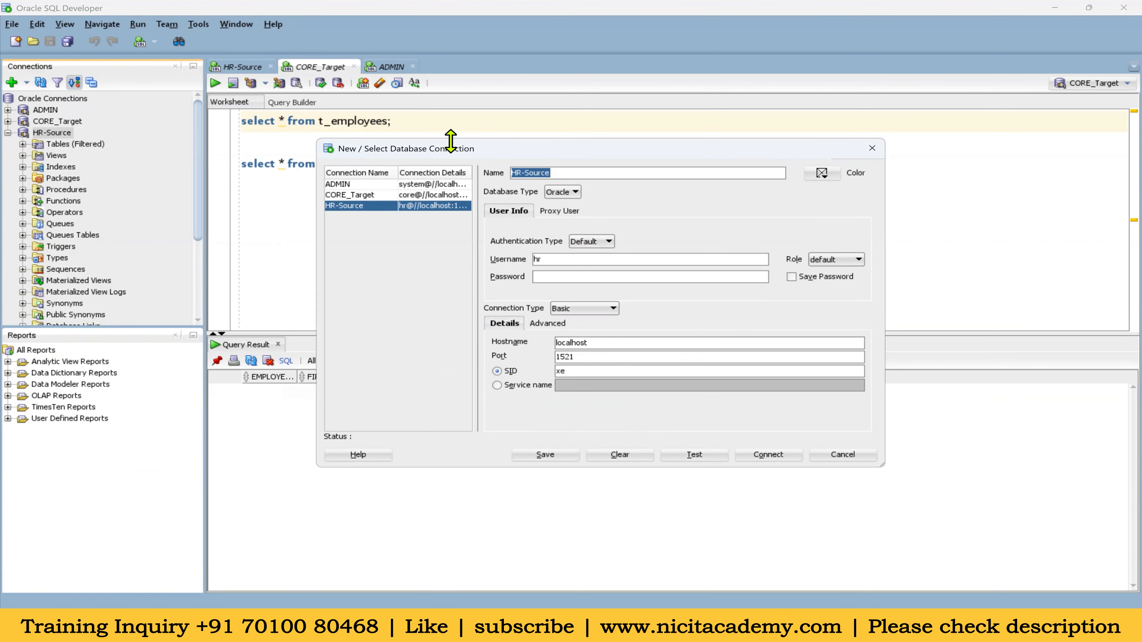
pyautogui.click(871, 149)
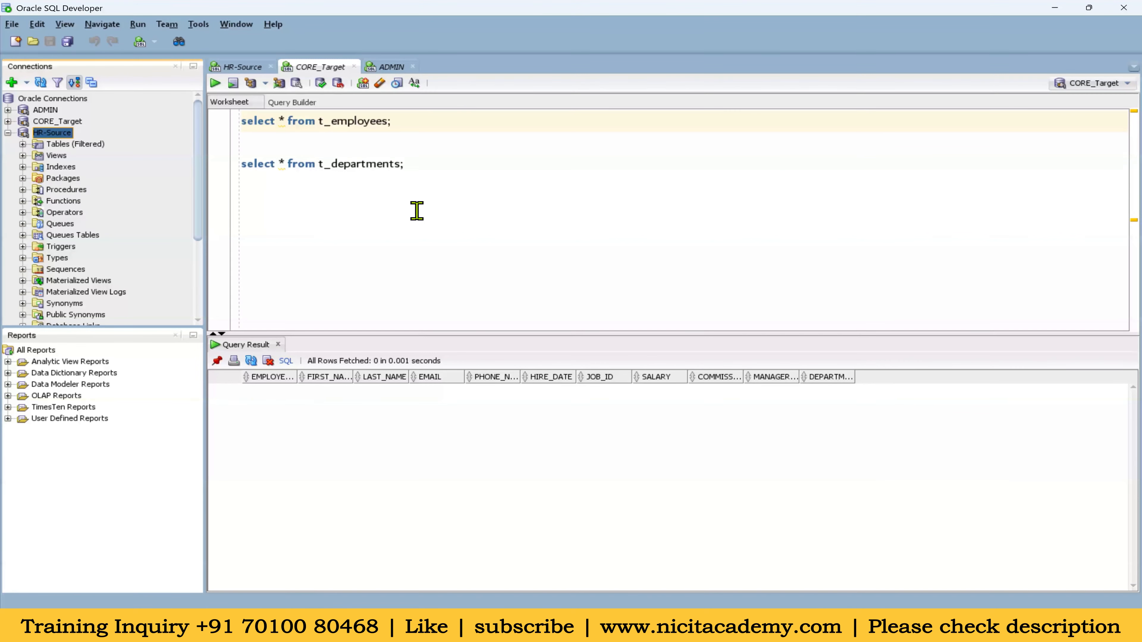
pyautogui.click(604, 626)
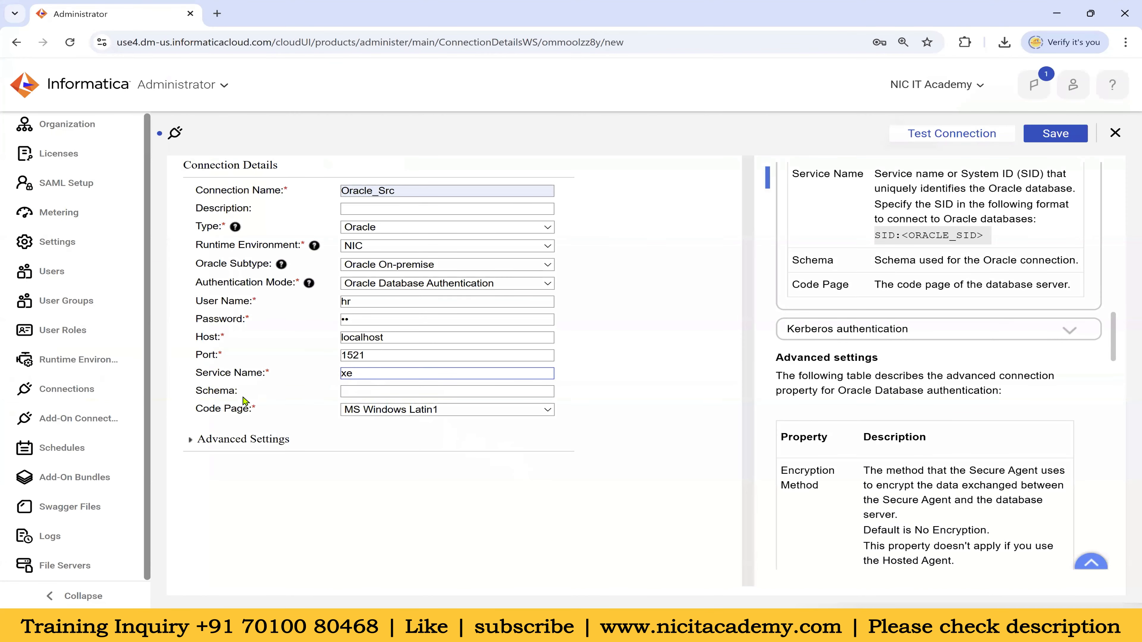
# Test and save Oracle_Src, close its editor, and begin another new connection
pyautogui.click(354, 391)
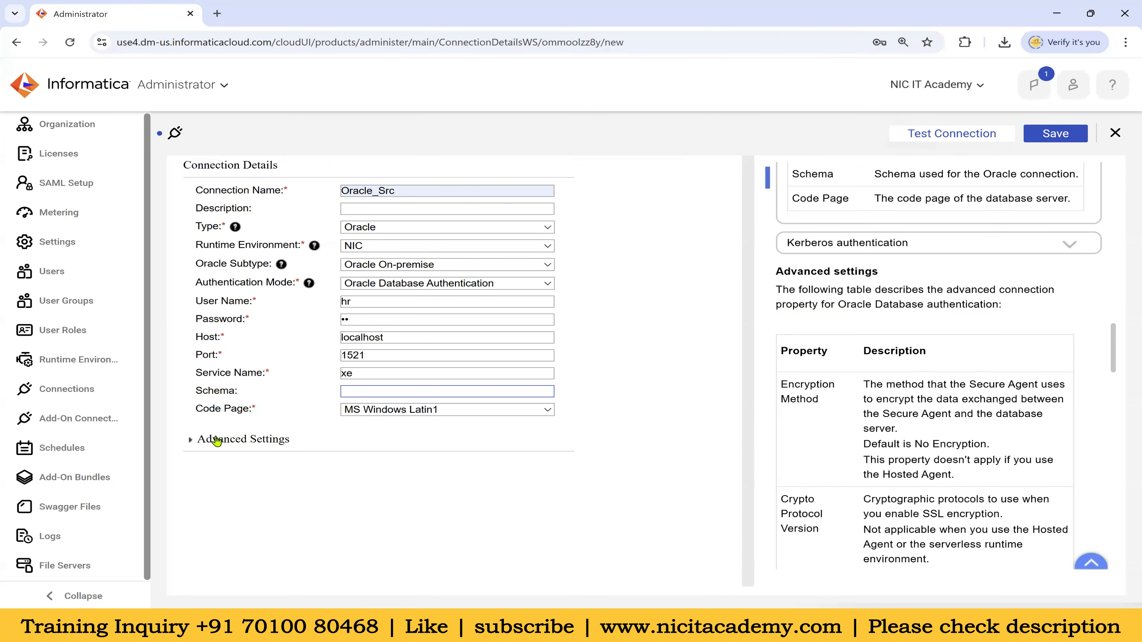
pyautogui.moveTo(196, 411); pyautogui.dragTo(406, 418)
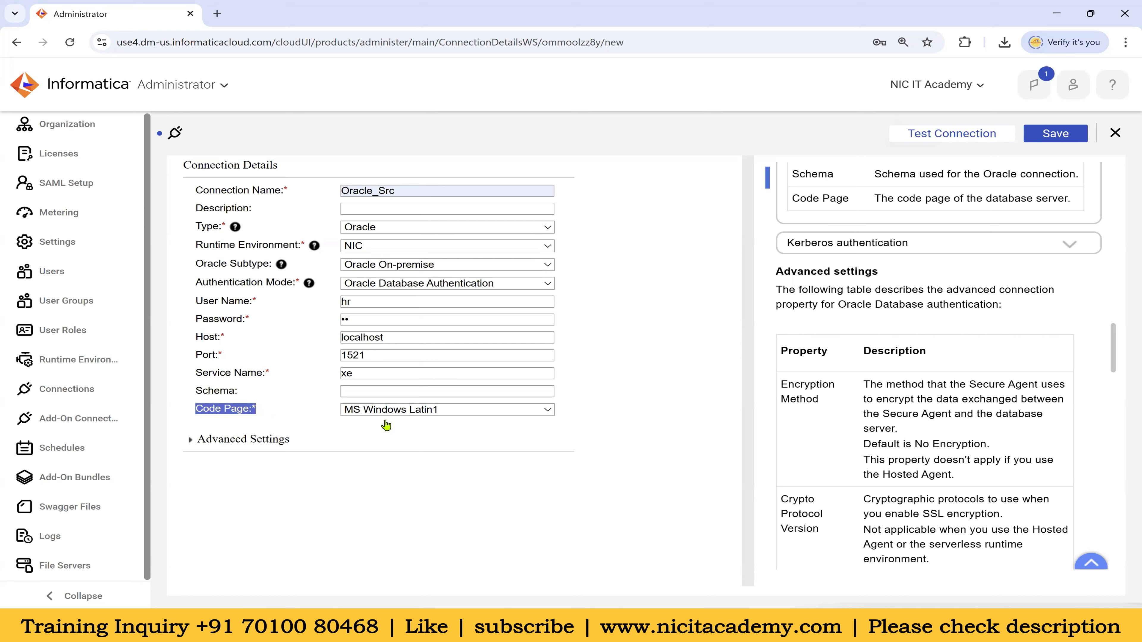
pyautogui.click(580, 365)
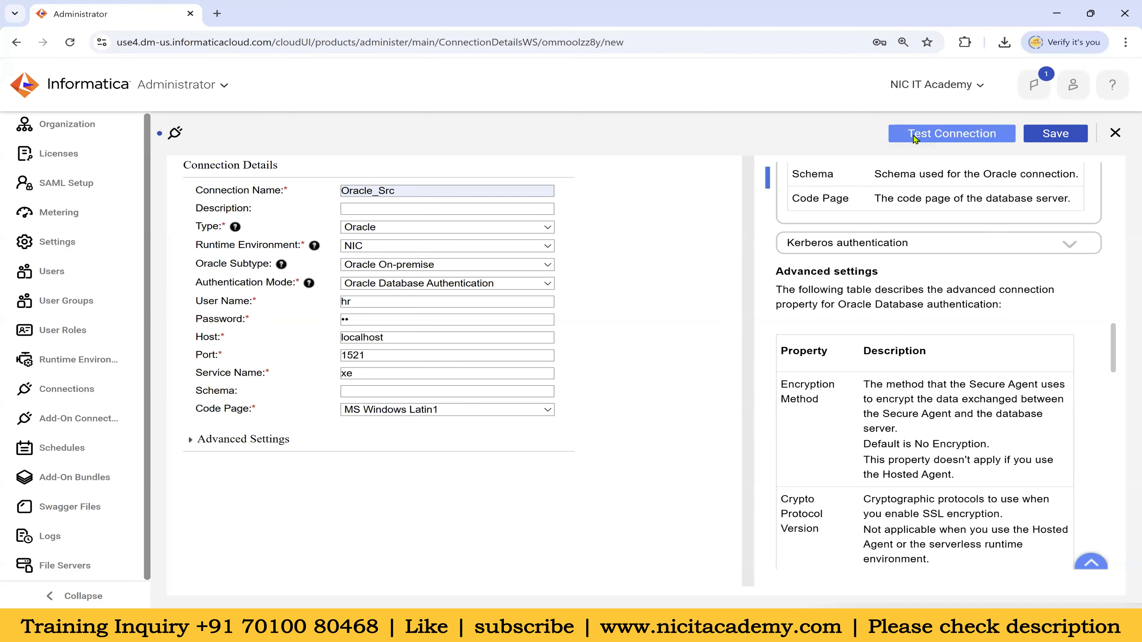
pyautogui.click(940, 135)
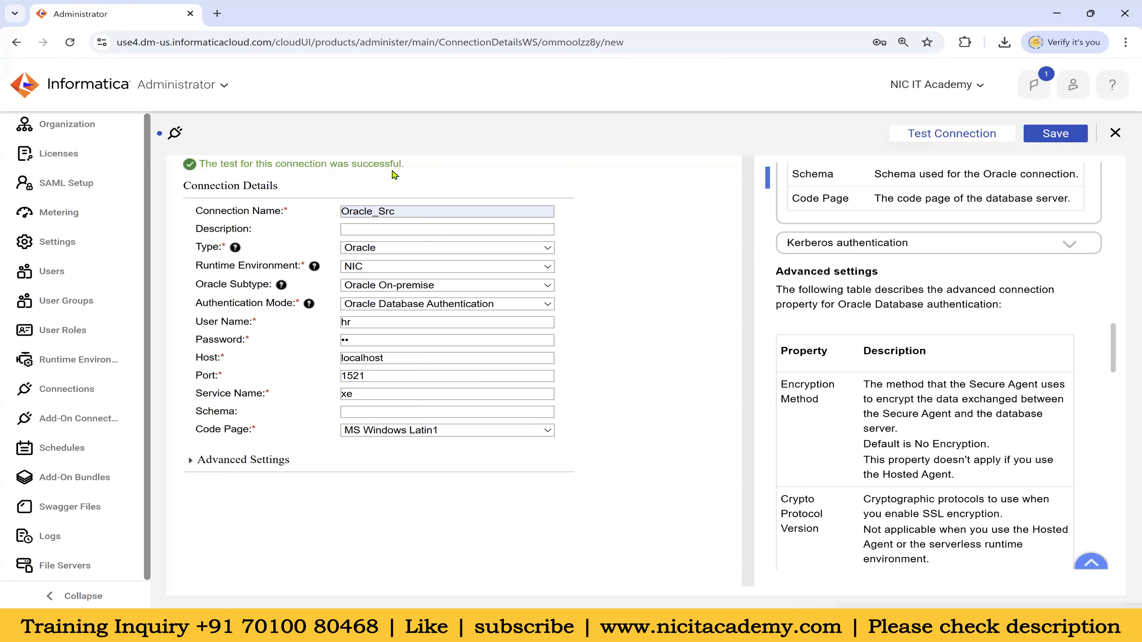
pyautogui.click(1054, 135)
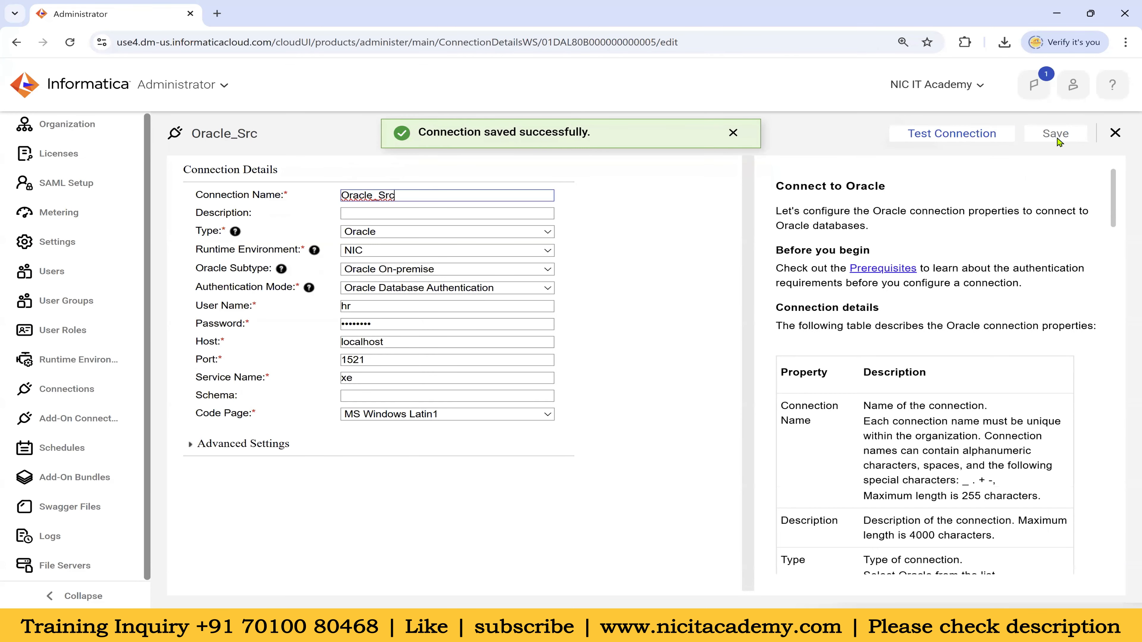
pyautogui.click(1114, 133)
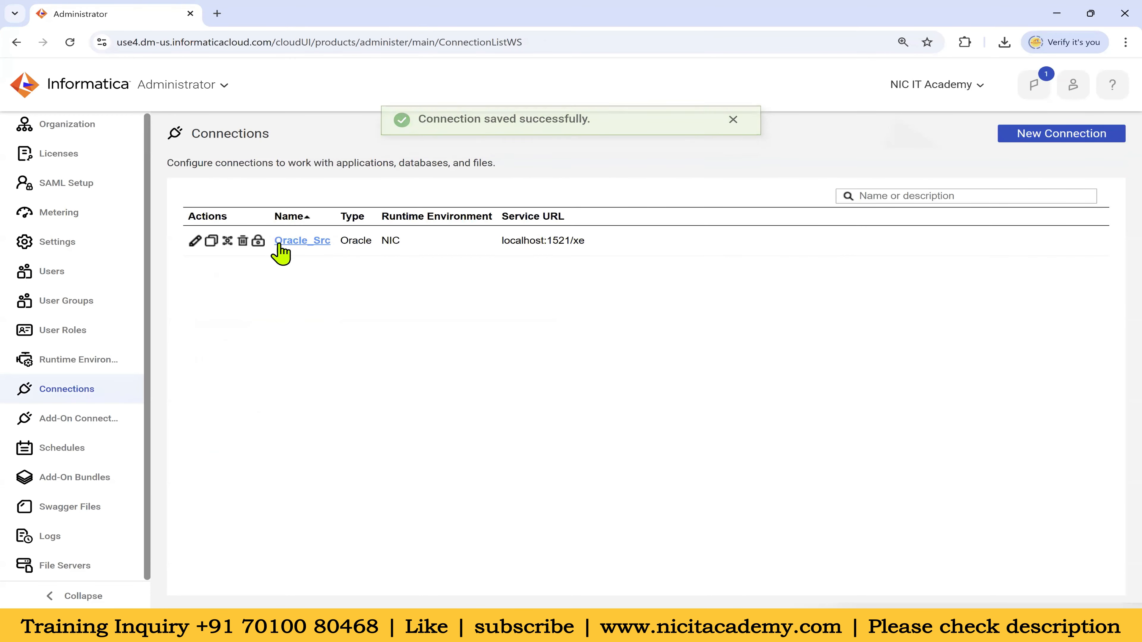
pyautogui.click(1037, 138)
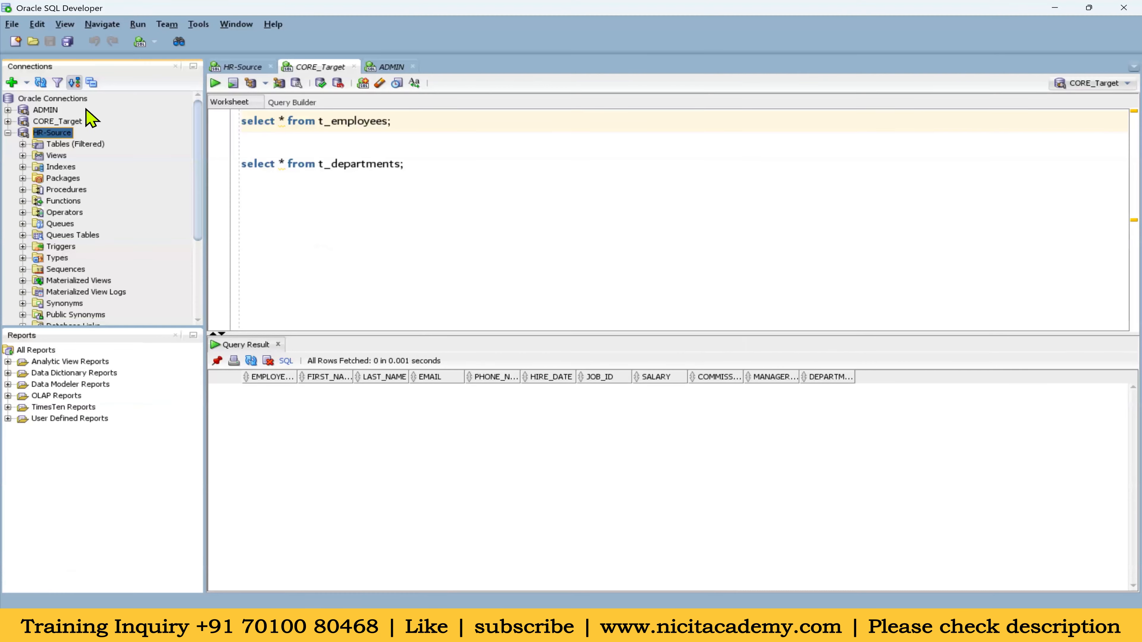
# Look up the CORE_Target connection in SQL Developer, then return to Informatica
pyautogui.click(61, 122)
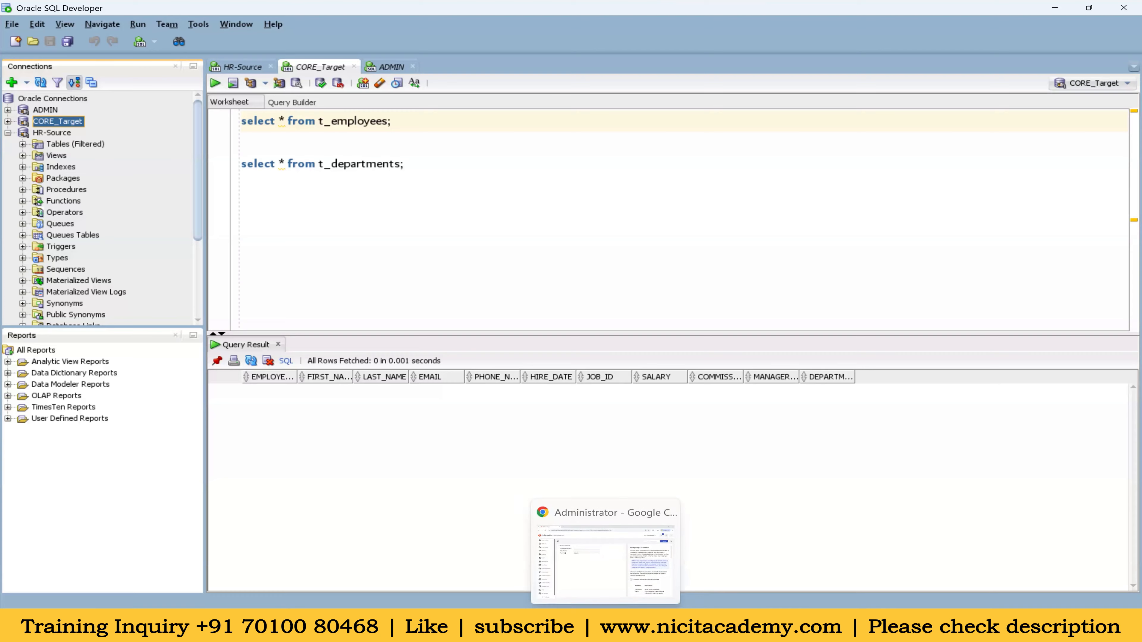
pyautogui.click(591, 567)
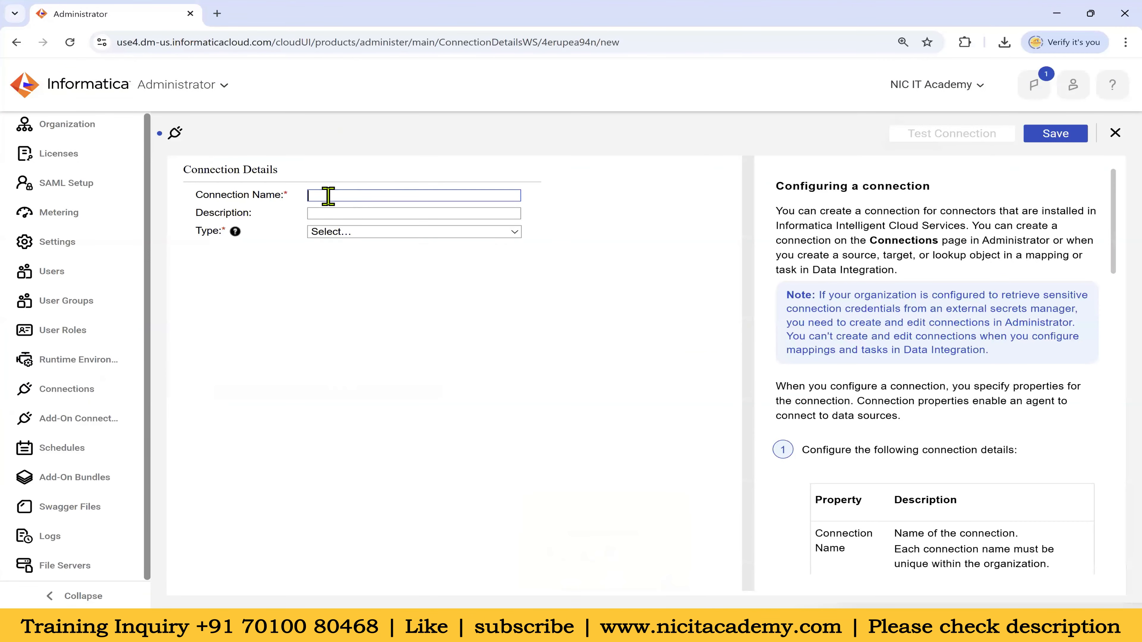
# Name the connection Oracle_Tgt, type Oracle, runtime environment NIC
pyautogui.write('Or')
pyautogui.click(468, 227)
pyautogui.press('BackSpace')
pyautogui.press('BackSpace')
pyautogui.press('BackSpace')
pyautogui.write('Tgt')
pyautogui.click(371, 231)
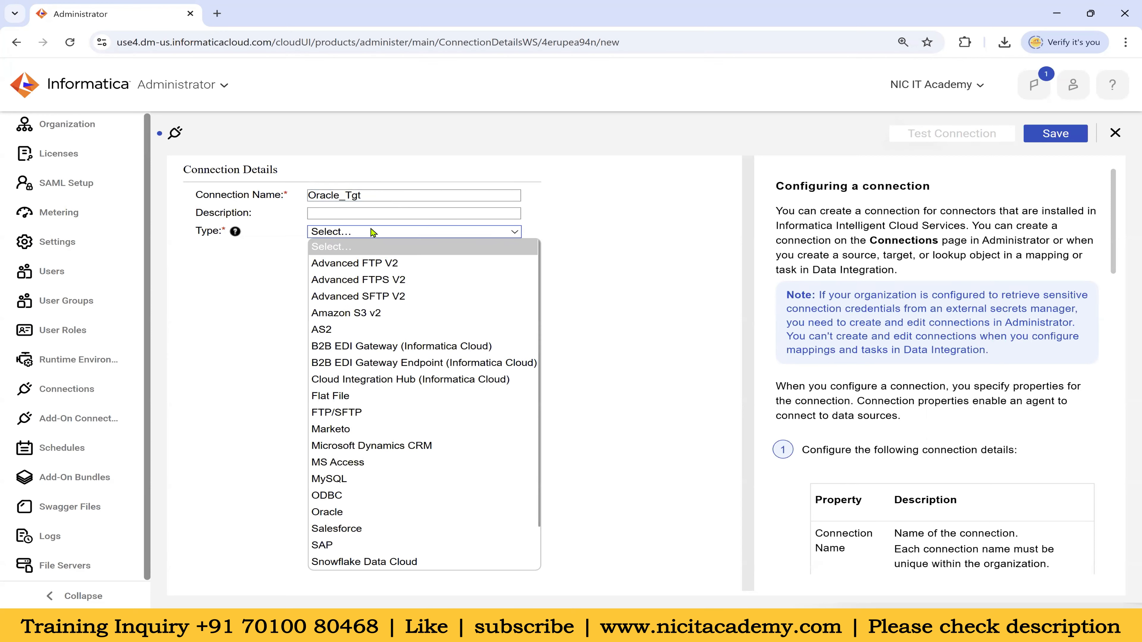
pyautogui.click(340, 514)
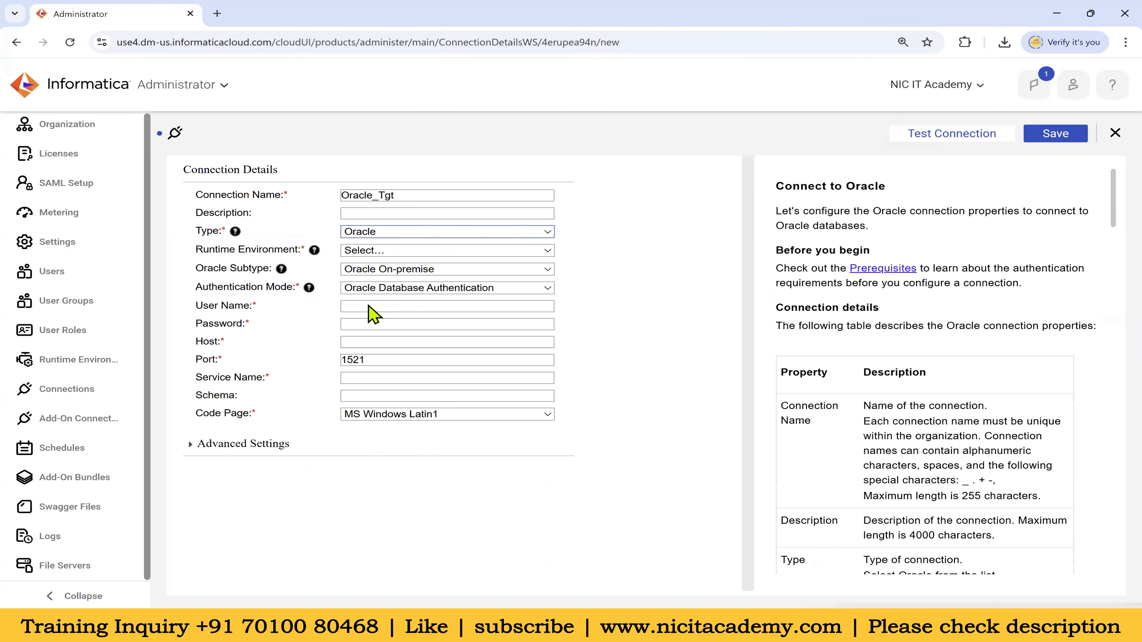
pyautogui.click(368, 250)
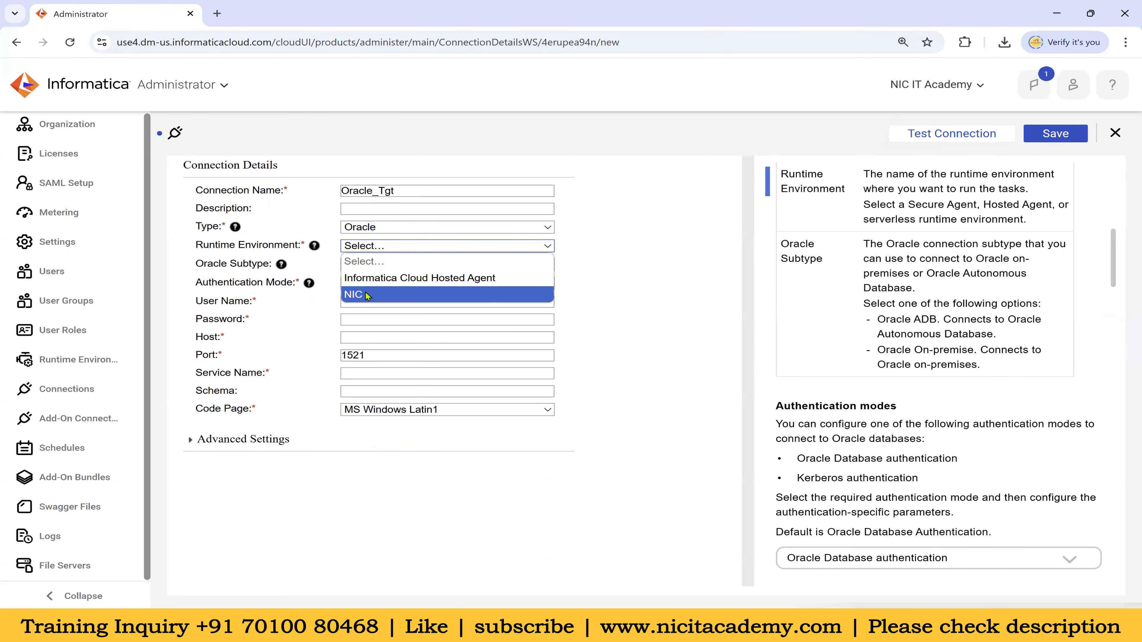
pyautogui.click(366, 294)
# Enter user name core, the password, host localhost and service name xe
pyautogui.click(362, 300)
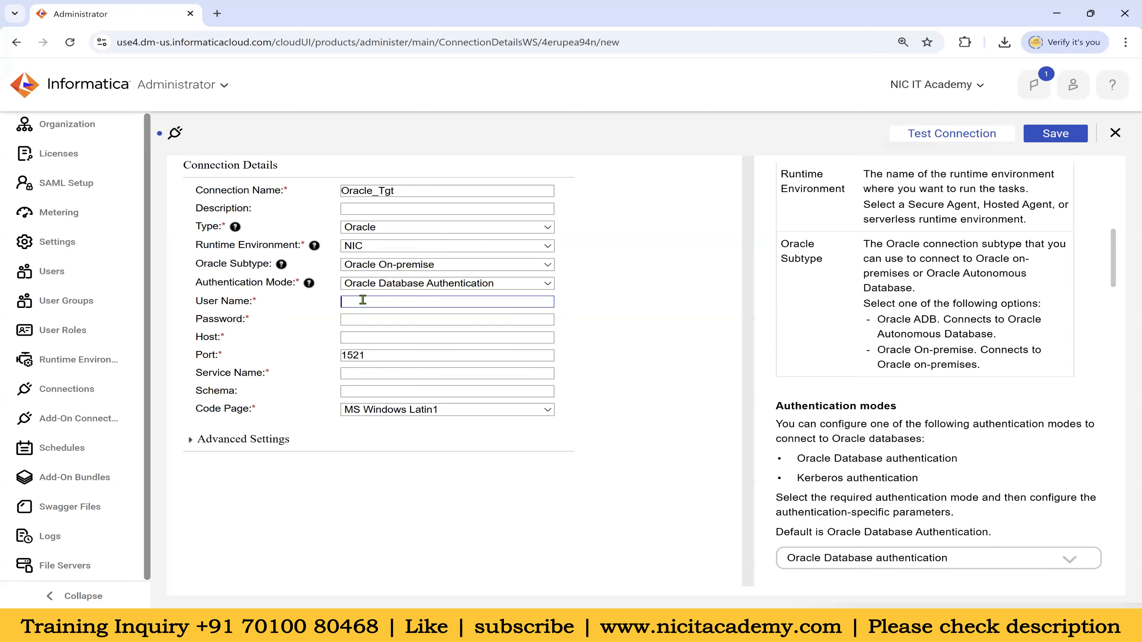
pyautogui.write('core')
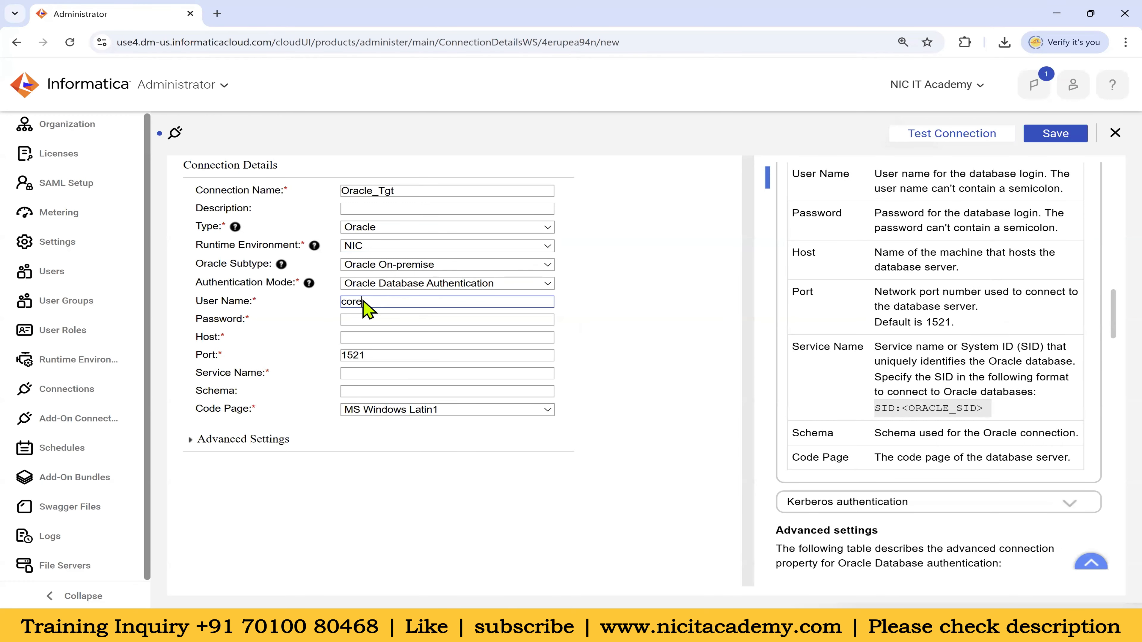
pyautogui.press('Tab')
pyautogui.write('core')
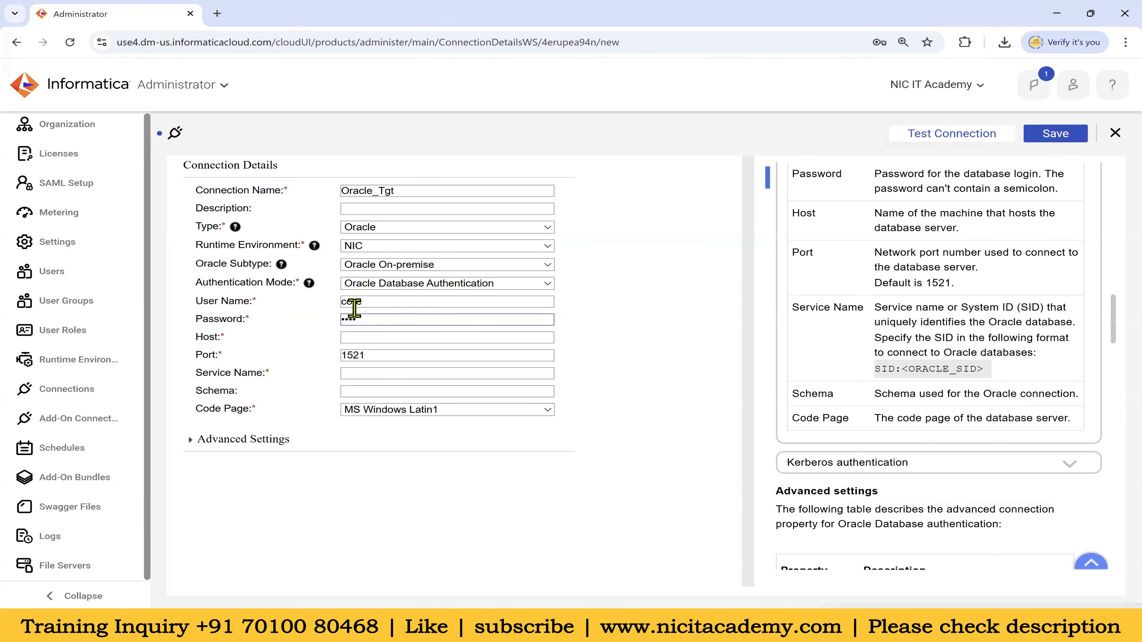
pyautogui.click(364, 338)
pyautogui.click(465, 371)
pyautogui.click(373, 373)
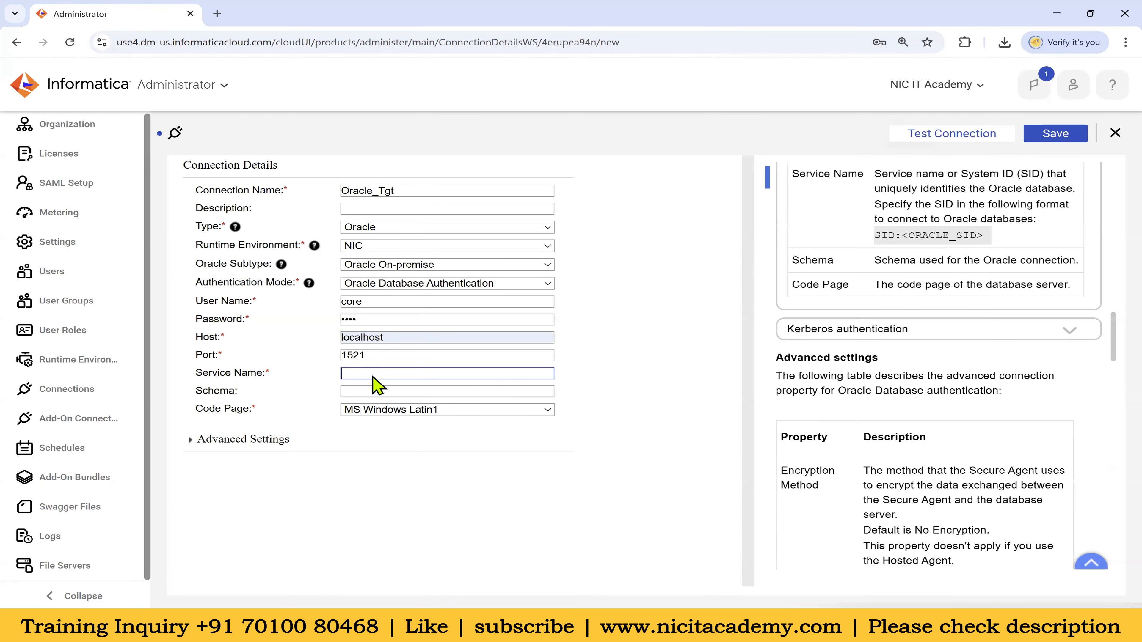
pyautogui.write('xe')
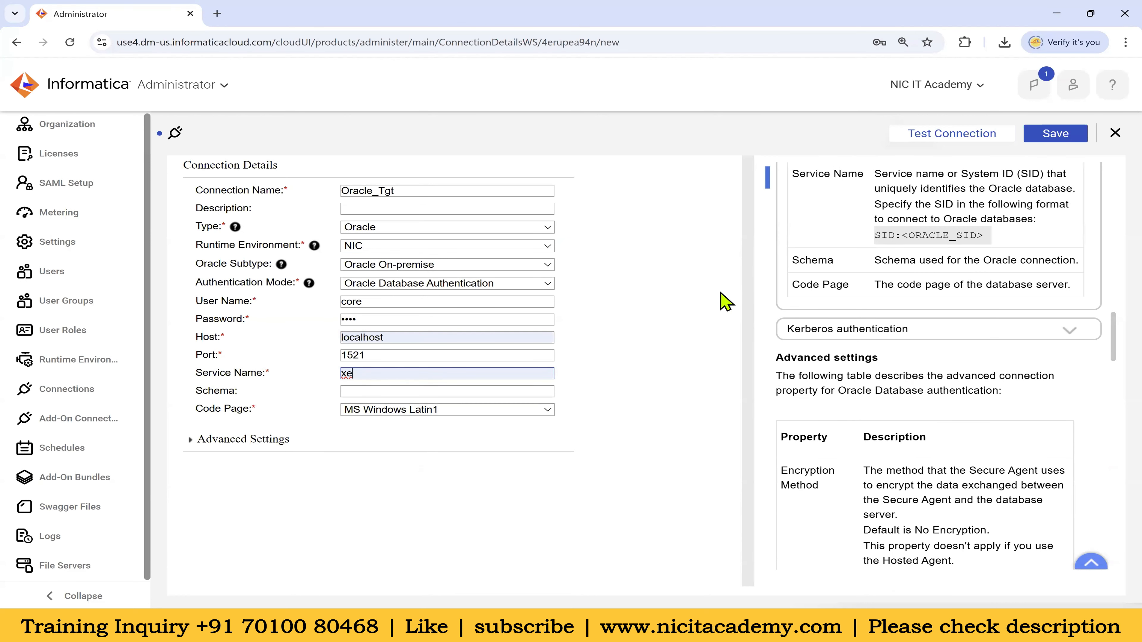
# Test the Oracle_Tgt connection and save it
pyautogui.click(943, 135)
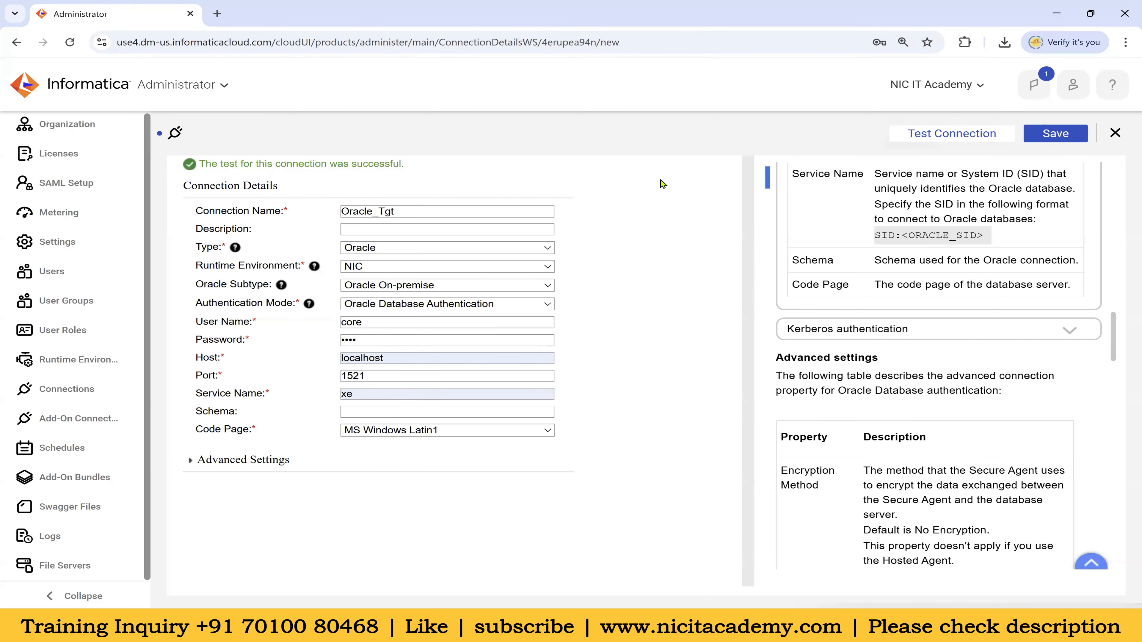
pyautogui.click(1048, 136)
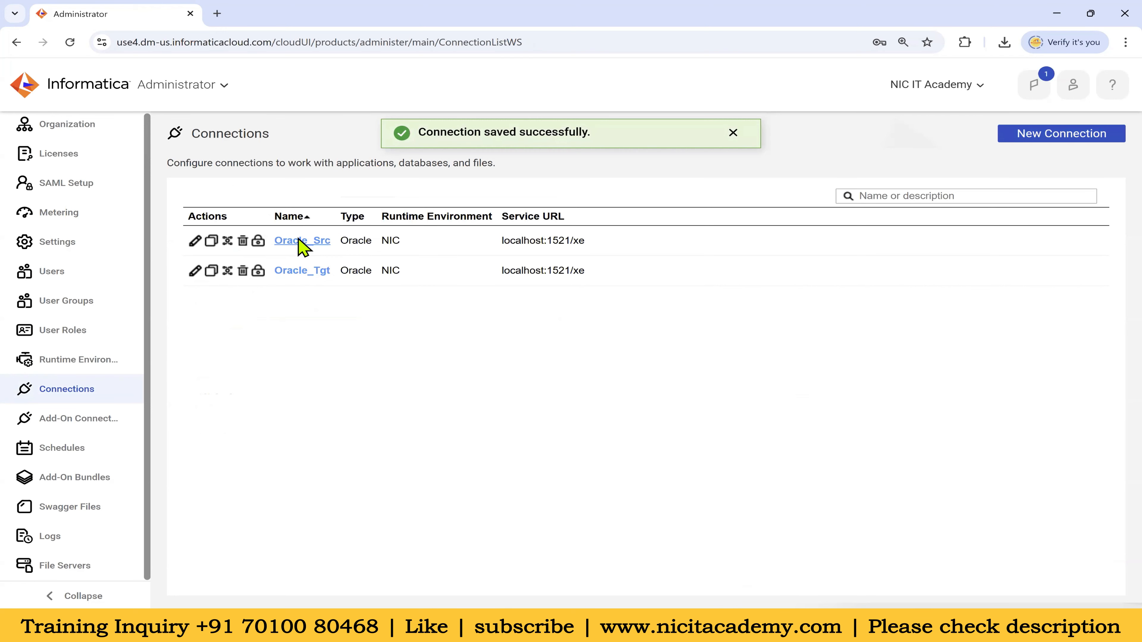
pyautogui.moveTo(778, 631)
pyautogui.click(865, 584)
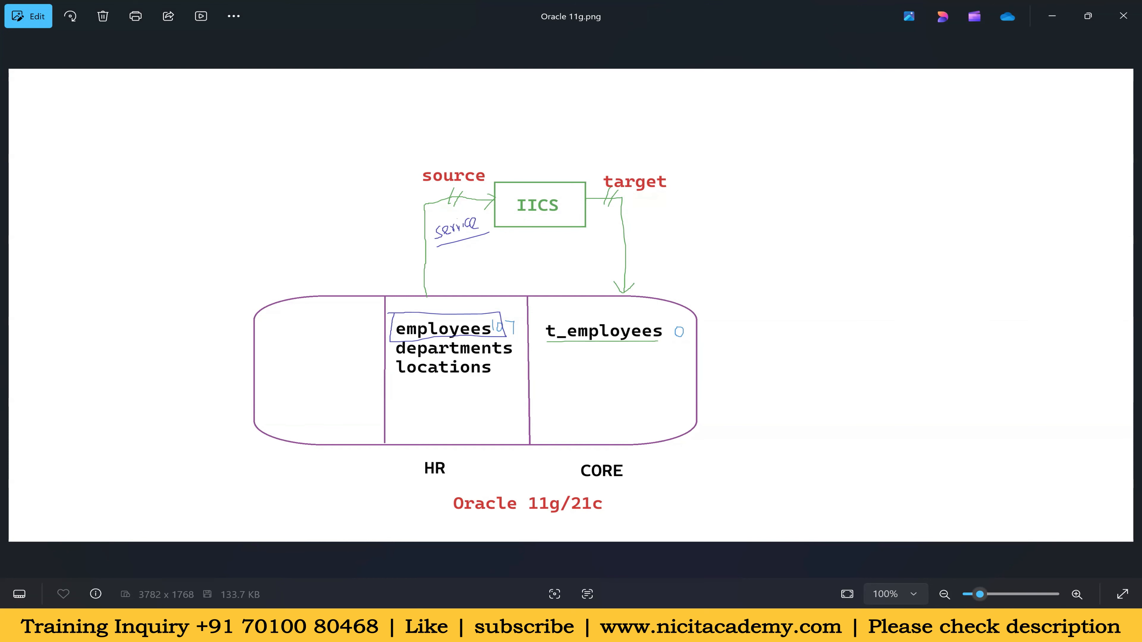
pyautogui.click(582, 626)
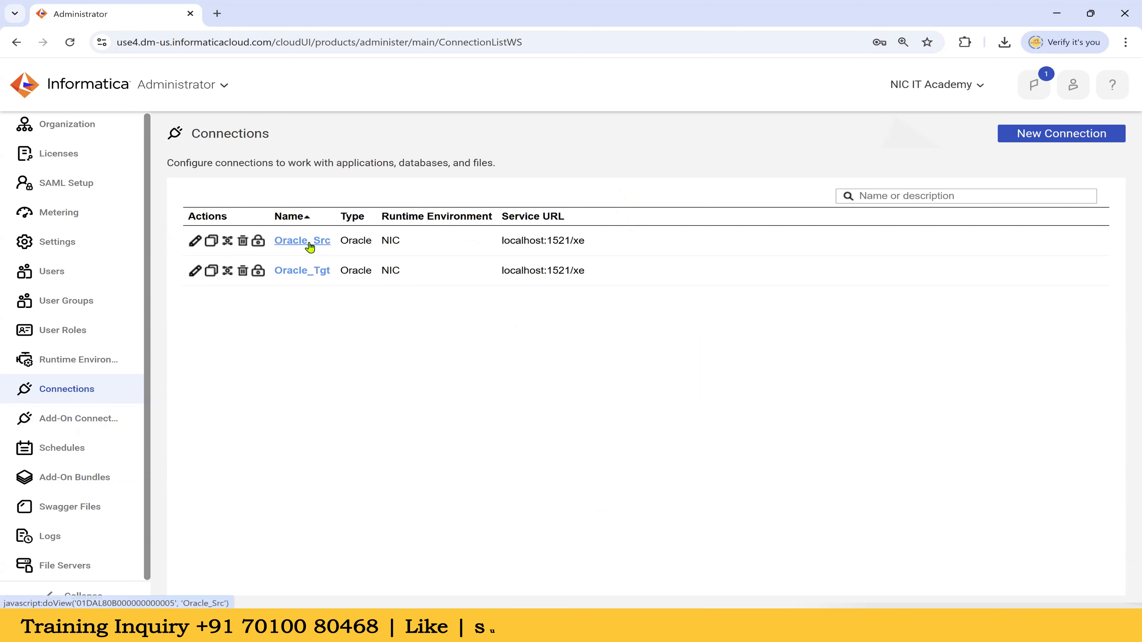
pyautogui.click(227, 241)
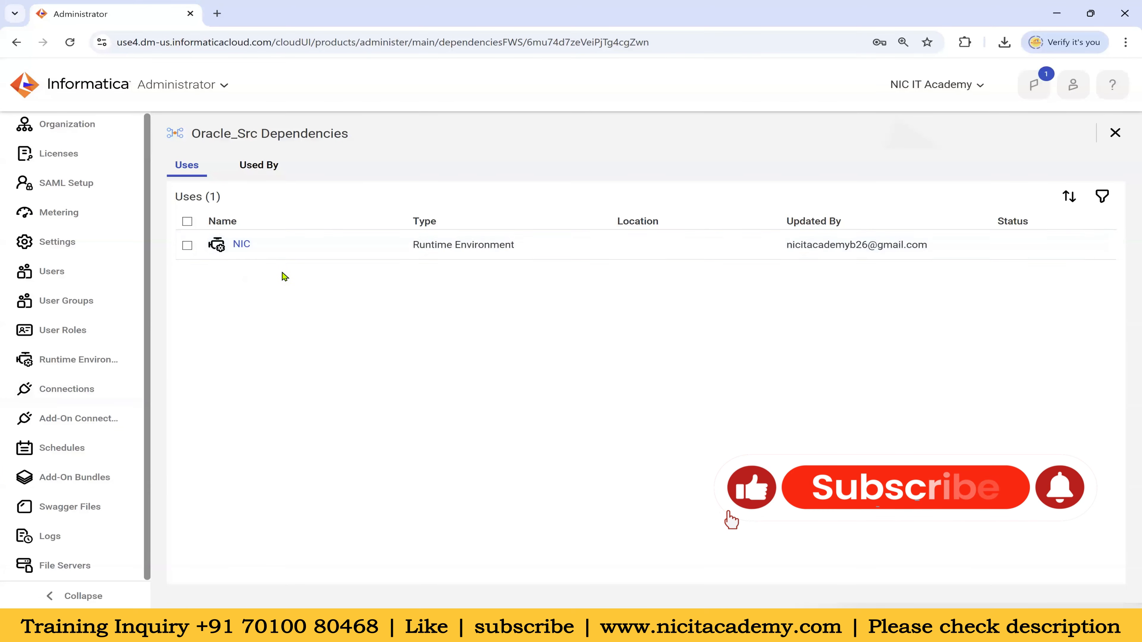
pyautogui.click(265, 175)
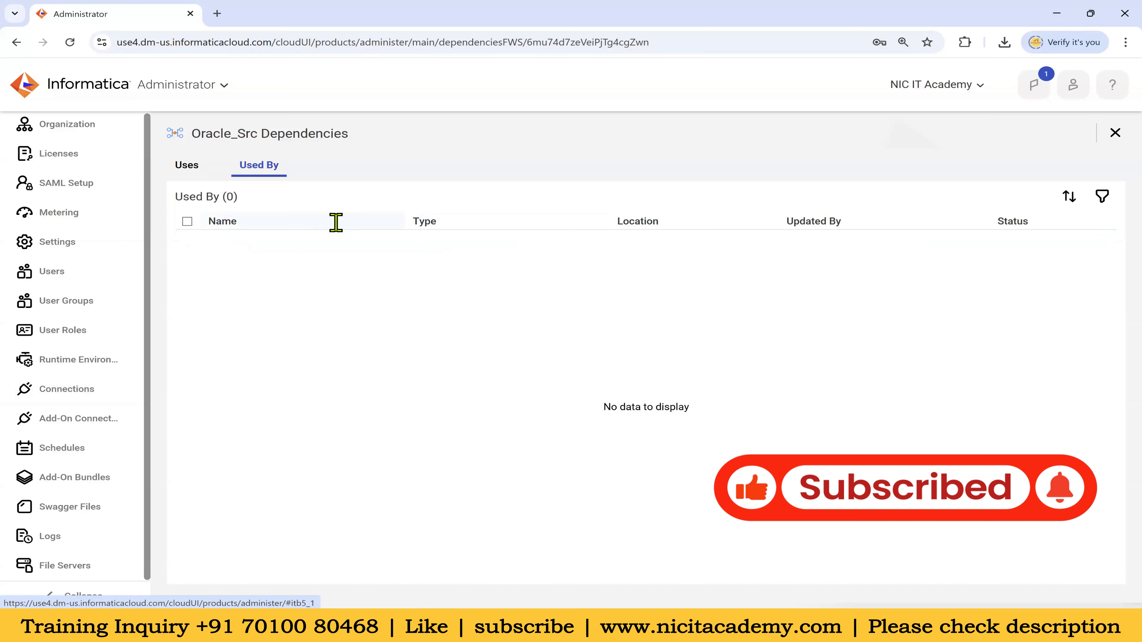
pyautogui.click(186, 166)
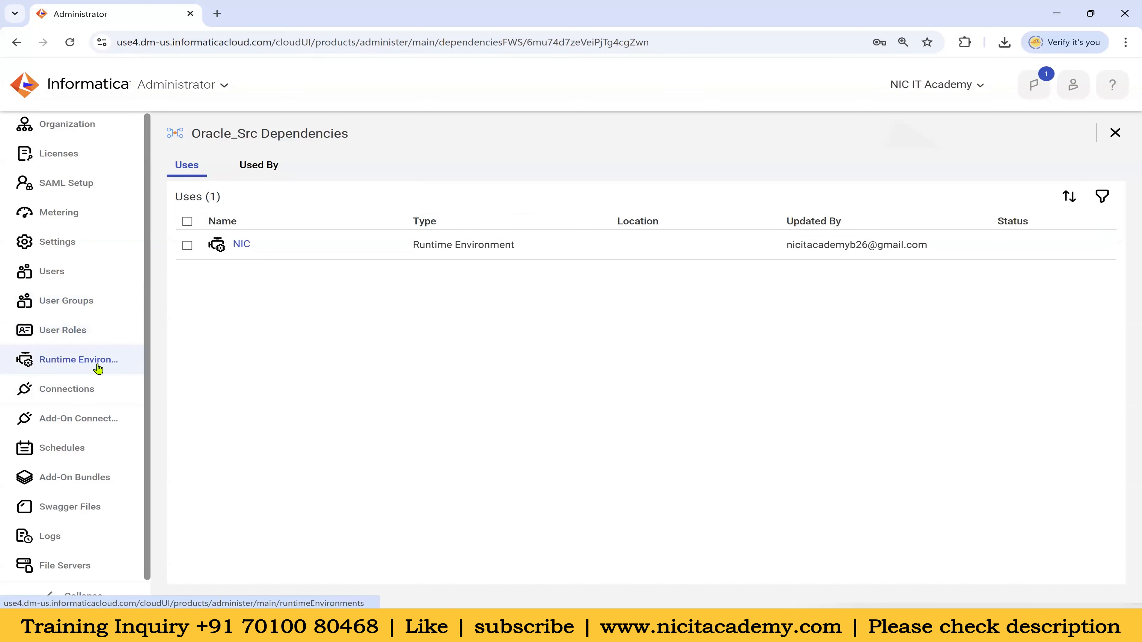
pyautogui.click(85, 391)
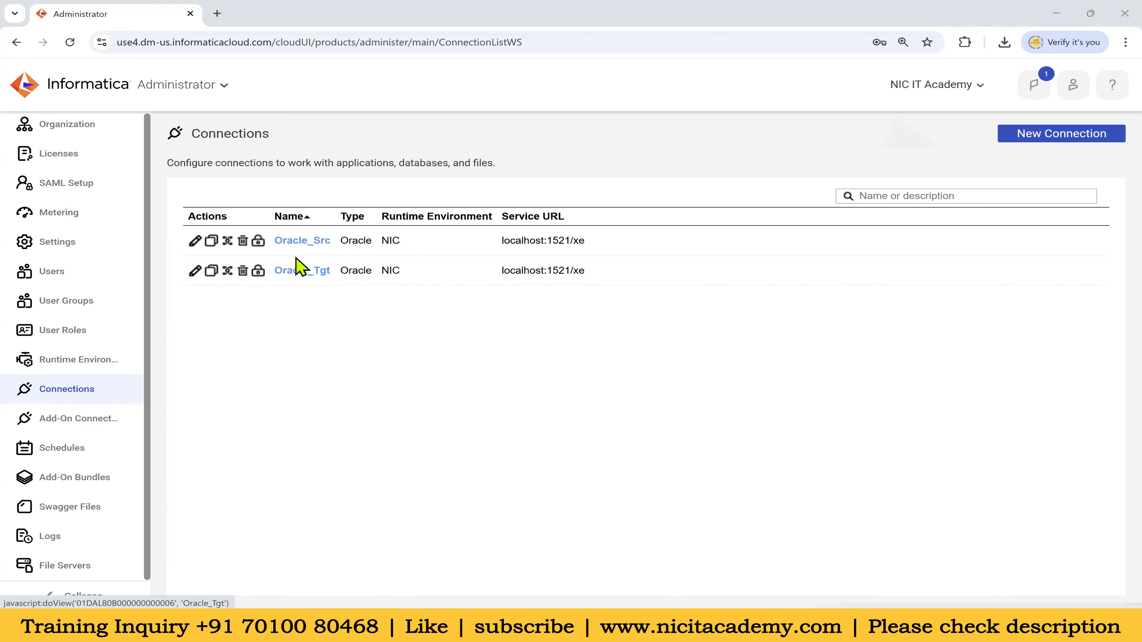
pyautogui.click(304, 246)
pyautogui.click(170, 42)
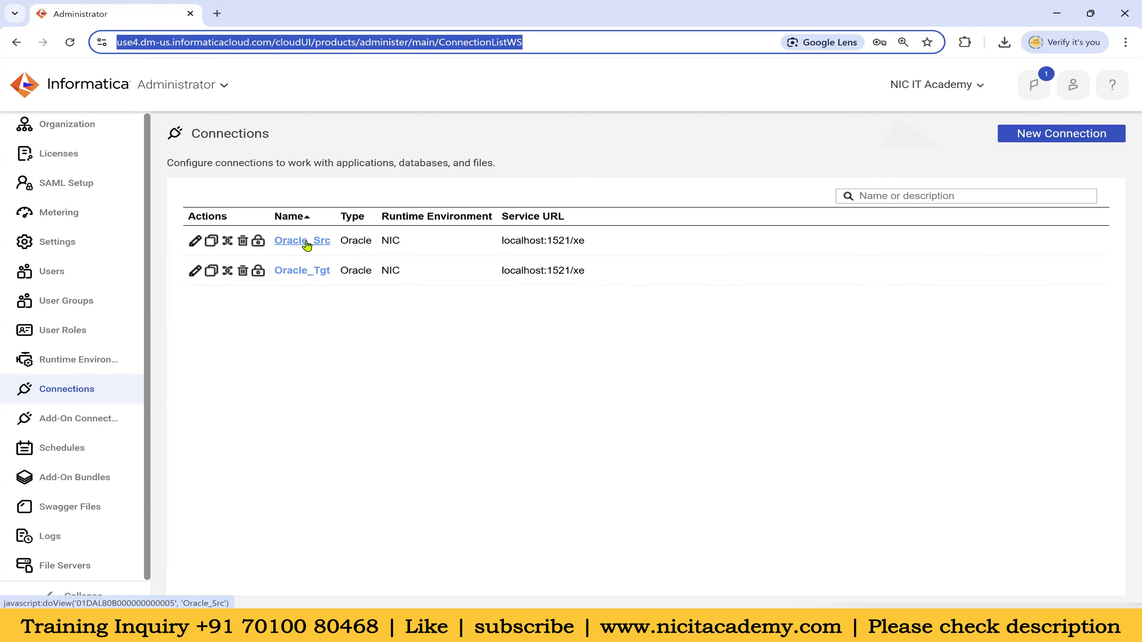
pyautogui.click(675, 626)
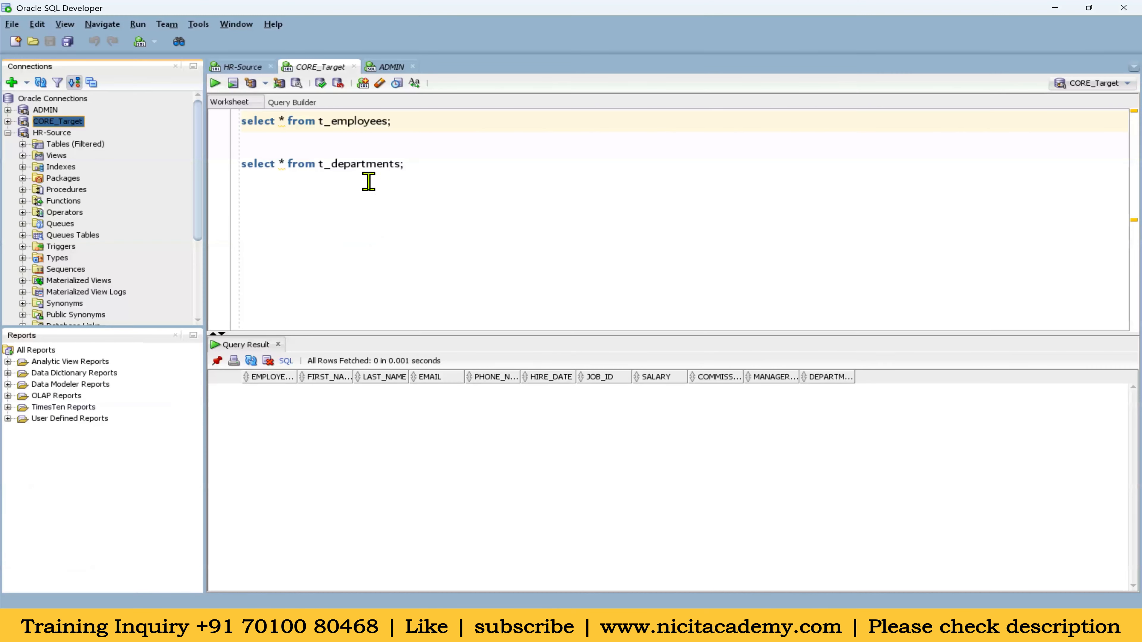
pyautogui.click(655, 626)
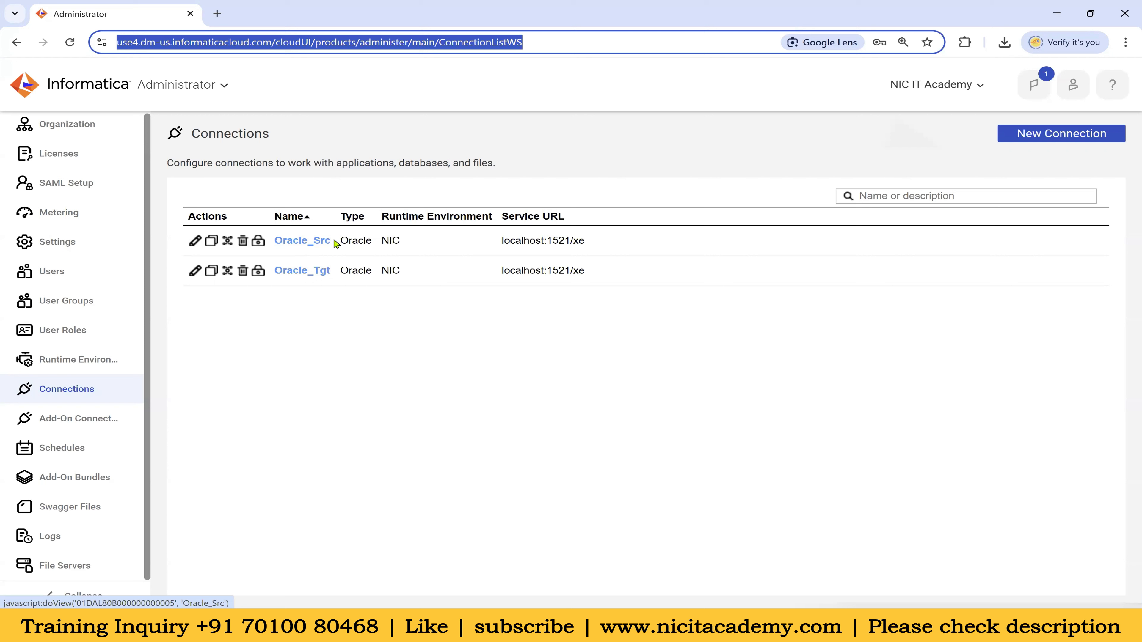
pyautogui.moveTo(334, 243); pyautogui.dragTo(278, 240)
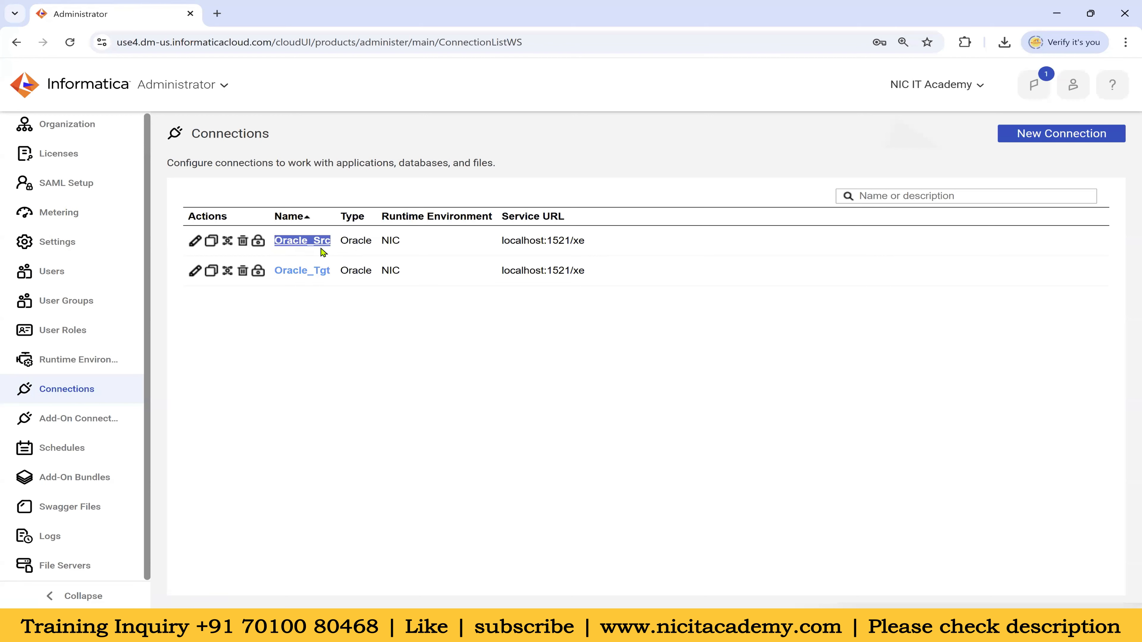
pyautogui.click(352, 336)
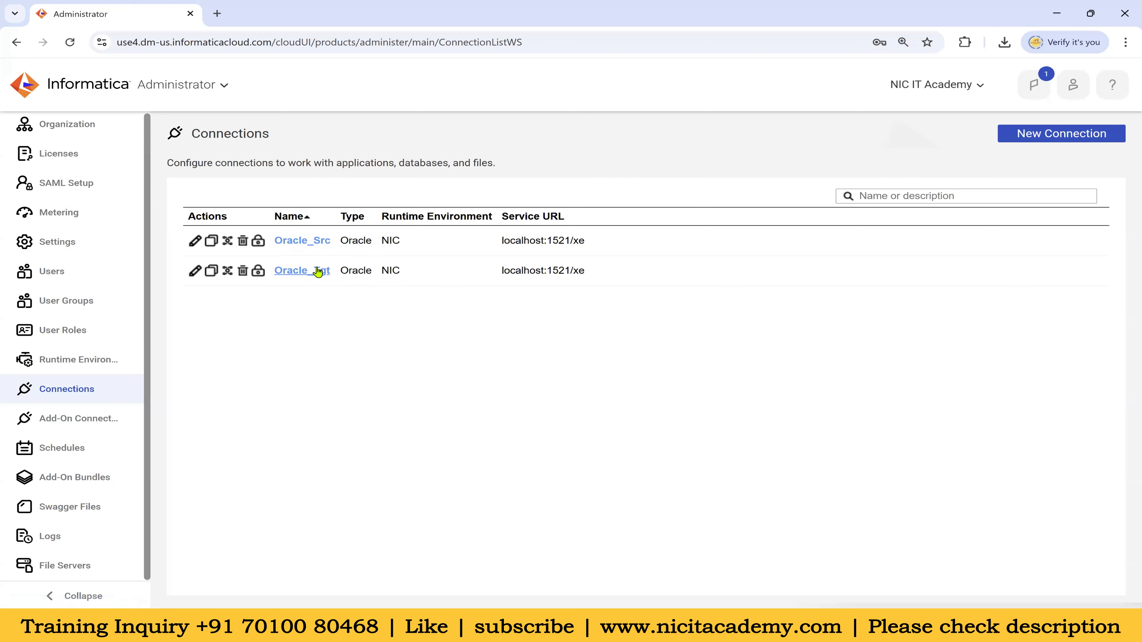
pyautogui.click(300, 242)
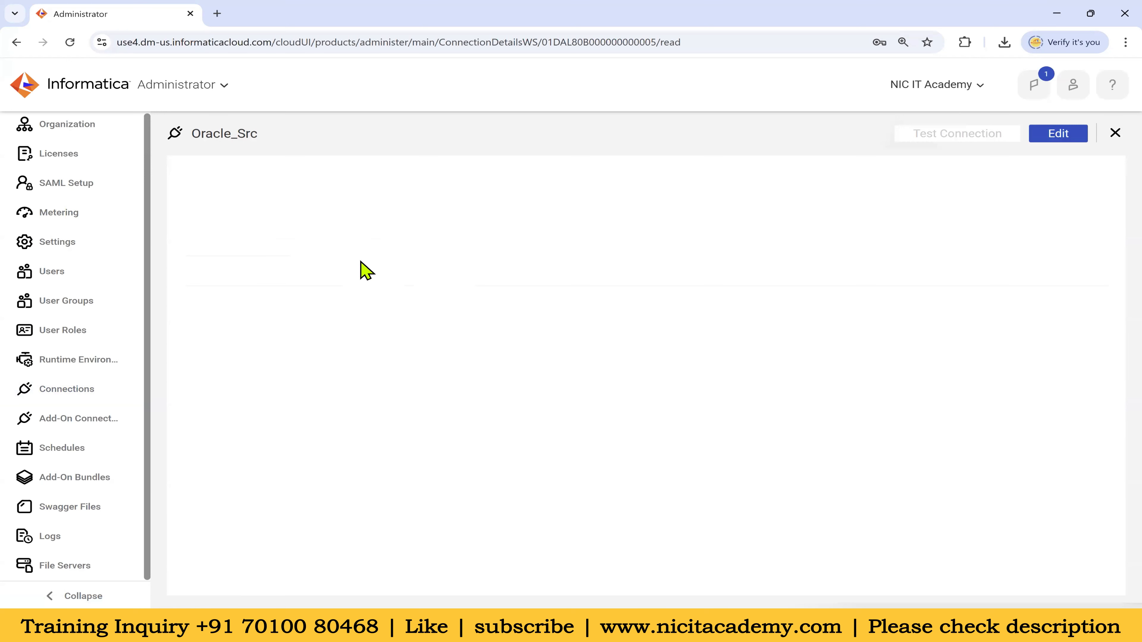
pyautogui.click(90, 387)
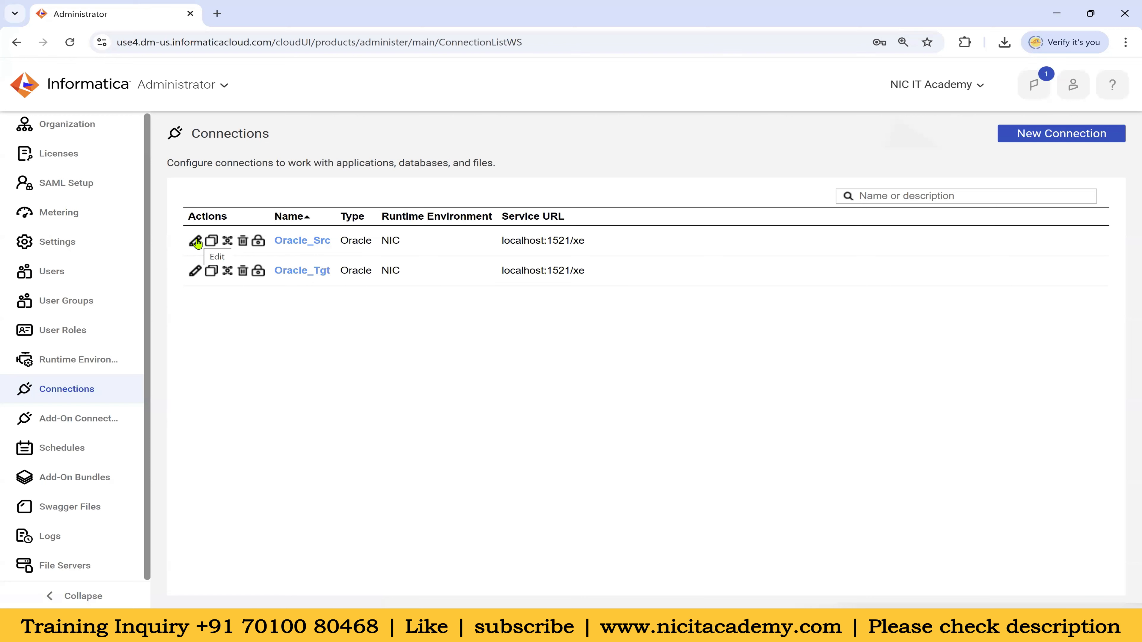
# Switch to Data Integration, browse the projects including Batch_26, and open New Asset
pyautogui.click(224, 85)
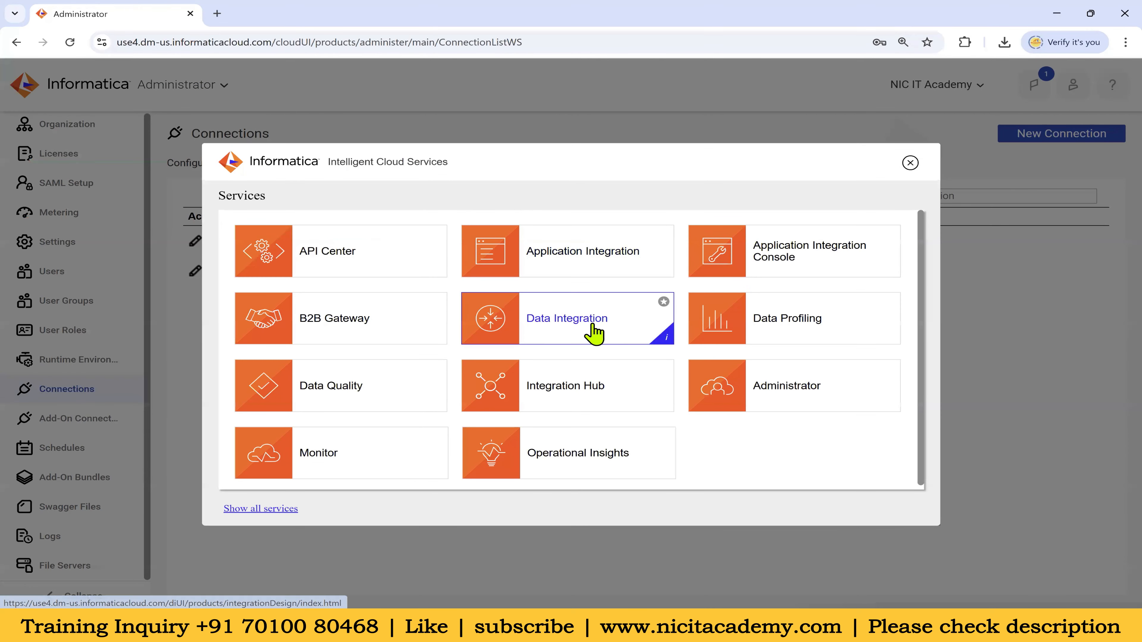
pyautogui.click(579, 325)
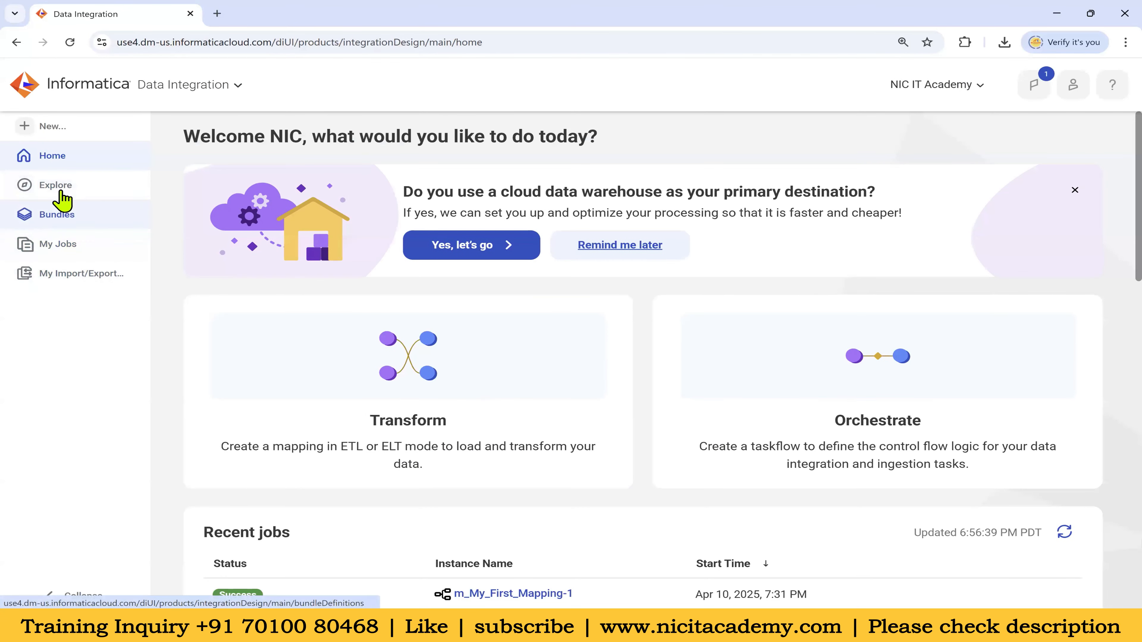
pyautogui.click(77, 194)
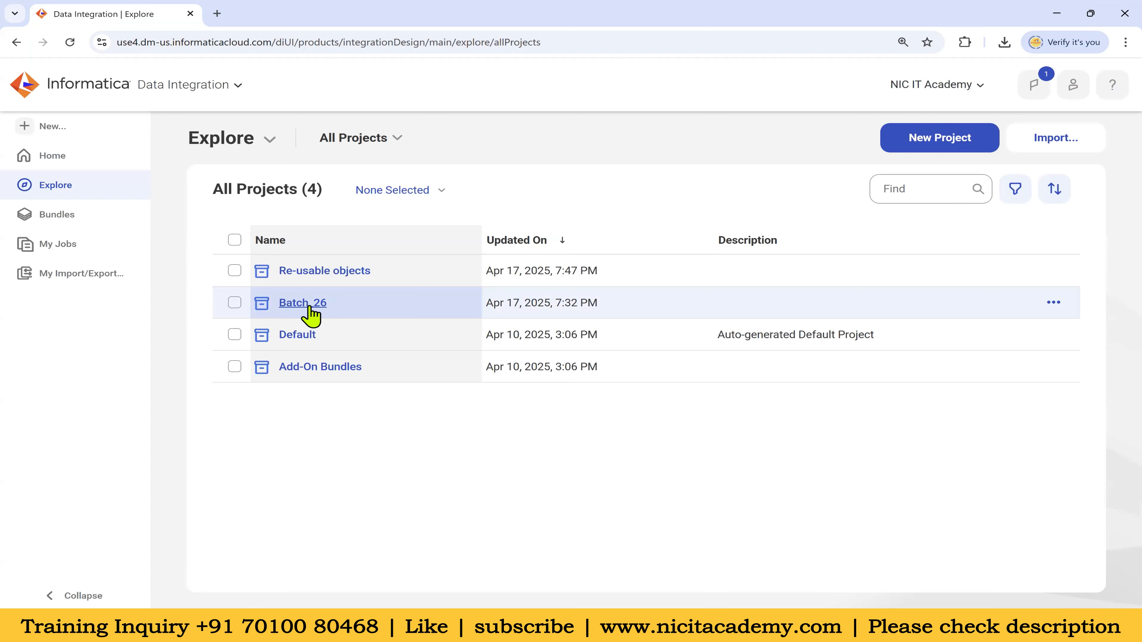
pyautogui.click(302, 303)
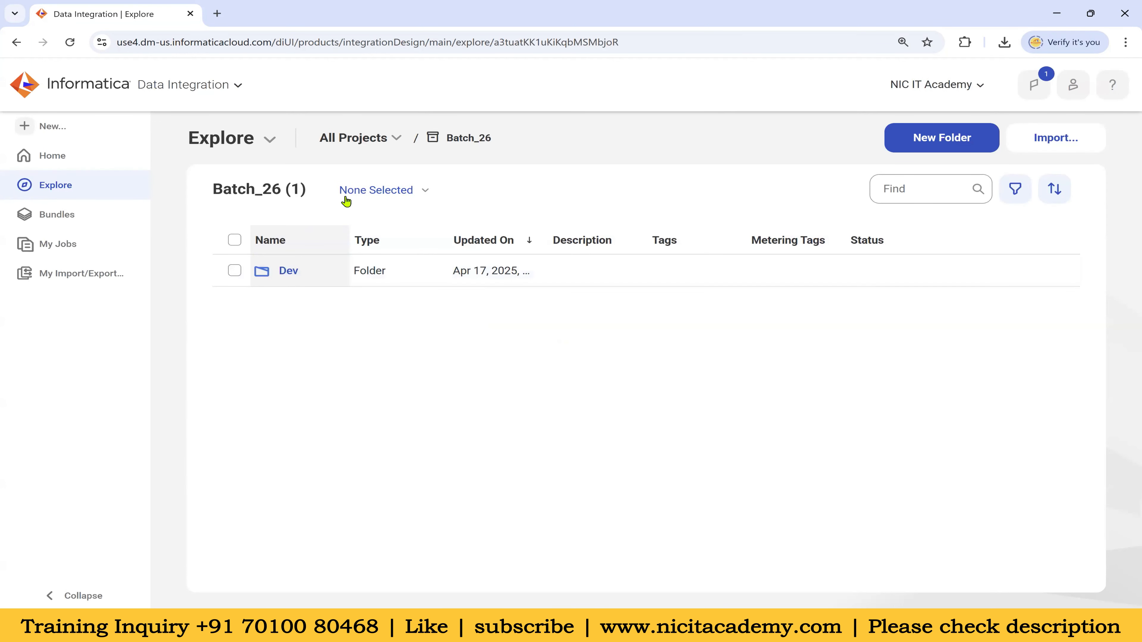
pyautogui.click(359, 141)
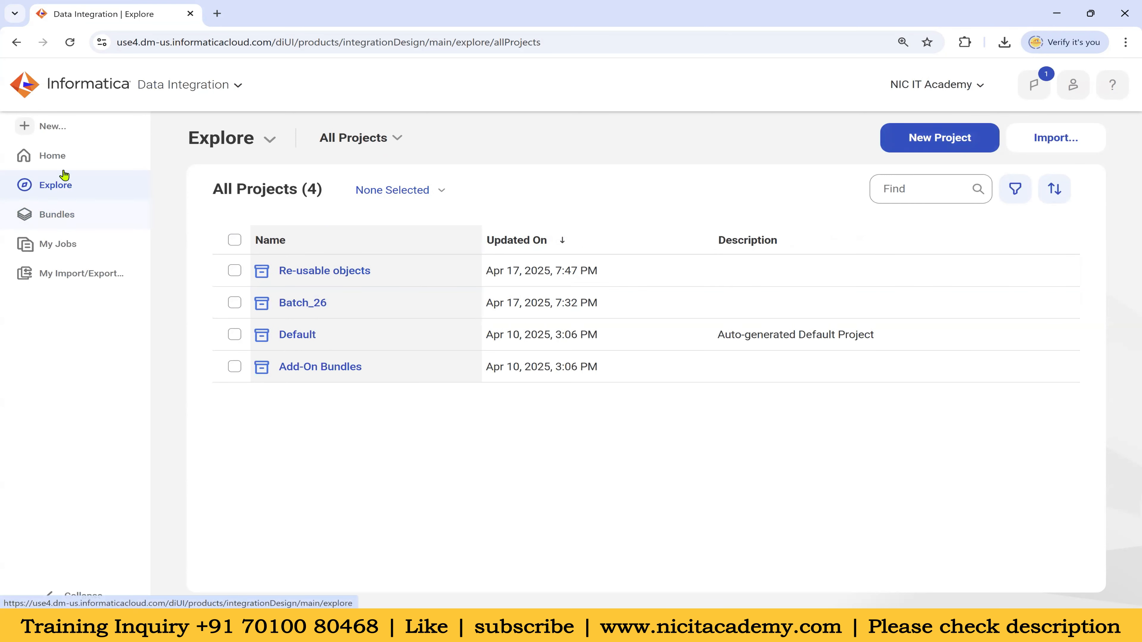
pyautogui.click(51, 127)
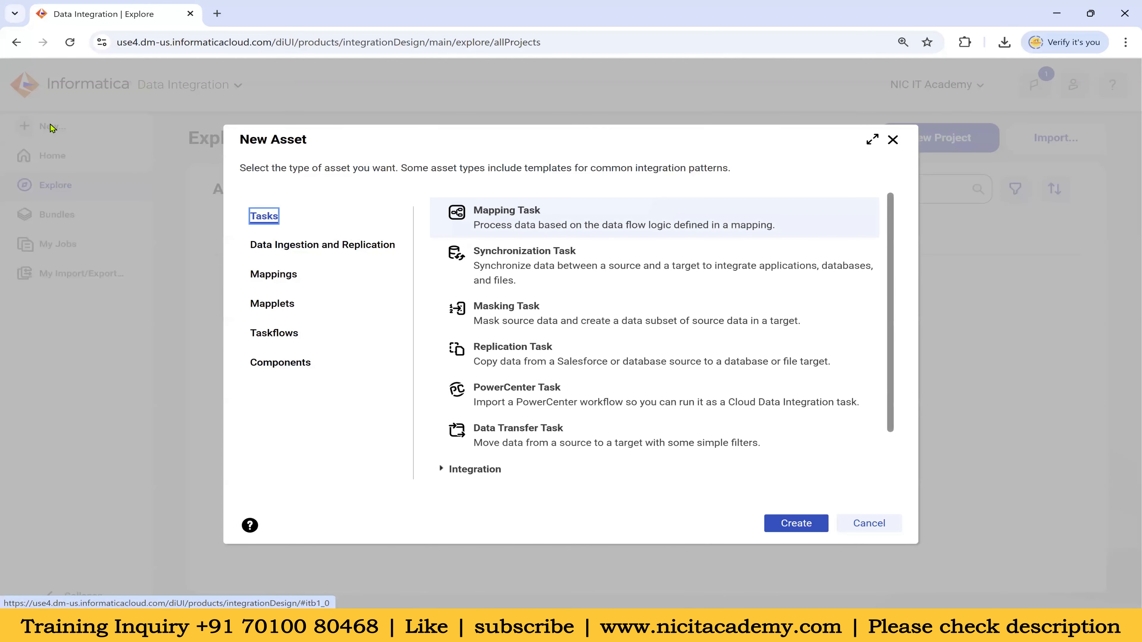
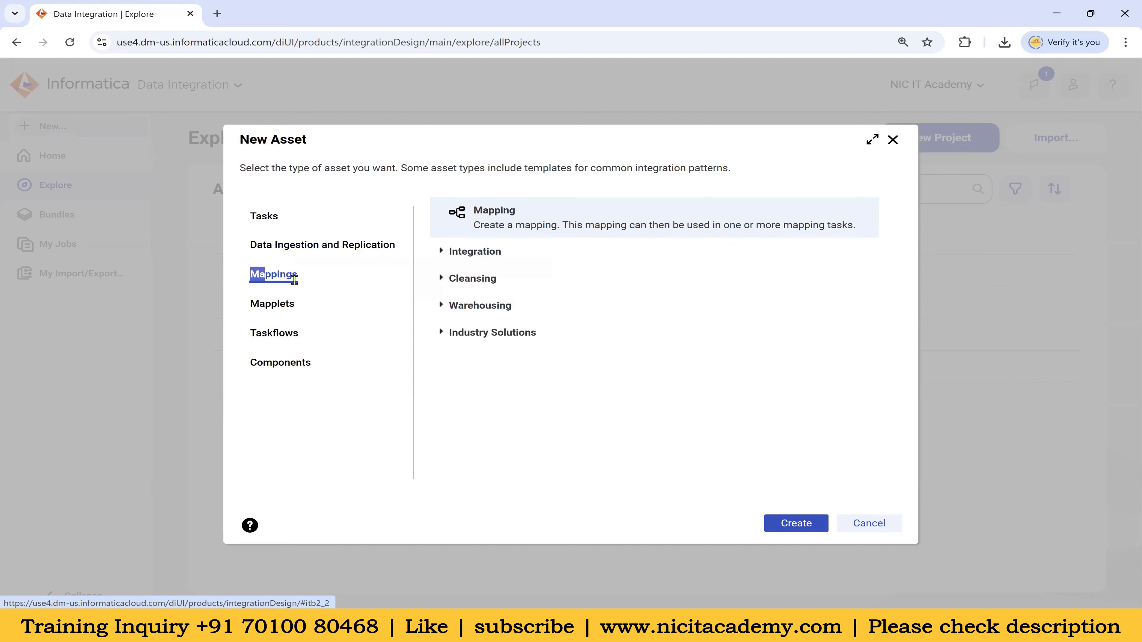
# Create a new Mapping asset from the New Asset dialog after reading its description
pyautogui.moveTo(480, 225); pyautogui.dragTo(765, 245)
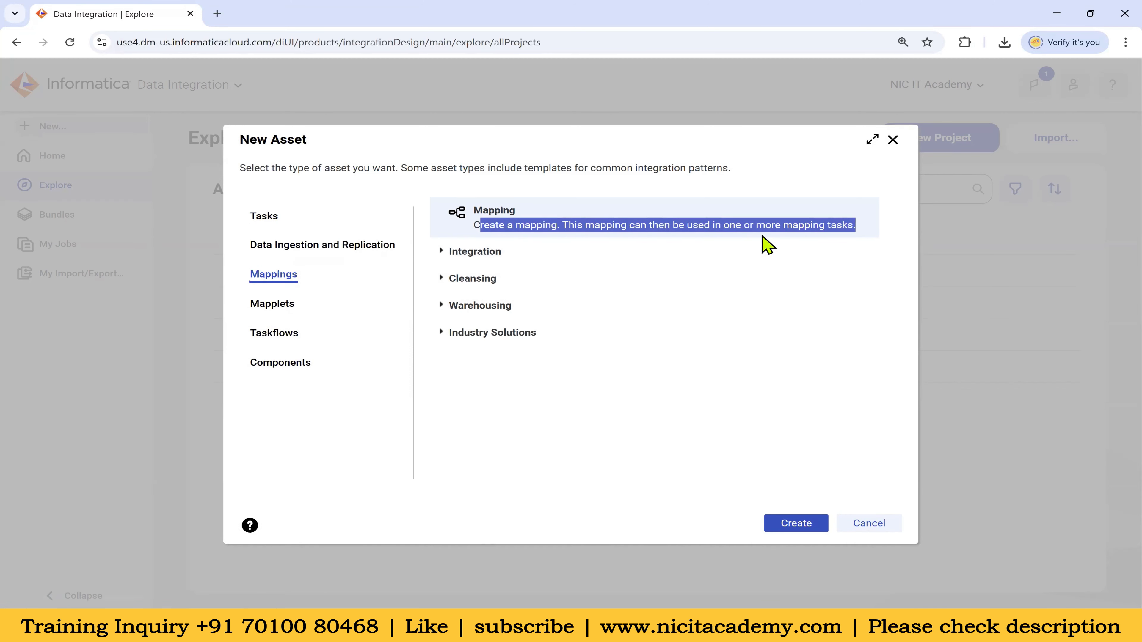
pyautogui.click(644, 213)
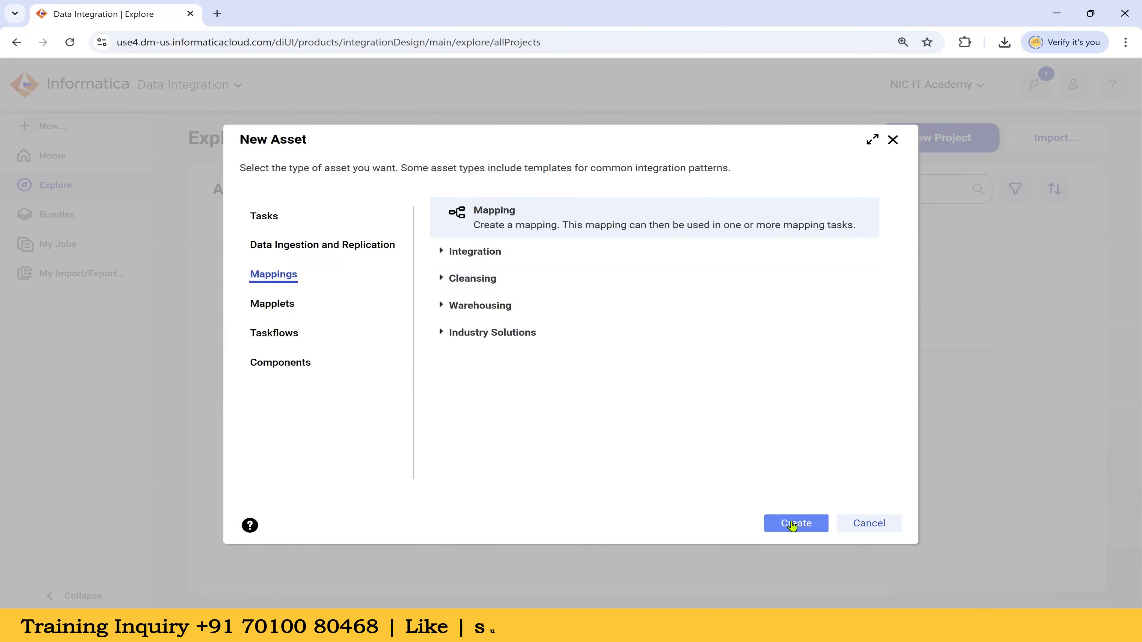
pyautogui.click(792, 525)
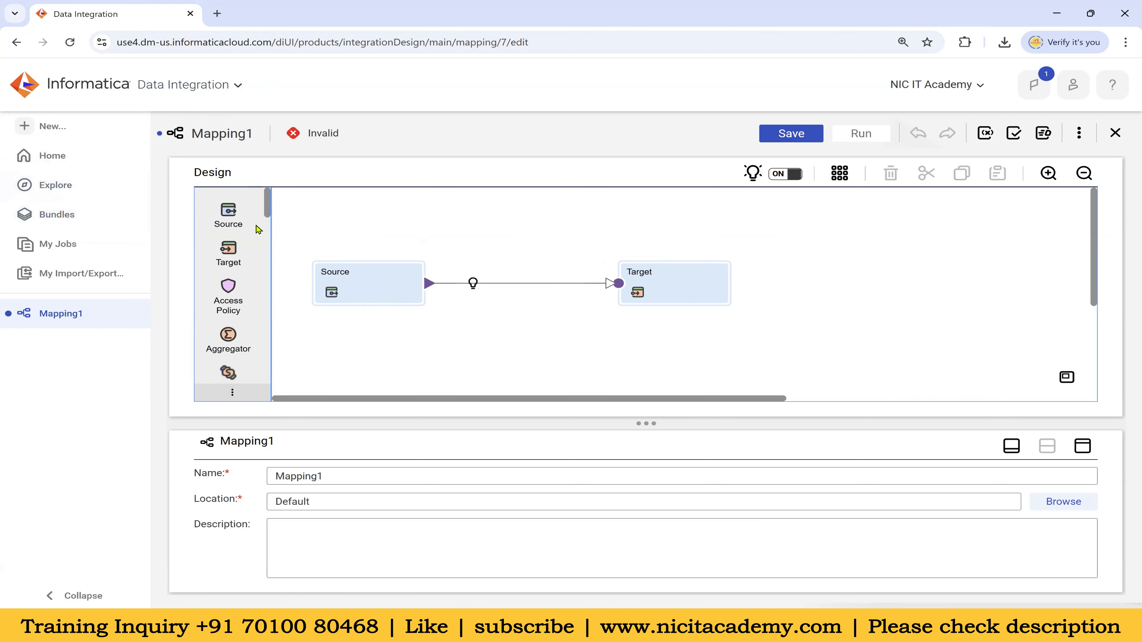
pyautogui.moveTo(194, 133); pyautogui.dragTo(258, 149)
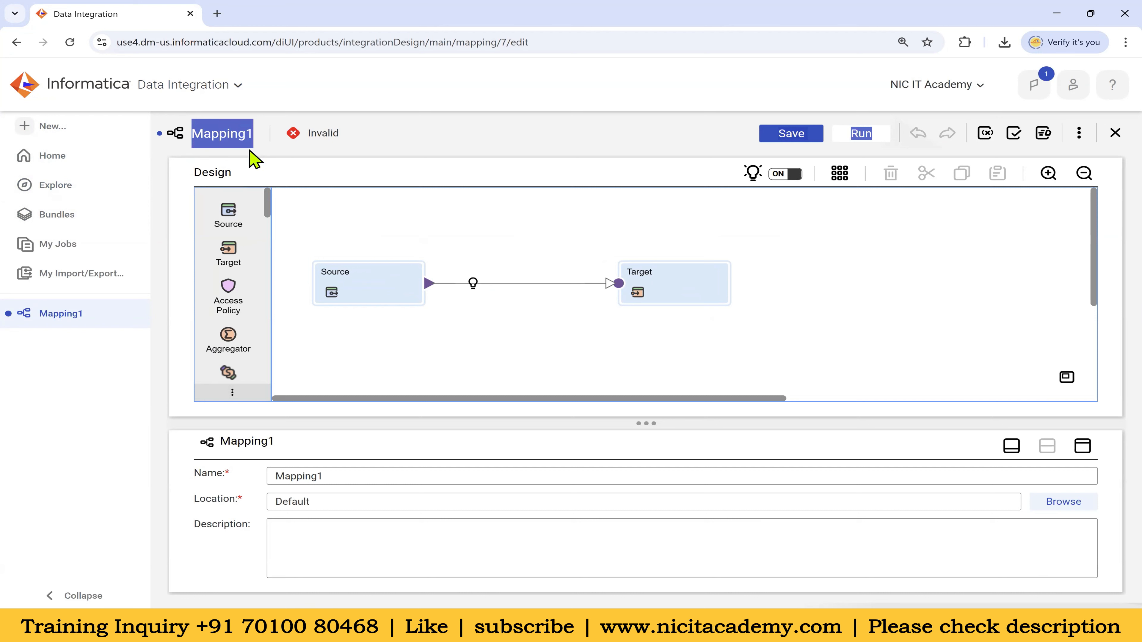
pyautogui.moveTo(349, 138); pyautogui.dragTo(302, 137)
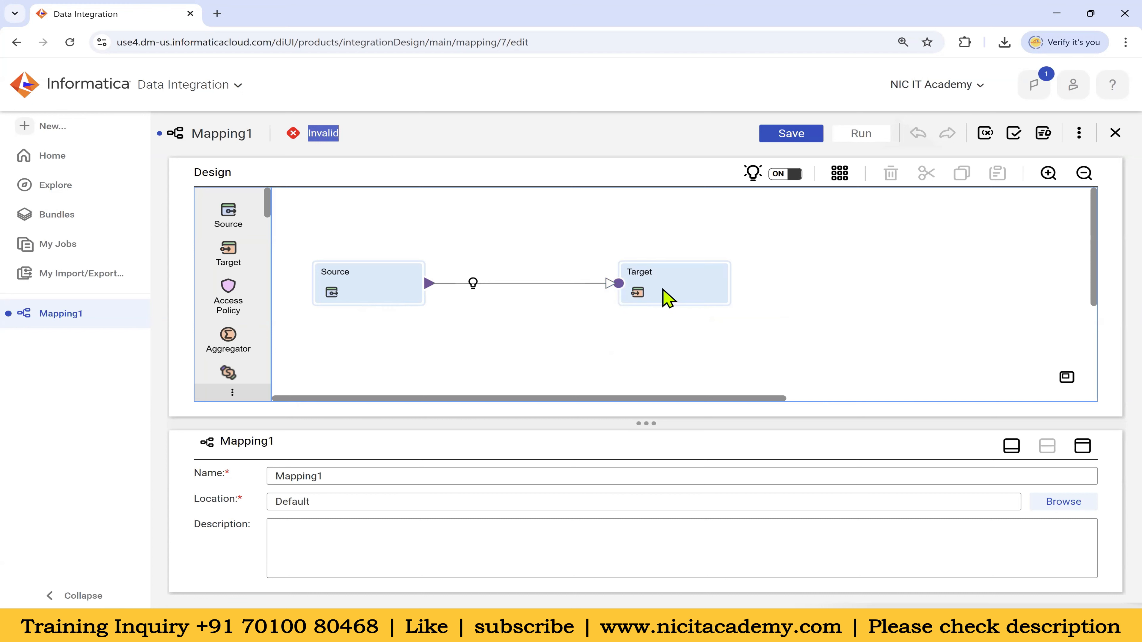
pyautogui.click(390, 151)
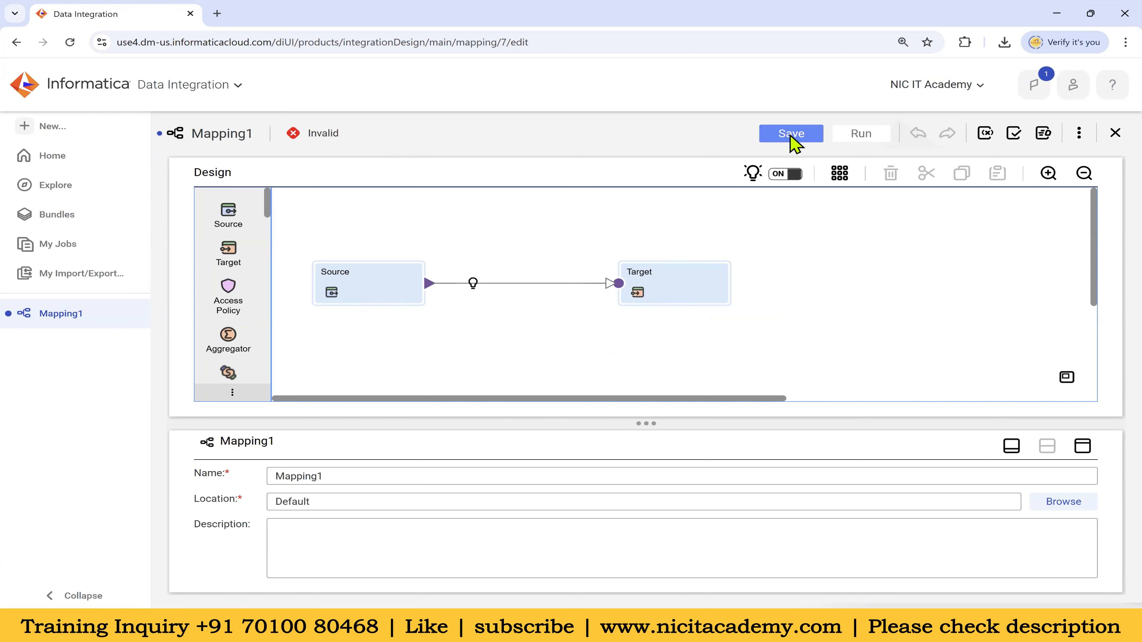
pyautogui.scroll(-12, 233, 297)
pyautogui.scroll(-8, 227, 379)
pyautogui.scroll(-3, 242, 262)
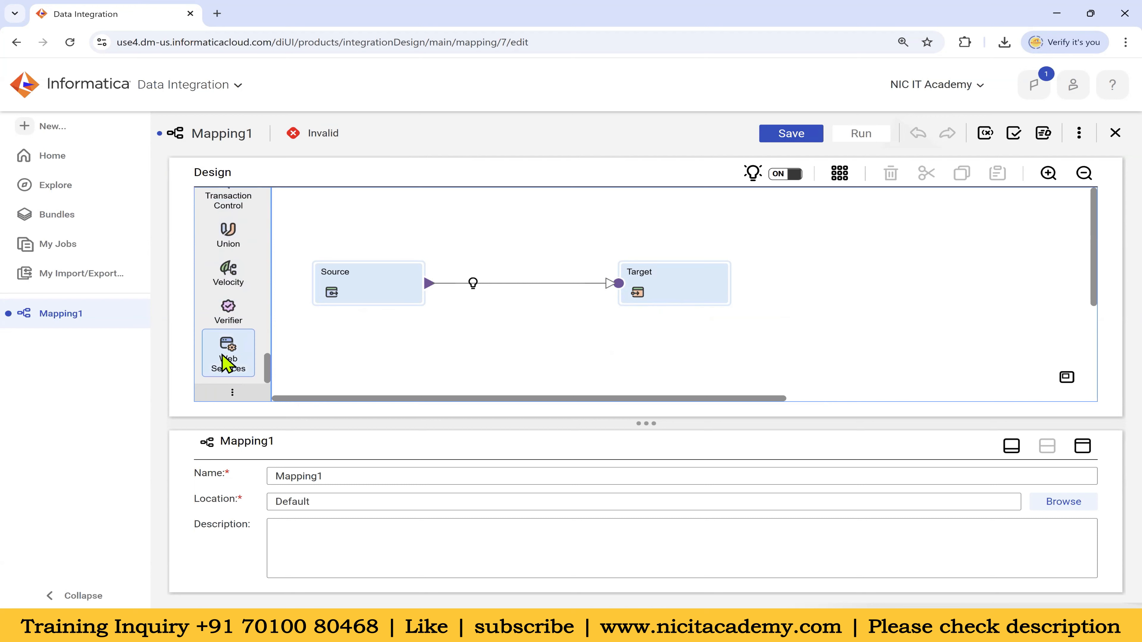
pyautogui.scroll(5, 227, 368)
pyautogui.scroll(10, 231, 306)
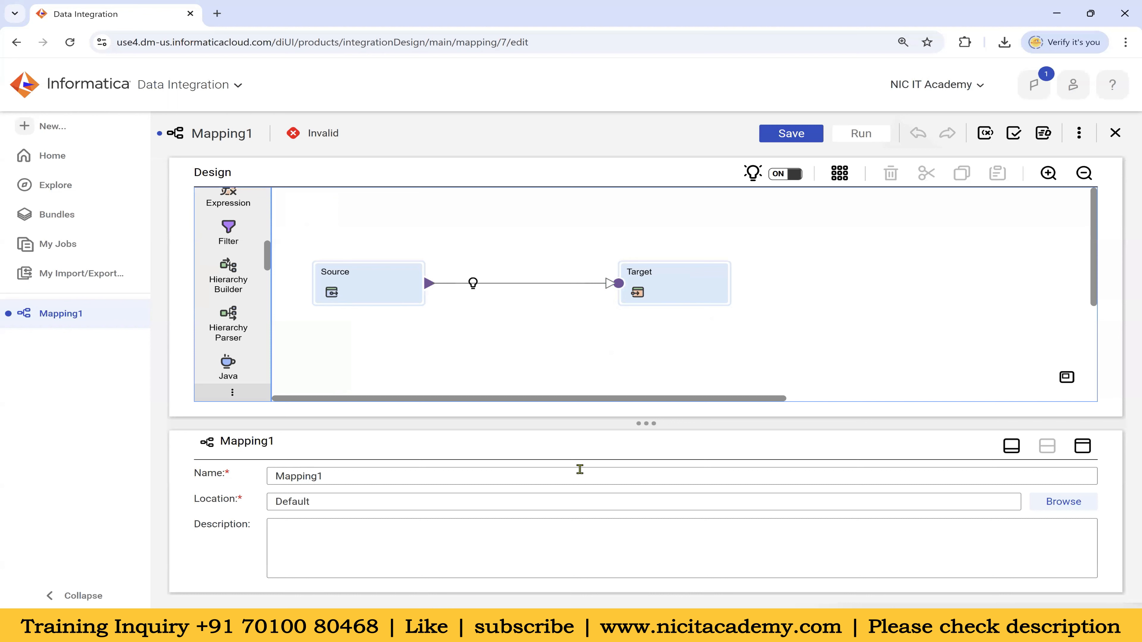
pyautogui.moveTo(647, 423); pyautogui.dragTo(650, 399)
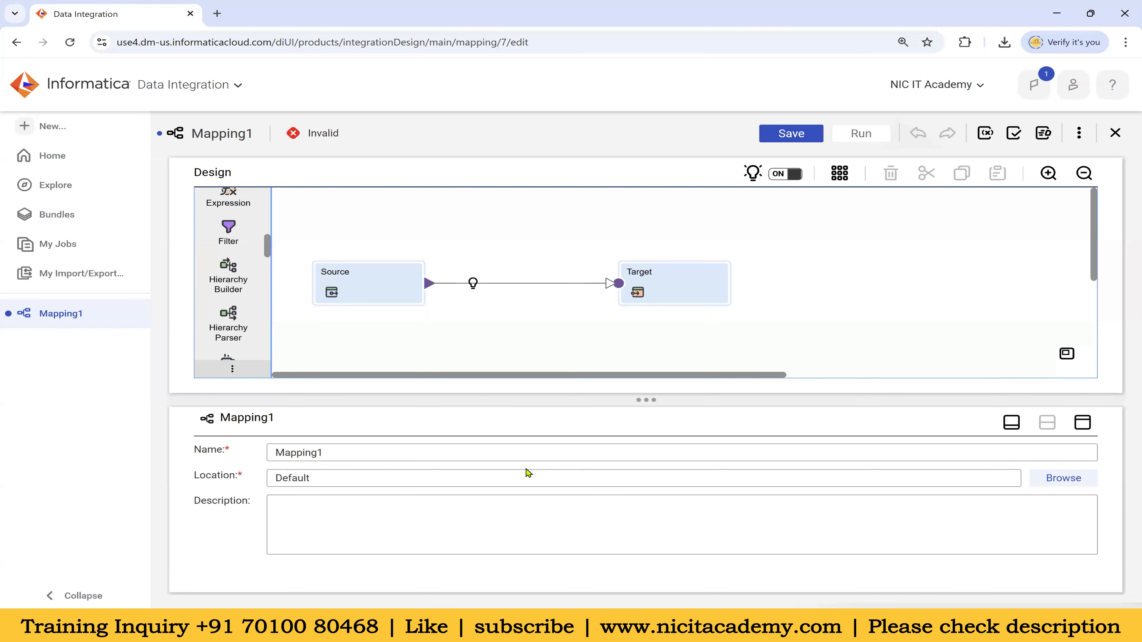
pyautogui.click(1087, 425)
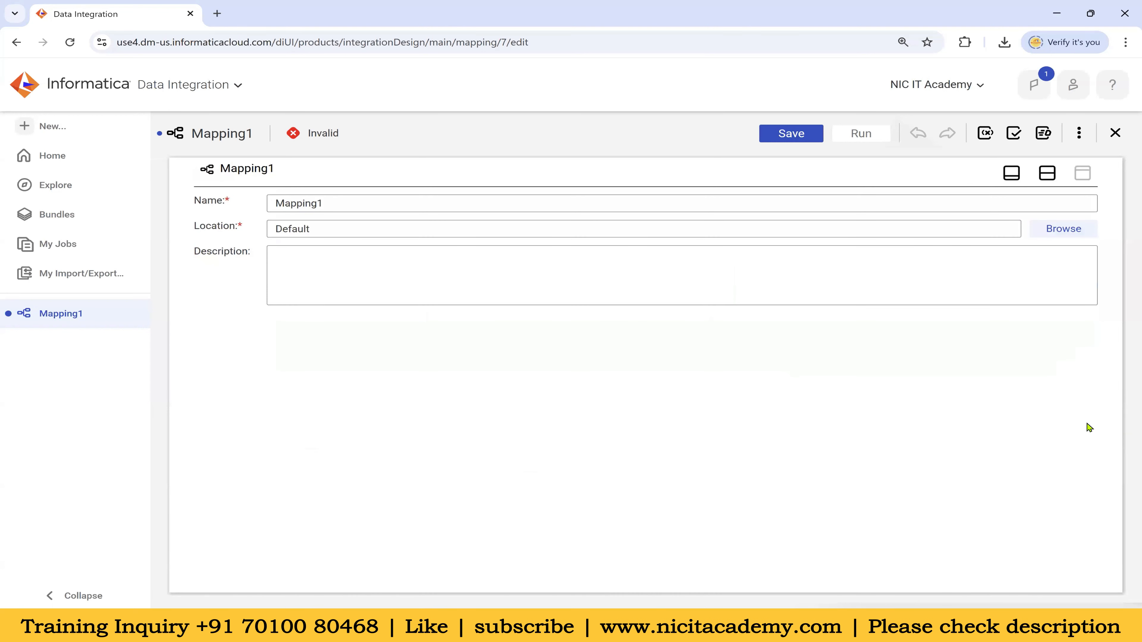
pyautogui.click(1048, 175)
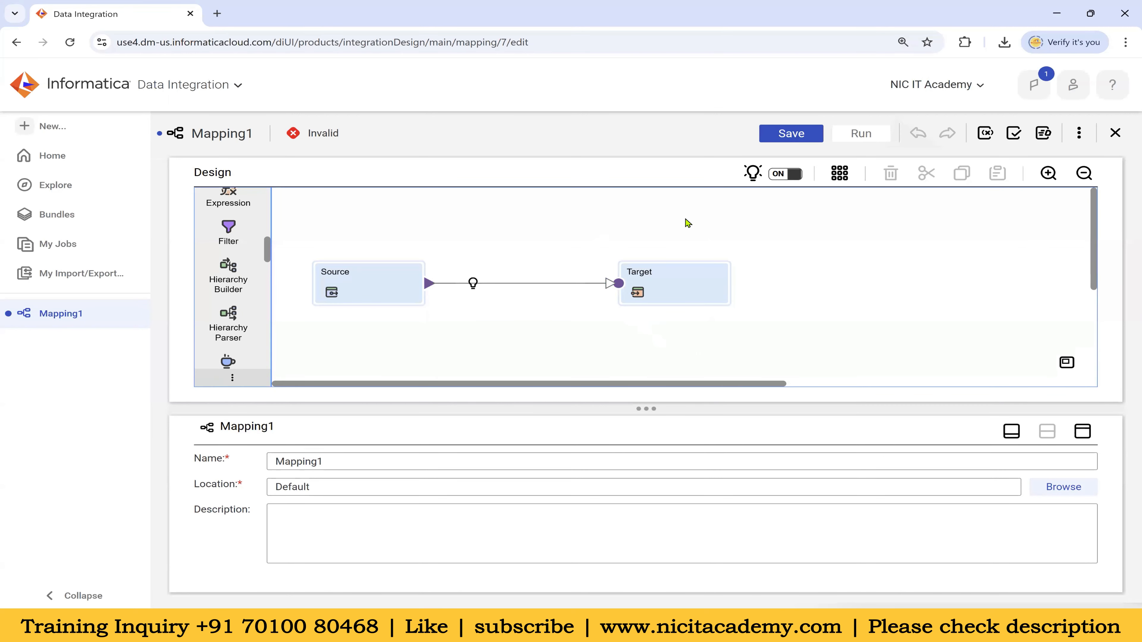
pyautogui.click(1012, 432)
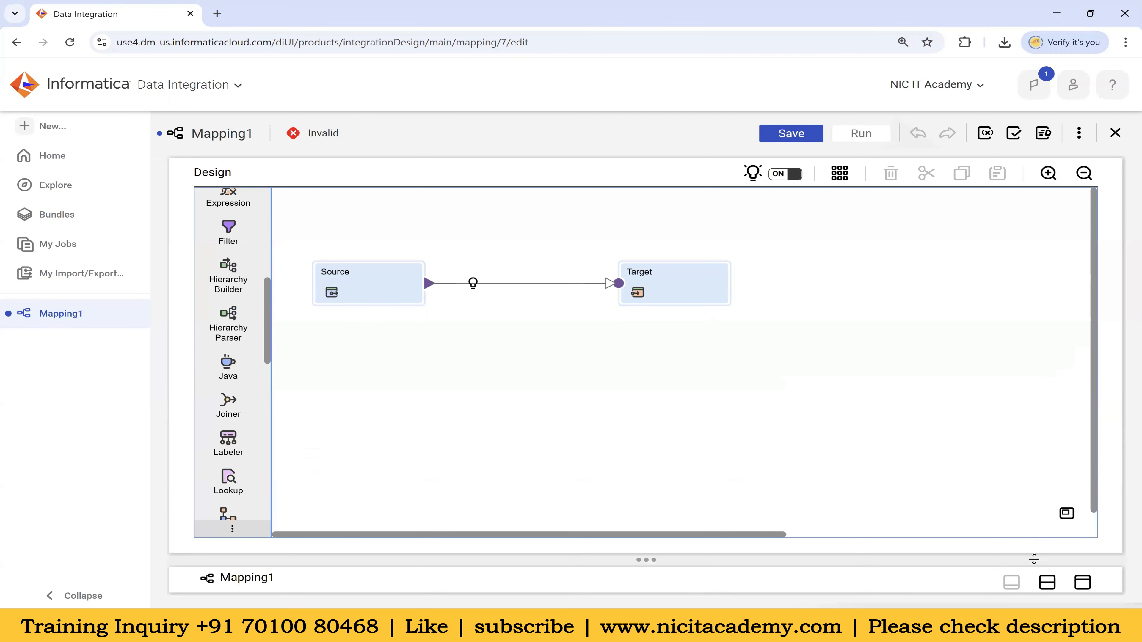
pyautogui.click(1047, 585)
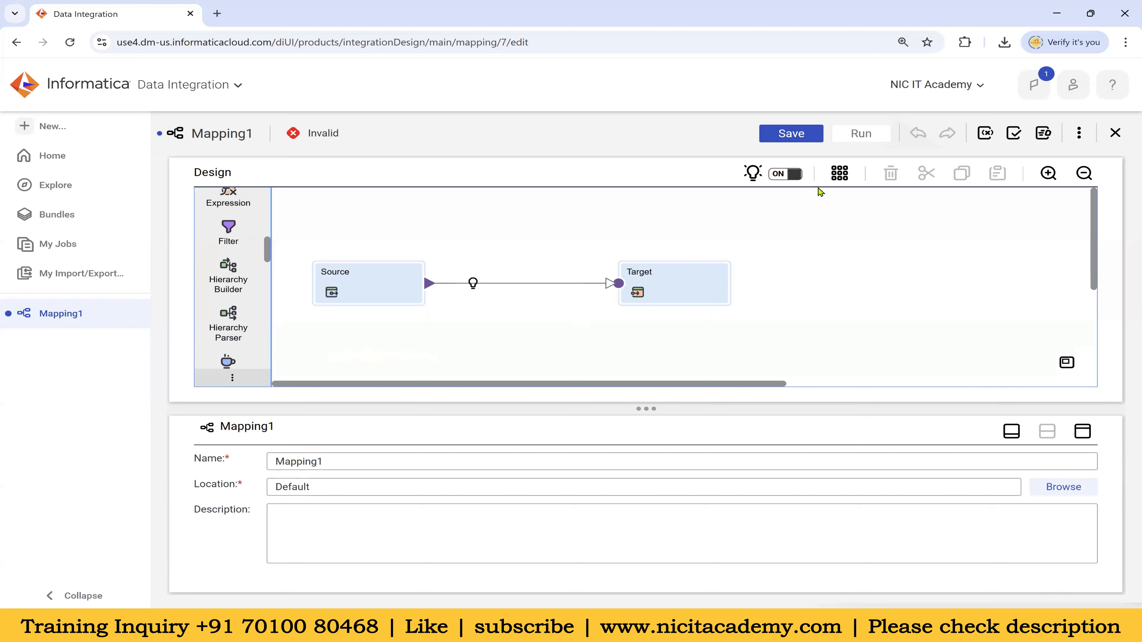
# Arrange the canvas, move the Target right of the Source, and preview link transformations
pyautogui.click(840, 173)
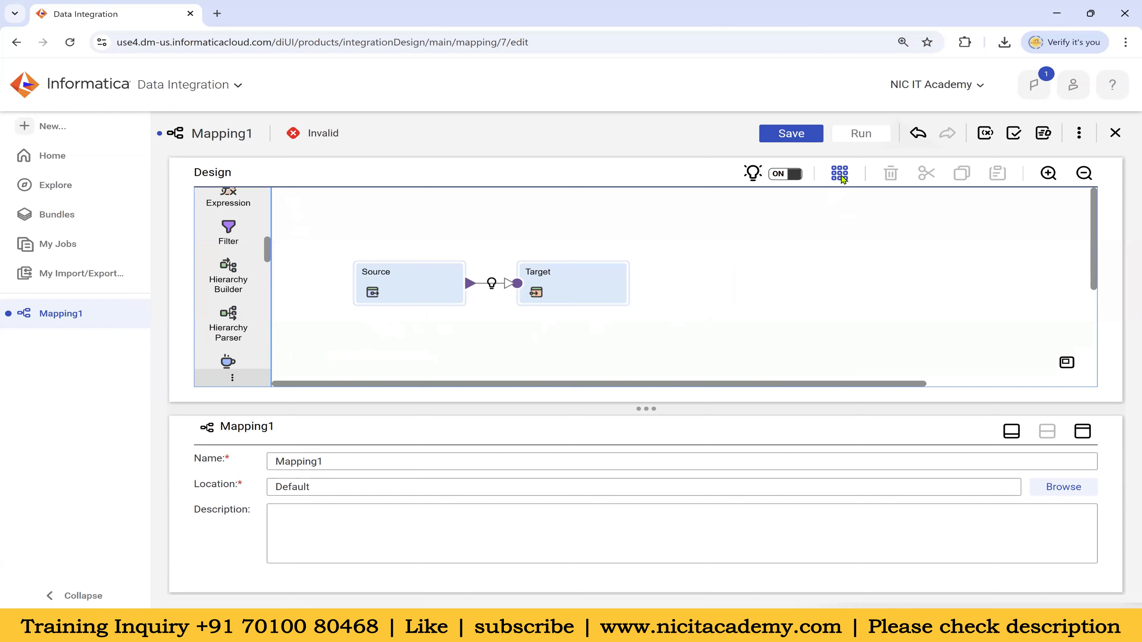
pyautogui.moveTo(597, 291); pyautogui.dragTo(782, 289)
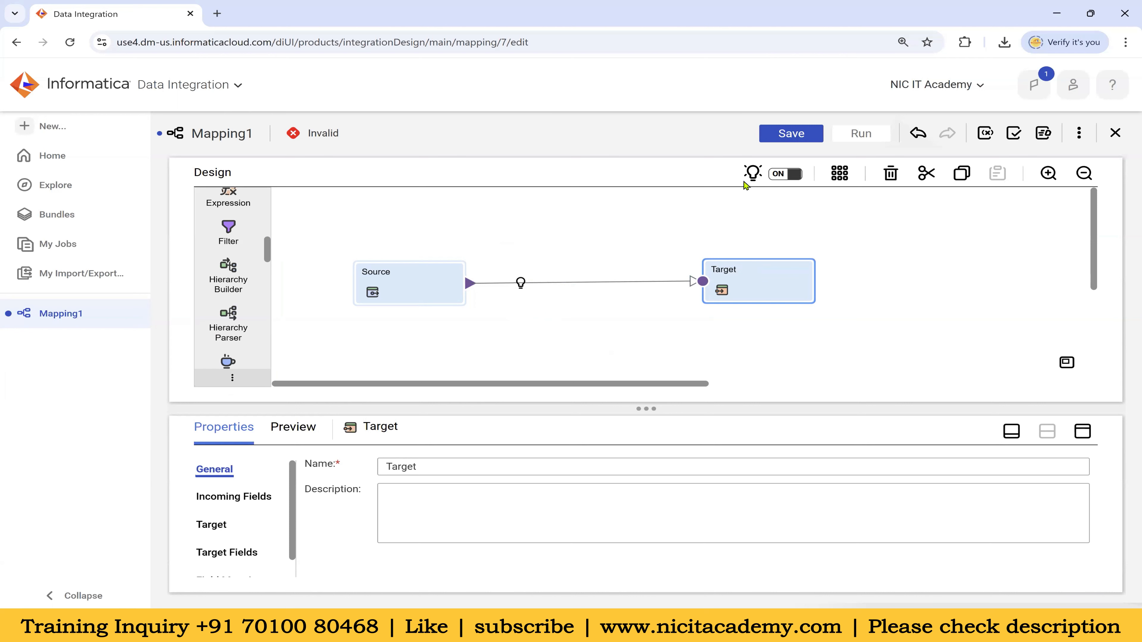
pyautogui.moveTo(526, 286)
pyautogui.click(520, 283)
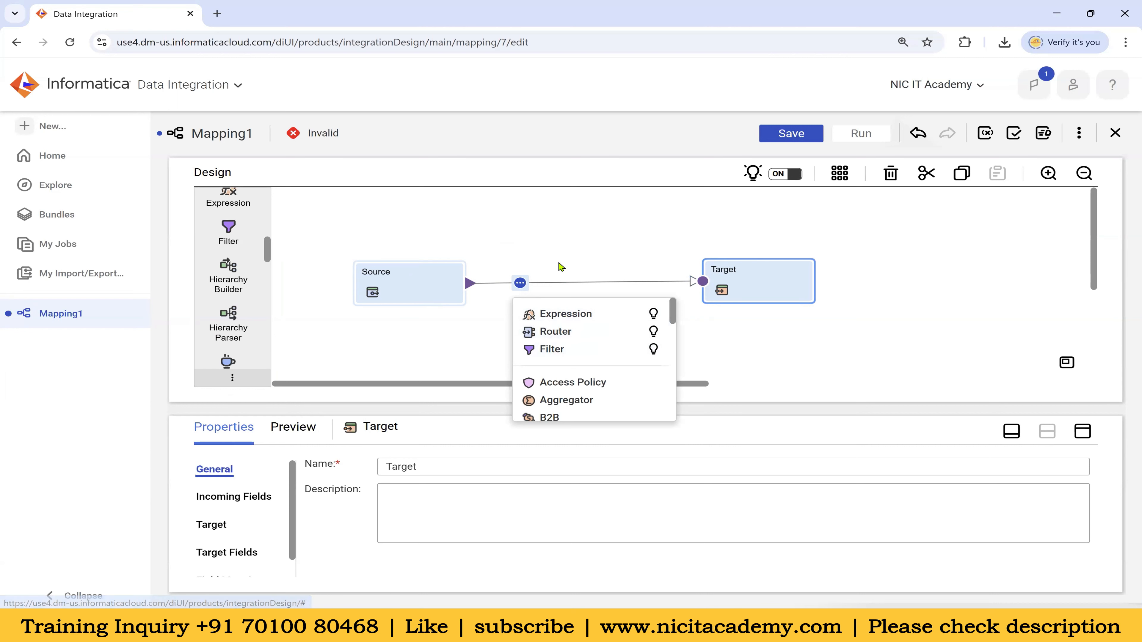
pyautogui.click(559, 272)
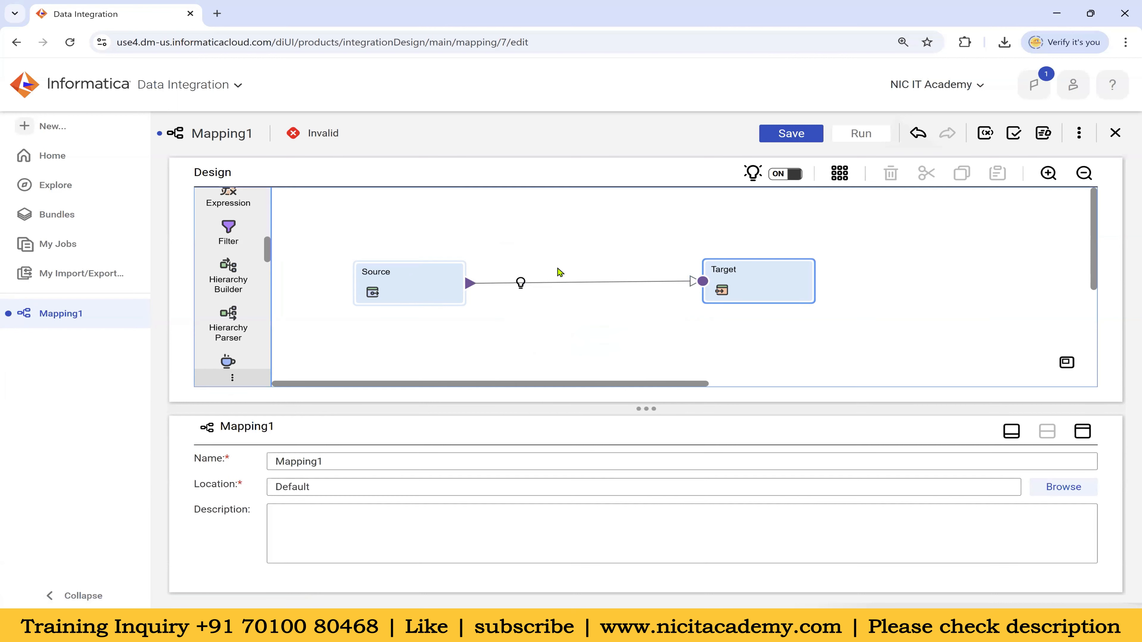
# Toggle transformation recommendations off and on, re-arrange the layout, and validate the mapping
pyautogui.click(779, 174)
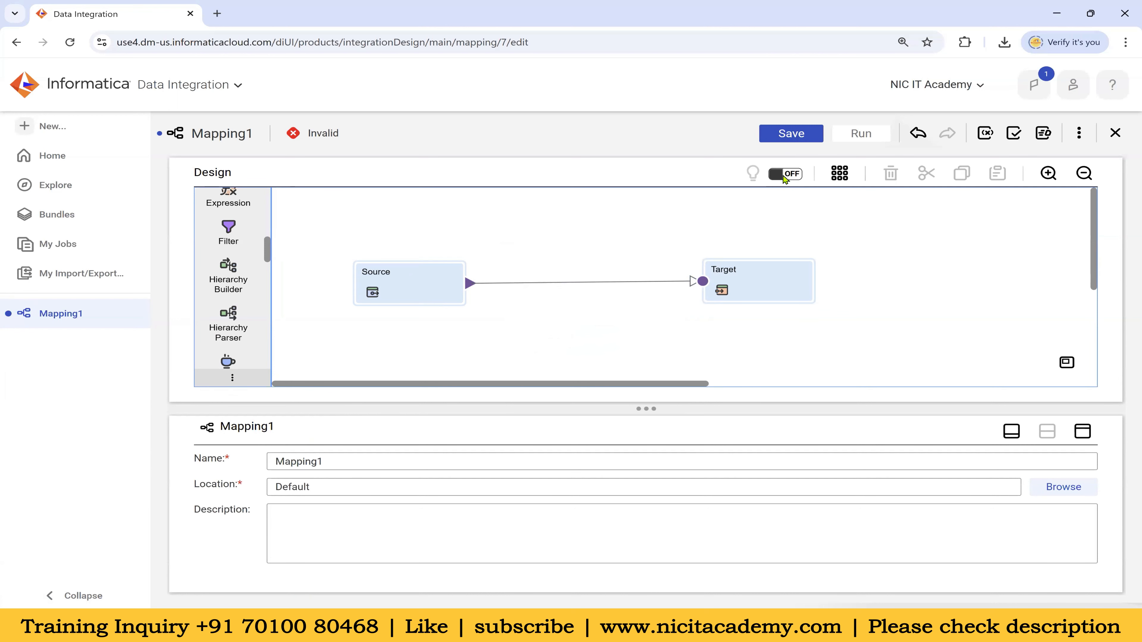
pyautogui.click(787, 175)
pyautogui.click(844, 177)
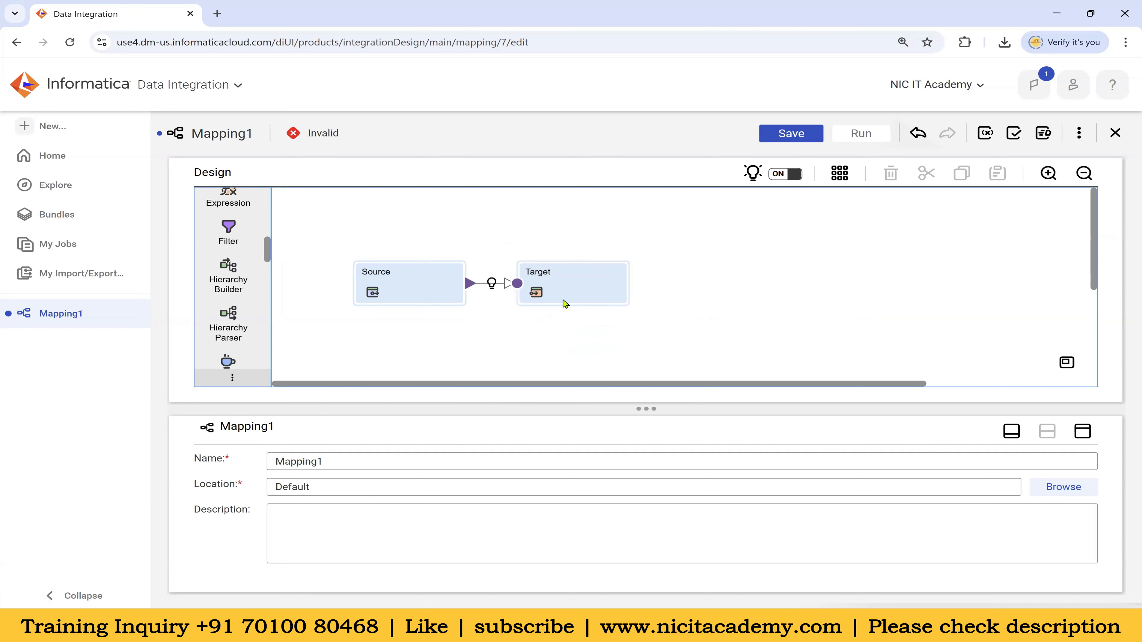
pyautogui.moveTo(572, 297); pyautogui.dragTo(644, 297)
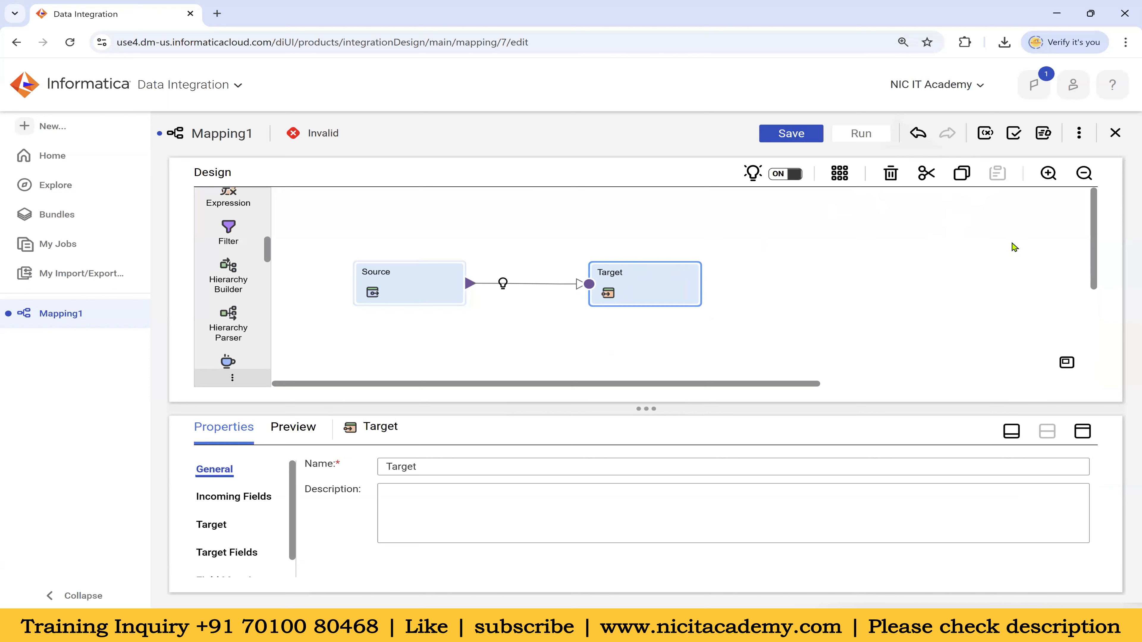
pyautogui.click(1041, 135)
pyautogui.moveTo(311, 132); pyautogui.dragTo(334, 132)
# Validate Mapping1 and review its error count and the Source's validation errors
pyautogui.click(1015, 135)
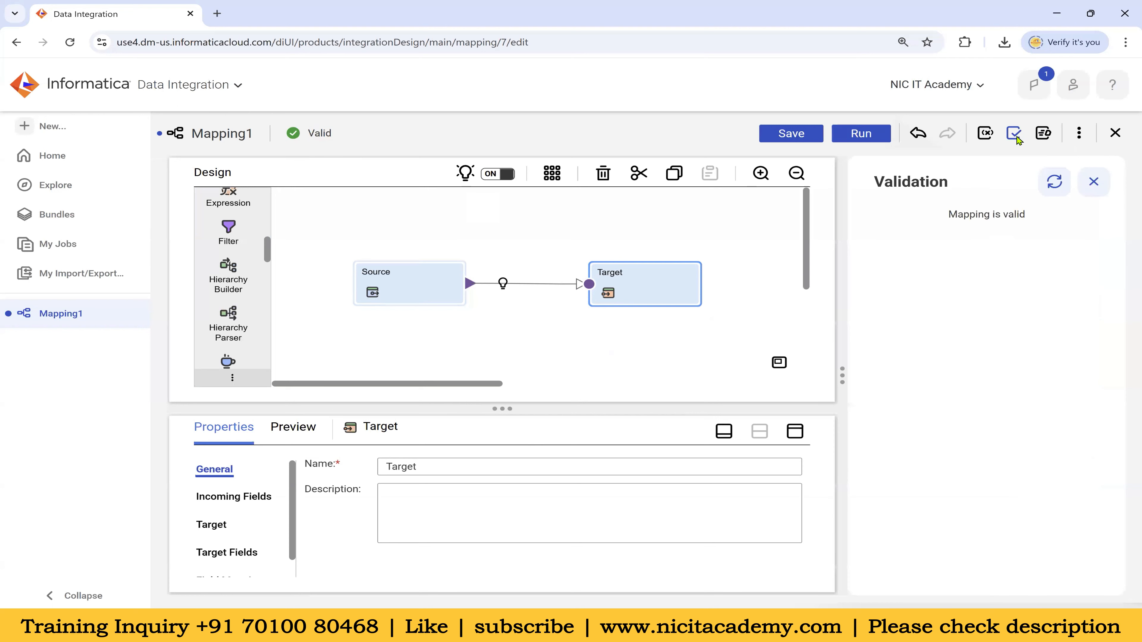
pyautogui.moveTo(884, 180); pyautogui.dragTo(992, 181)
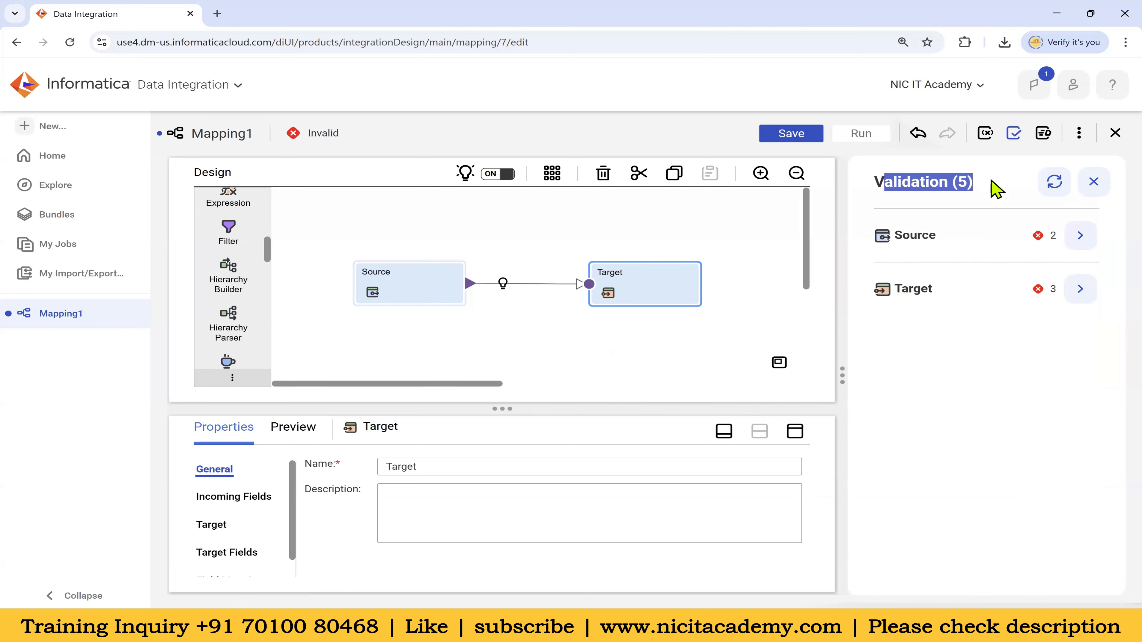
pyautogui.click(1079, 238)
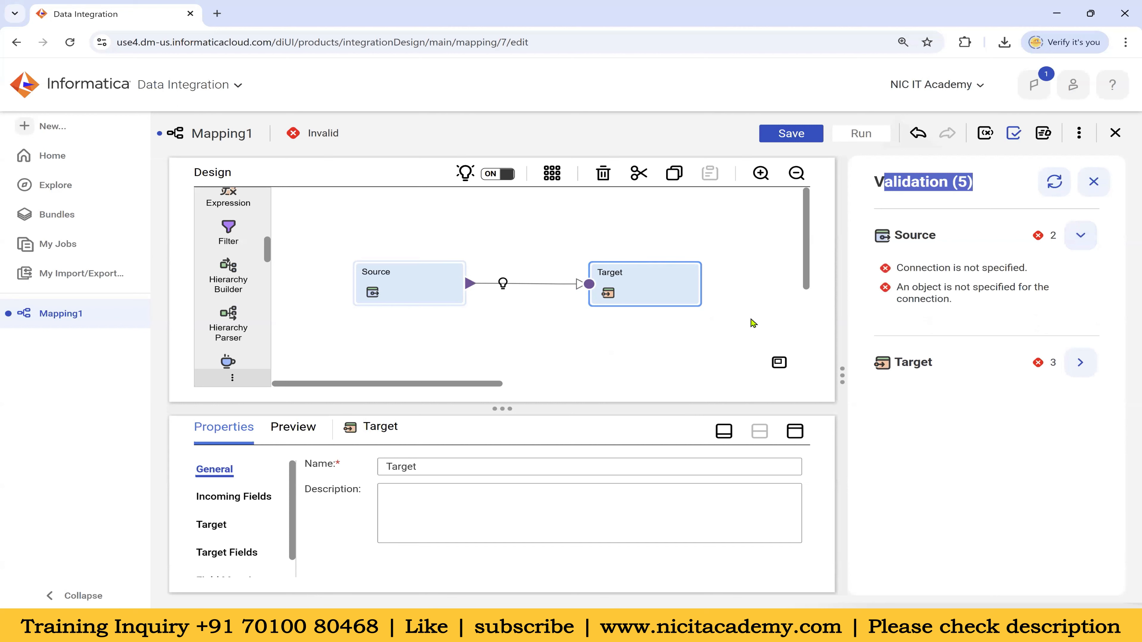
pyautogui.click(1093, 181)
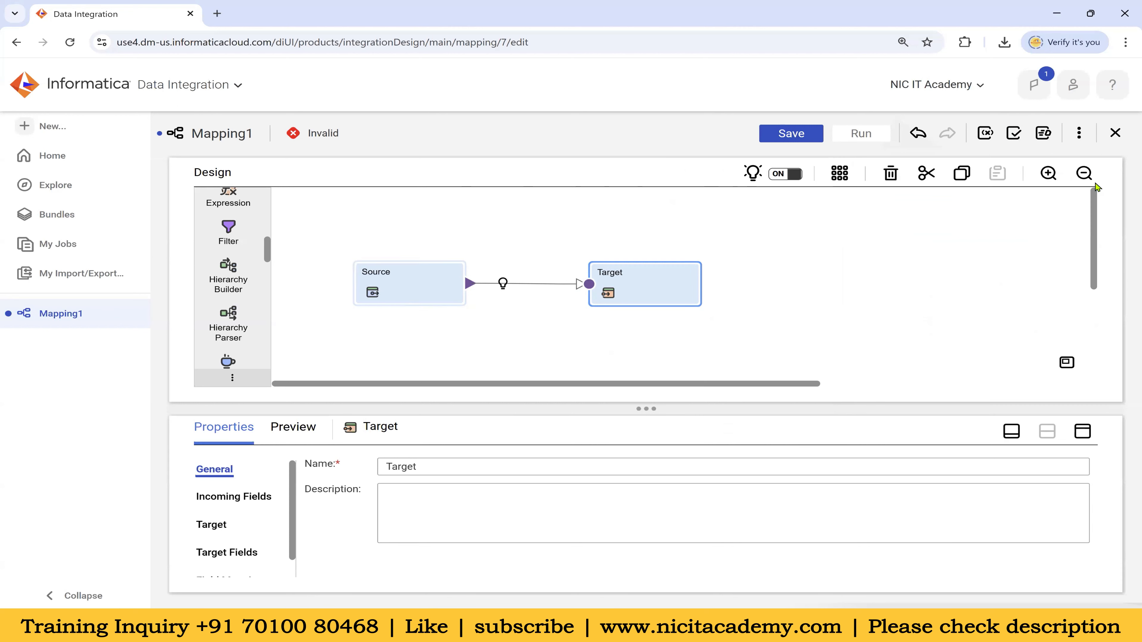
# Review the mapping's Input and In-Out Parameters, then close the parameters panel
pyautogui.click(987, 135)
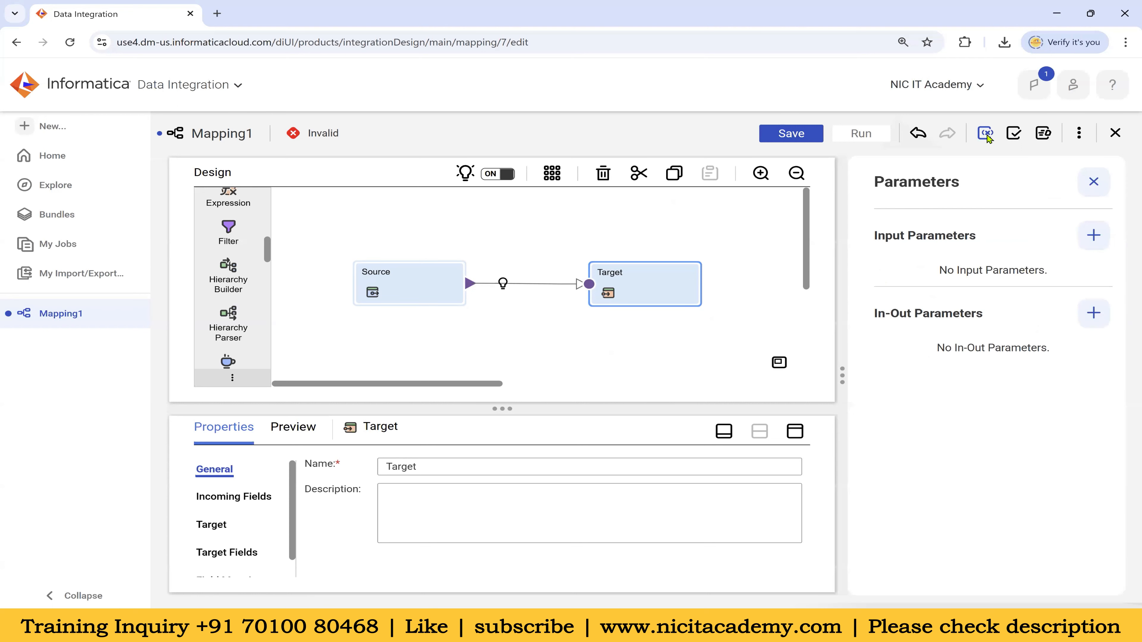
pyautogui.moveTo(879, 239); pyautogui.dragTo(991, 246)
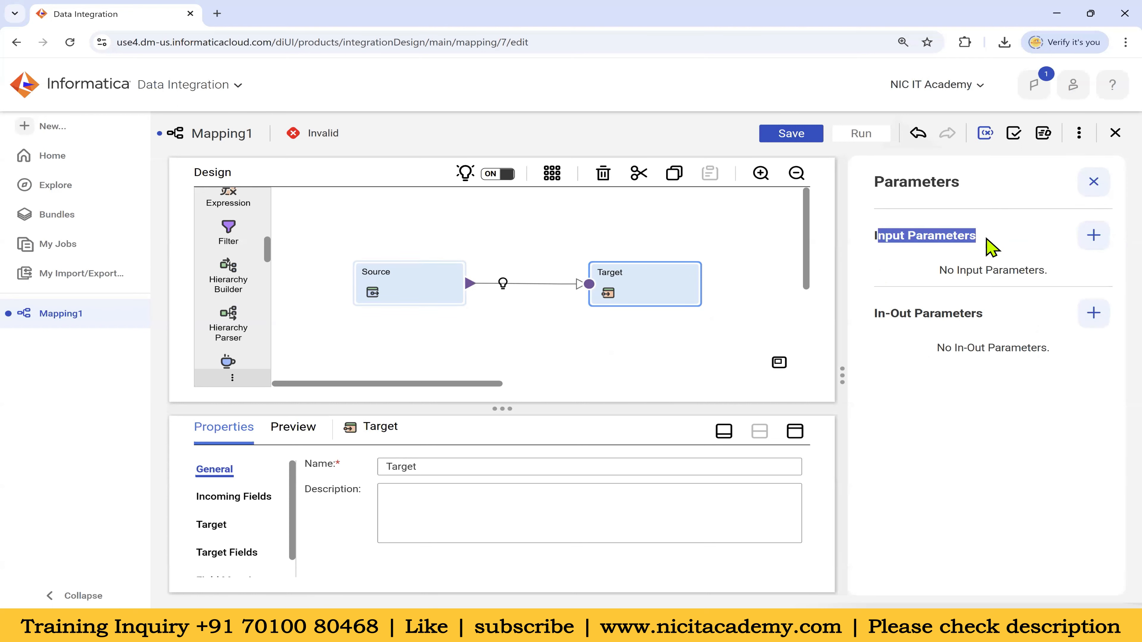
pyautogui.moveTo(873, 315); pyautogui.dragTo(988, 321)
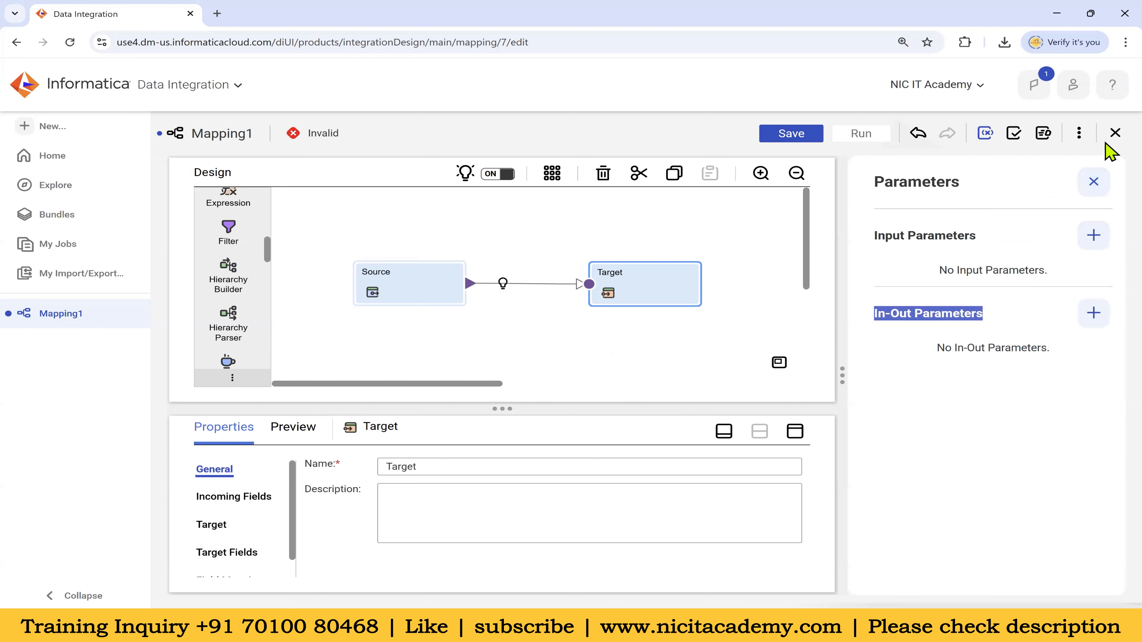
pyautogui.click(1097, 182)
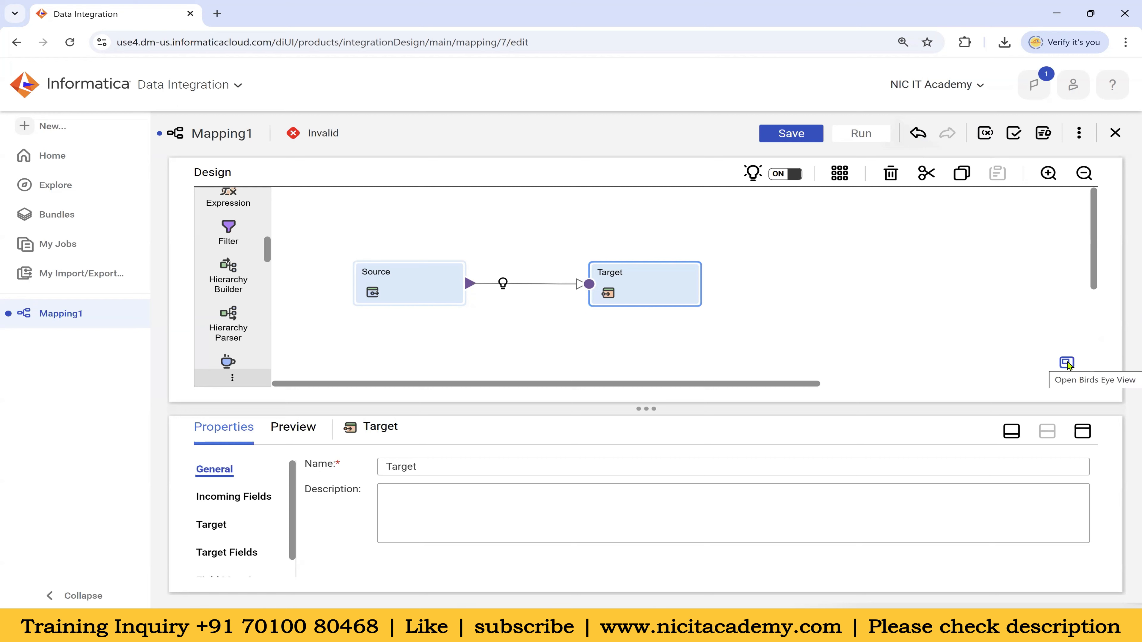
# Move the Target right and insert a Filter and a Joiner on the link to Target
pyautogui.moveTo(641, 285); pyautogui.dragTo(795, 284)
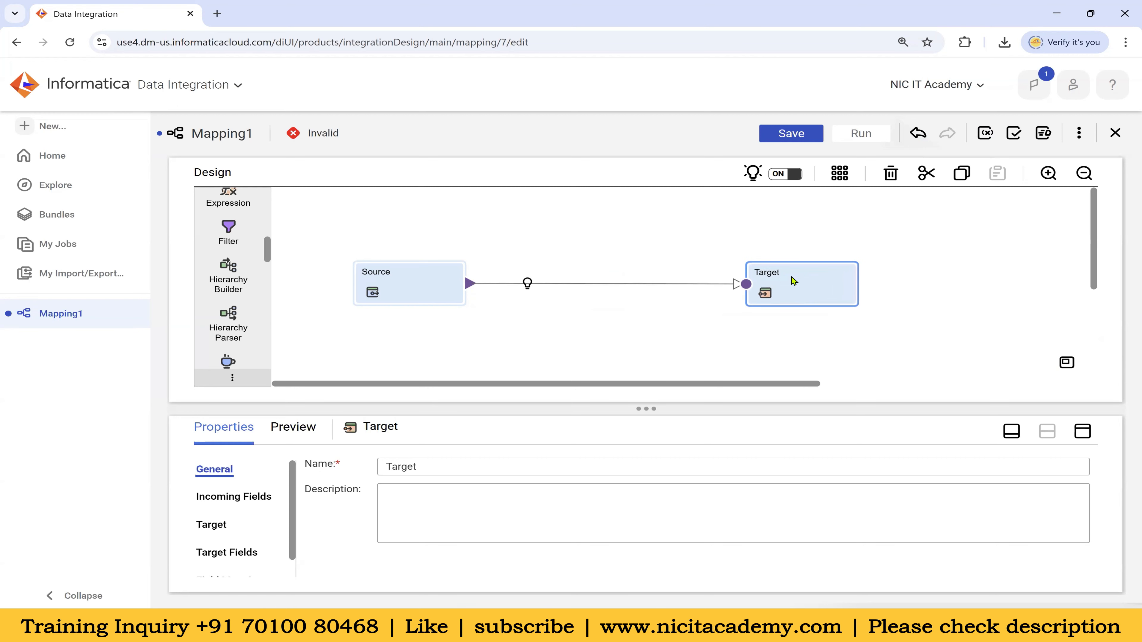
pyautogui.moveTo(231, 275); pyautogui.dragTo(507, 291)
pyautogui.moveTo(291, 235); pyautogui.dragTo(719, 252)
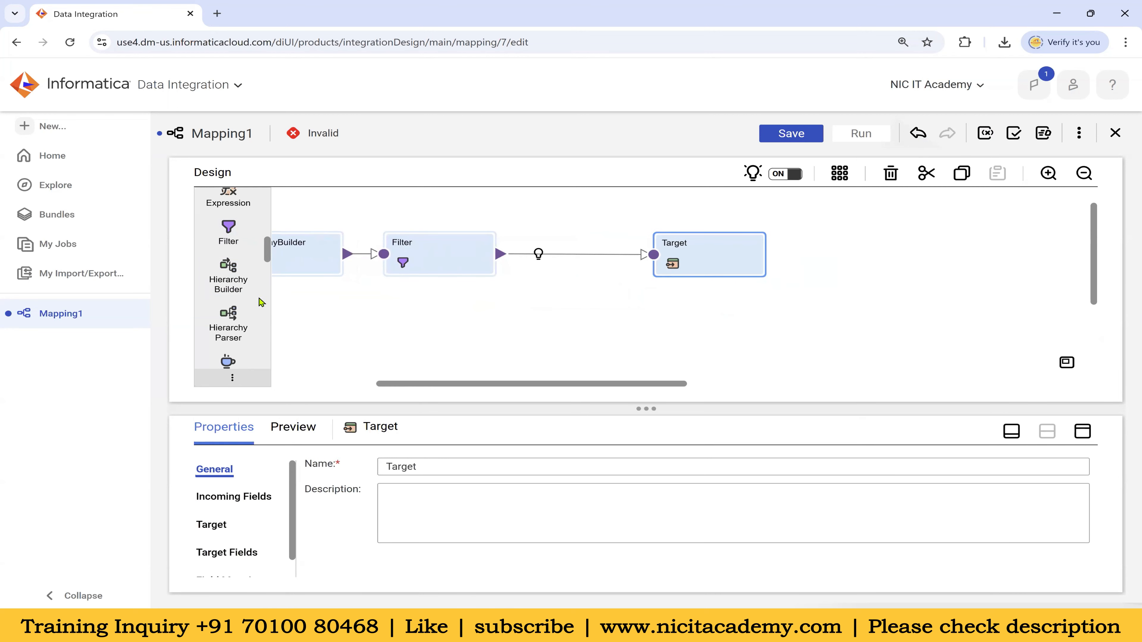
pyautogui.scroll(-3, 229, 315)
pyautogui.moveTo(229, 270); pyautogui.dragTo(521, 251)
pyautogui.moveTo(576, 286); pyautogui.dragTo(686, 261)
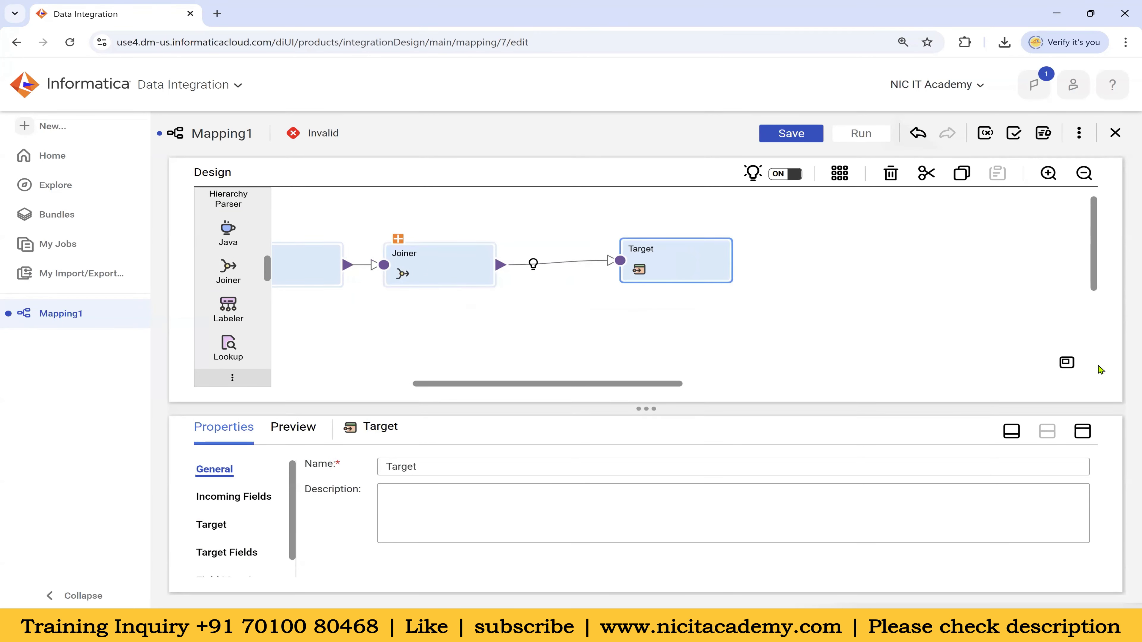
# Inspect the whole mapping from Source through Filter in Bird's Eye View
pyautogui.click(1067, 363)
pyautogui.moveTo(924, 340); pyautogui.dragTo(925, 364)
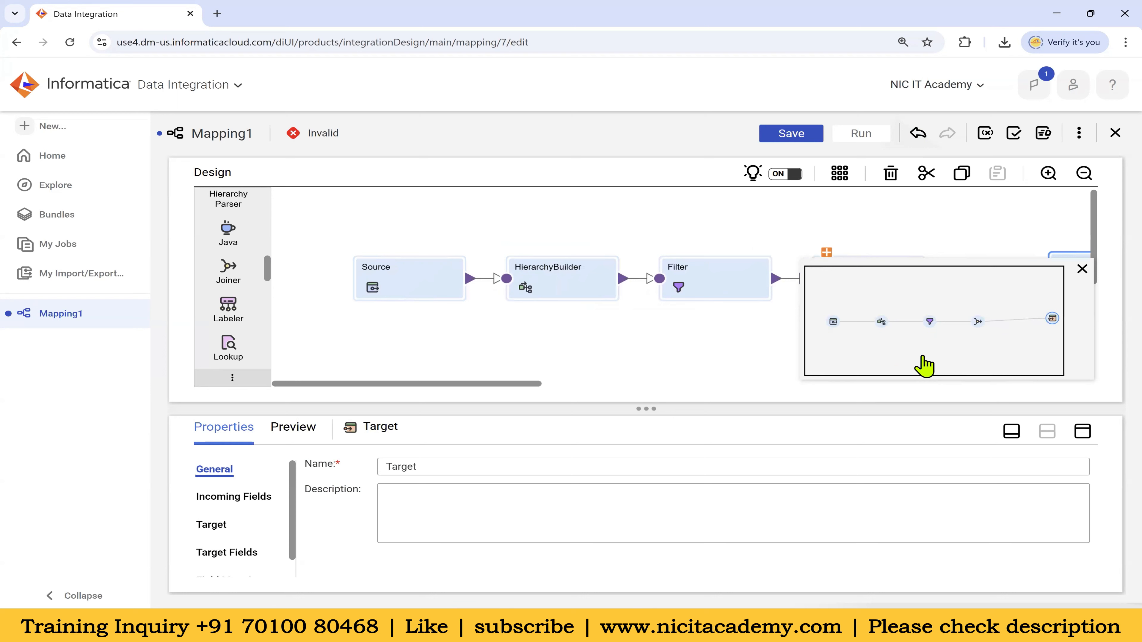
pyautogui.click(1082, 269)
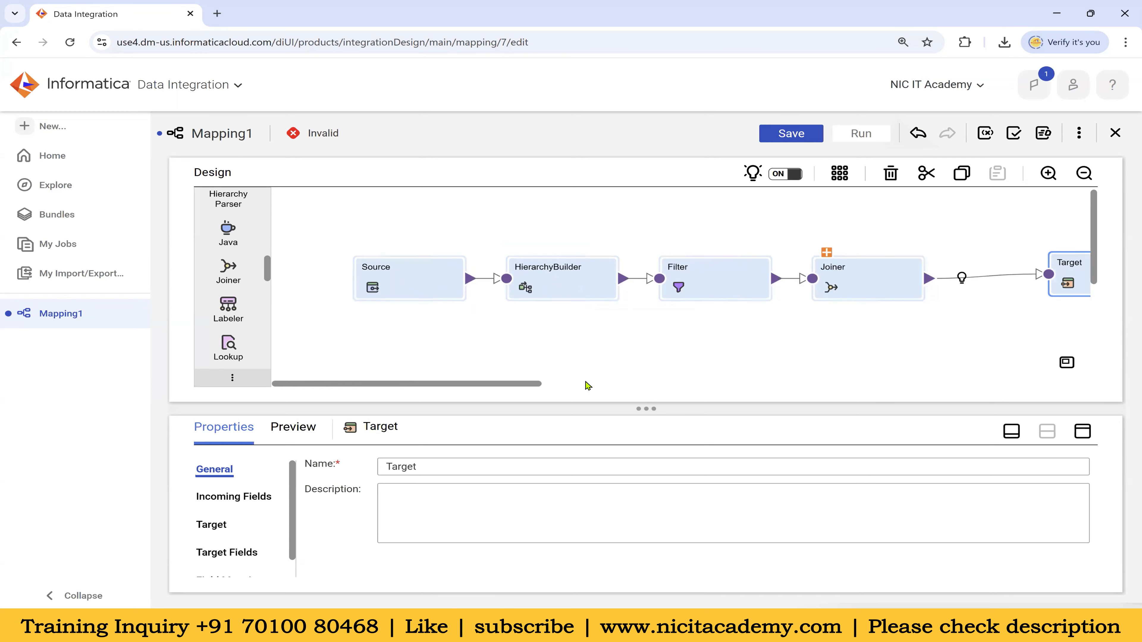
# Undo the five changes back to Source-to-Target and maximise the Target properties panel
pyautogui.click(919, 133)
pyautogui.click(918, 133)
pyautogui.click(918, 133)
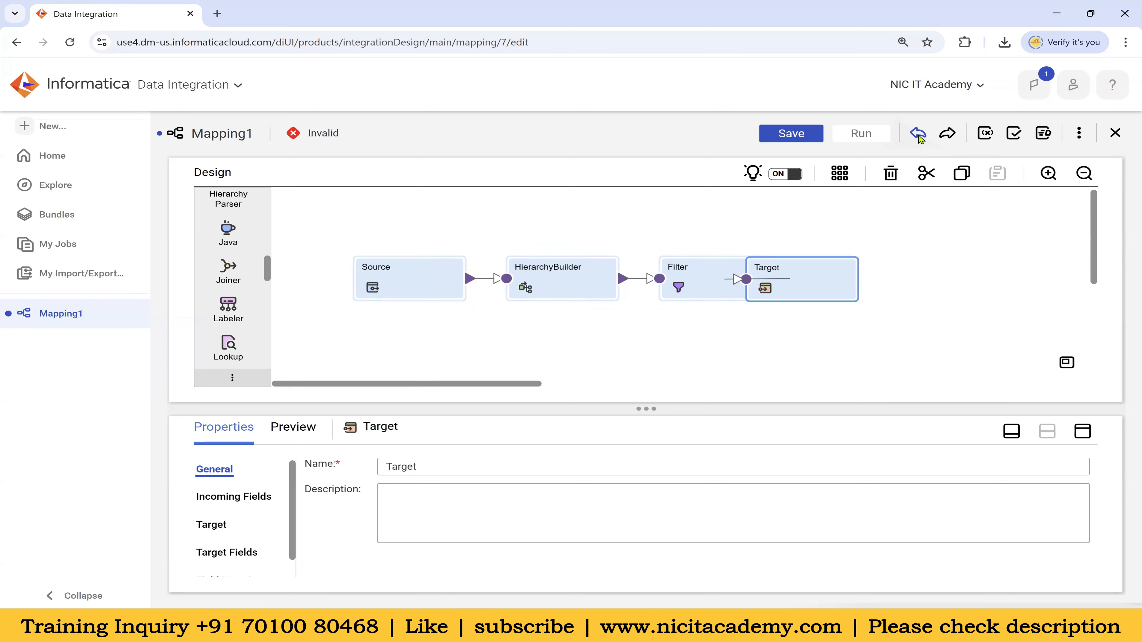
pyautogui.click(918, 134)
pyautogui.click(918, 134)
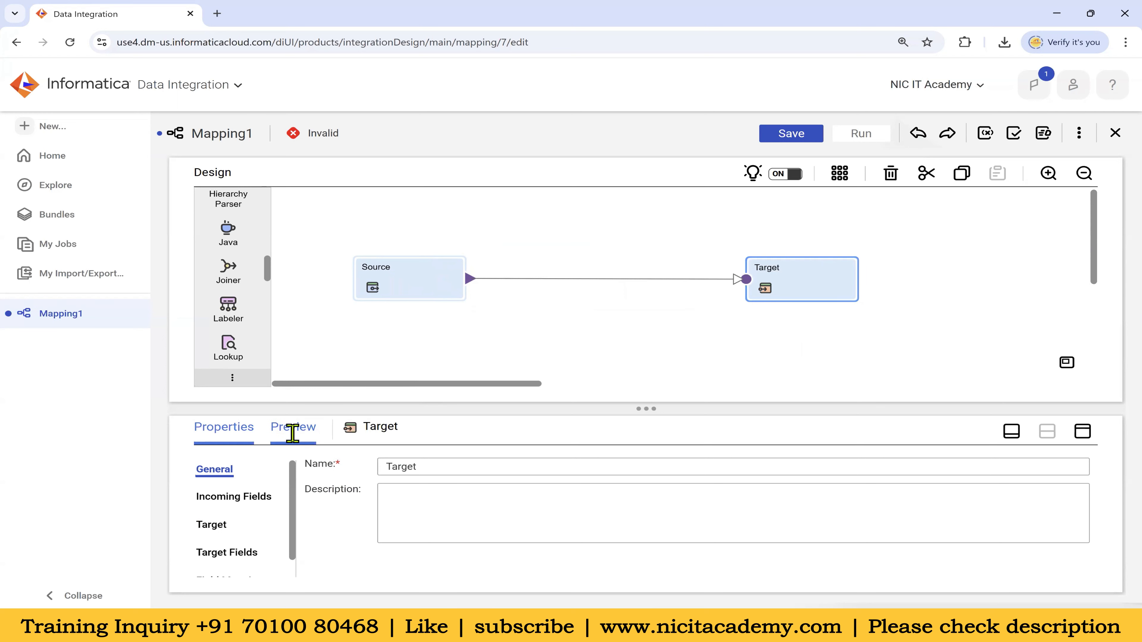
pyautogui.click(1082, 431)
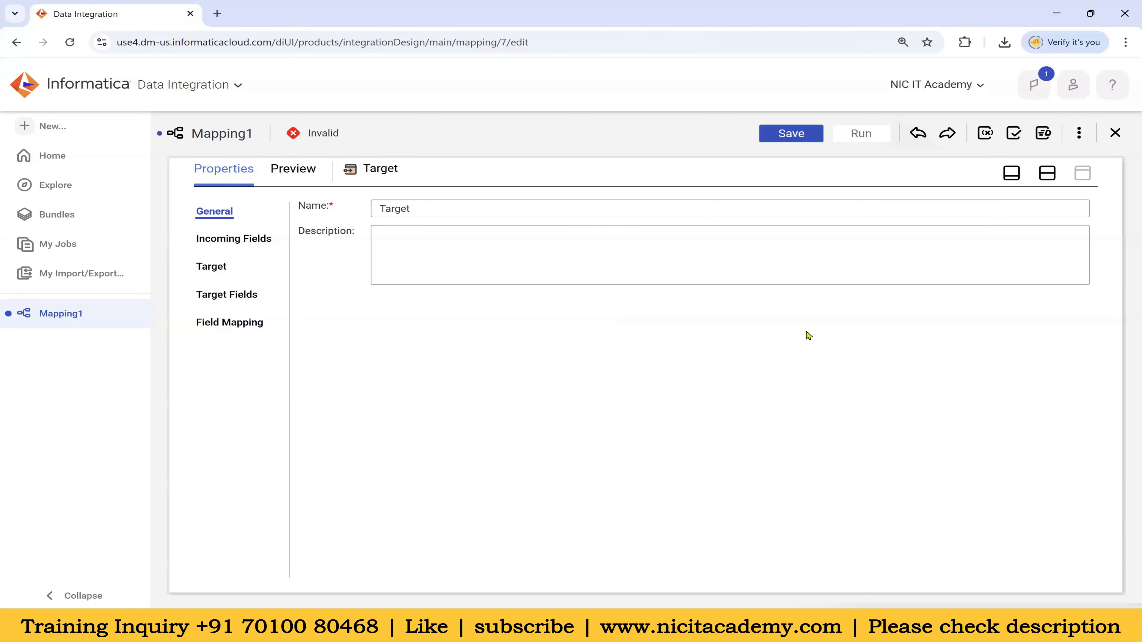
# Show the Source node's properties and browse its Source and Fields sections
pyautogui.click(1047, 173)
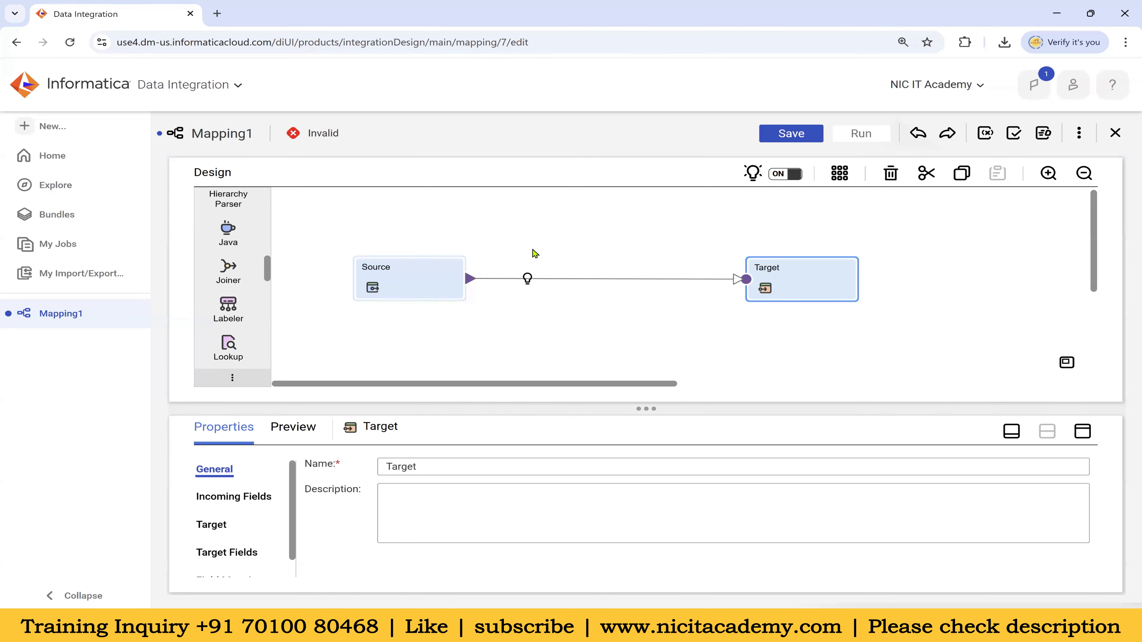
pyautogui.click(417, 291)
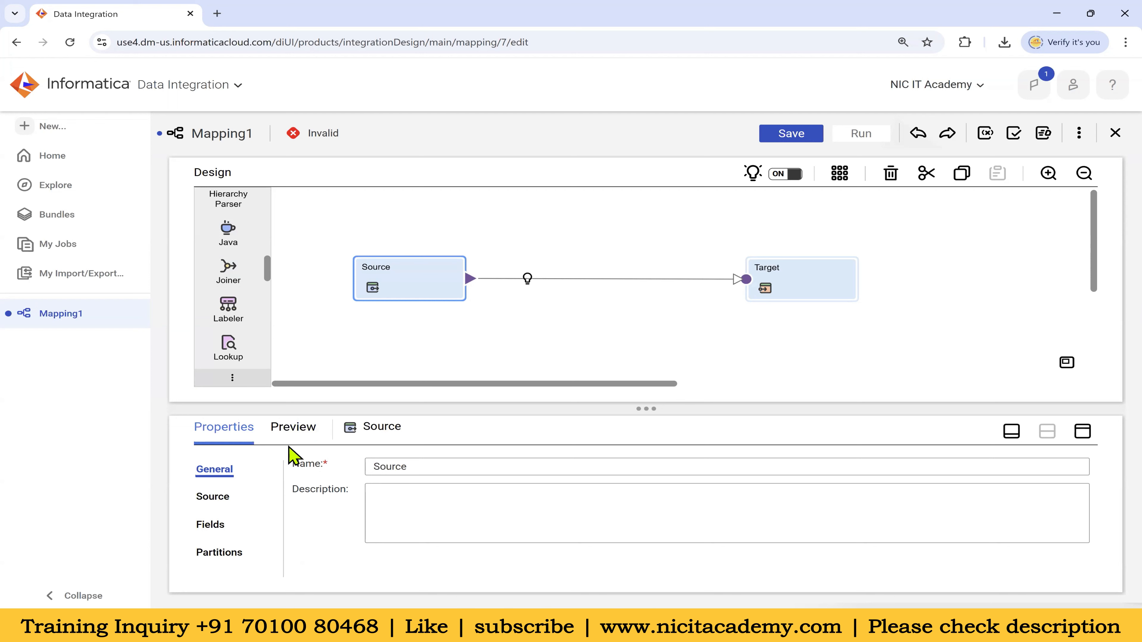
pyautogui.click(1087, 430)
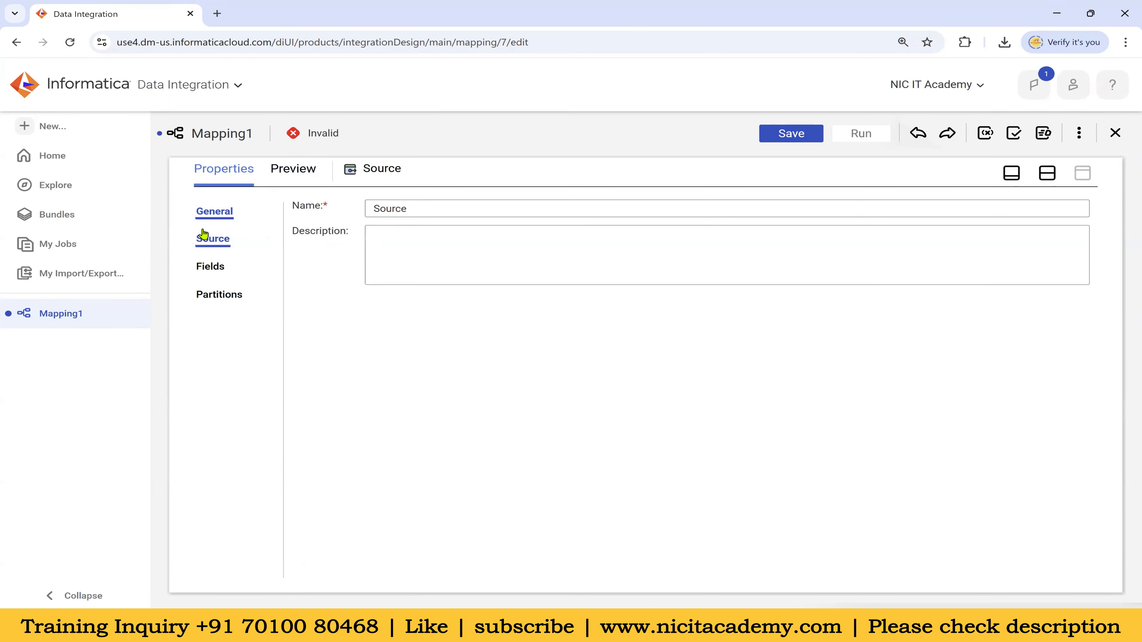
pyautogui.click(216, 241)
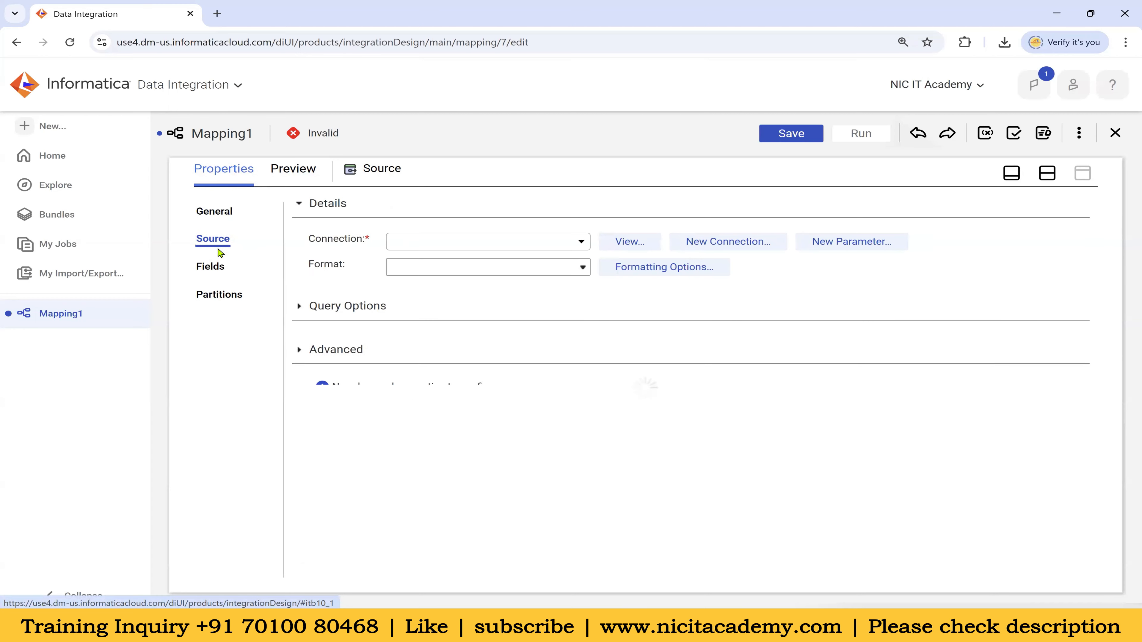
pyautogui.click(214, 269)
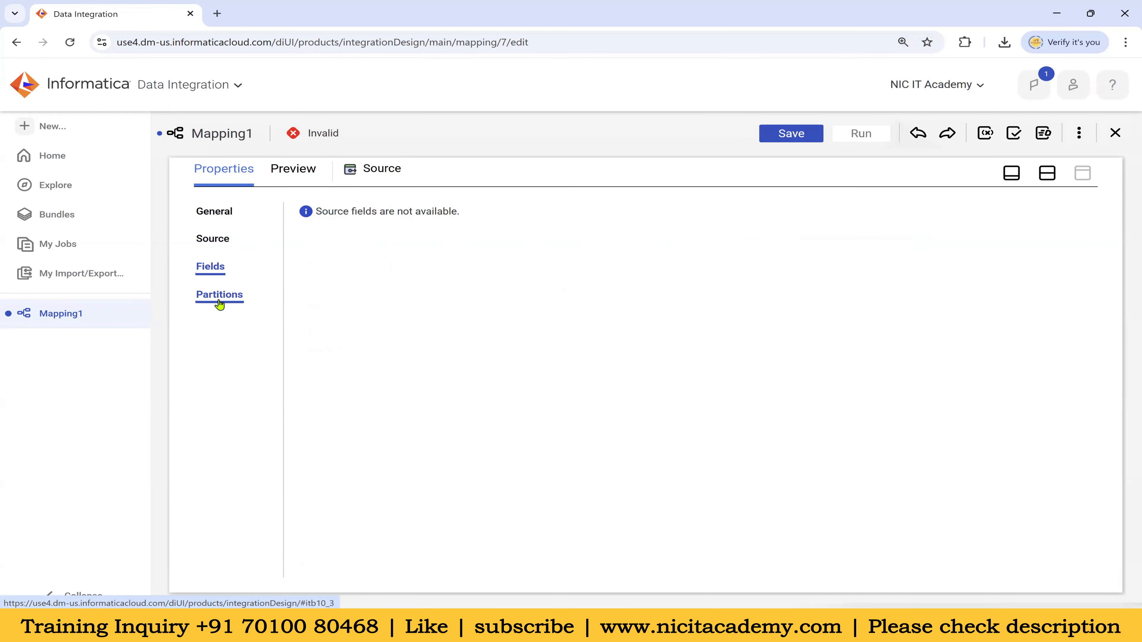
pyautogui.click(1049, 175)
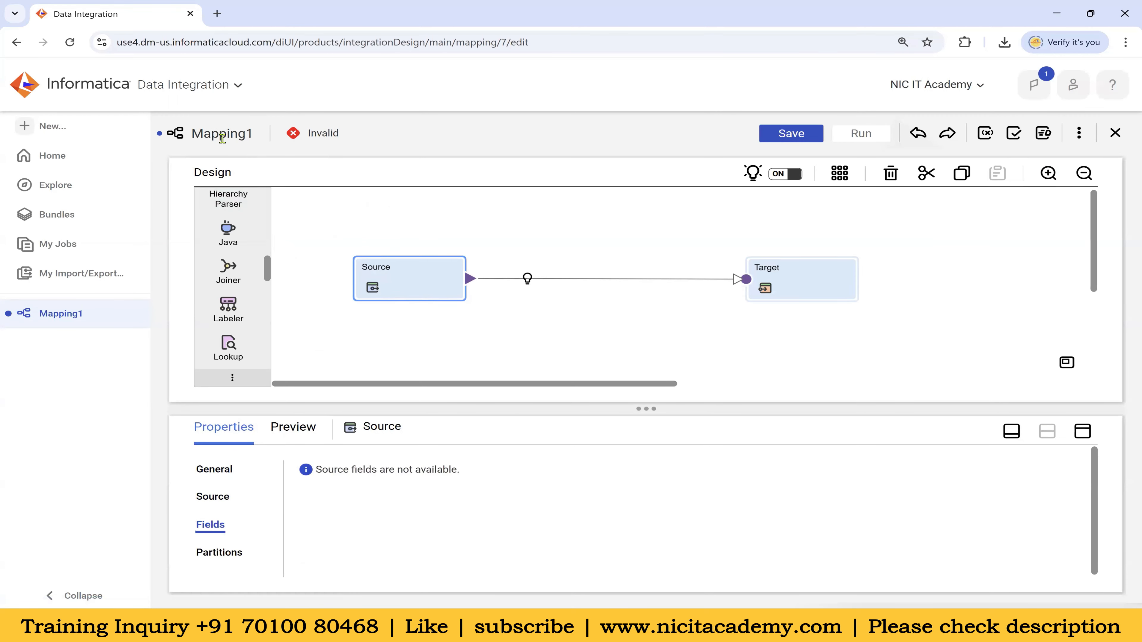
# Compare the Source, Target and Mapping1 properties by selecting each on the canvas
pyautogui.moveTo(195, 136); pyautogui.dragTo(272, 146)
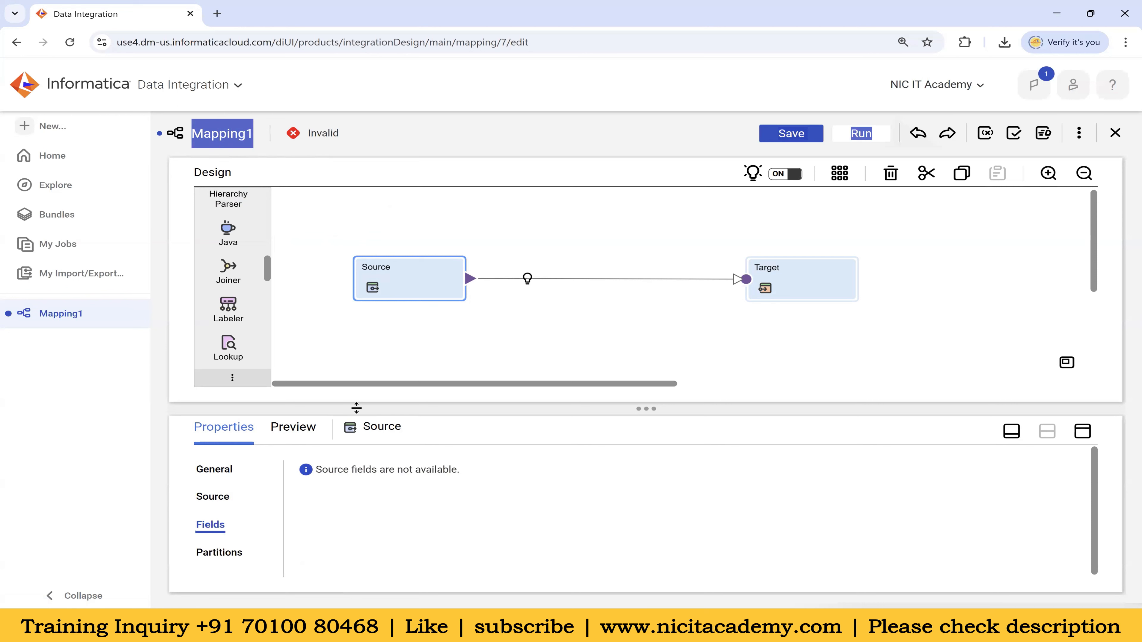
pyautogui.click(223, 476)
pyautogui.click(224, 498)
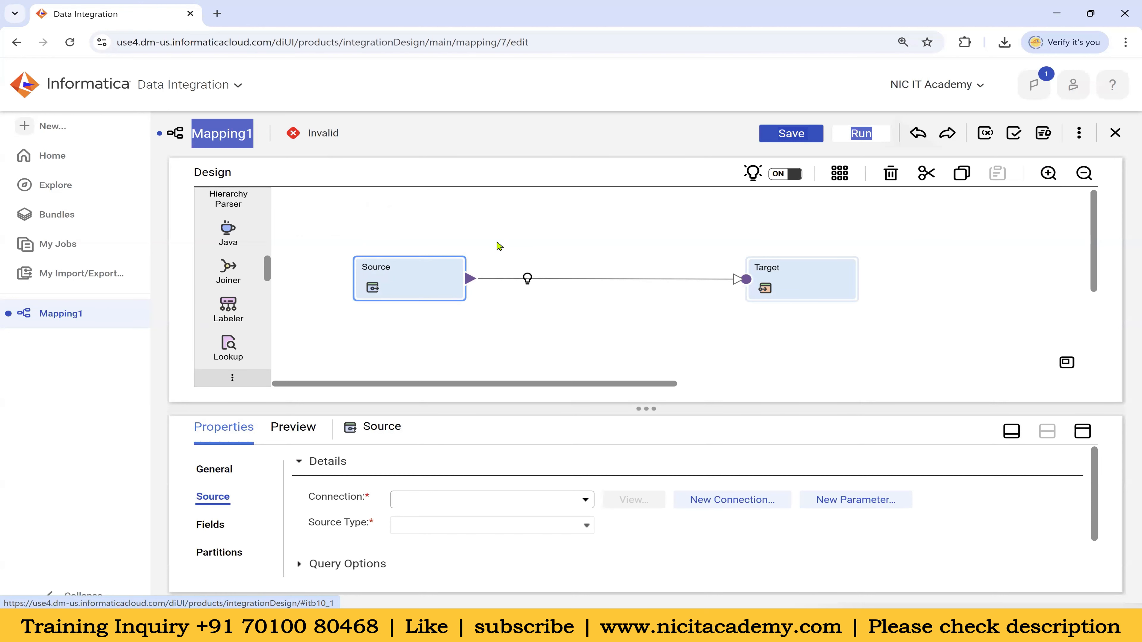
pyautogui.click(795, 279)
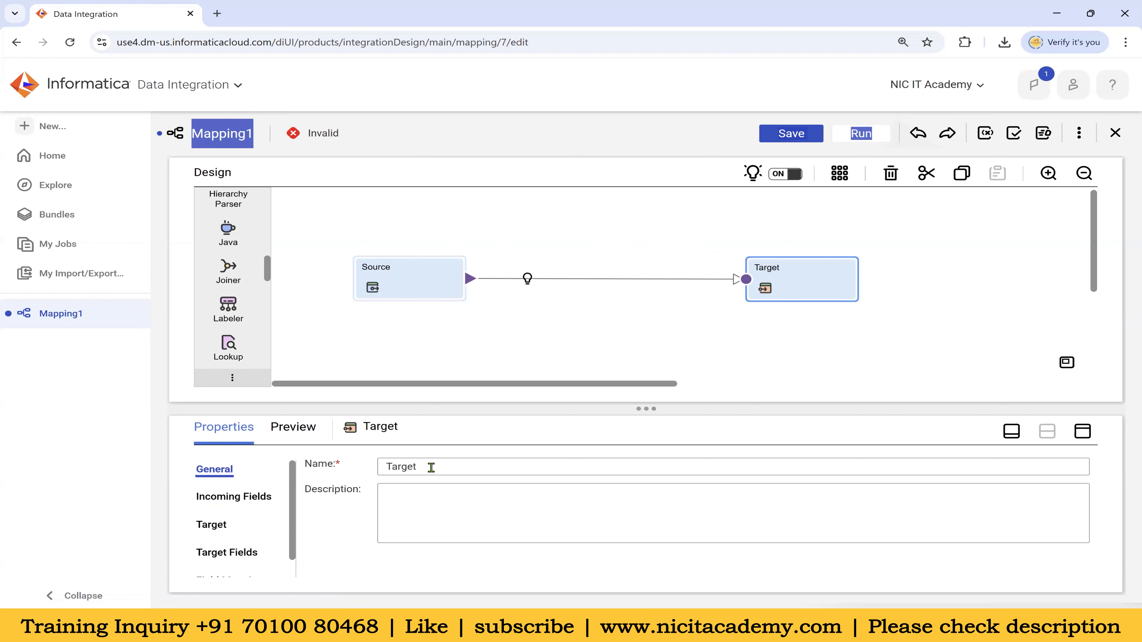
pyautogui.moveTo(431, 468); pyautogui.dragTo(380, 466)
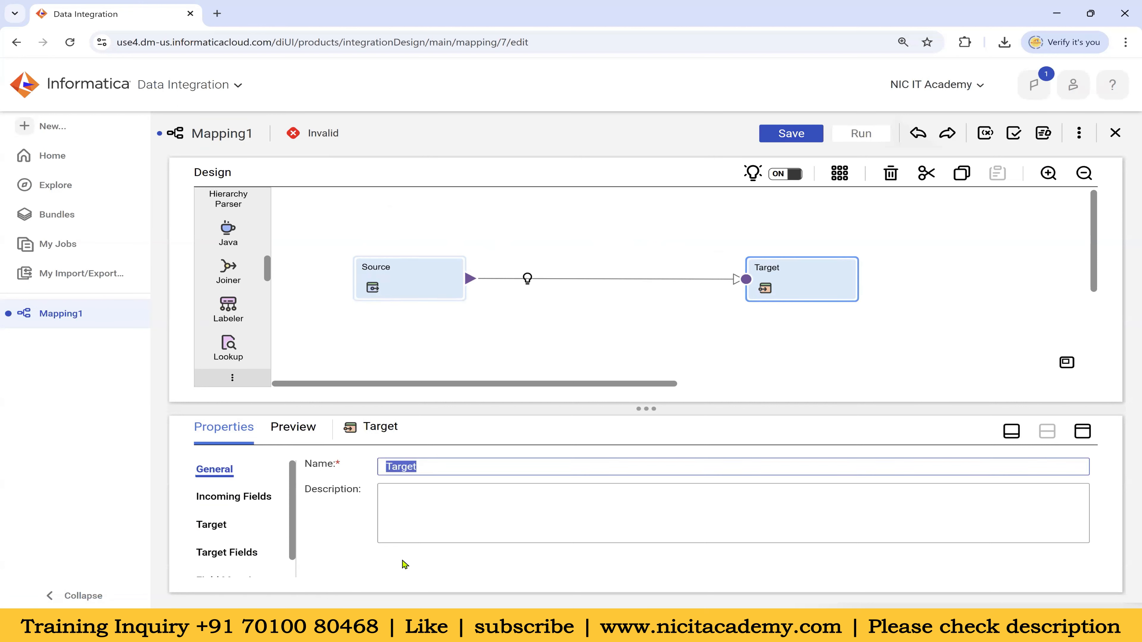
pyautogui.click(406, 282)
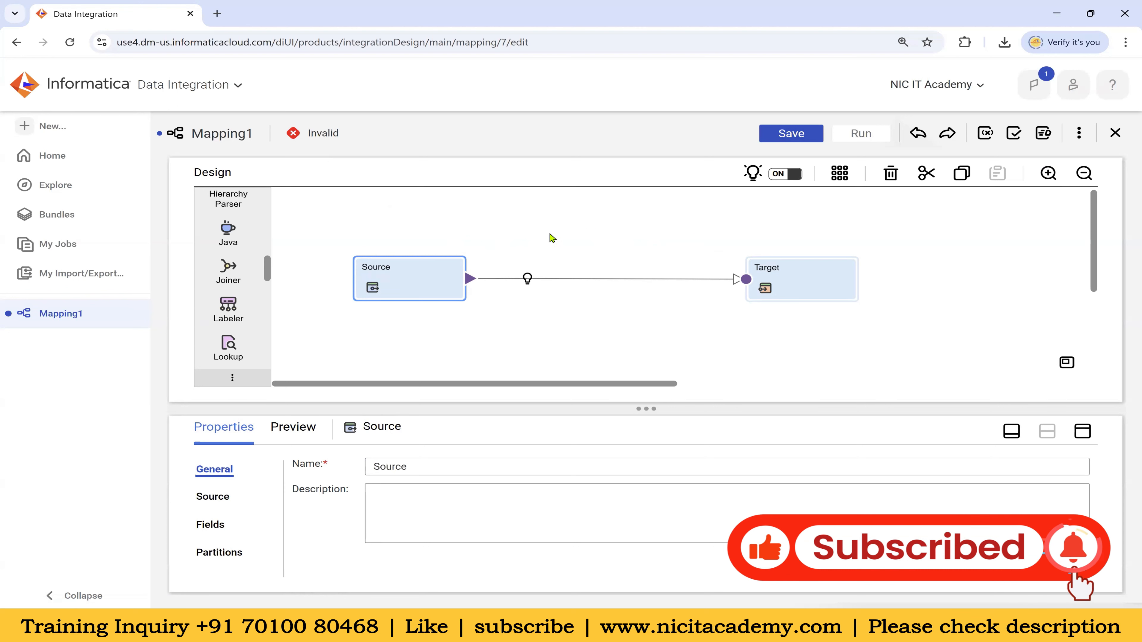
pyautogui.click(569, 218)
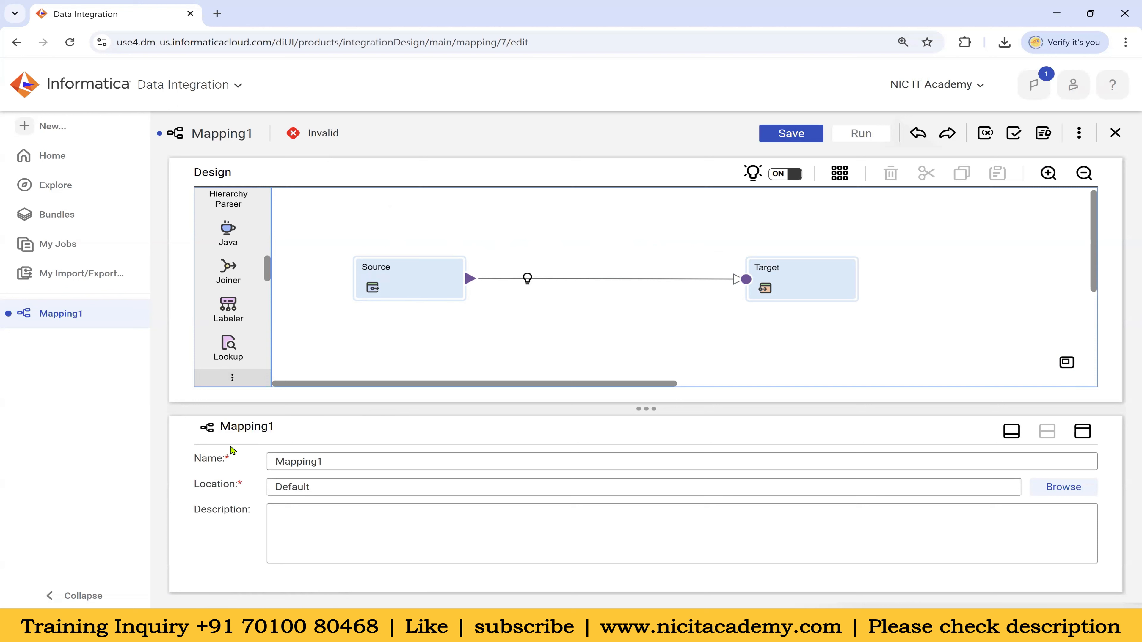
pyautogui.click(440, 279)
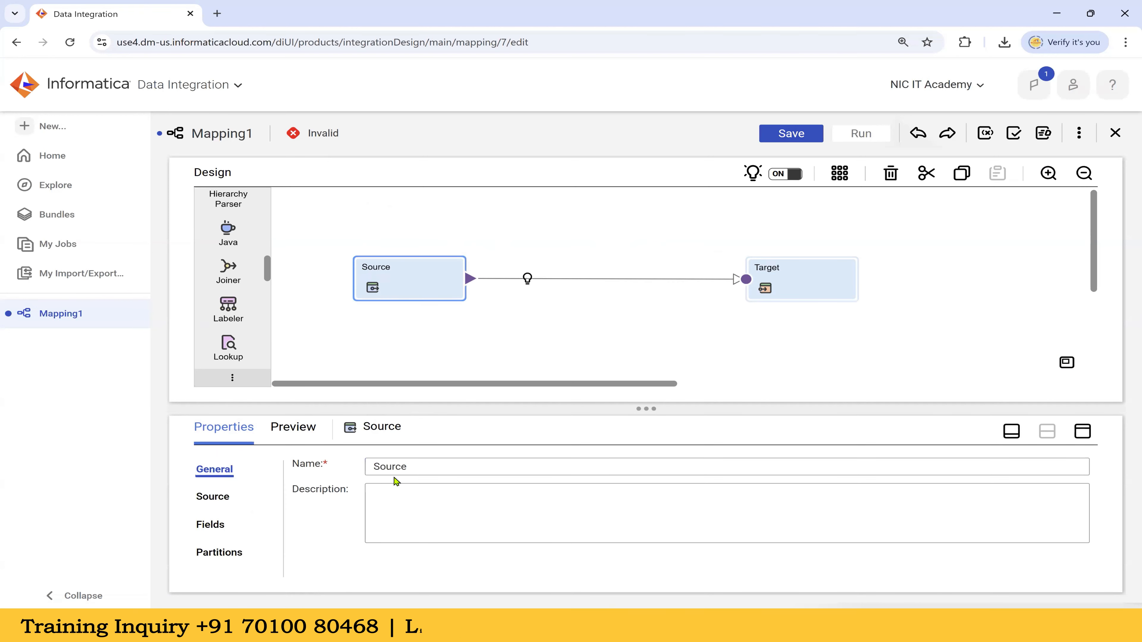
pyautogui.click(798, 288)
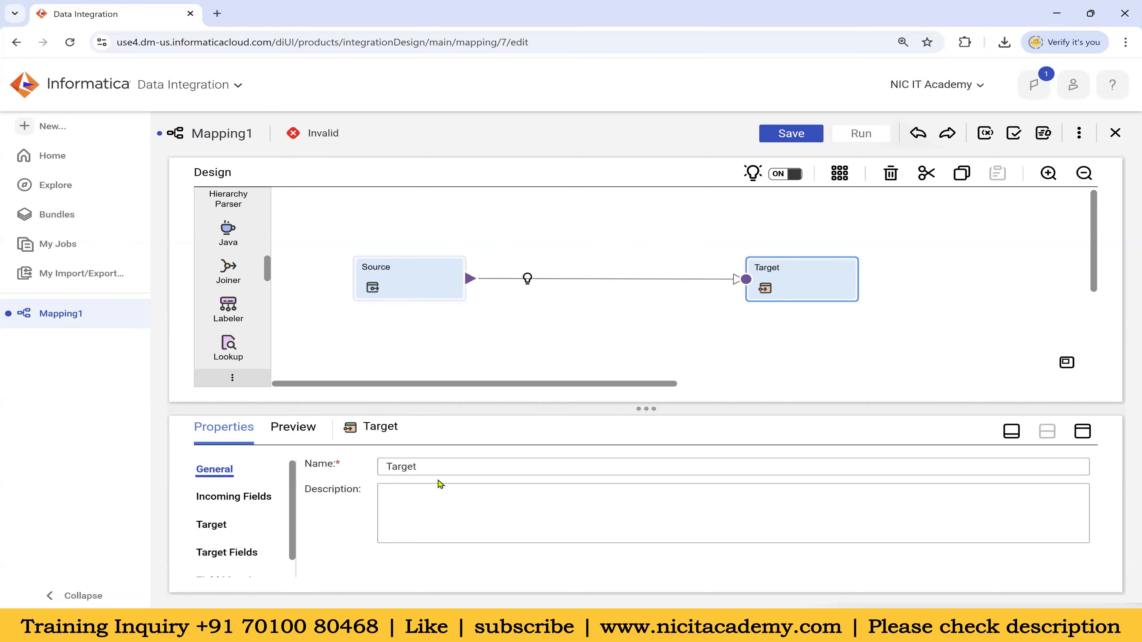
pyautogui.click(537, 239)
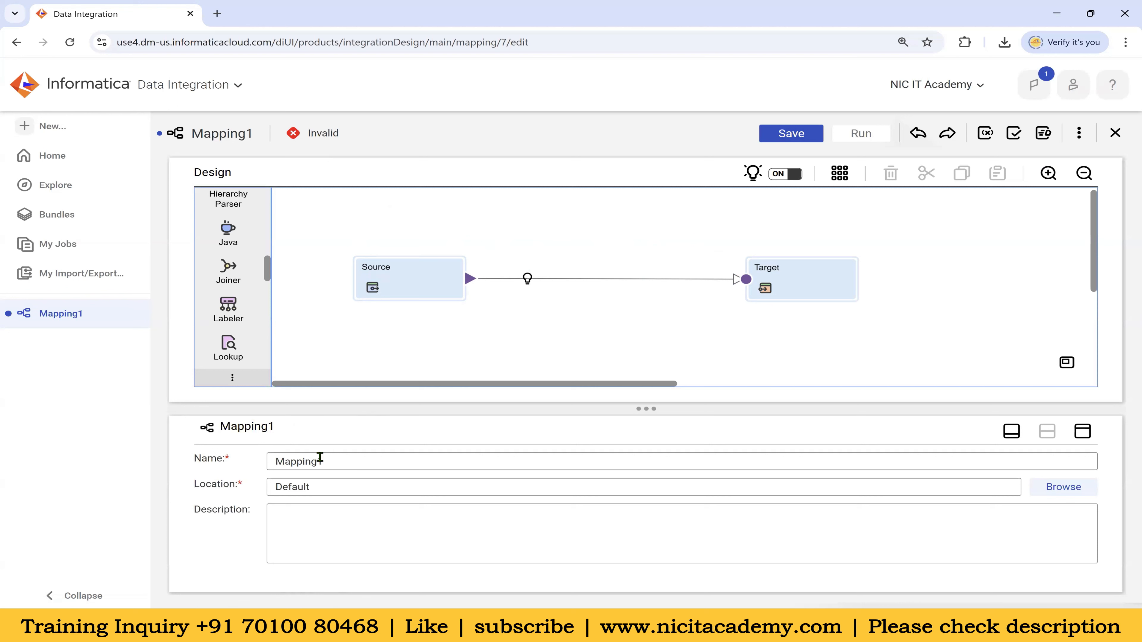
# Rename the mapping to m_Employees_Data_Load, copy its m_ prefix, and switch to Notepad
pyautogui.doubleClick(311, 461)
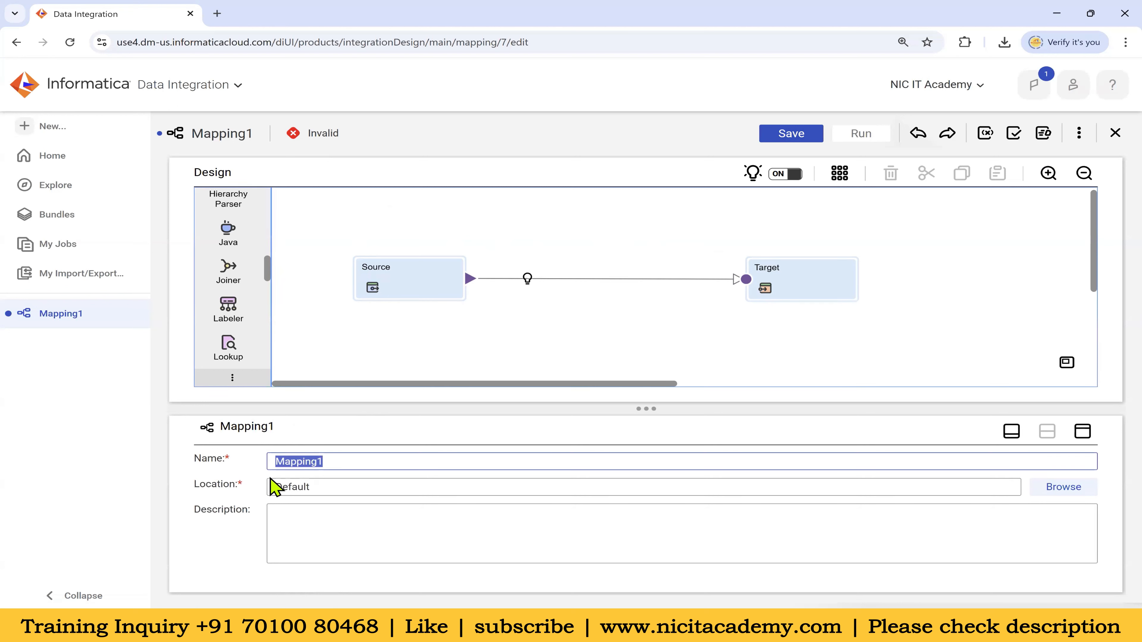
pyautogui.write('m_')
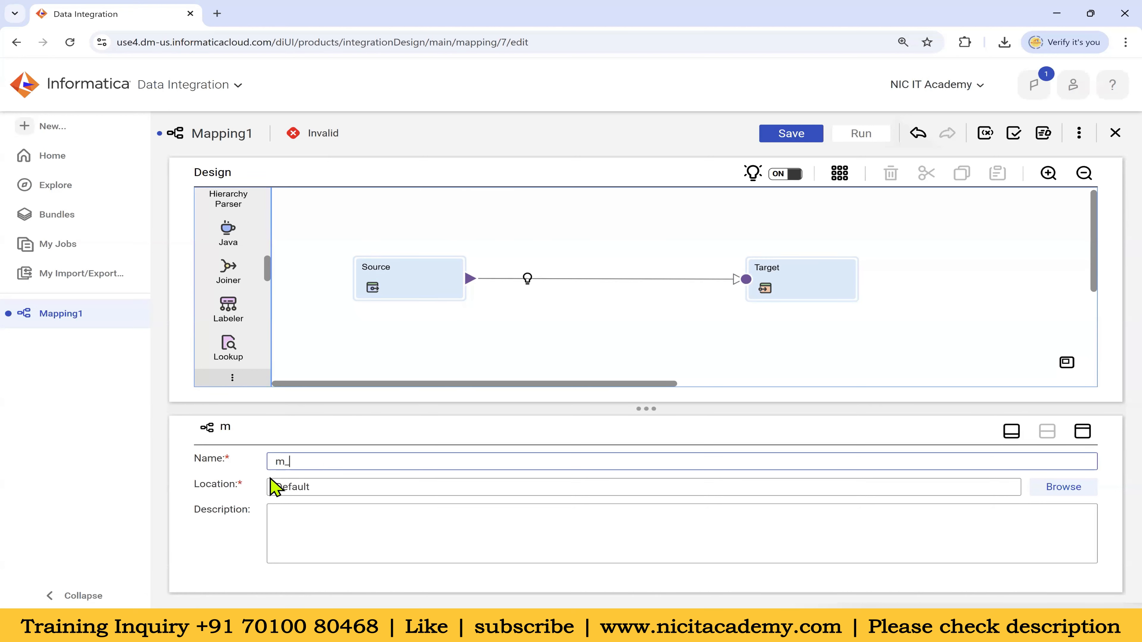
pyautogui.write('Employees_Data_Load')
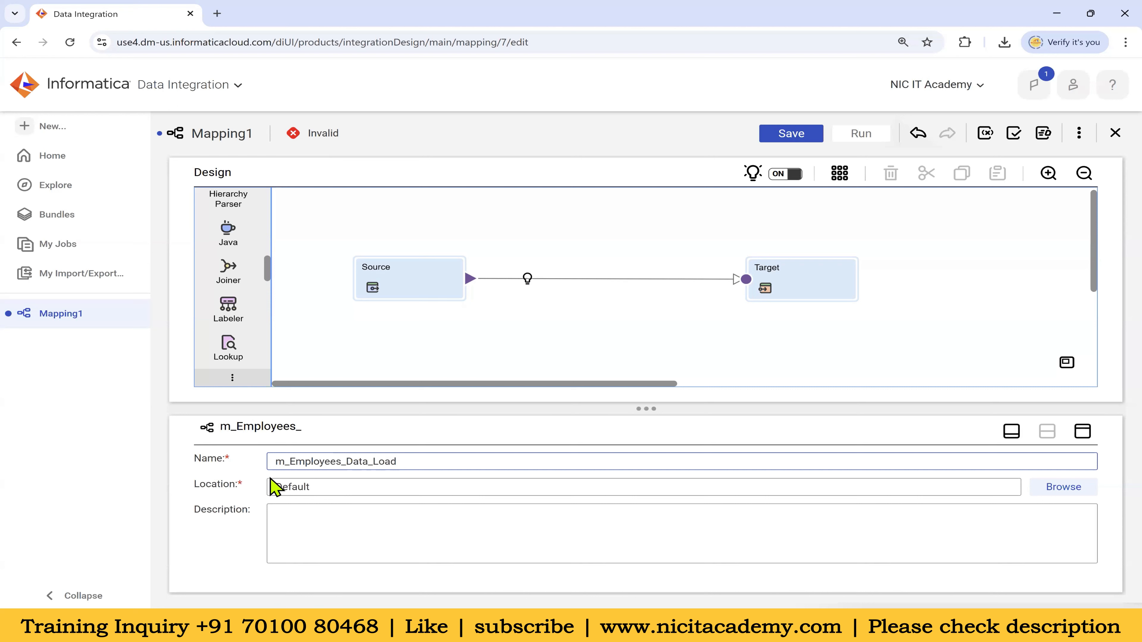
pyautogui.click(464, 364)
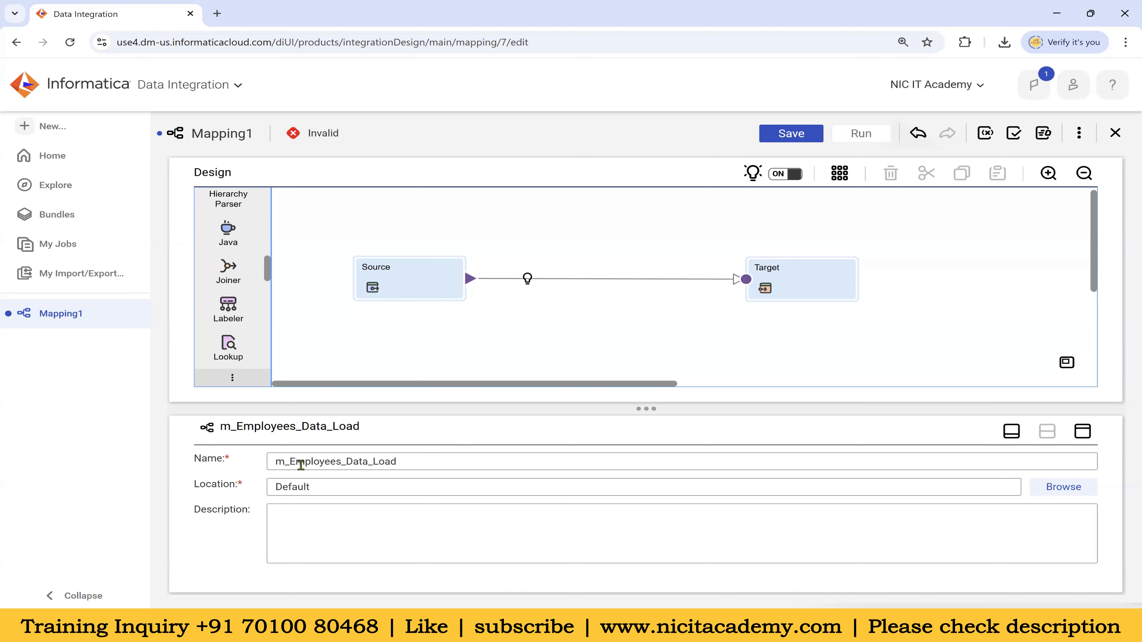
pyautogui.moveTo(291, 462); pyautogui.dragTo(273, 464)
pyautogui.hotkey('ctrl', 'c')
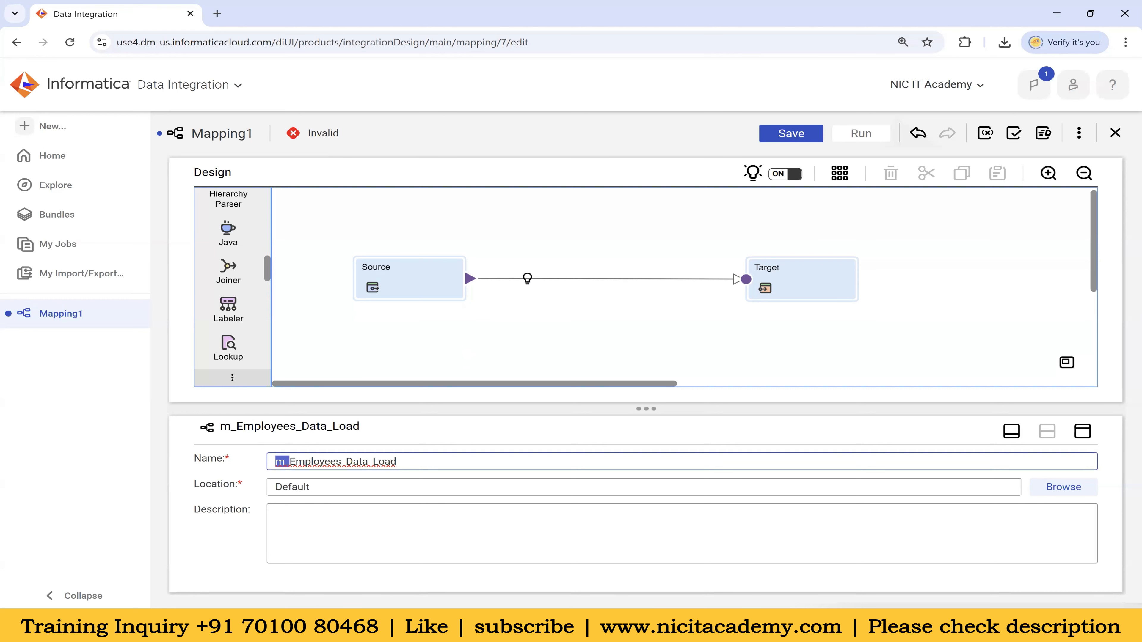
pyautogui.hotkey('alt', 'Tab')
pyautogui.click(371, 222)
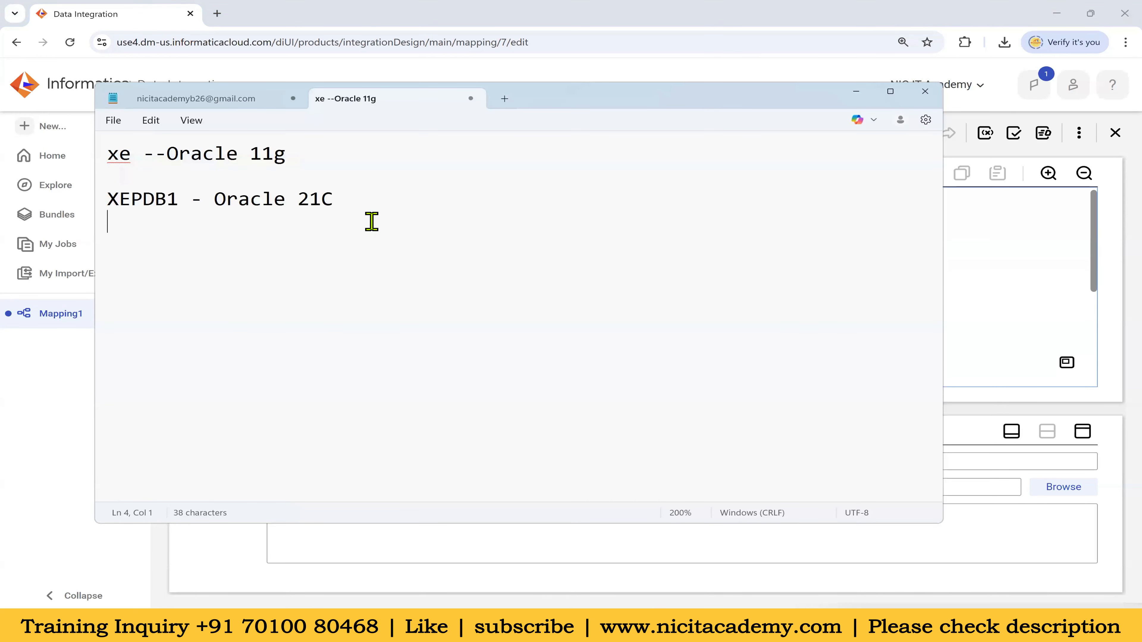
# Note in Notepad that the m_ prefix stands for mapping, then return to the mapping
pyautogui.press('Return')
pyautogui.press('Return')
pyautogui.hotkey('ctrl', 'v')
pyautogui.write('mapping')
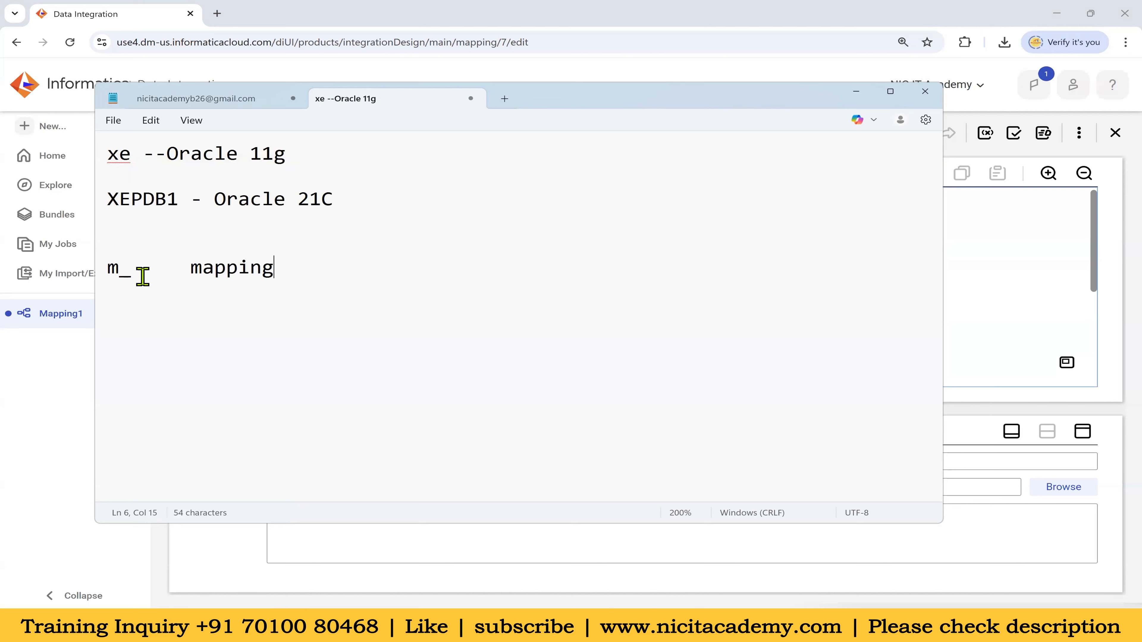
pyautogui.doubleClick(118, 271)
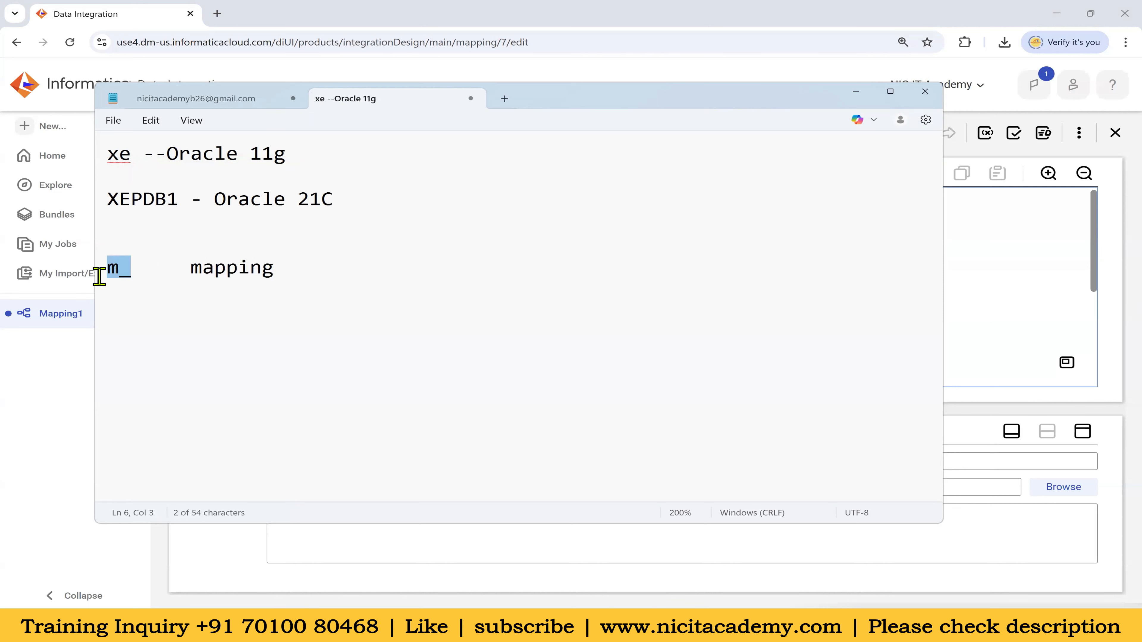
pyautogui.click(293, 270)
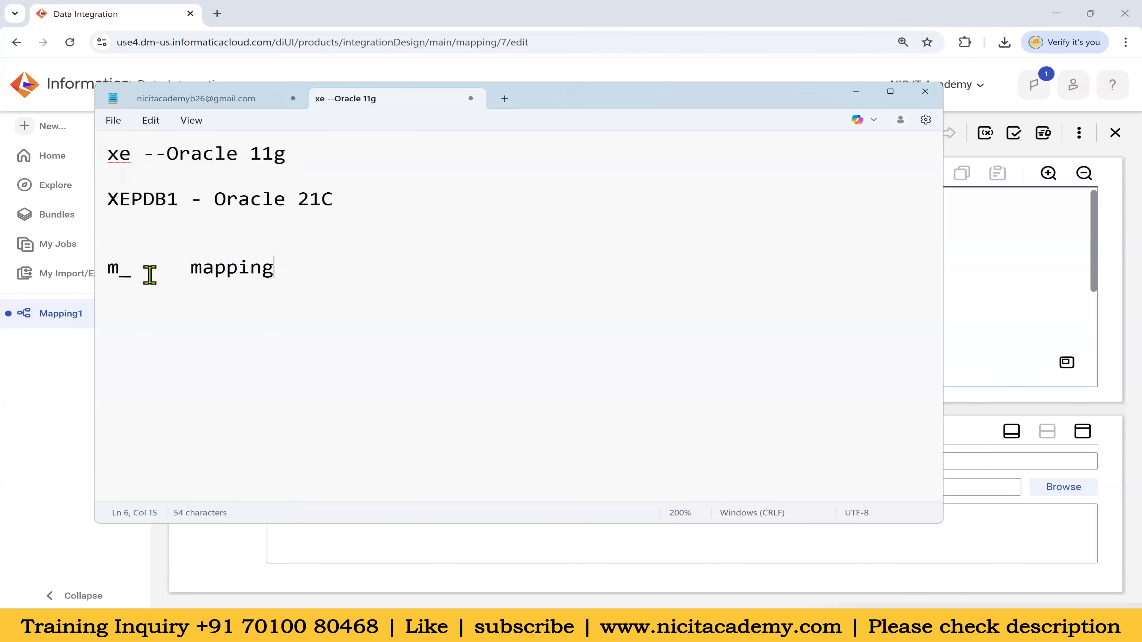
pyautogui.moveTo(131, 271); pyautogui.dragTo(103, 274)
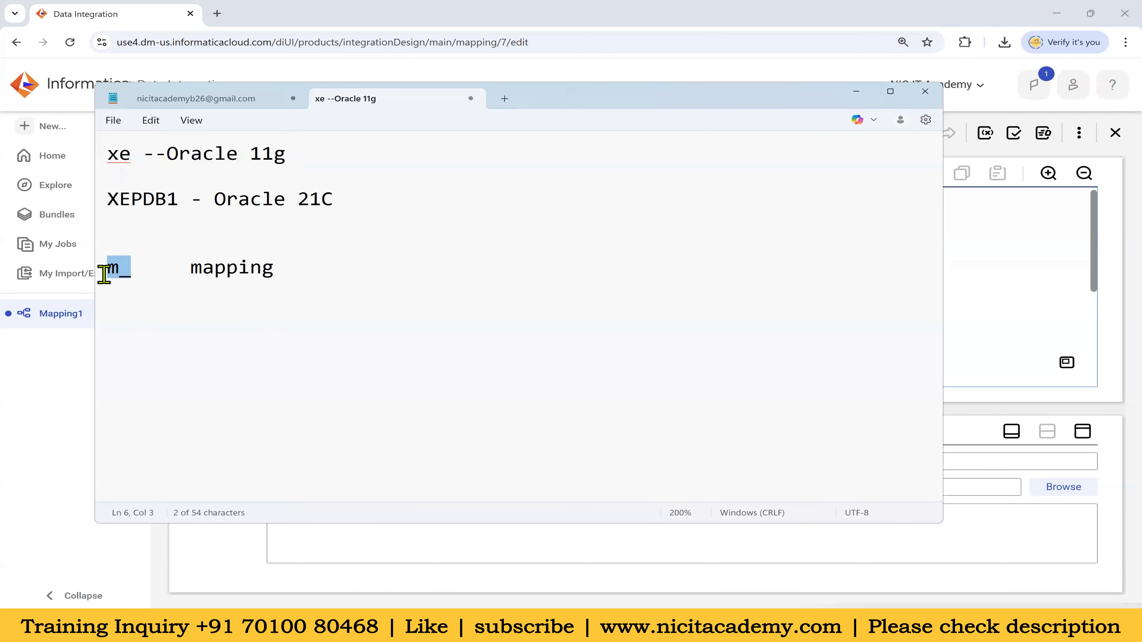
pyautogui.click(72, 386)
pyautogui.click(406, 468)
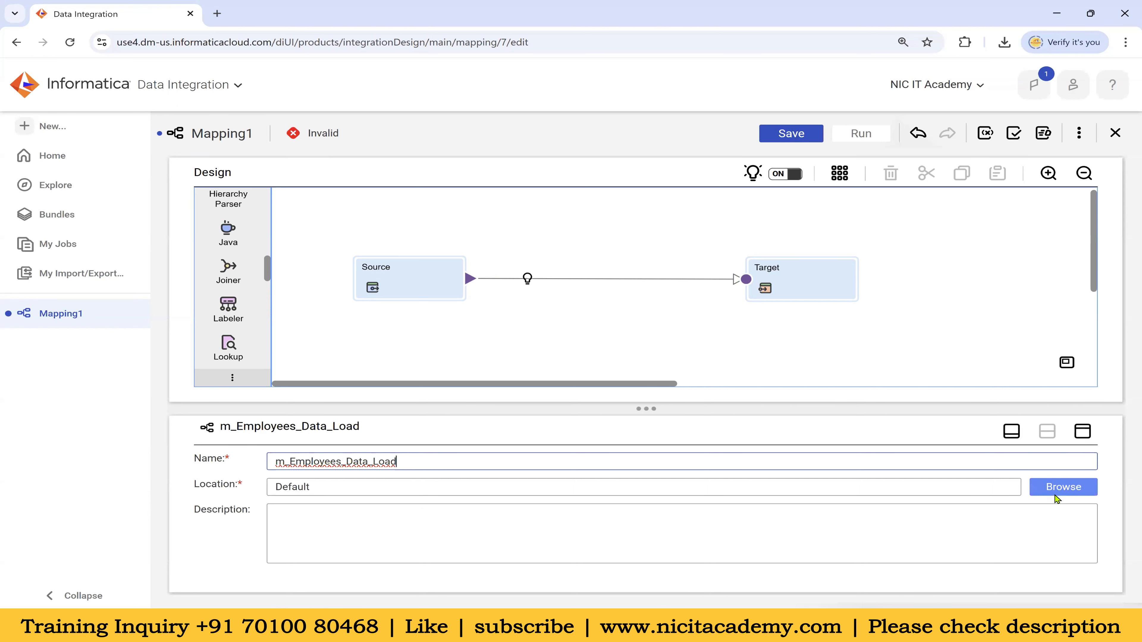
# Set the mapping's location to the Dev folder under Batch_26 (Batch_26\Dev)
pyautogui.click(1079, 485)
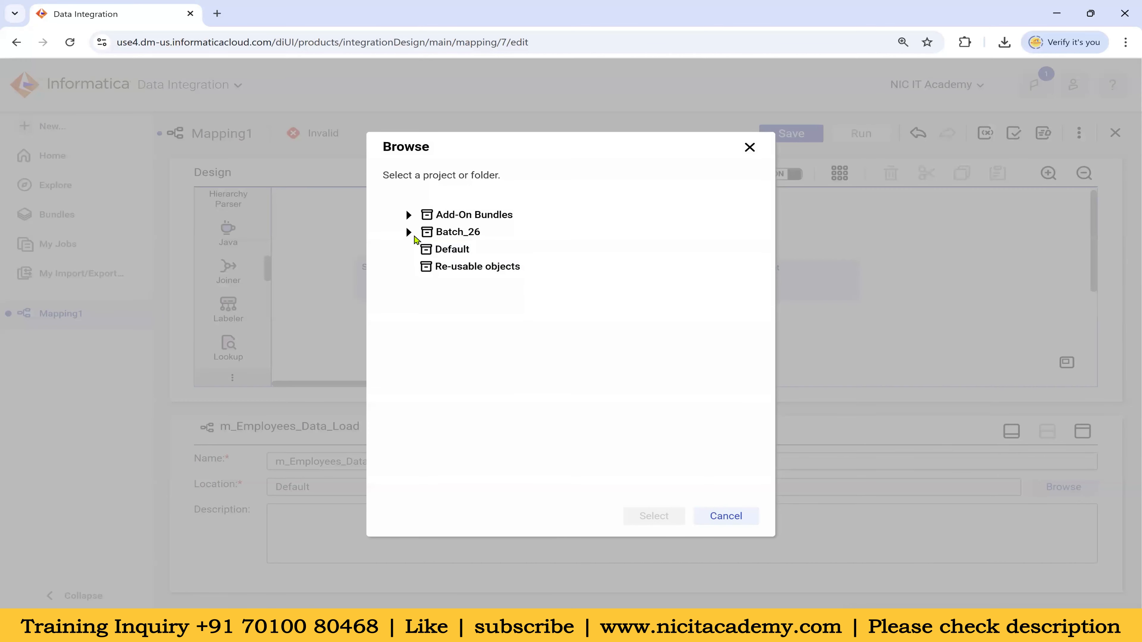
pyautogui.click(409, 233)
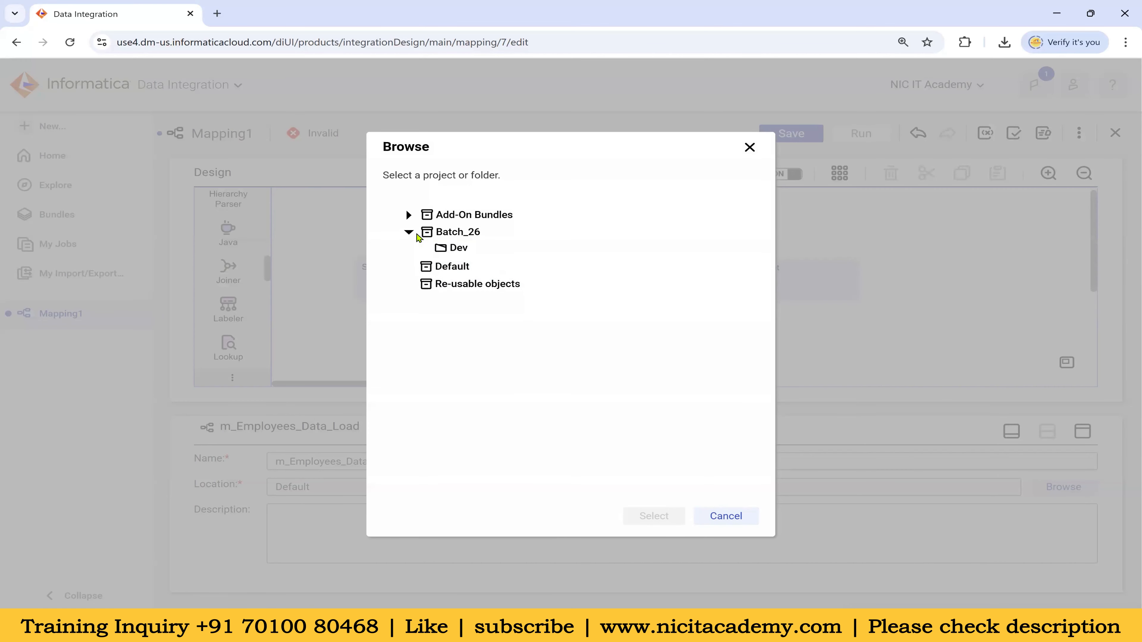
pyautogui.click(473, 238)
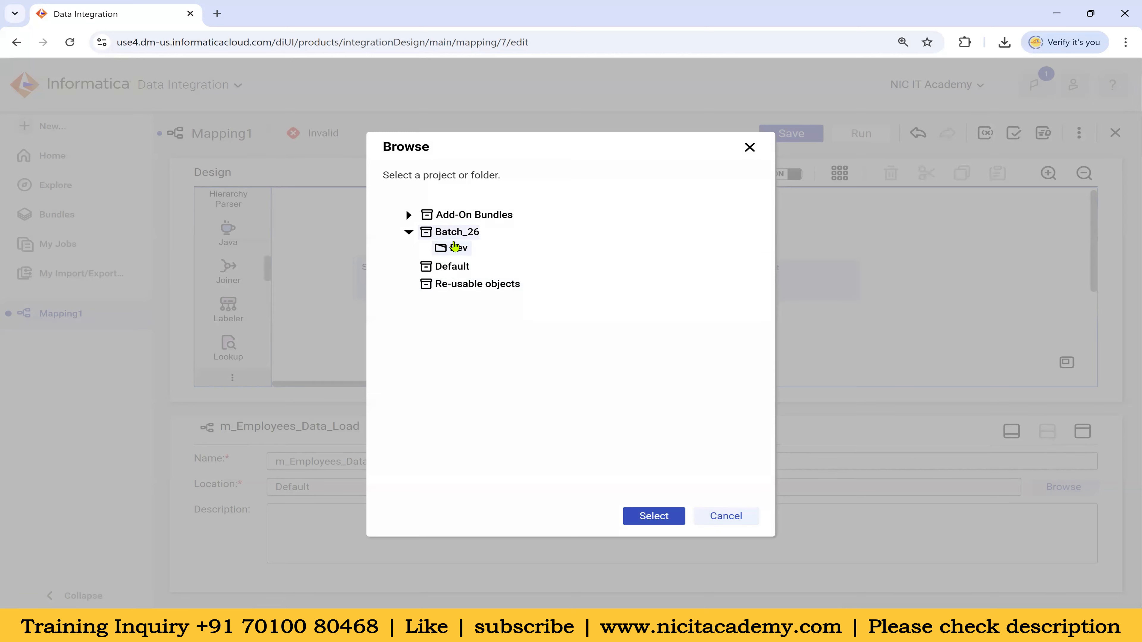
pyautogui.click(466, 250)
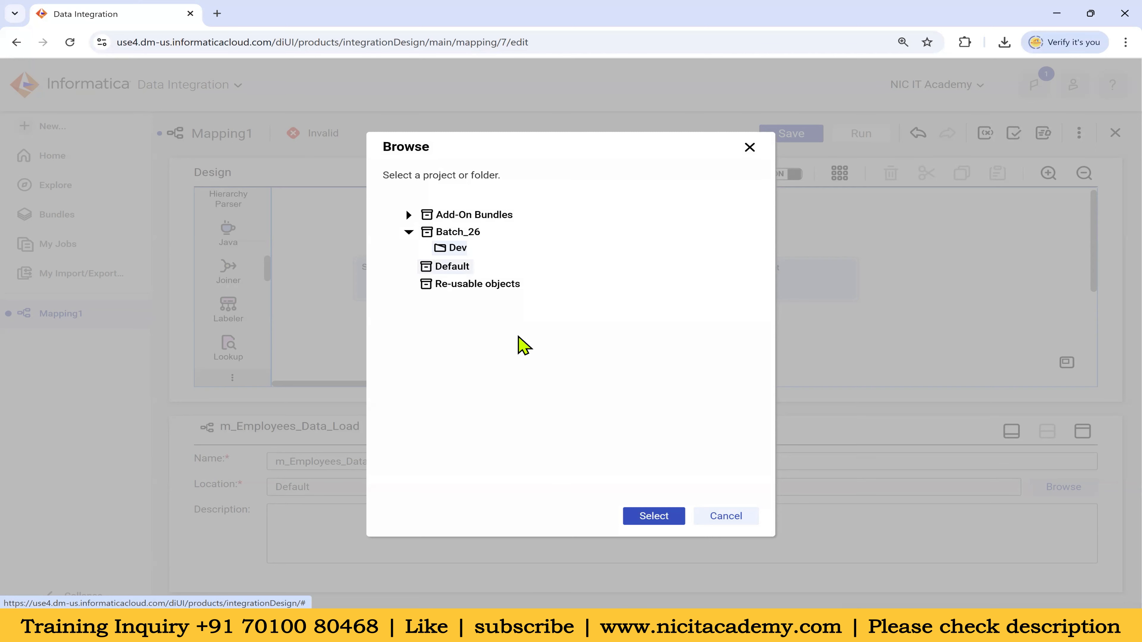
pyautogui.click(674, 512)
pyautogui.moveTo(344, 487); pyautogui.dragTo(272, 490)
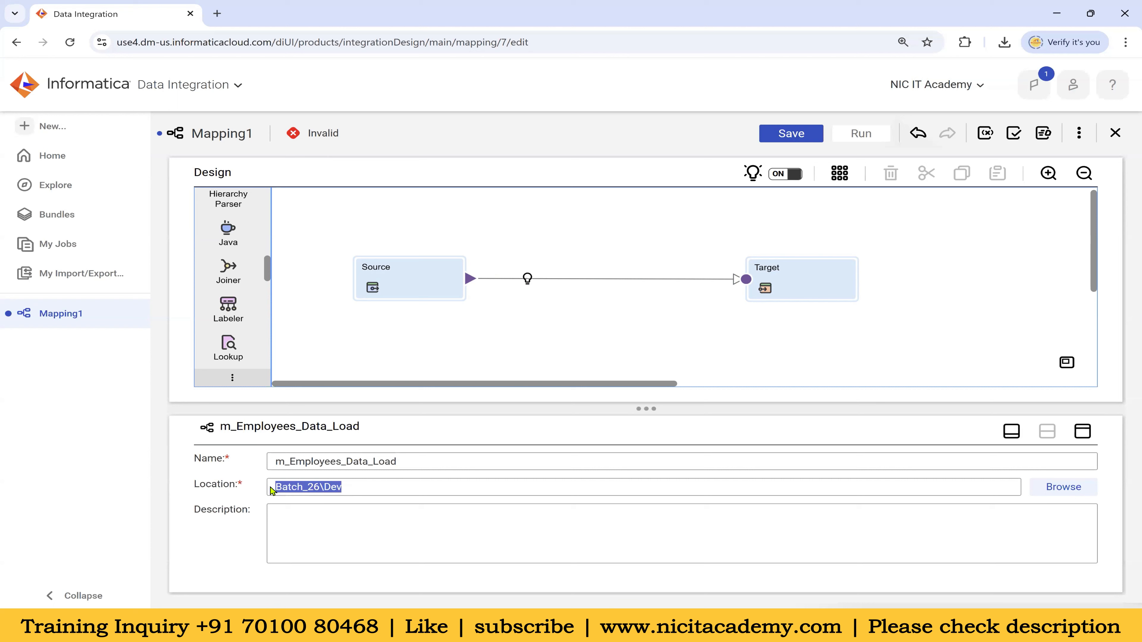
pyautogui.moveTo(194, 488); pyautogui.dragTo(349, 505)
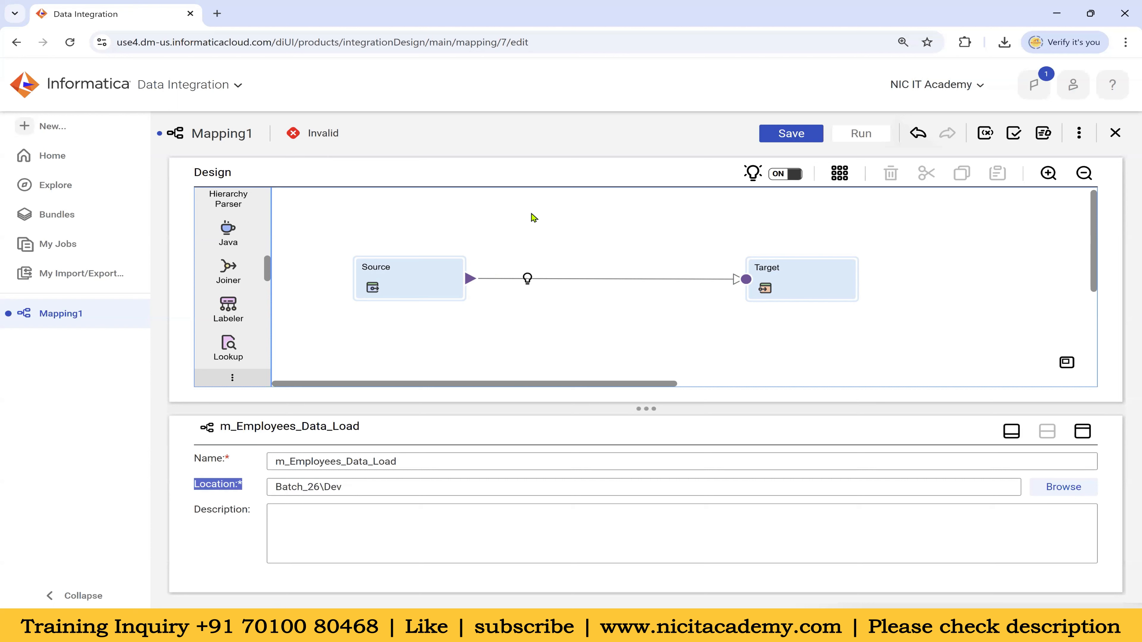
# Describe the mapping as 'This is the mapping for Employees data load' and select the Source
pyautogui.click(357, 530)
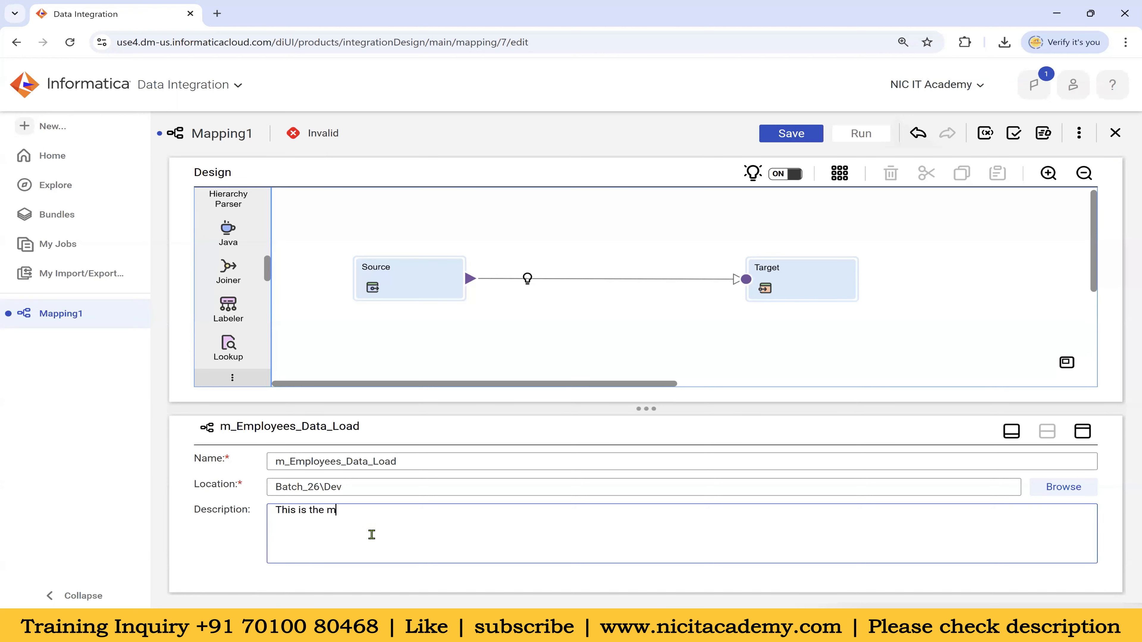
pyautogui.write('This is the mapping for Employees data load')
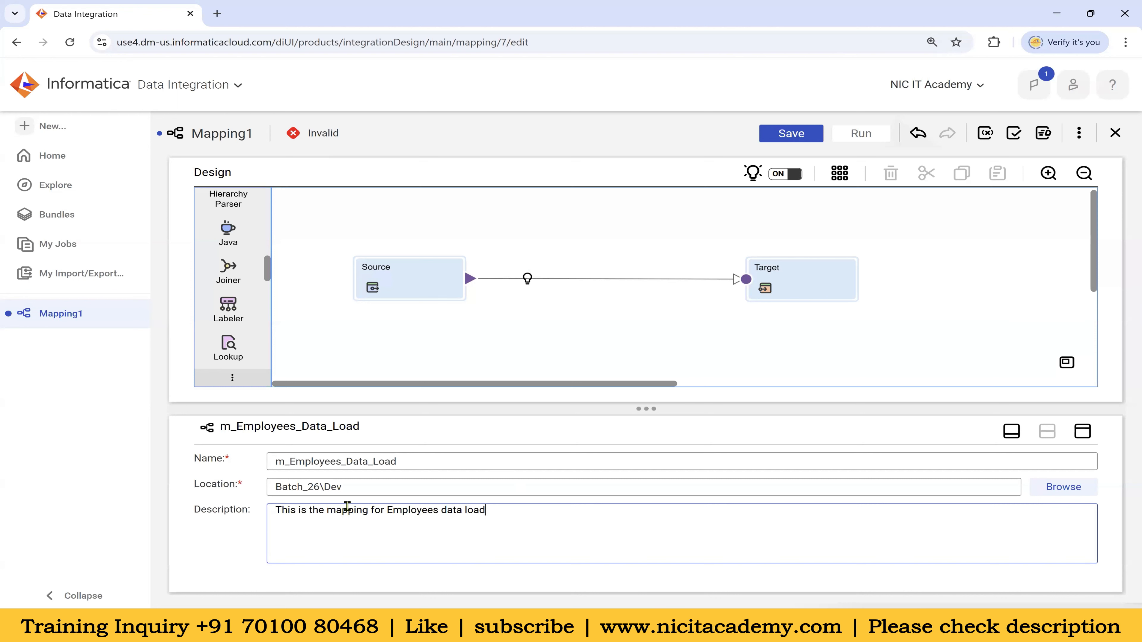
pyautogui.click(598, 364)
pyautogui.click(405, 291)
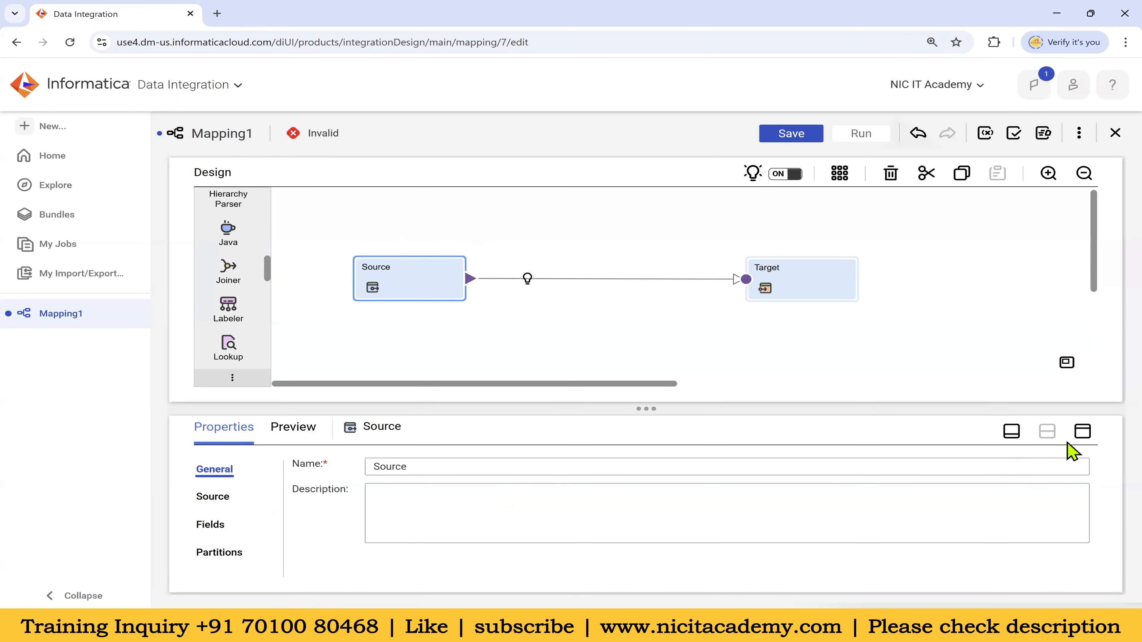
# In the maximized Source properties, select the Oracle_Src connection, leaving Source Type as Single Object
pyautogui.click(1083, 431)
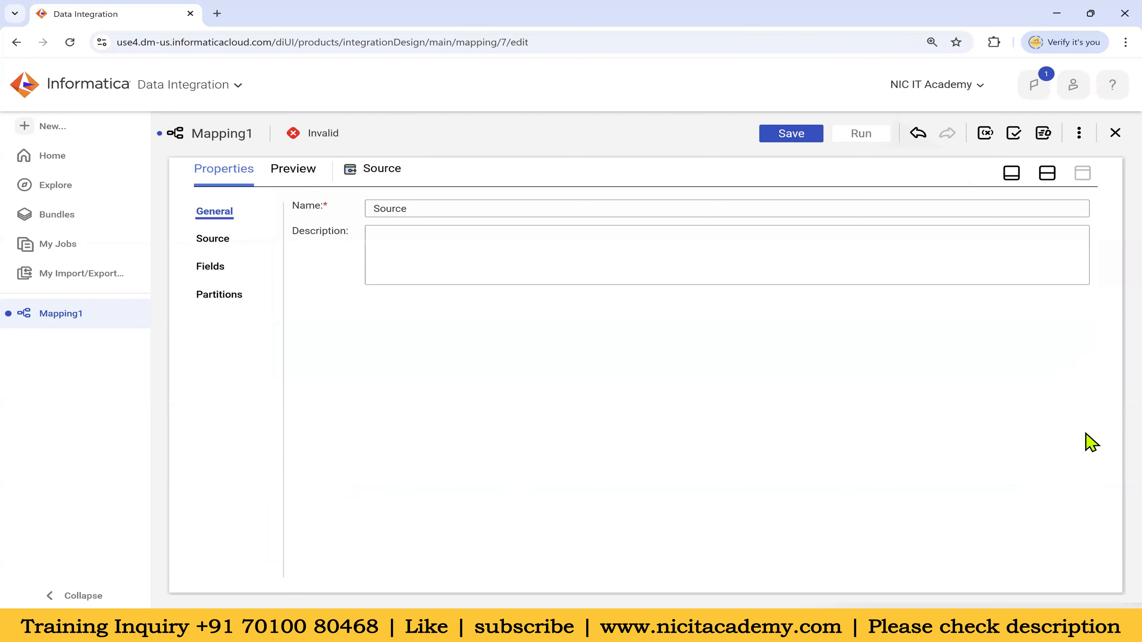
pyautogui.moveTo(423, 211); pyautogui.dragTo(373, 211)
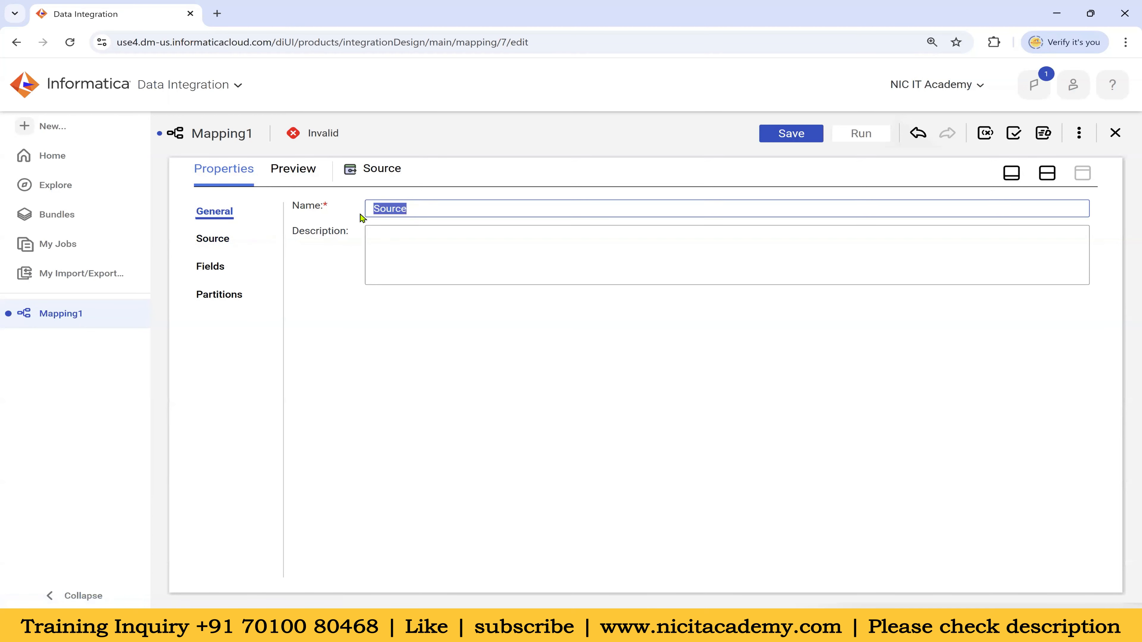
pyautogui.click(217, 239)
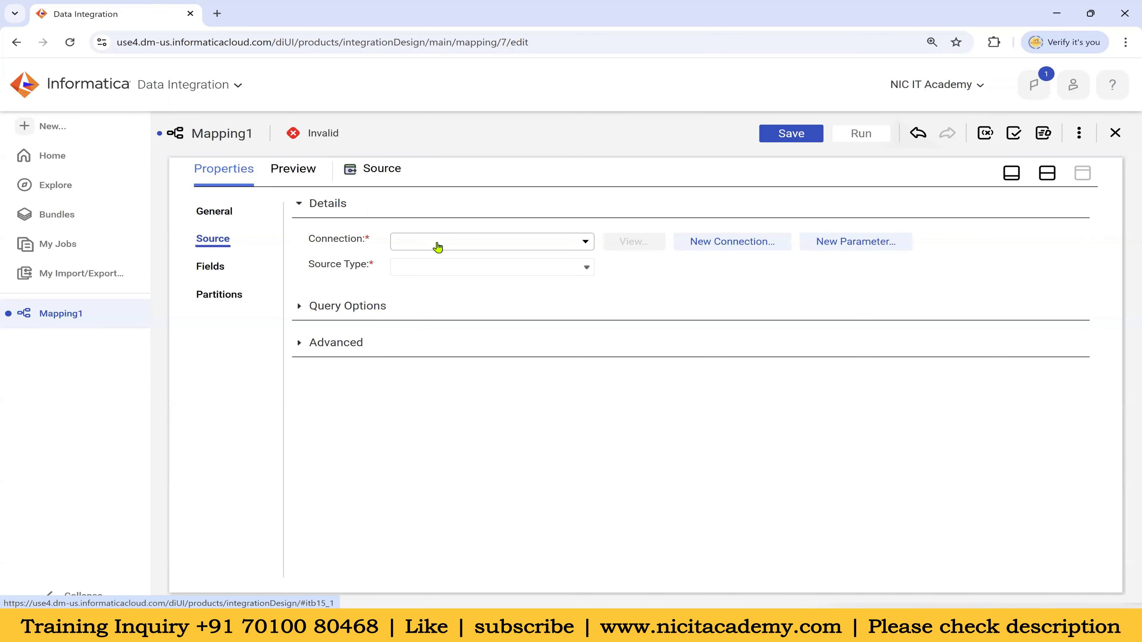
pyautogui.click(440, 244)
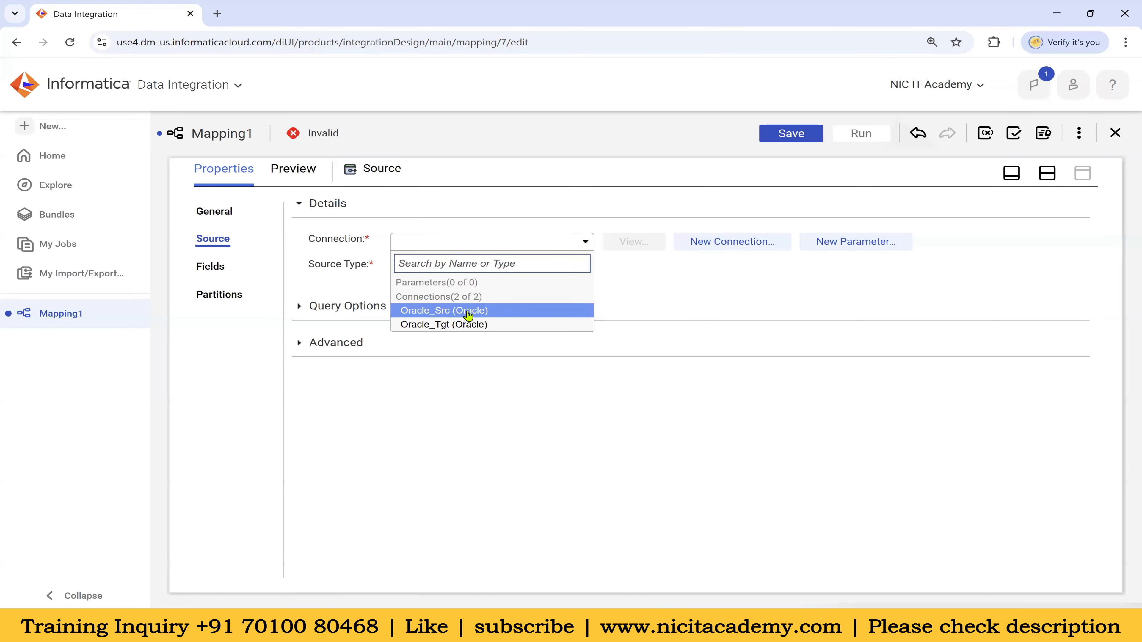
pyautogui.click(487, 315)
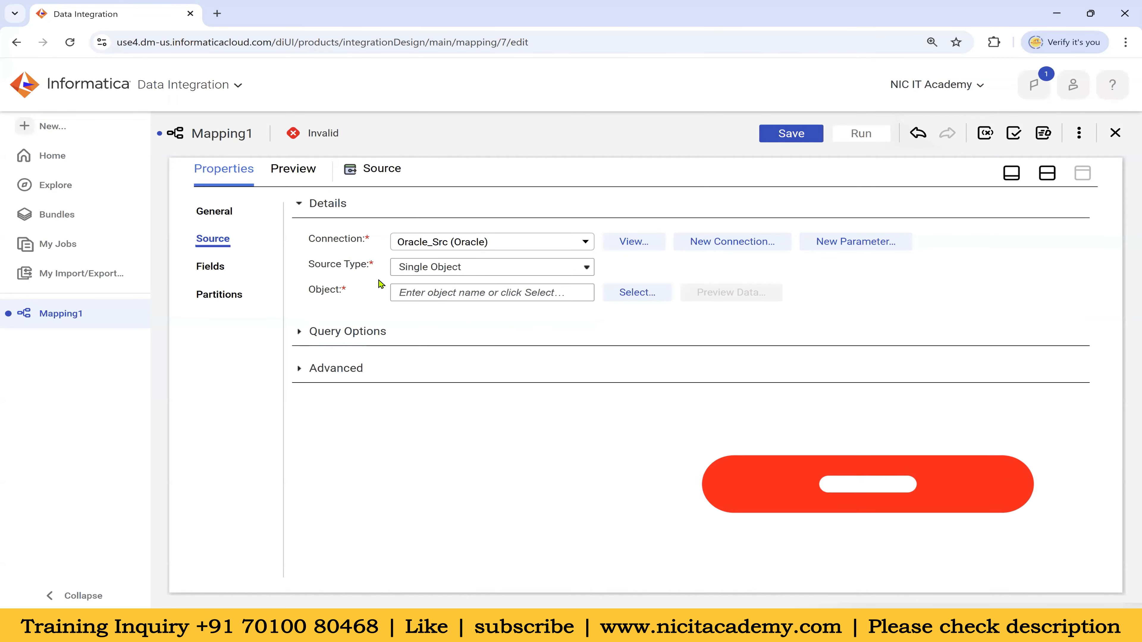
pyautogui.moveTo(309, 264); pyautogui.dragTo(366, 267)
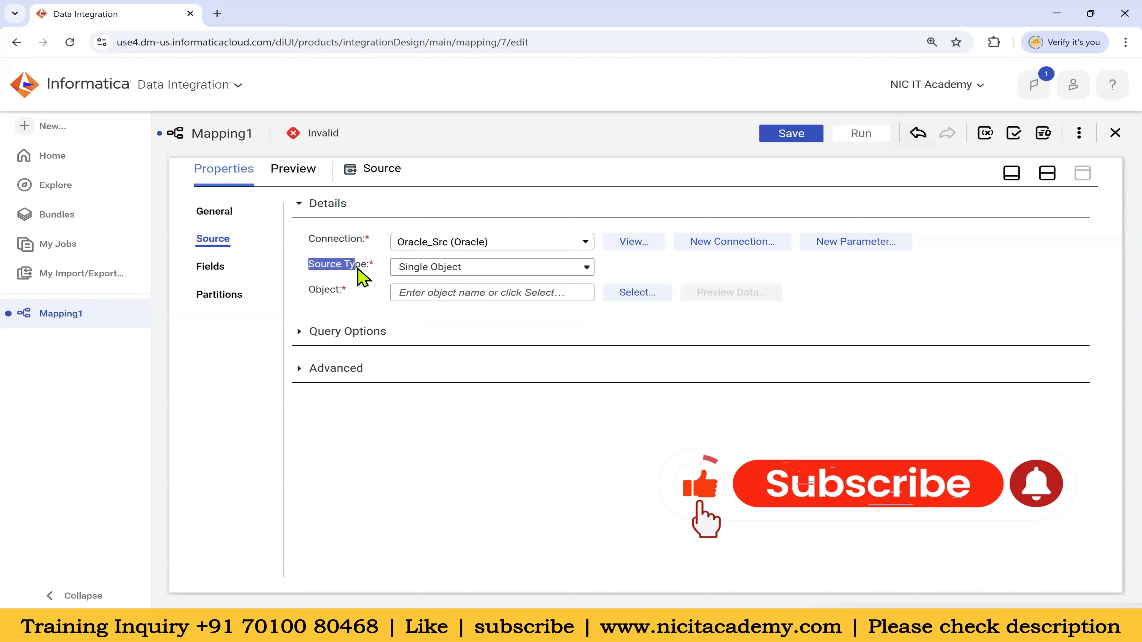
pyautogui.click(448, 272)
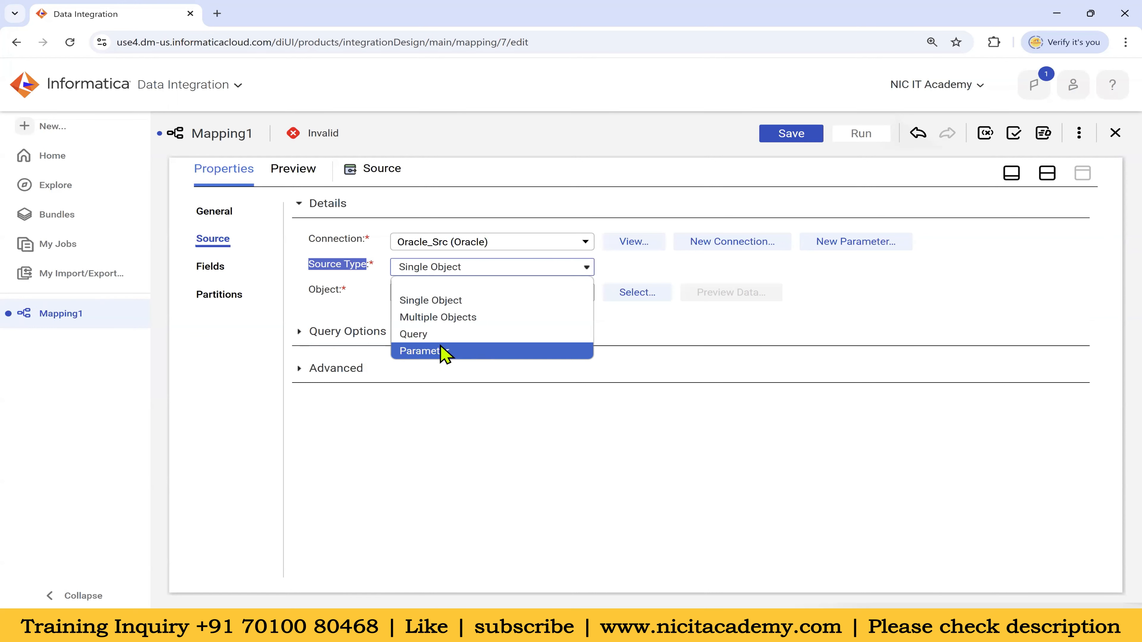
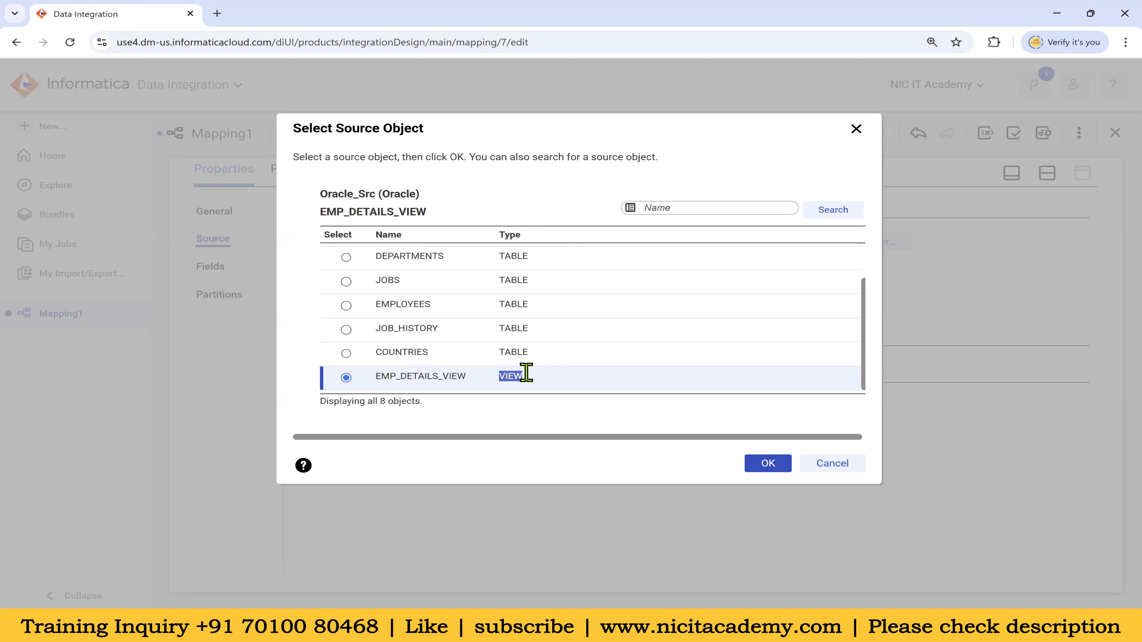
# Search the Oracle_Src objects for 'emp' and pick the EMPLOYEES table as the source object
pyautogui.scroll(3, 522, 356)
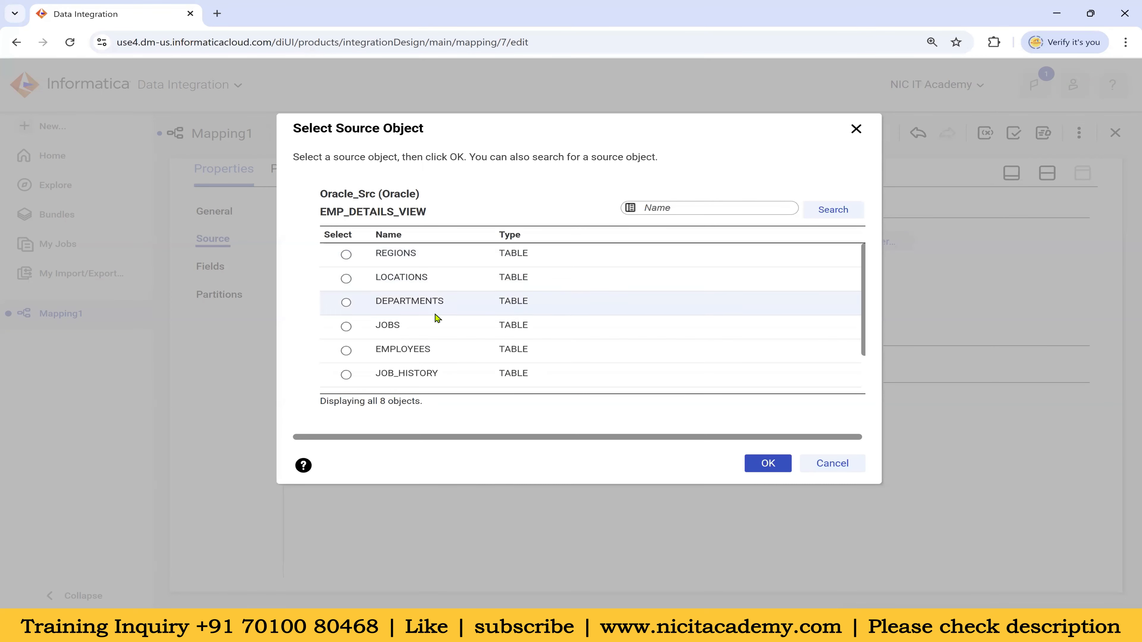
pyautogui.click(523, 350)
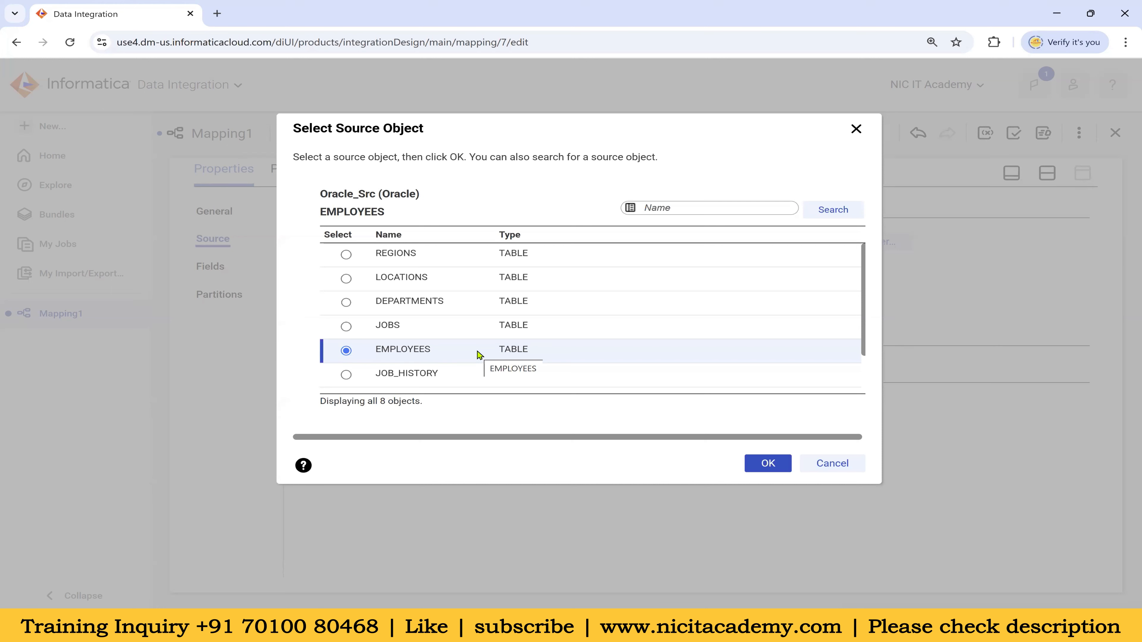
pyautogui.scroll(-2, 538, 338)
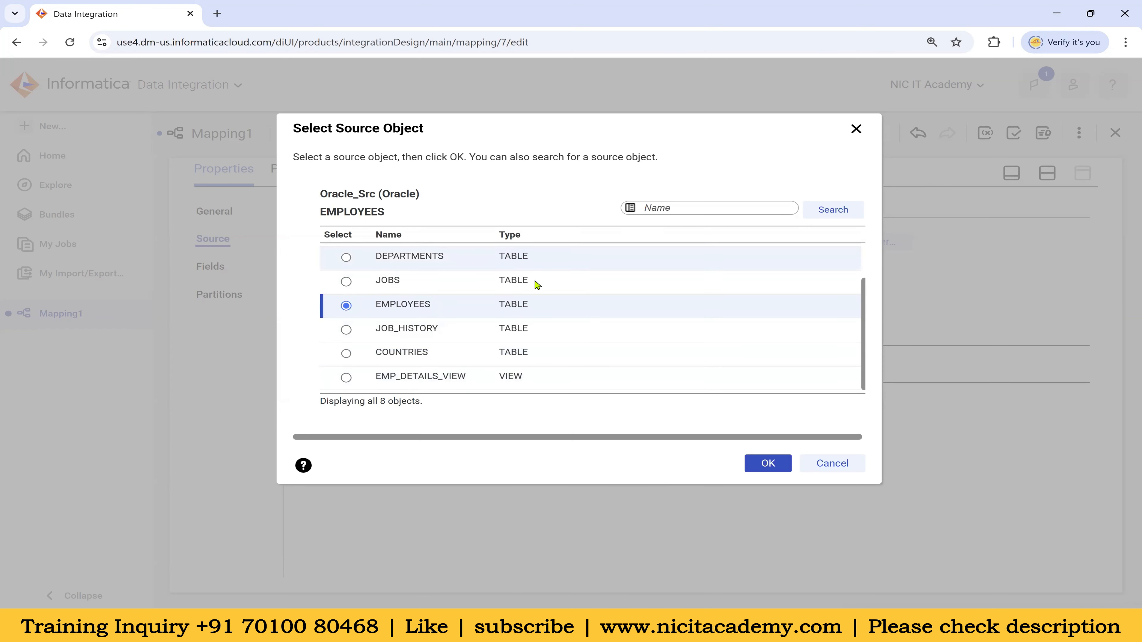
pyautogui.scroll(2, 423, 265)
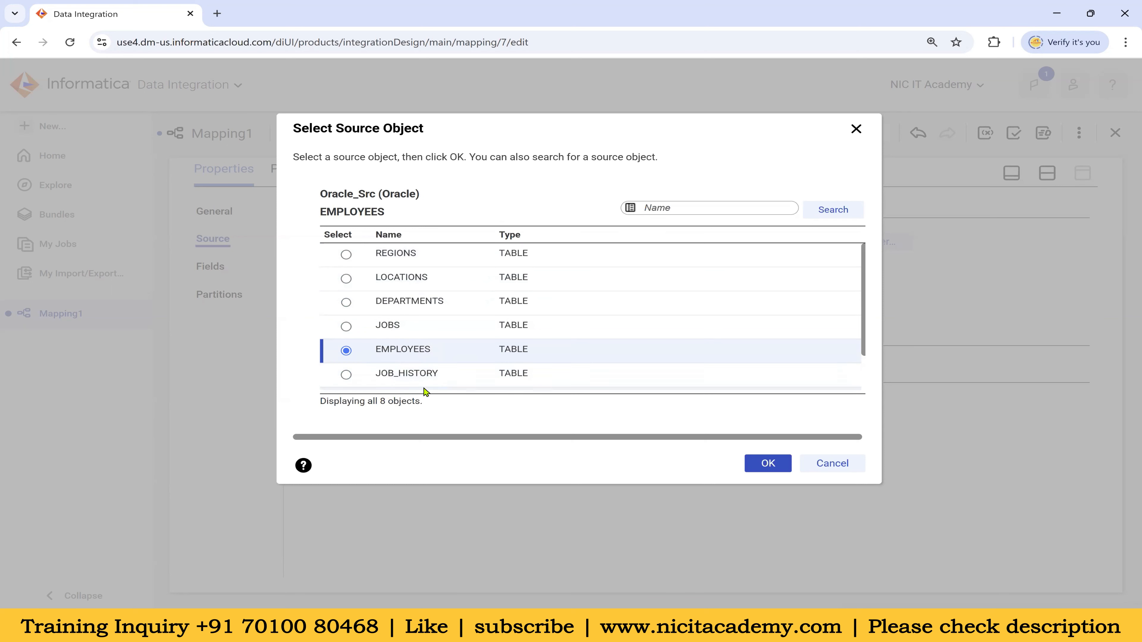
pyautogui.click(661, 210)
pyautogui.write('emp')
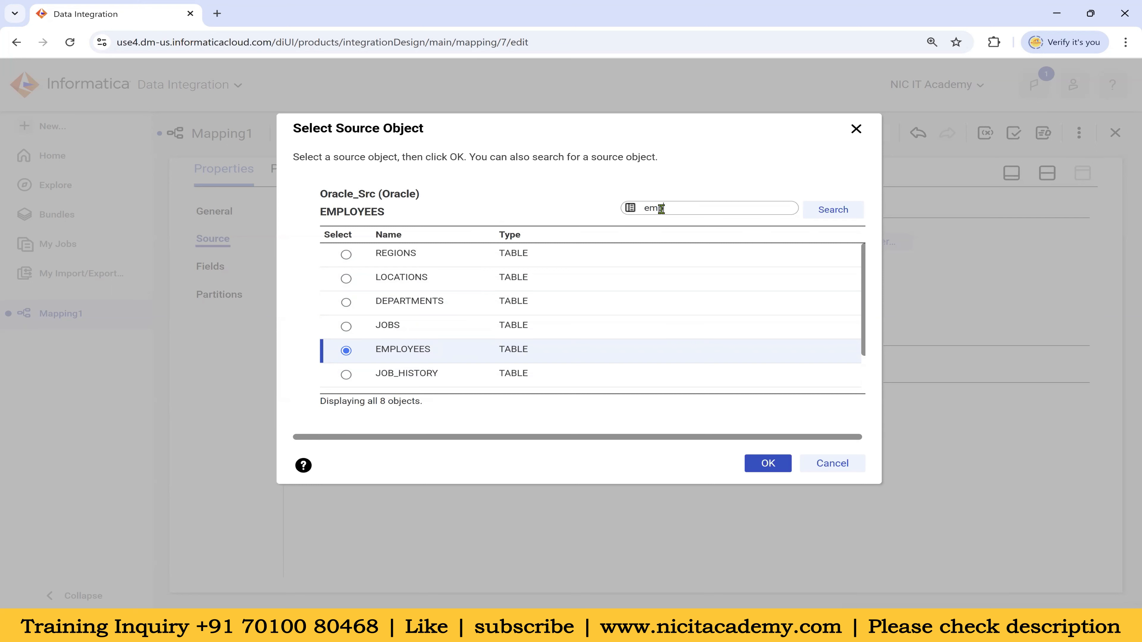
pyautogui.click(815, 211)
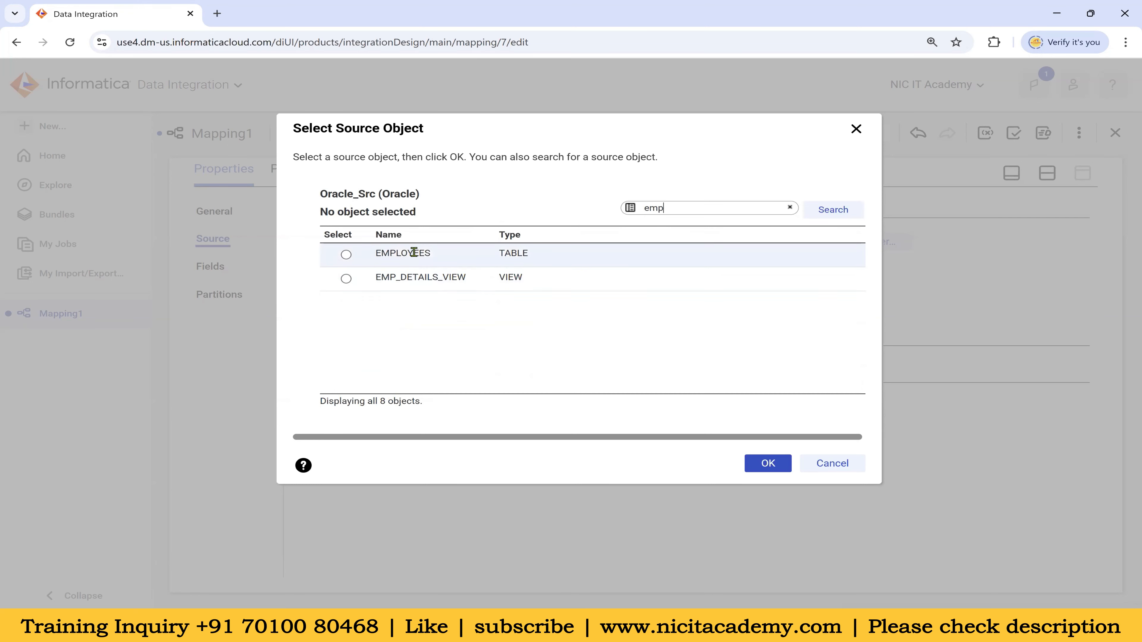
pyautogui.click(394, 256)
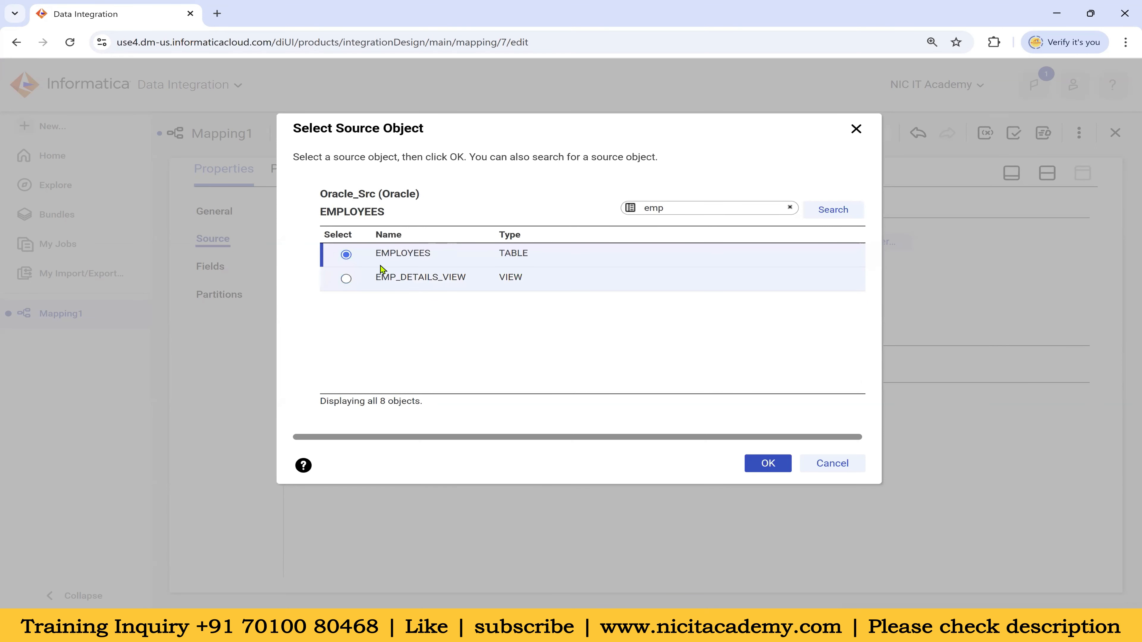
pyautogui.click(767, 464)
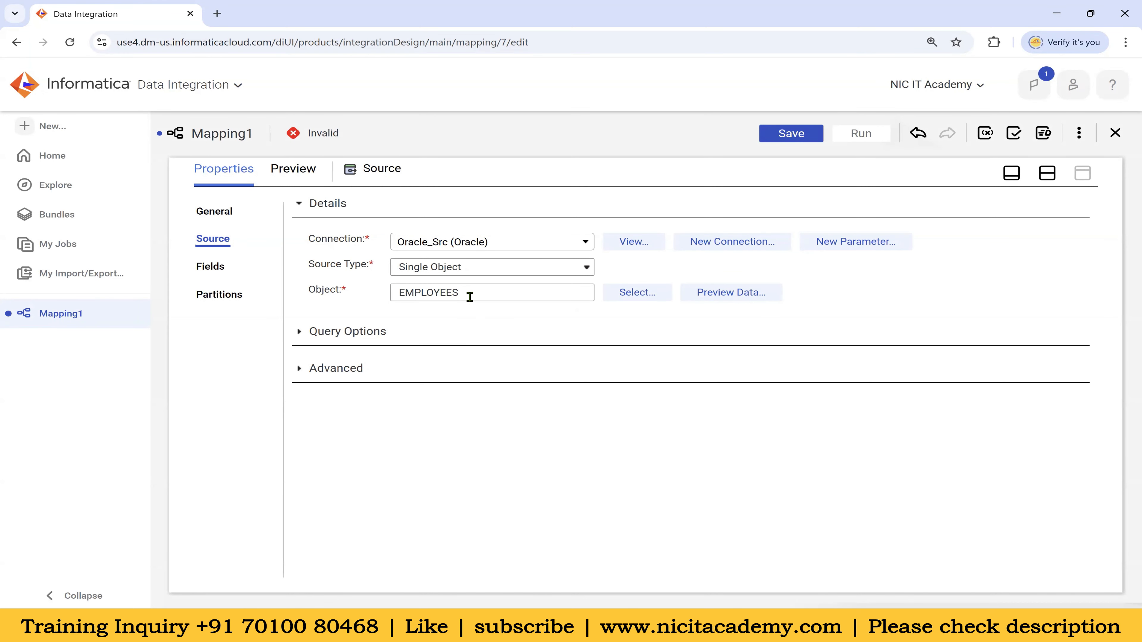
pyautogui.click(740, 298)
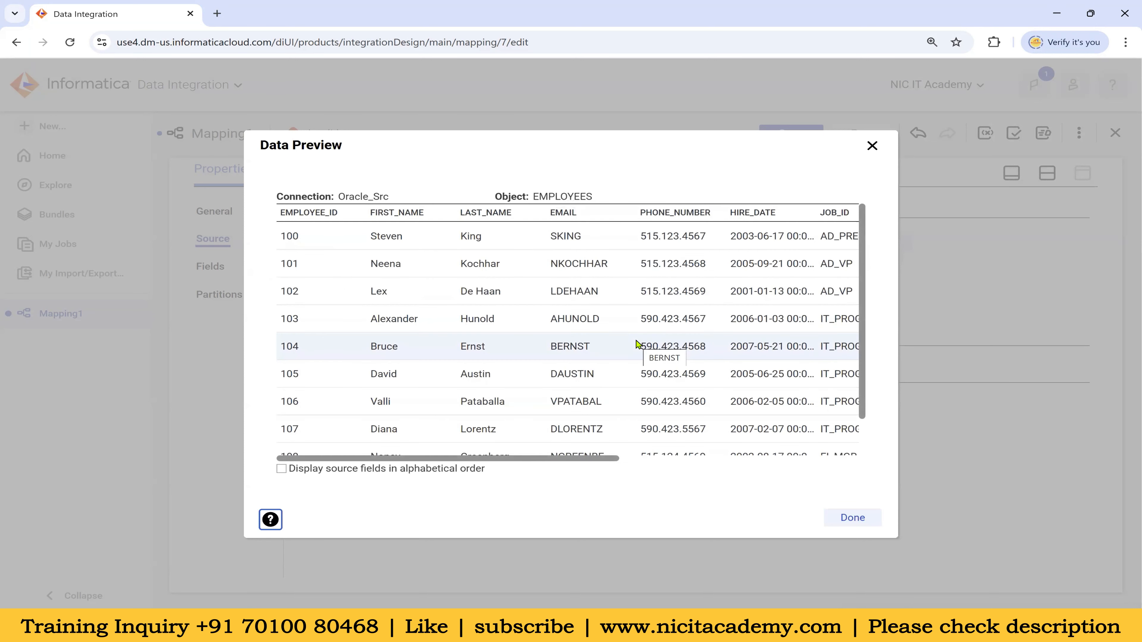
pyautogui.scroll(-2, 603, 360)
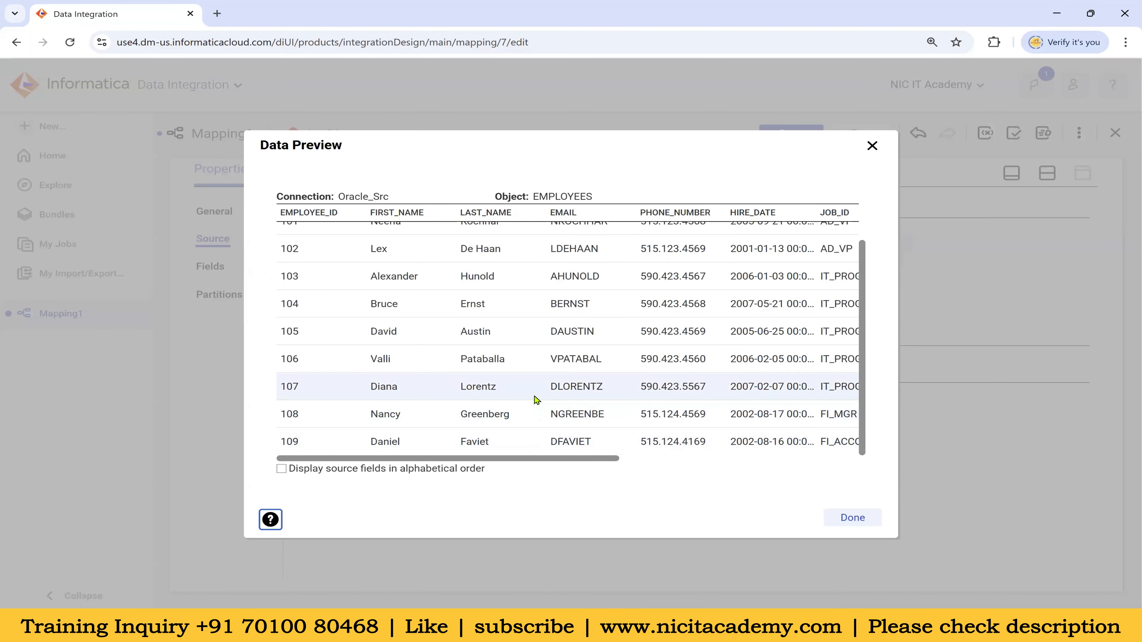
pyautogui.scroll(2, 538, 399)
pyautogui.moveTo(517, 459); pyautogui.dragTo(390, 446)
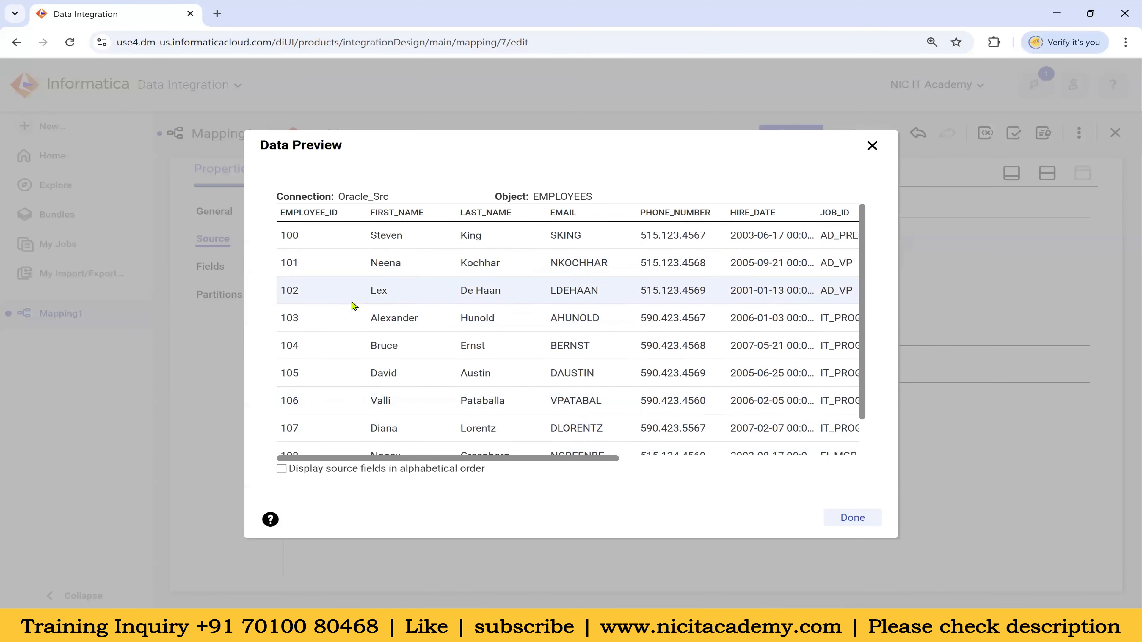
pyautogui.scroll(-2, 350, 434)
pyautogui.scroll(2, 351, 434)
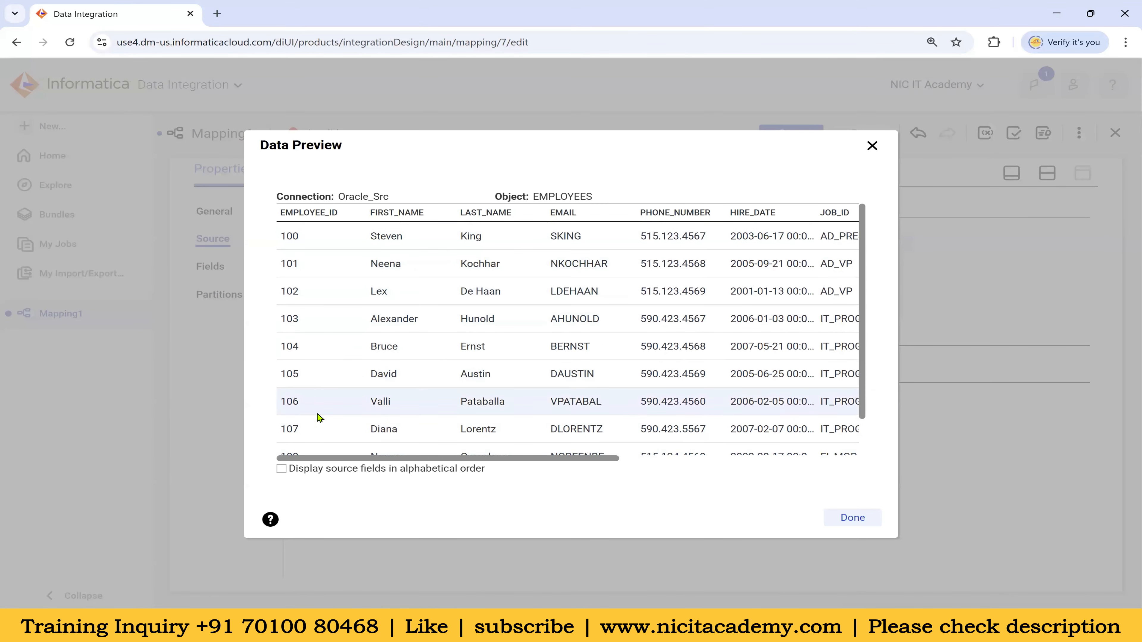
pyautogui.scroll(-2, 321, 423)
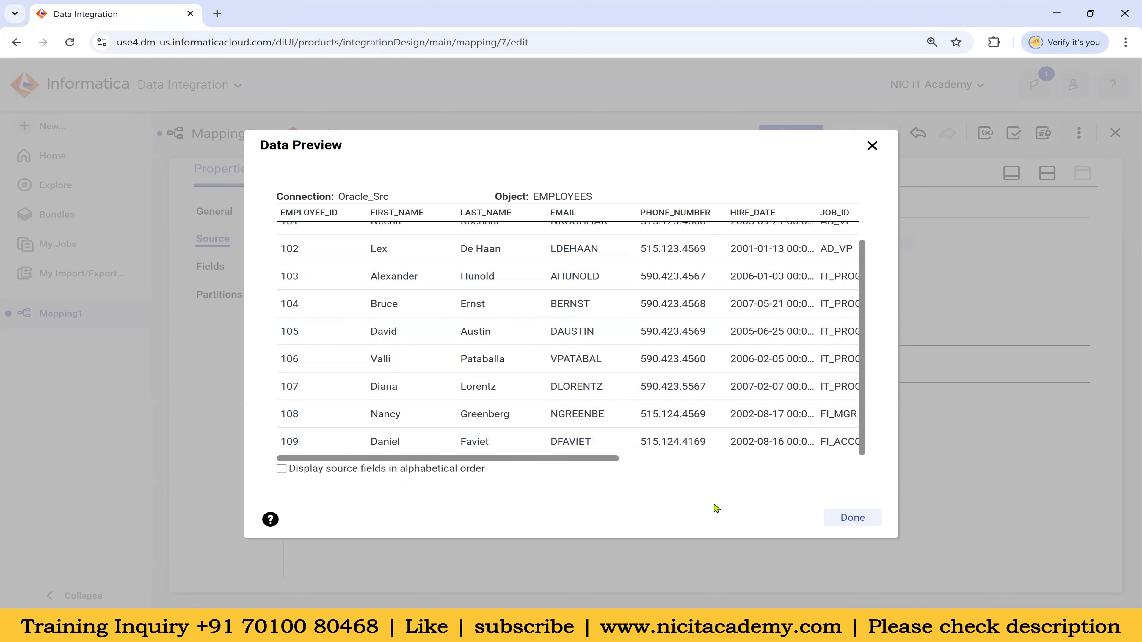
pyautogui.click(852, 518)
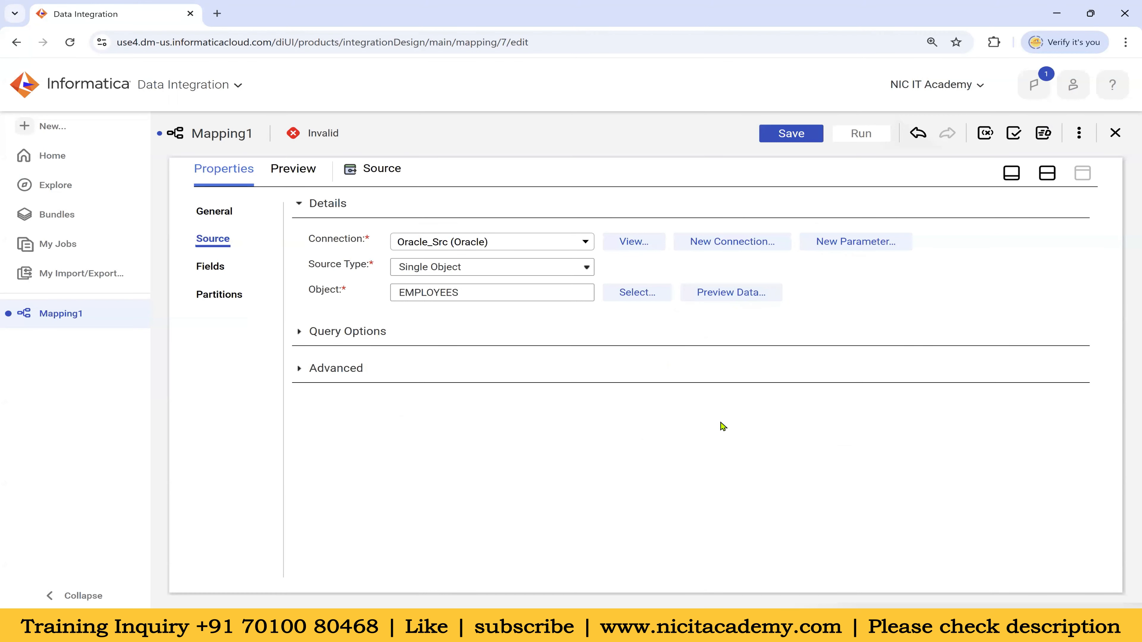
pyautogui.click(300, 333)
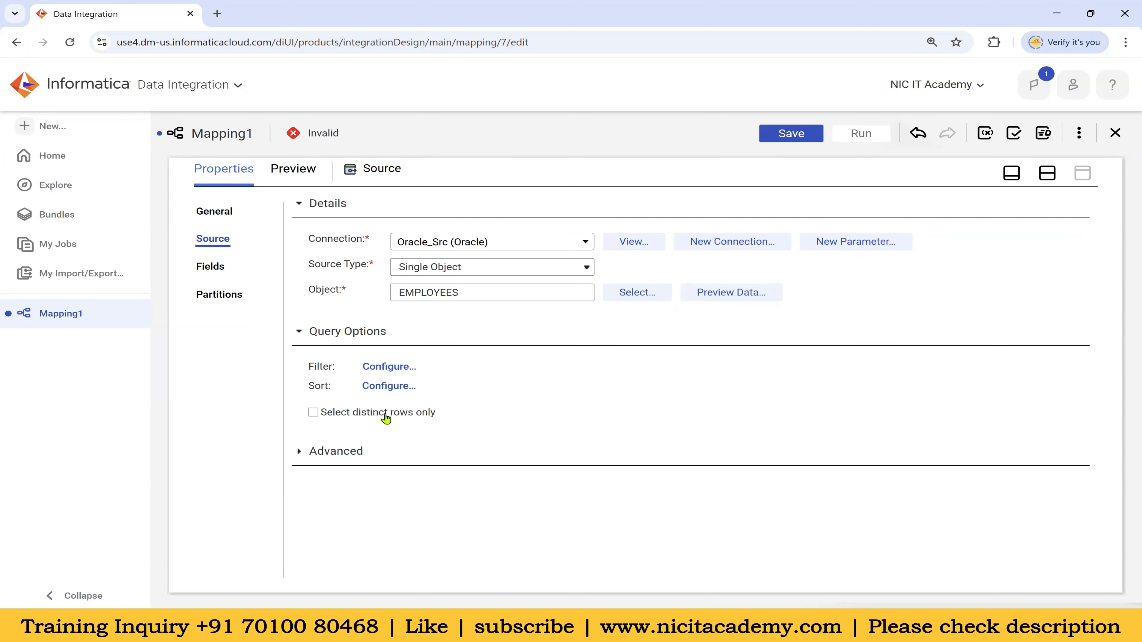
pyautogui.click(300, 453)
pyautogui.scroll(-5, 446, 450)
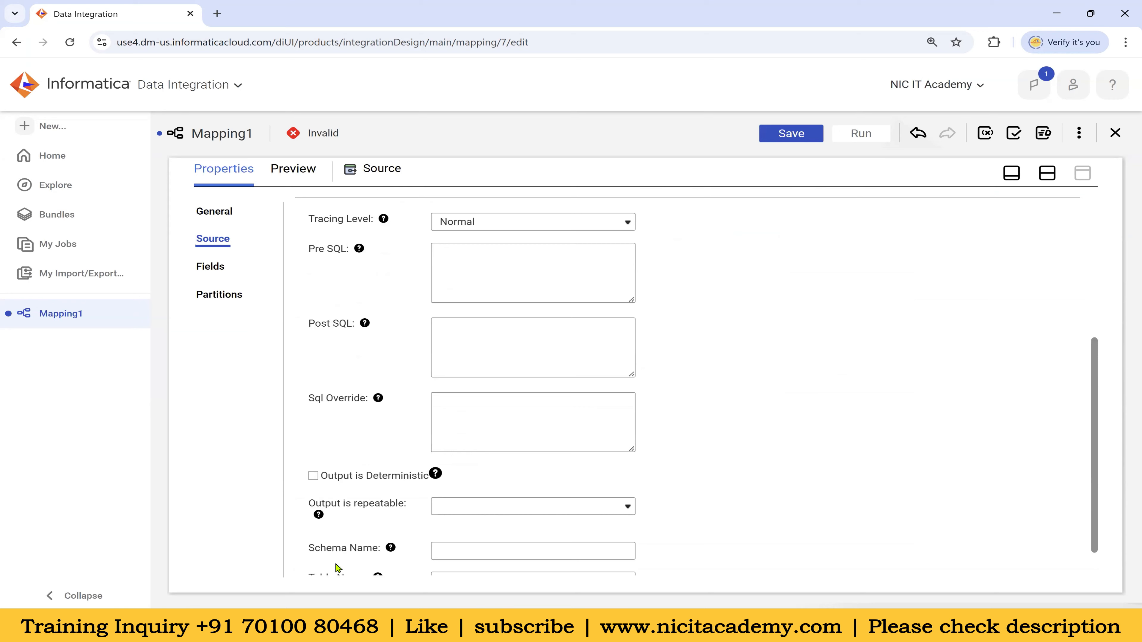
pyautogui.scroll(5, 334, 554)
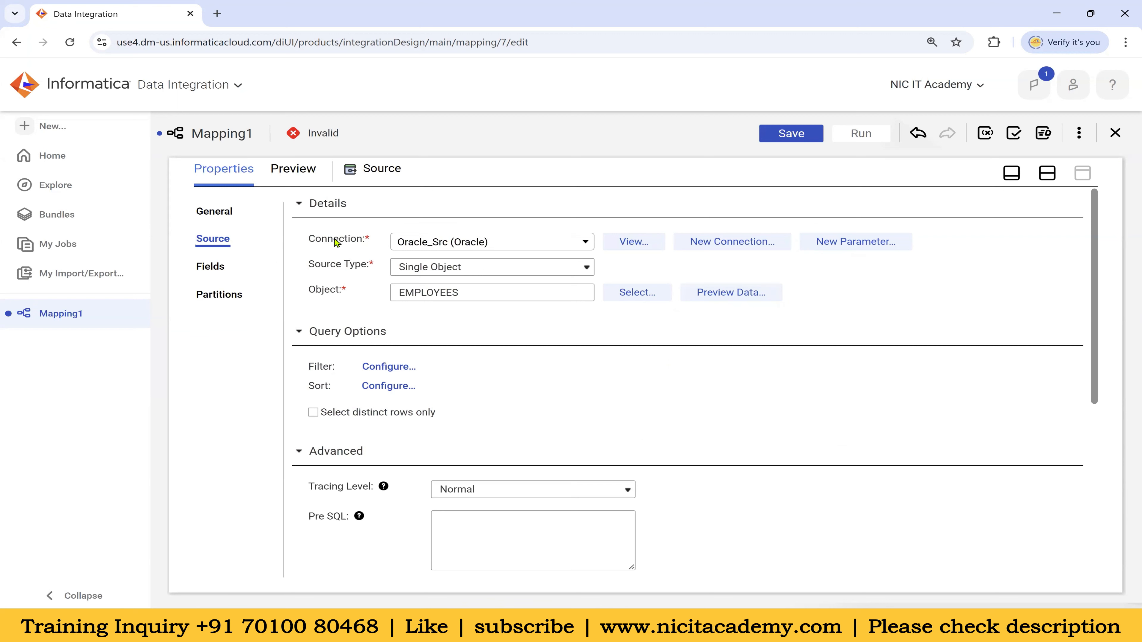
pyautogui.click(299, 333)
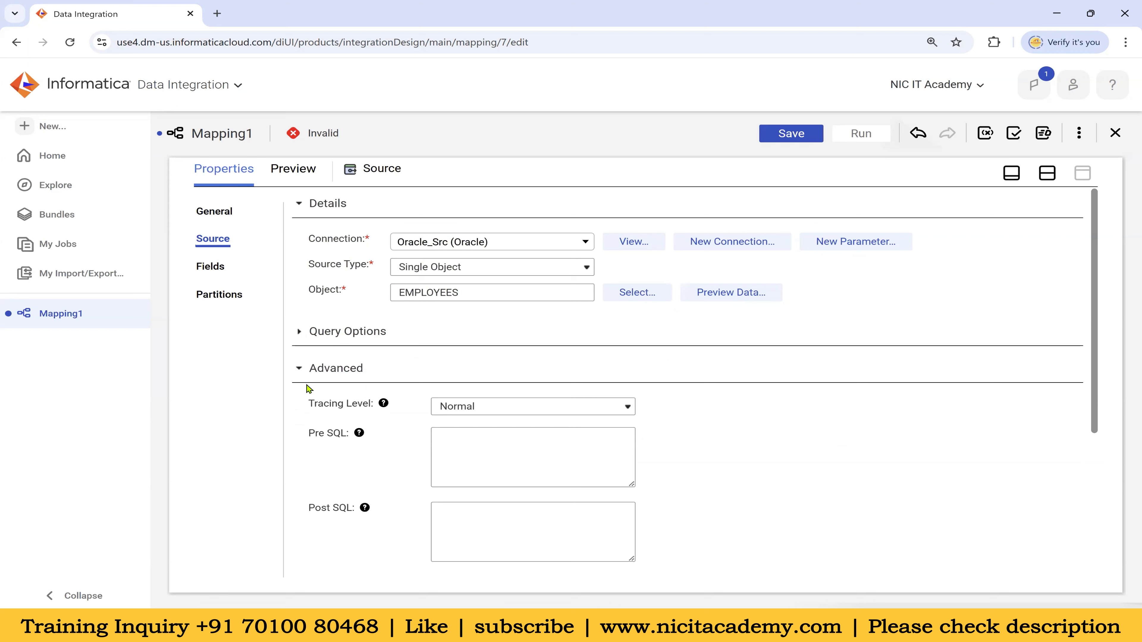
pyautogui.click(299, 369)
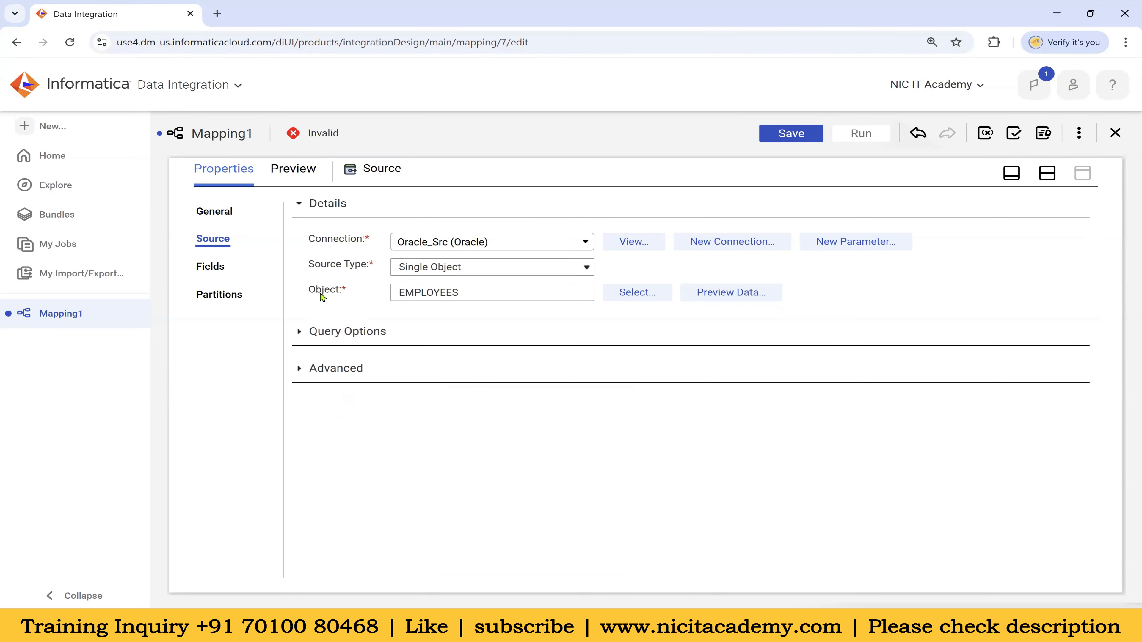
# List the 11 EMPLOYEES source fields with types, precisions and scales, and select FIRST_NAME's precision cell
pyautogui.click(218, 268)
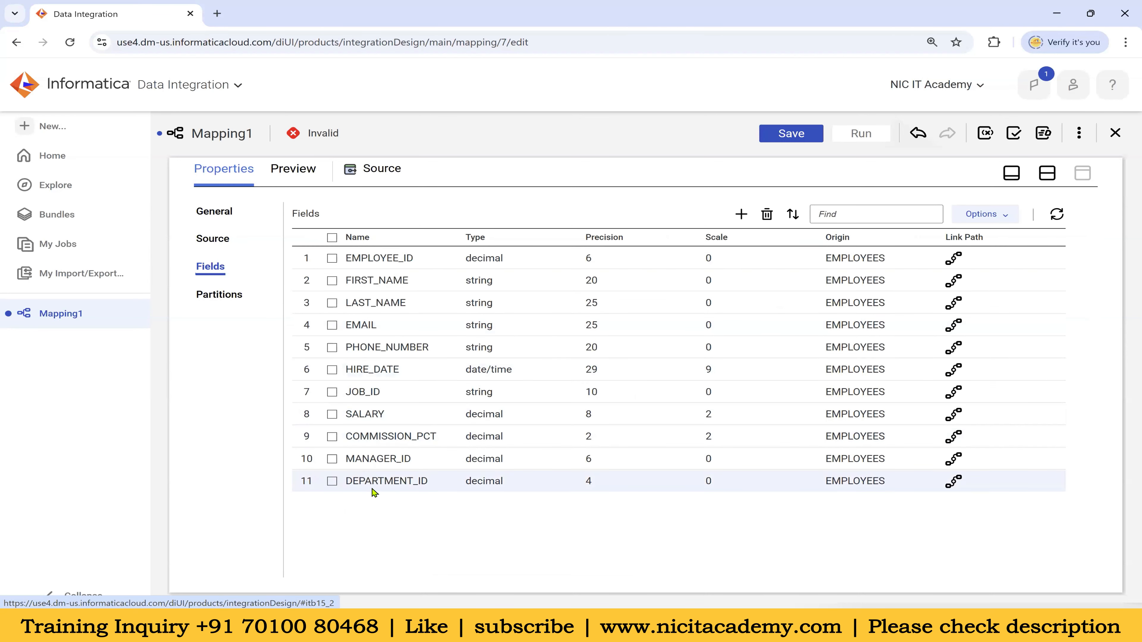
pyautogui.moveTo(352, 258); pyautogui.dragTo(374, 284)
pyautogui.click(410, 548)
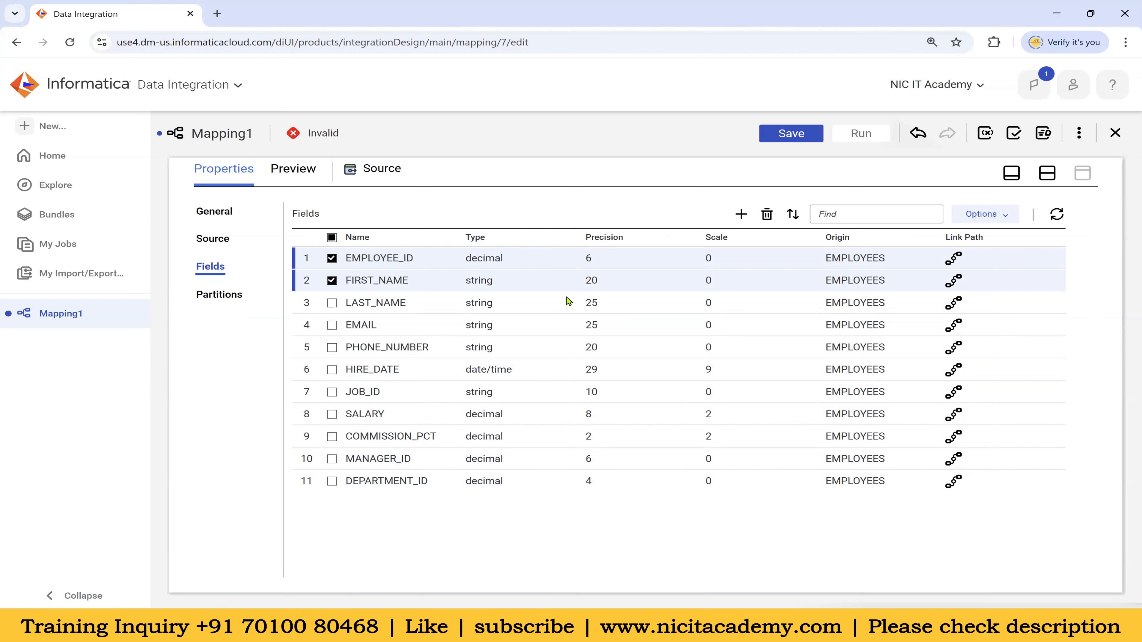
pyautogui.click(605, 280)
pyautogui.click(598, 283)
# In SQL Developer's HR-Source worksheet, add a new line reading 100 below the employees query
pyautogui.moveTo(769, 626)
pyautogui.click(731, 550)
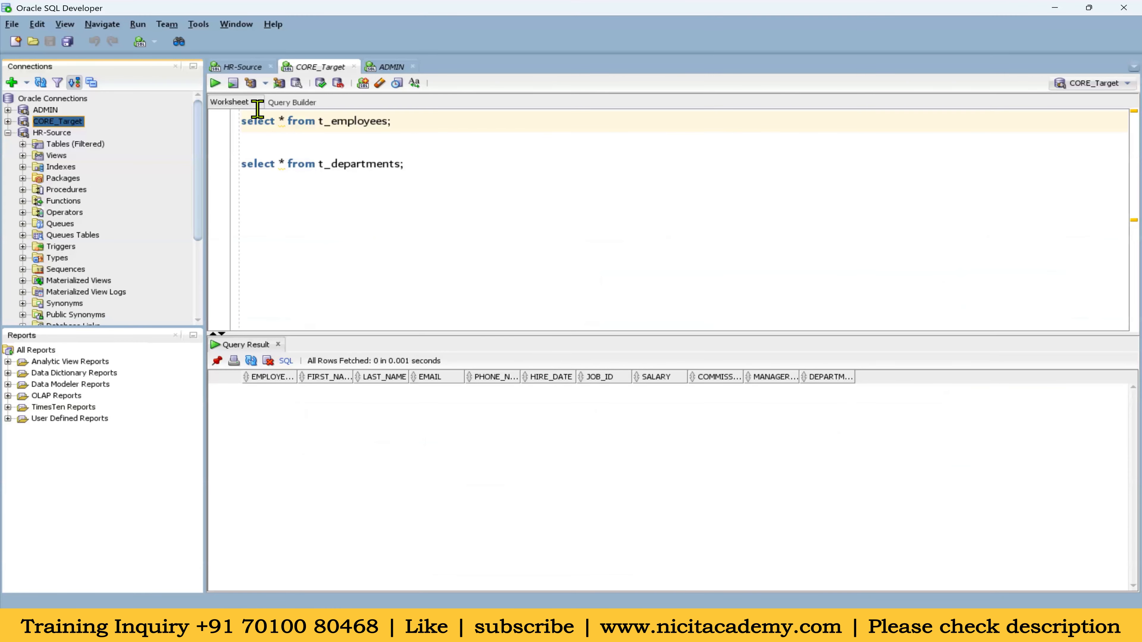
pyautogui.click(247, 67)
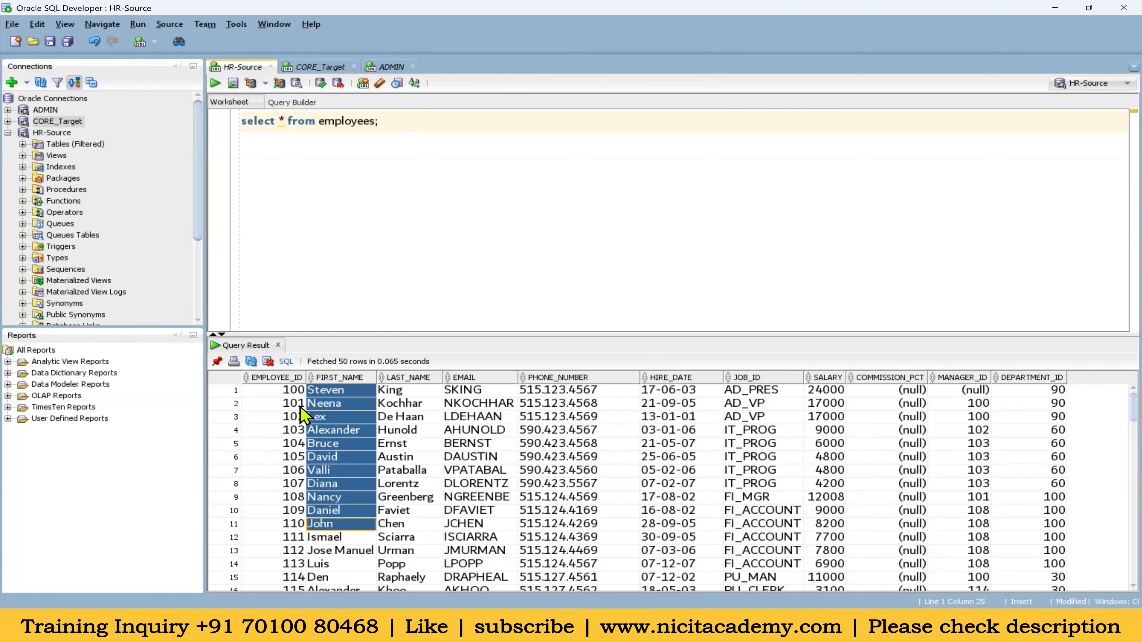
pyautogui.click(391, 120)
pyautogui.press('Return')
pyautogui.press('Return')
pyautogui.write('100')
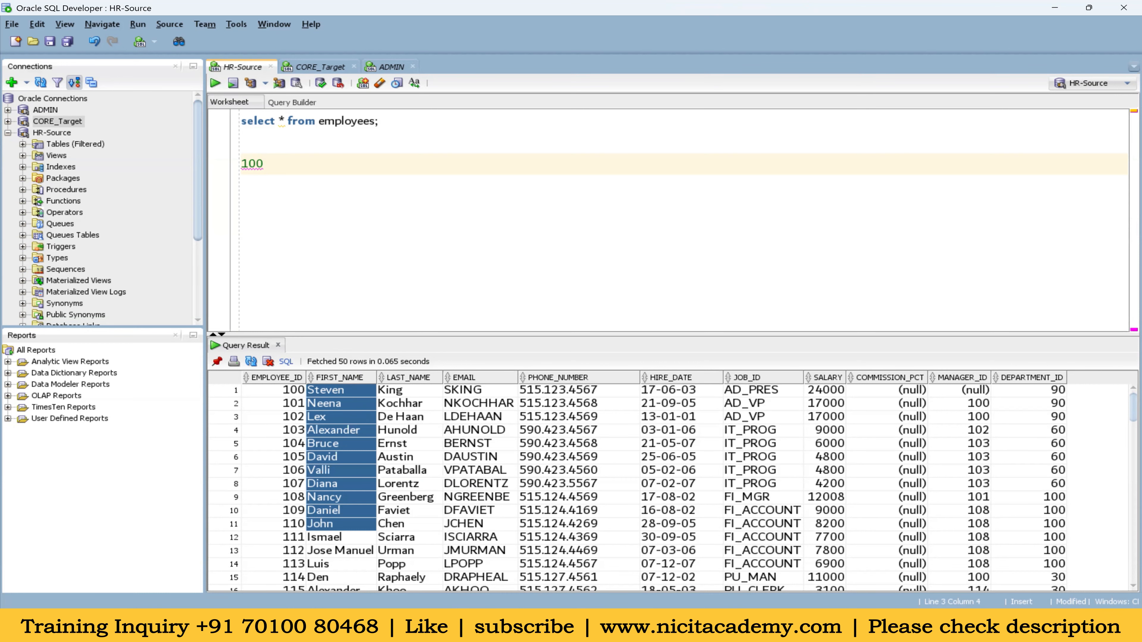
pyautogui.click(604, 626)
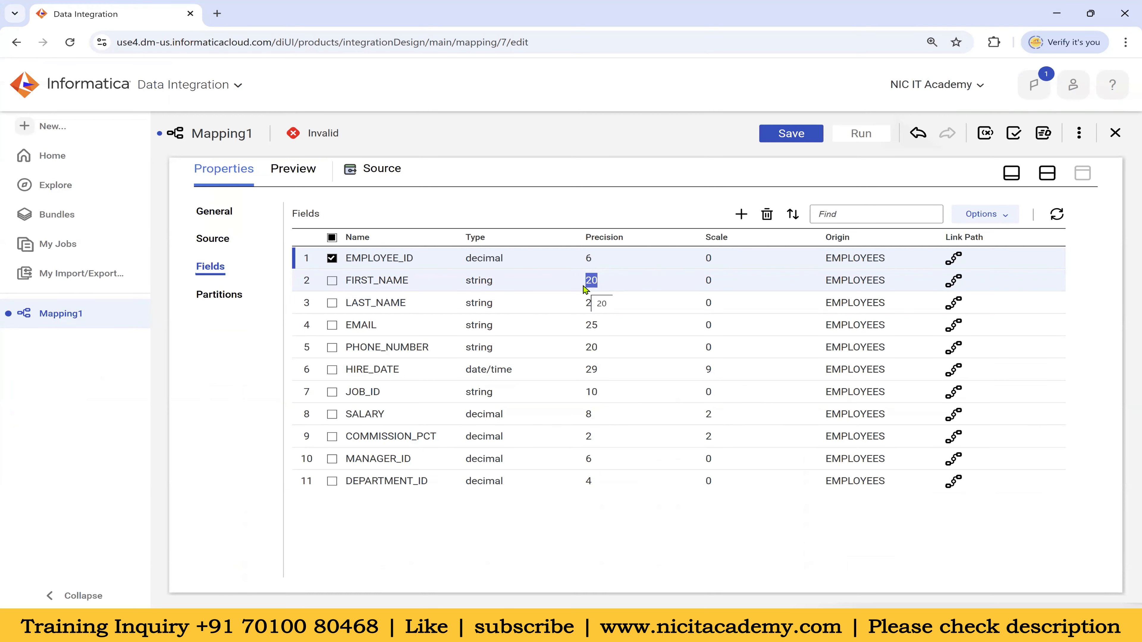
# Switch the source fields to metadata editing and set FIRST_NAME's native precision to 100
pyautogui.click(1001, 220)
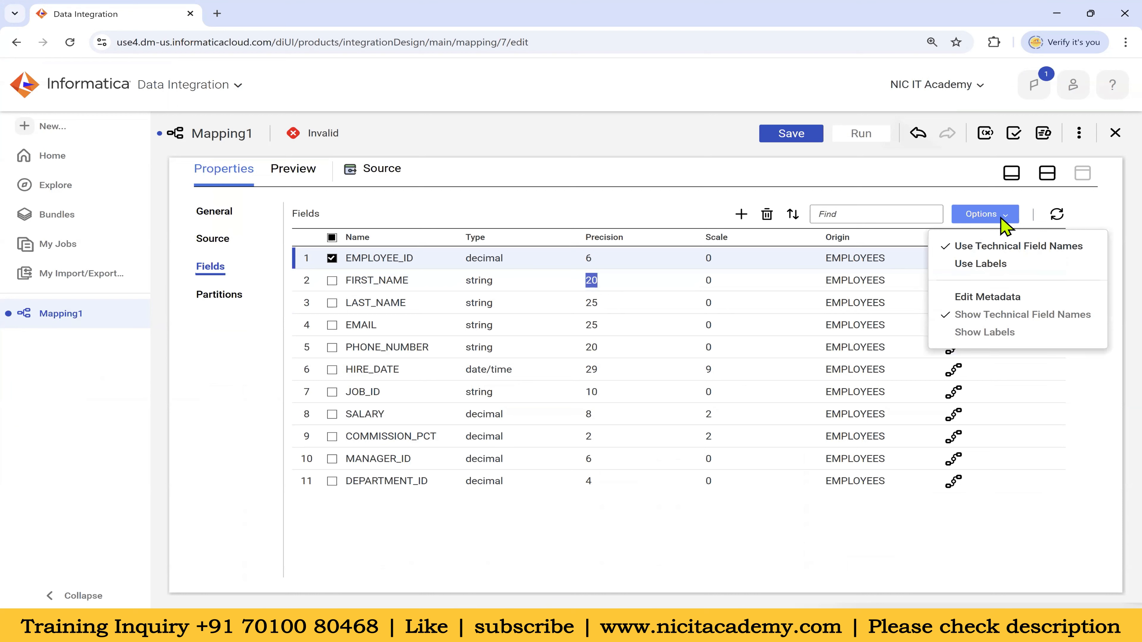
pyautogui.click(1008, 300)
pyautogui.click(715, 281)
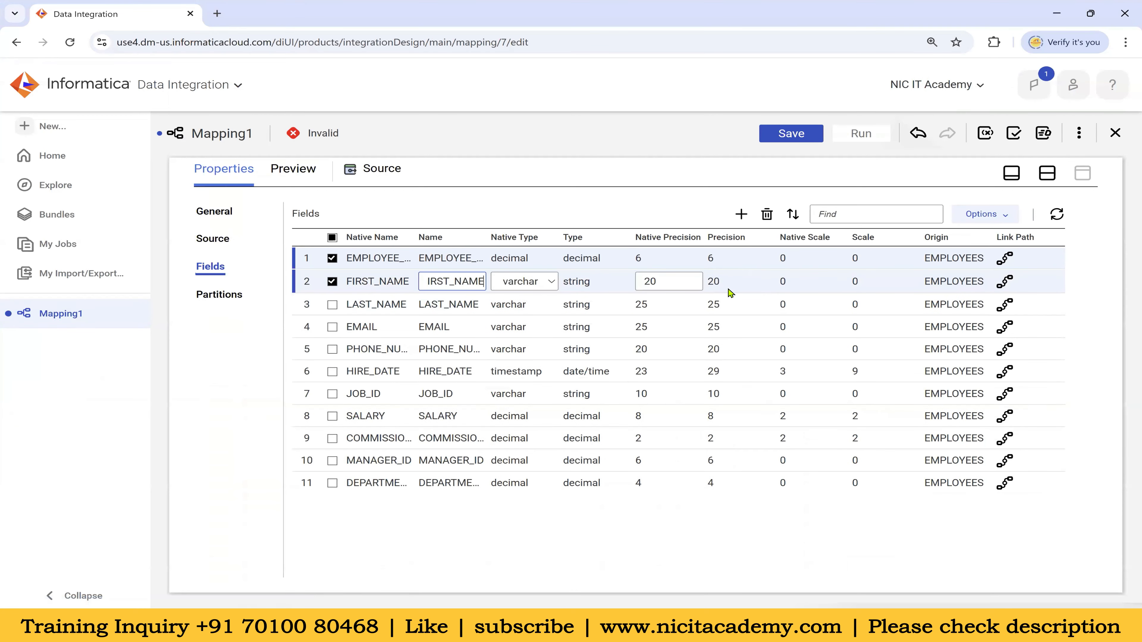
pyautogui.moveTo(667, 282); pyautogui.dragTo(633, 291)
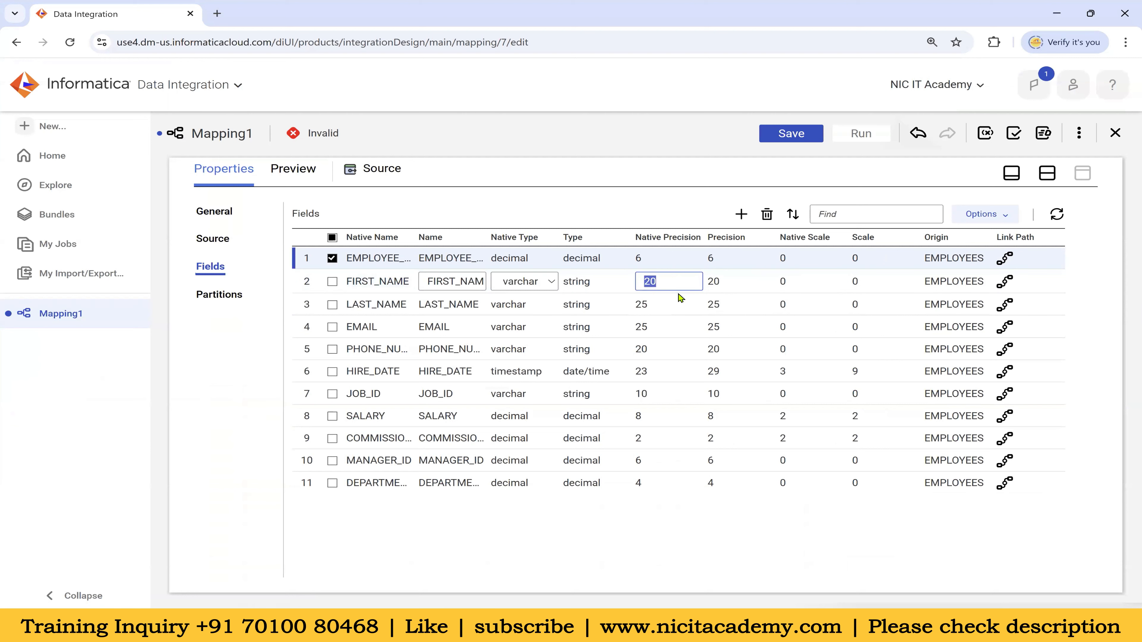
pyautogui.write('100')
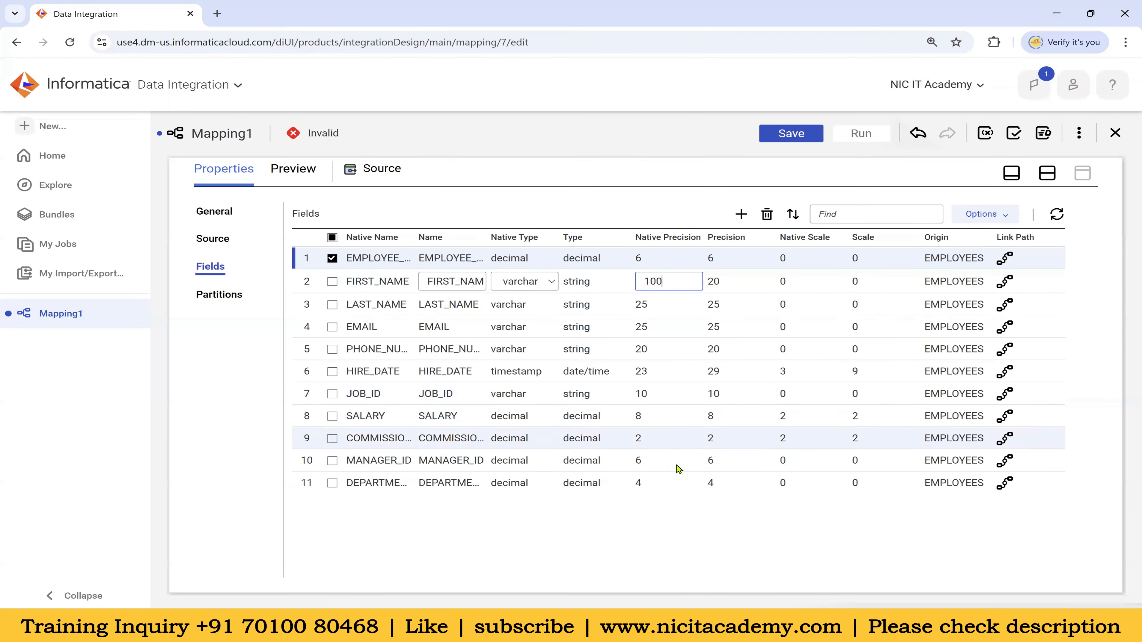
pyautogui.click(705, 526)
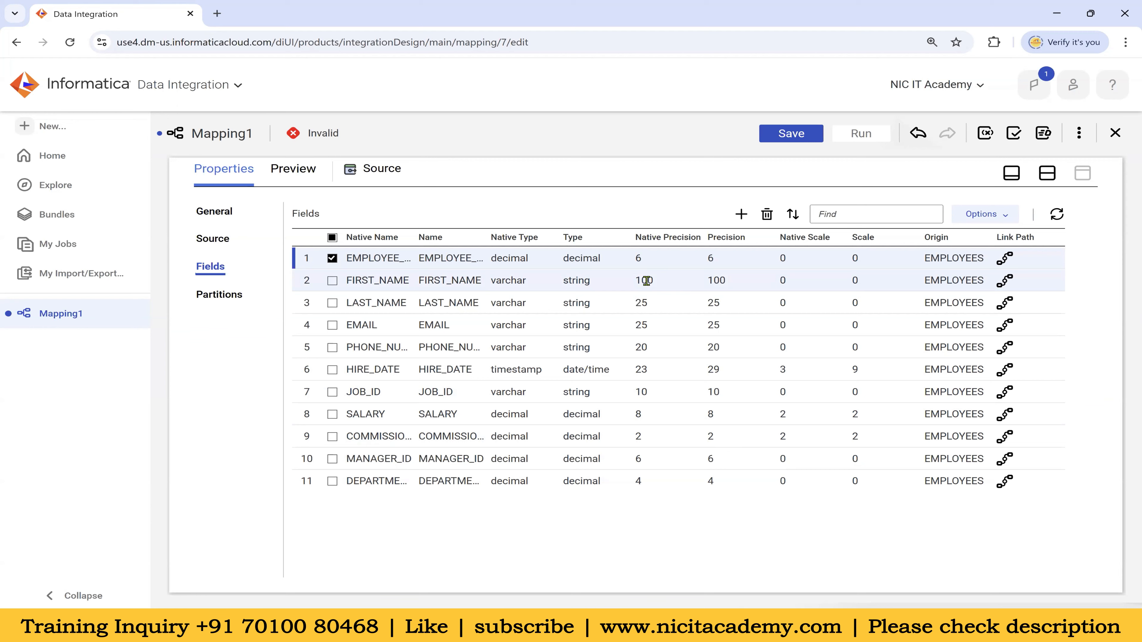
pyautogui.click(645, 281)
pyautogui.click(630, 196)
# Inspect EMPLOYEE_ID's native scale and HIRE_DATE's timestamp type, then restore the canvas above the fields
pyautogui.click(788, 286)
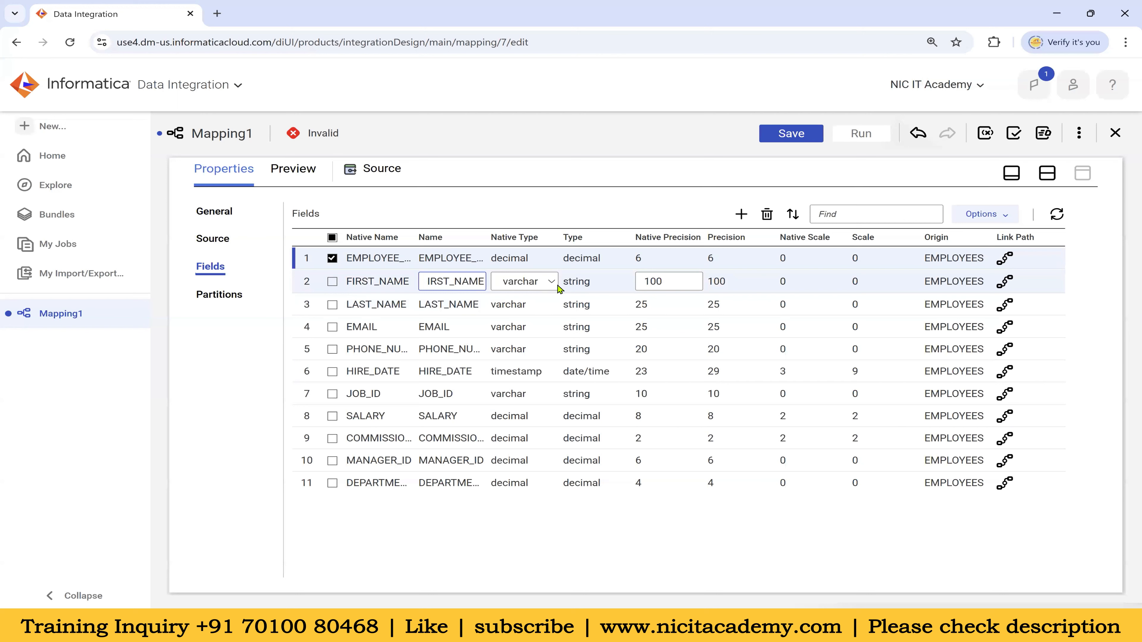
pyautogui.click(791, 264)
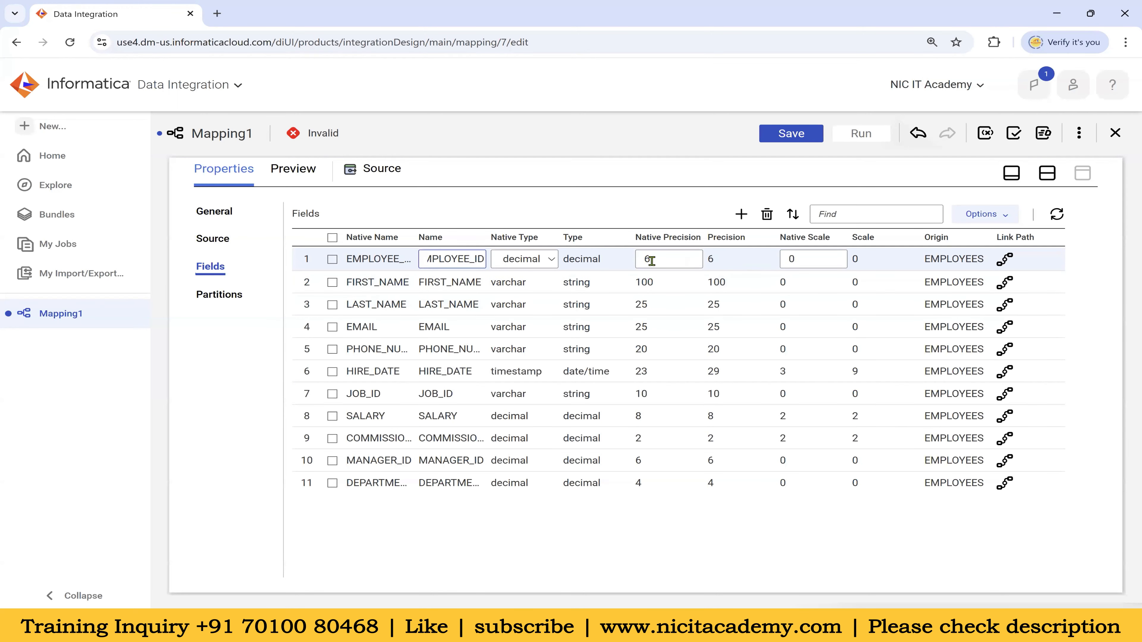
pyautogui.click(793, 259)
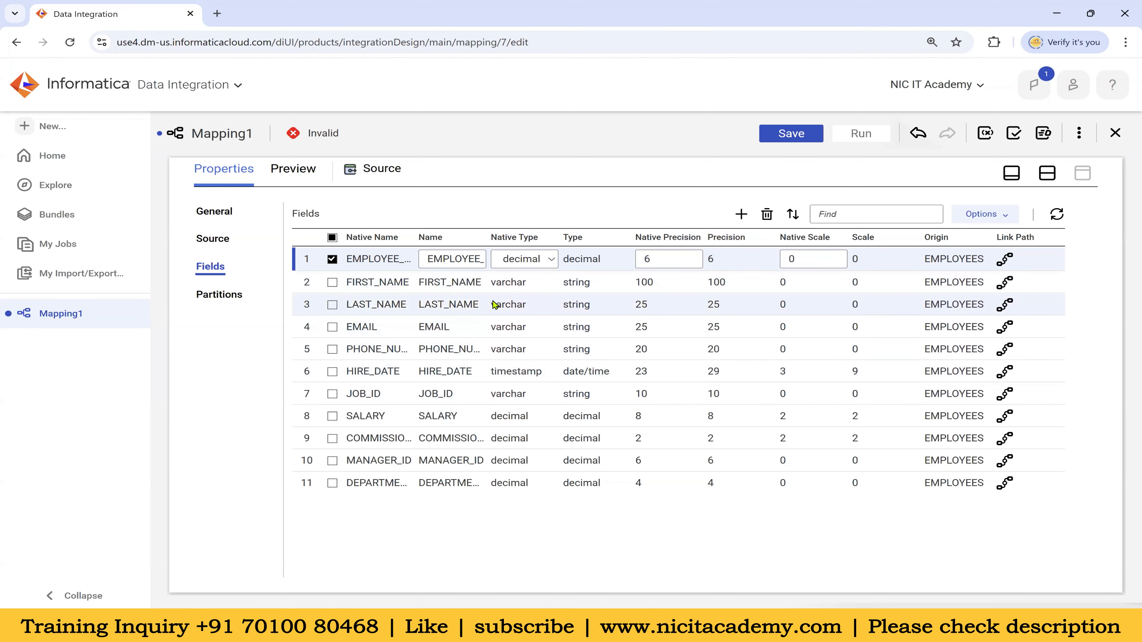
pyautogui.click(557, 522)
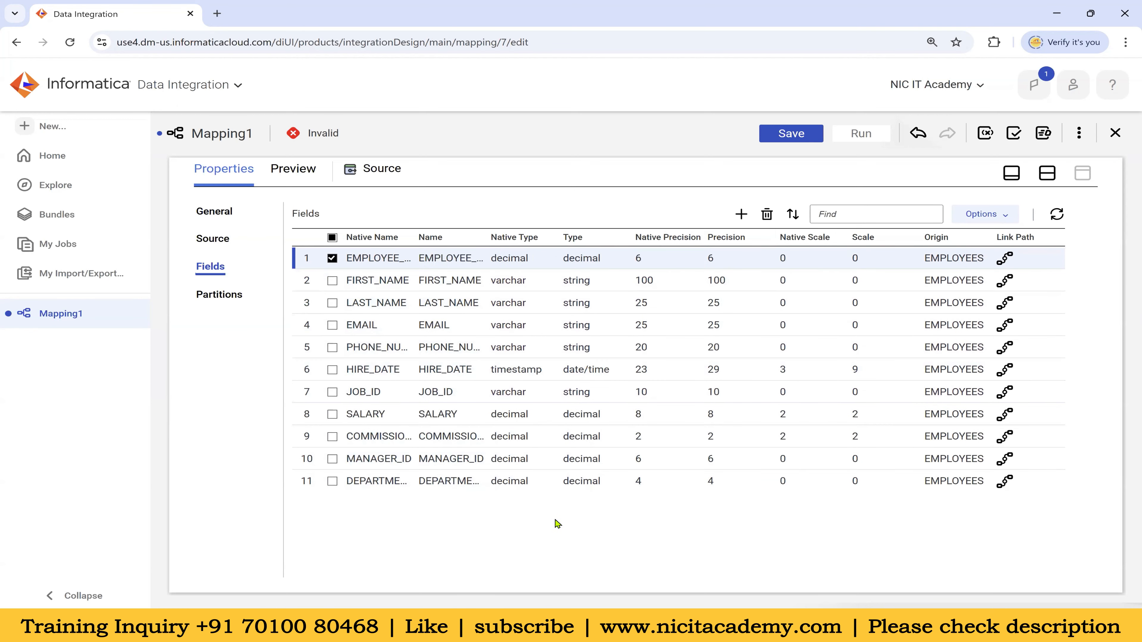
pyautogui.click(528, 377)
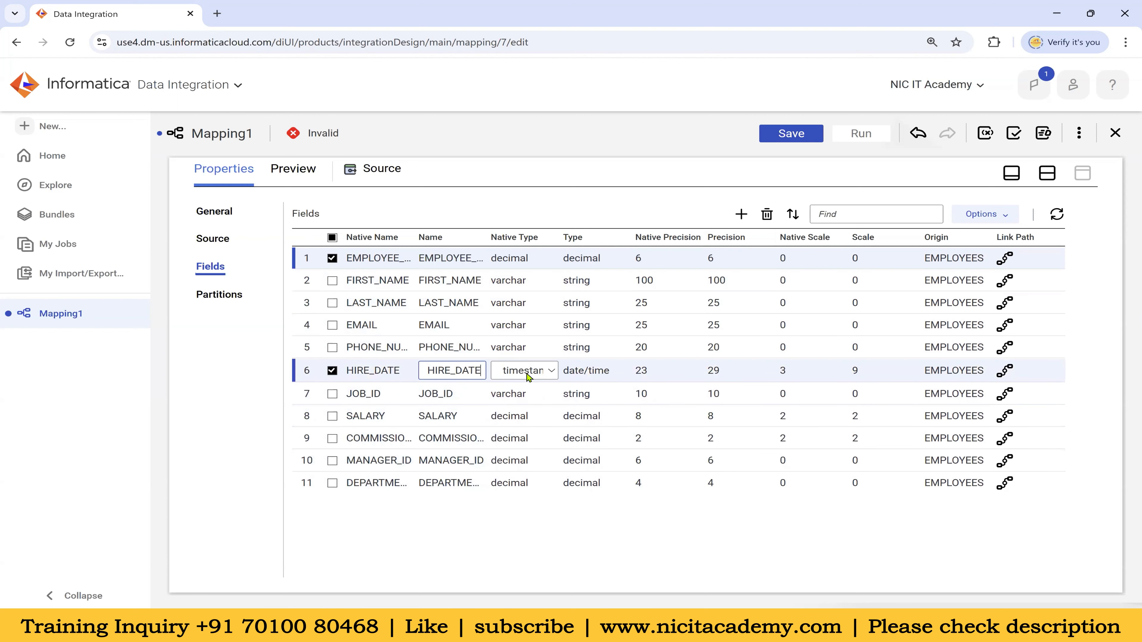
pyautogui.click(528, 377)
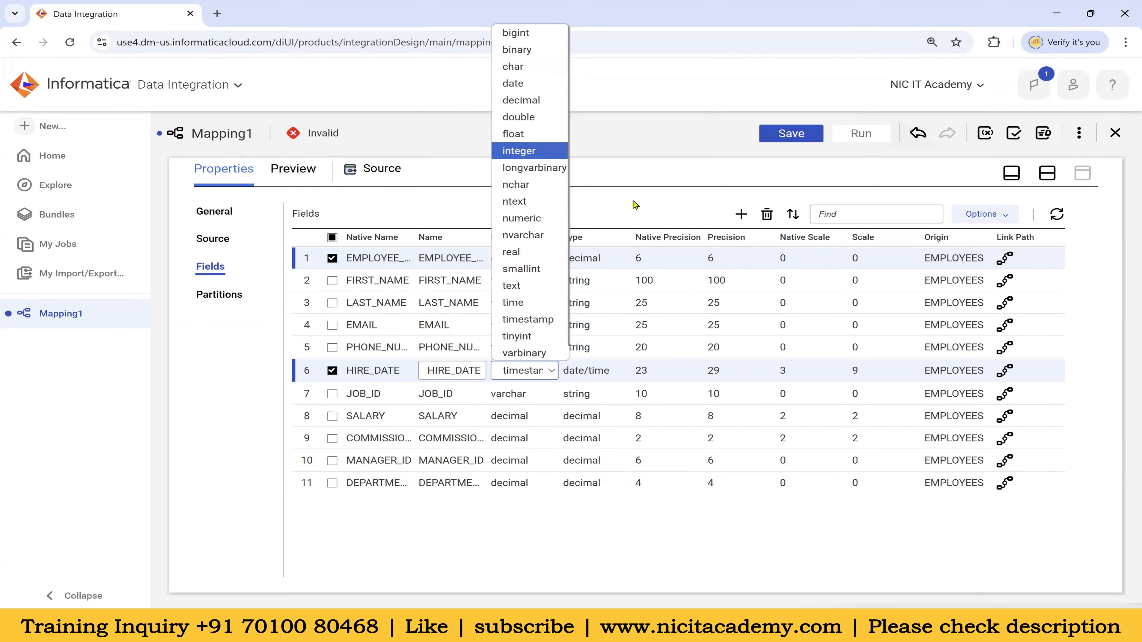
pyautogui.click(583, 372)
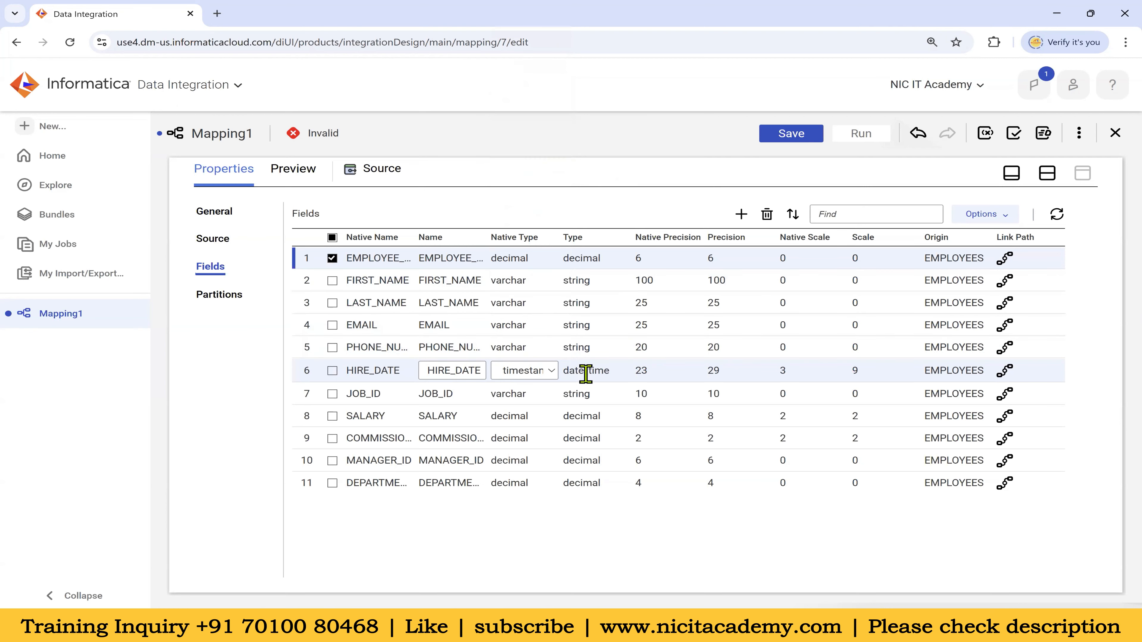
pyautogui.click(565, 528)
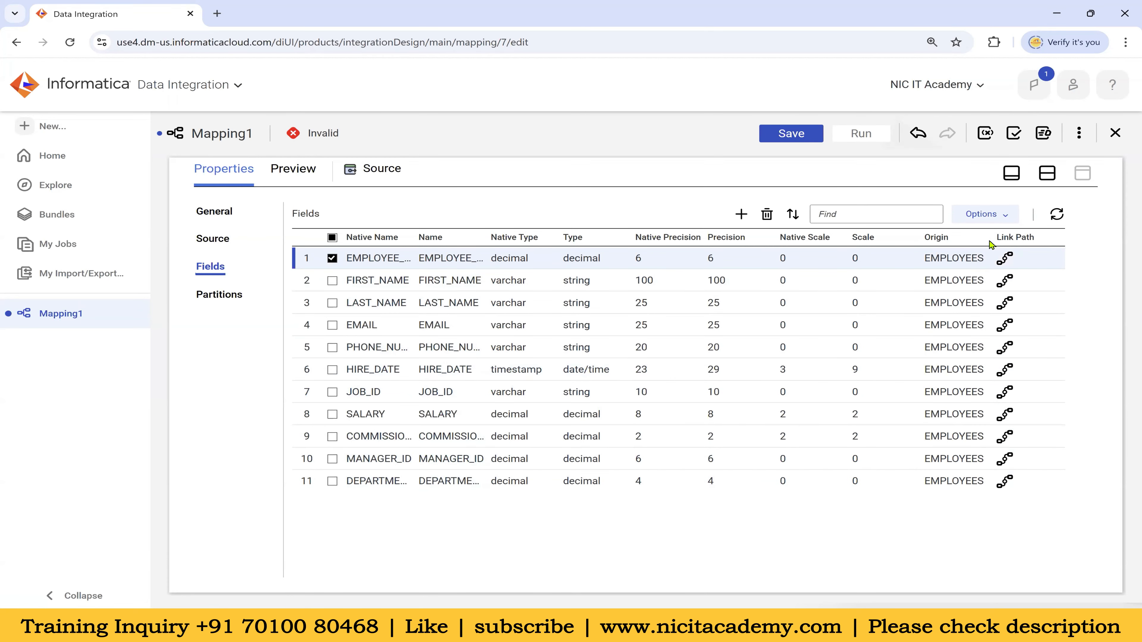
pyautogui.click(1047, 172)
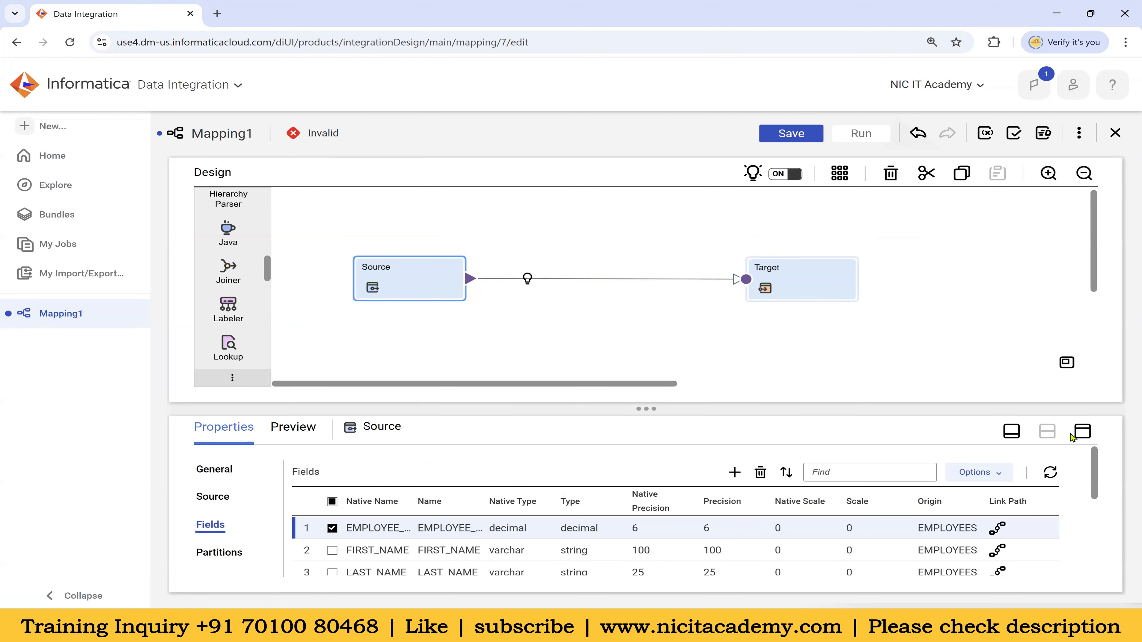
# Maximize the source field list to show all 11 fields and highlight FIRST_NAME's native precision 100
pyautogui.click(1080, 432)
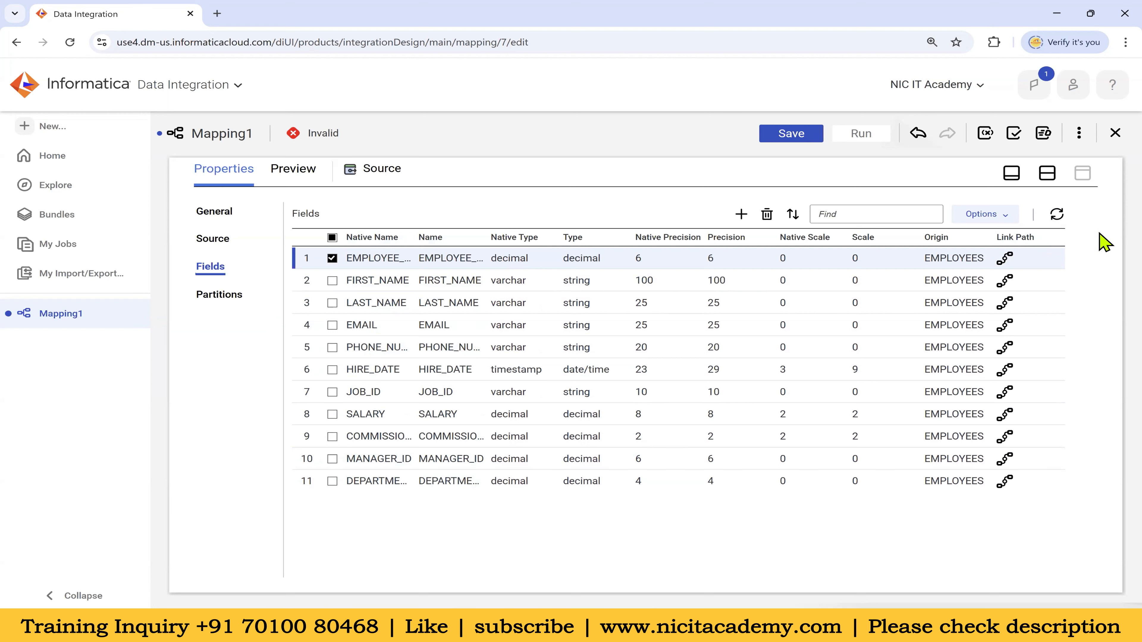
pyautogui.moveTo(635, 284); pyautogui.dragTo(661, 283)
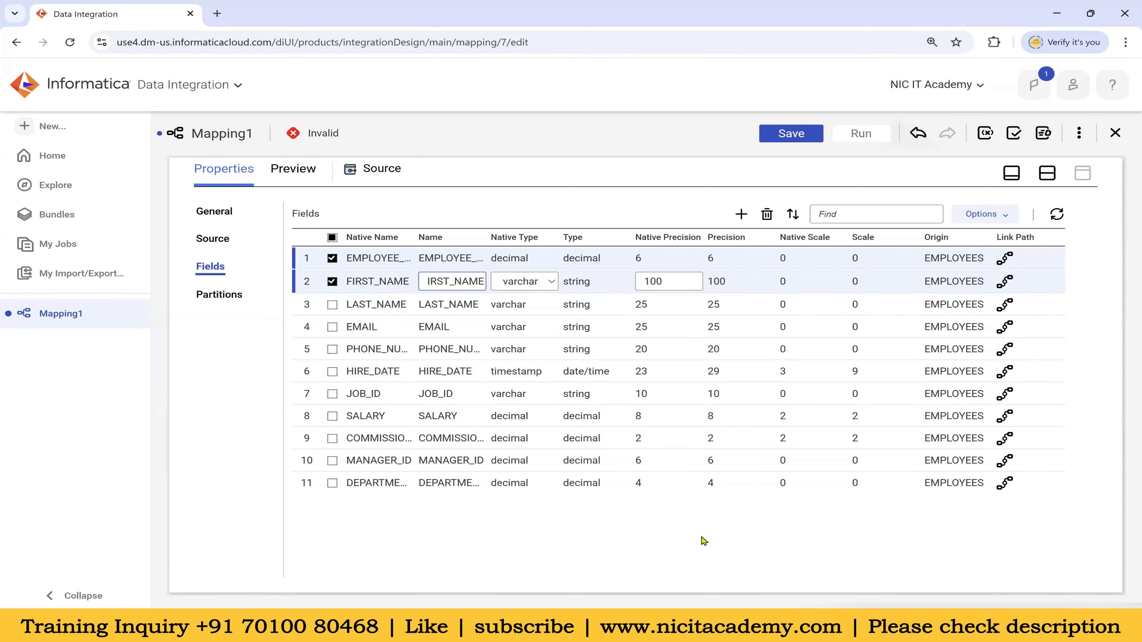
# Resynchronize all source fields so FIRST_NAME's precision returns to 20, then restore the mapping canvas
pyautogui.click(1056, 214)
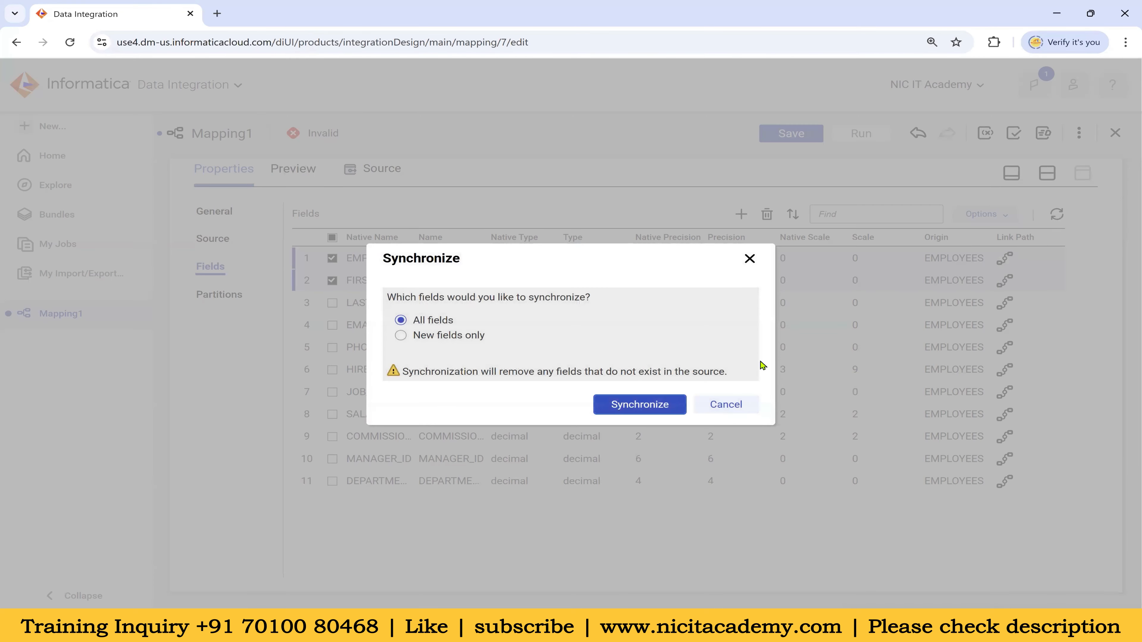
pyautogui.click(662, 405)
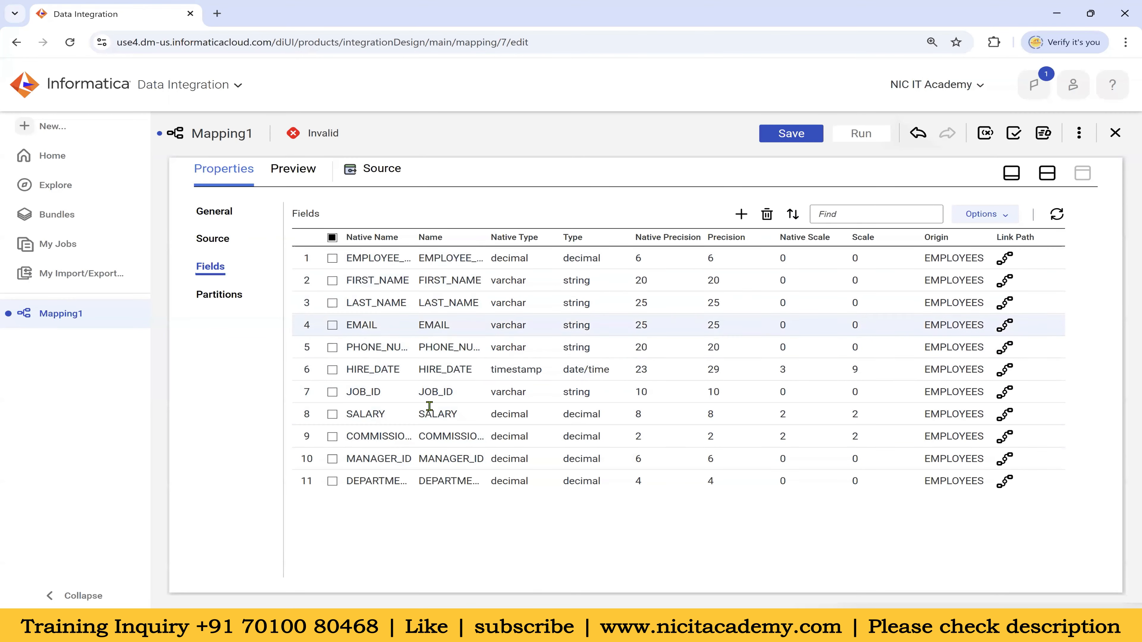
pyautogui.click(983, 217)
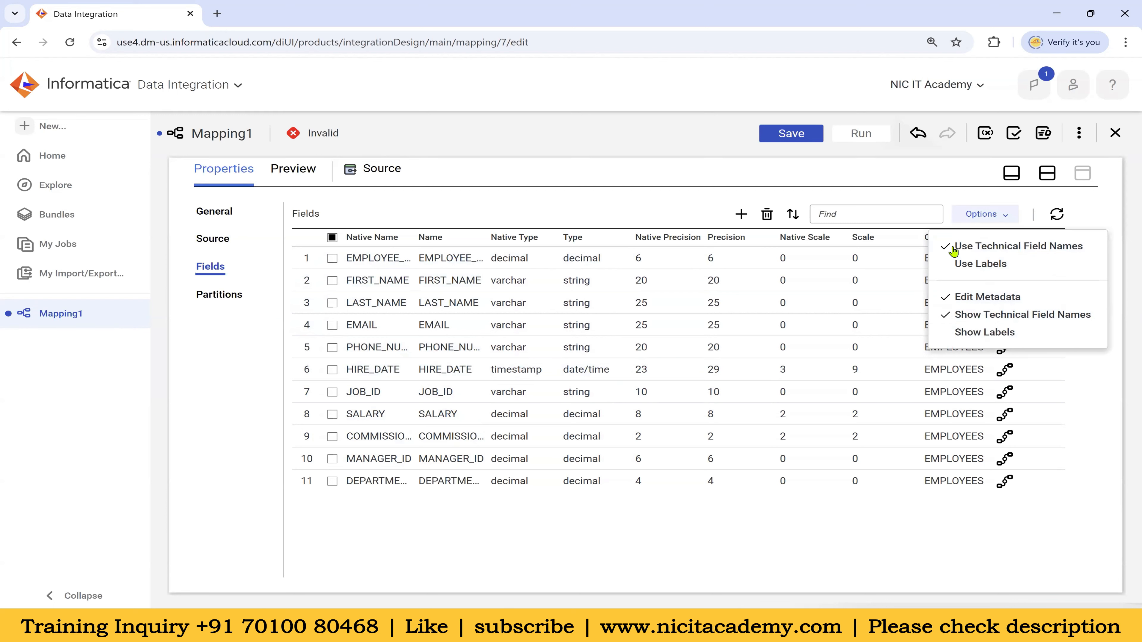
pyautogui.click(674, 176)
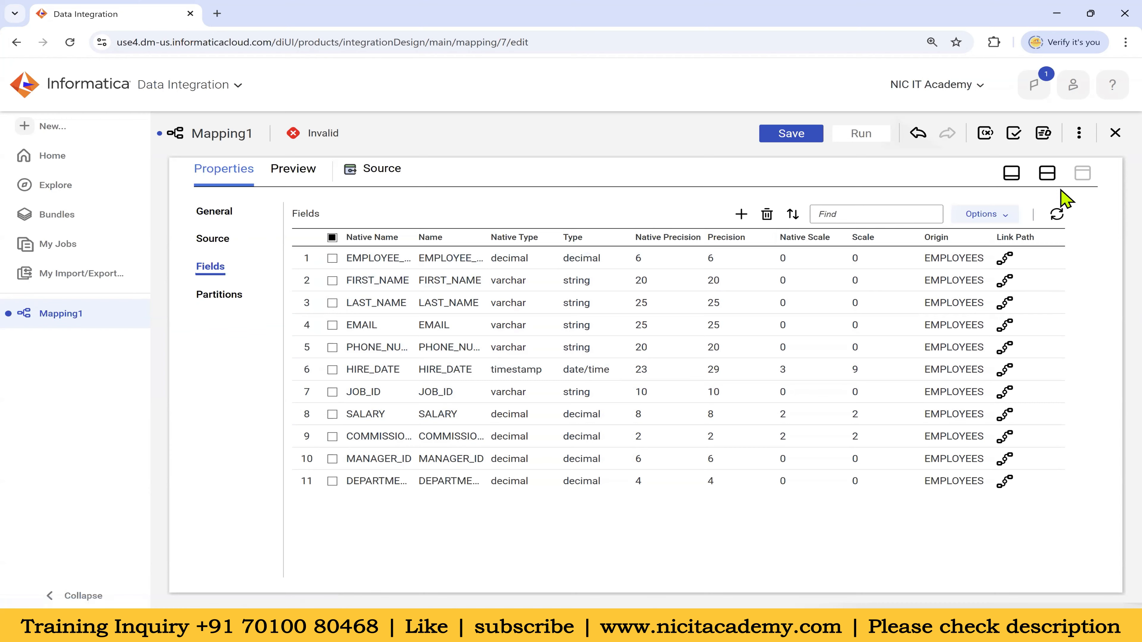
pyautogui.click(1047, 175)
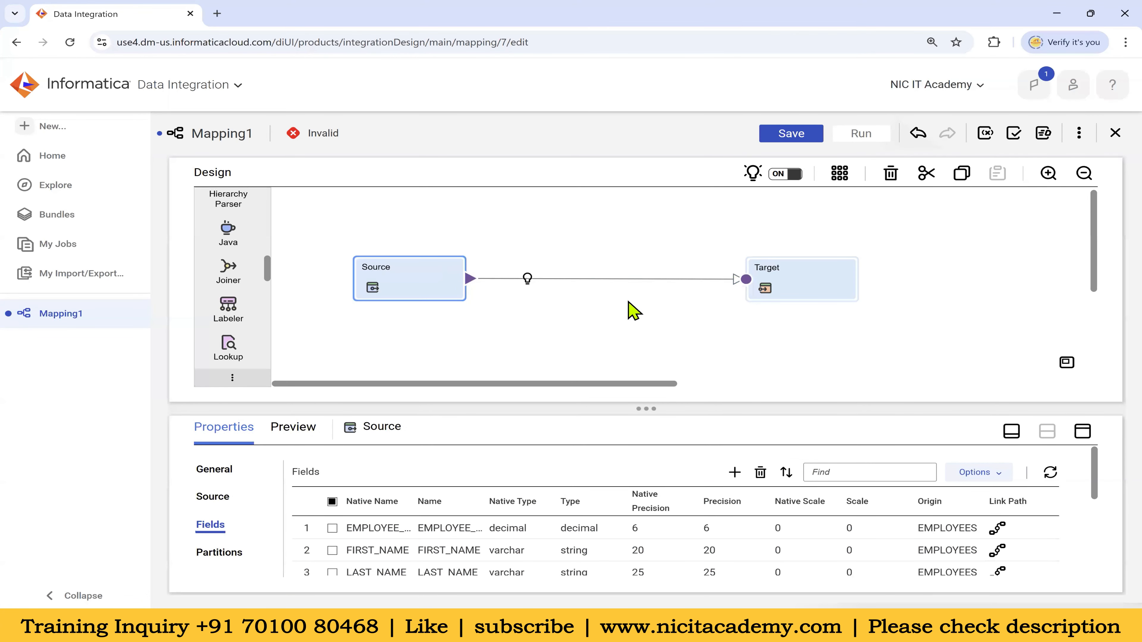
# Set the Target's connection to Oracle_Tgt and list its tables (T_EMPLOYEES, T_DEPARTMENTS, T_LOCATIONS)
pyautogui.click(816, 287)
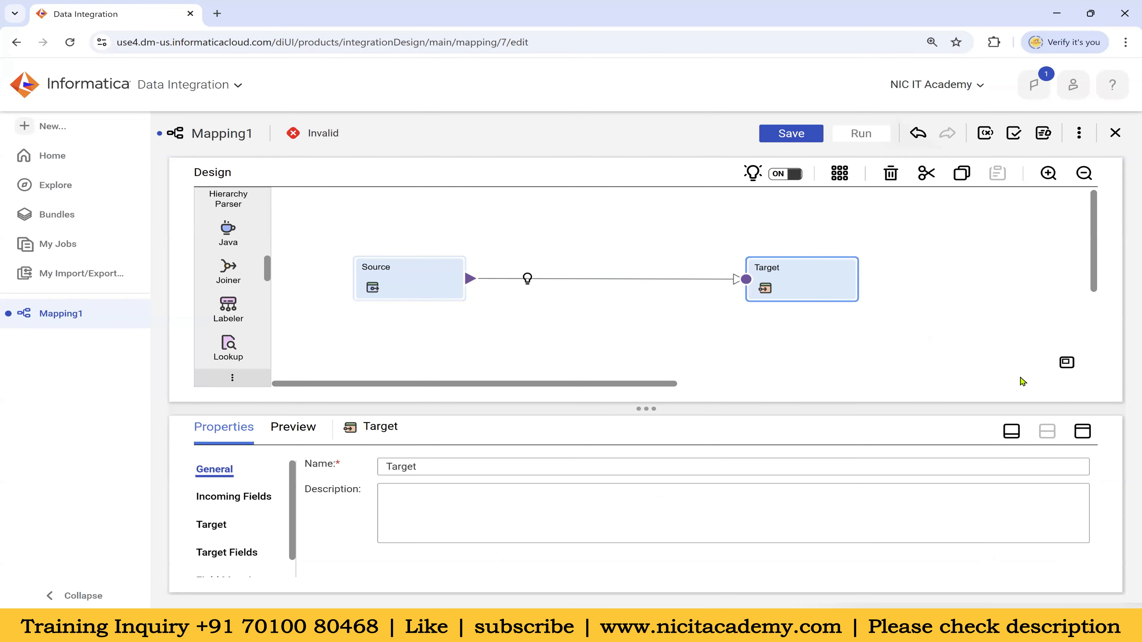
pyautogui.click(1082, 432)
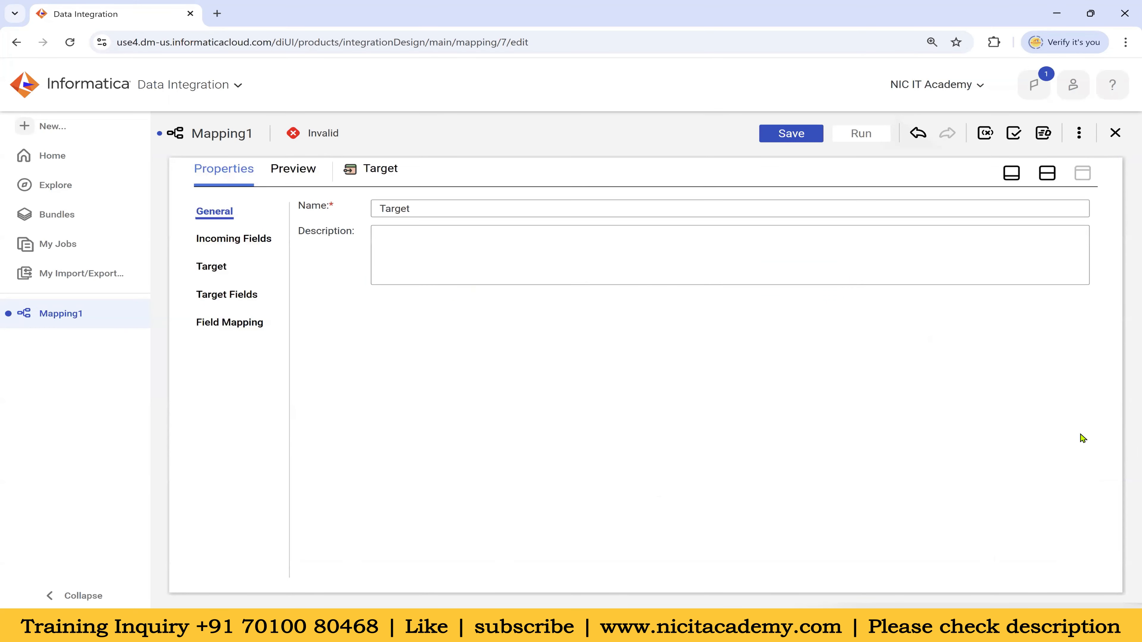
pyautogui.click(211, 268)
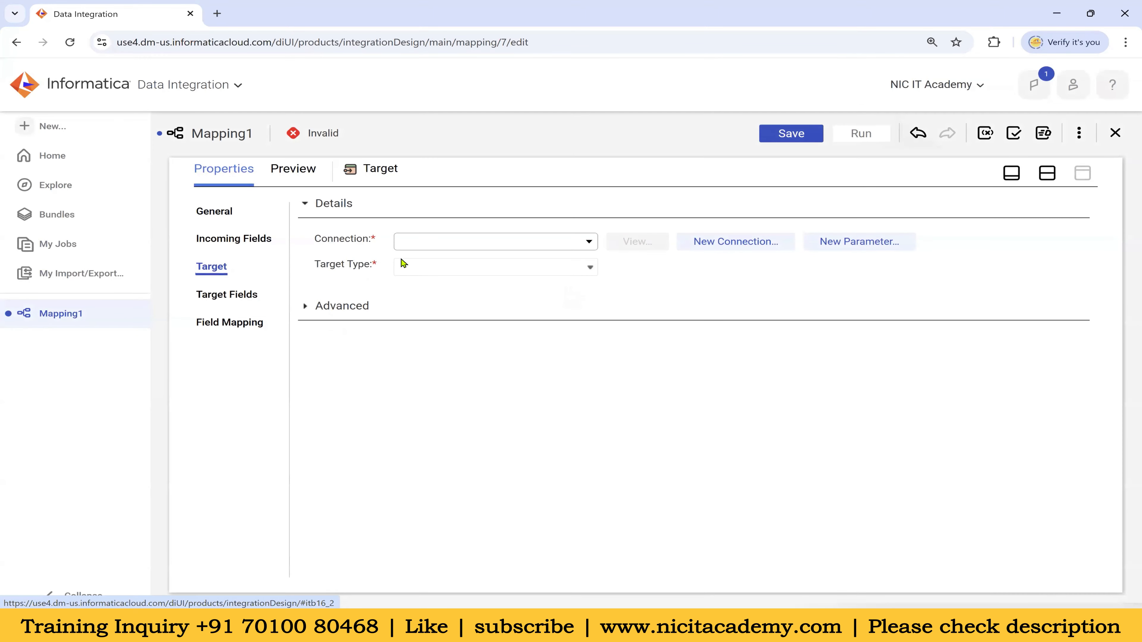
pyautogui.click(436, 243)
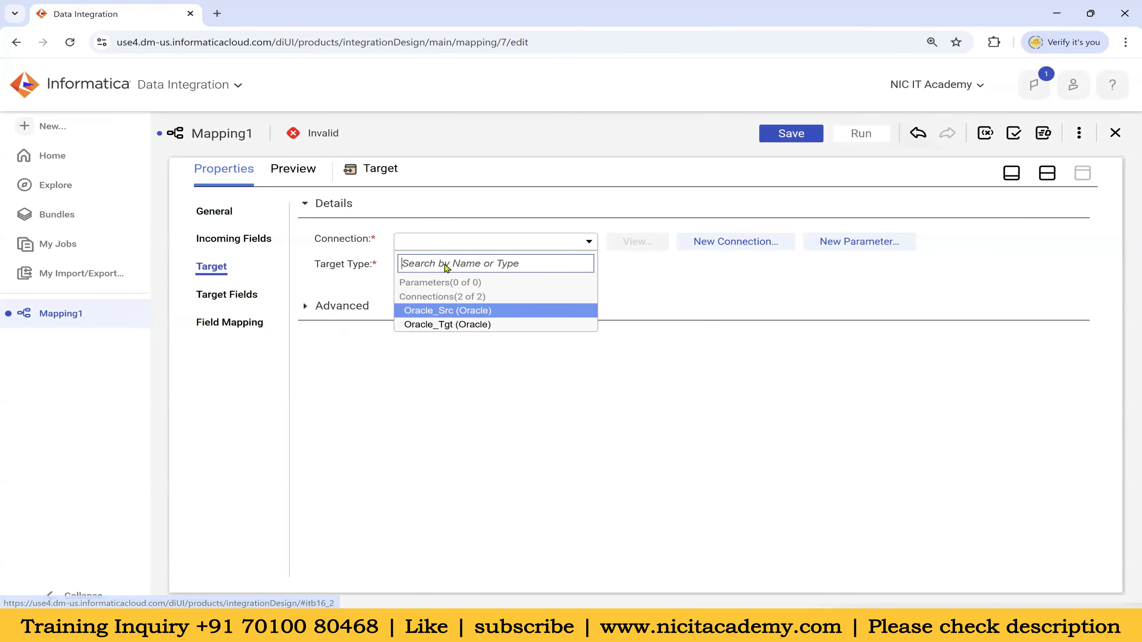
pyautogui.click(473, 324)
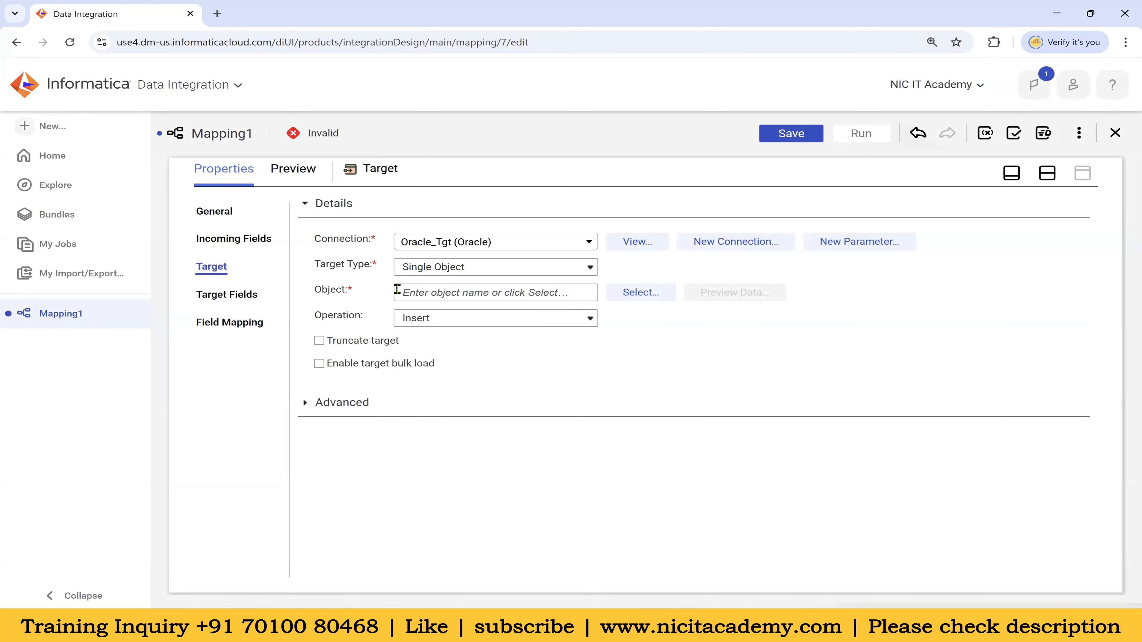
pyautogui.click(640, 293)
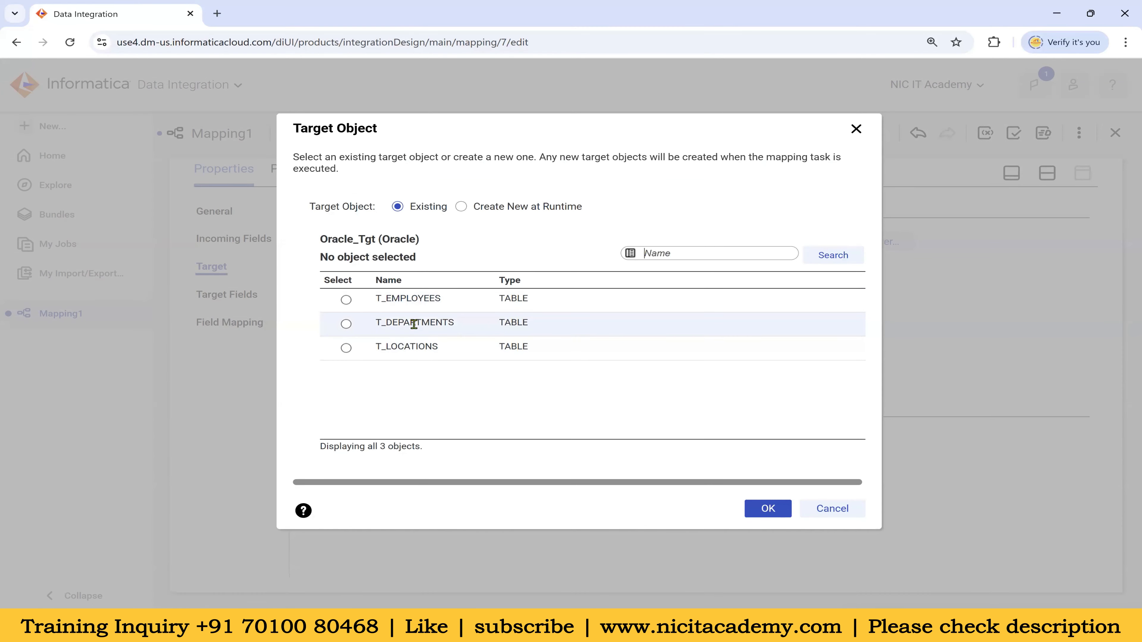
# Choose T_EMPLOYEES in the Target Object dialog and confirm it as the target
pyautogui.click(477, 308)
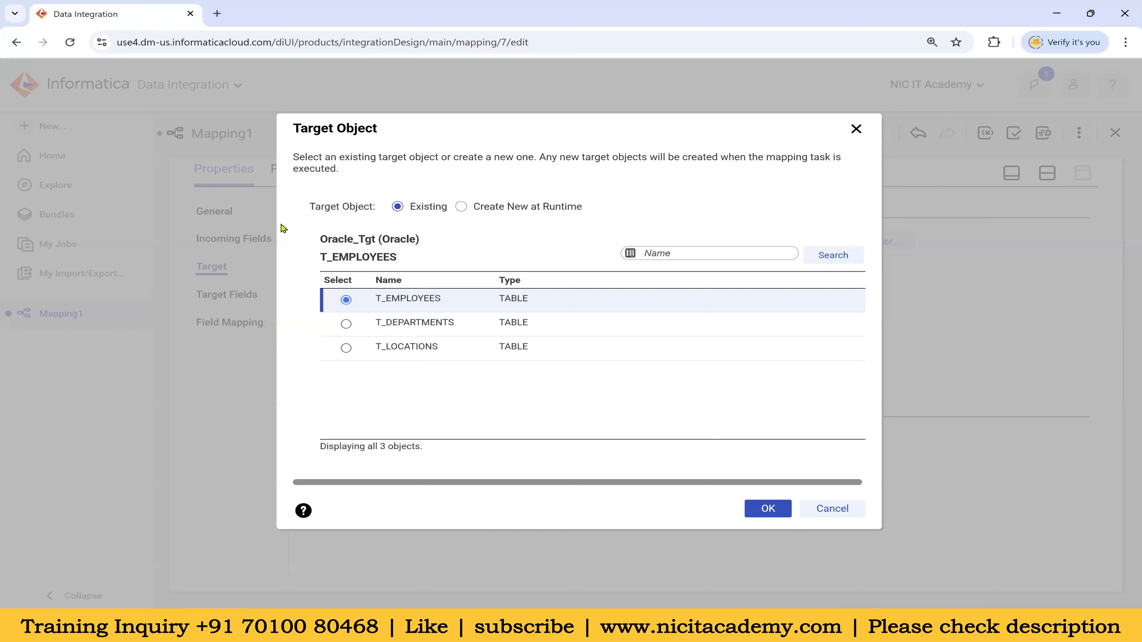
pyautogui.moveTo(311, 212); pyautogui.dragTo(377, 214)
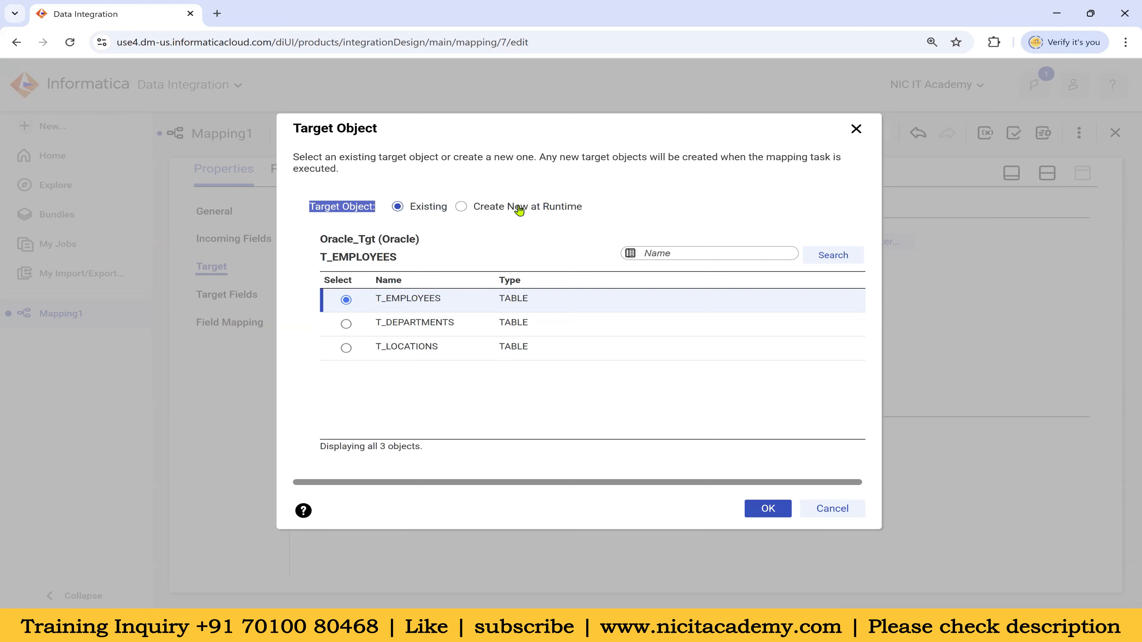
pyautogui.click(522, 226)
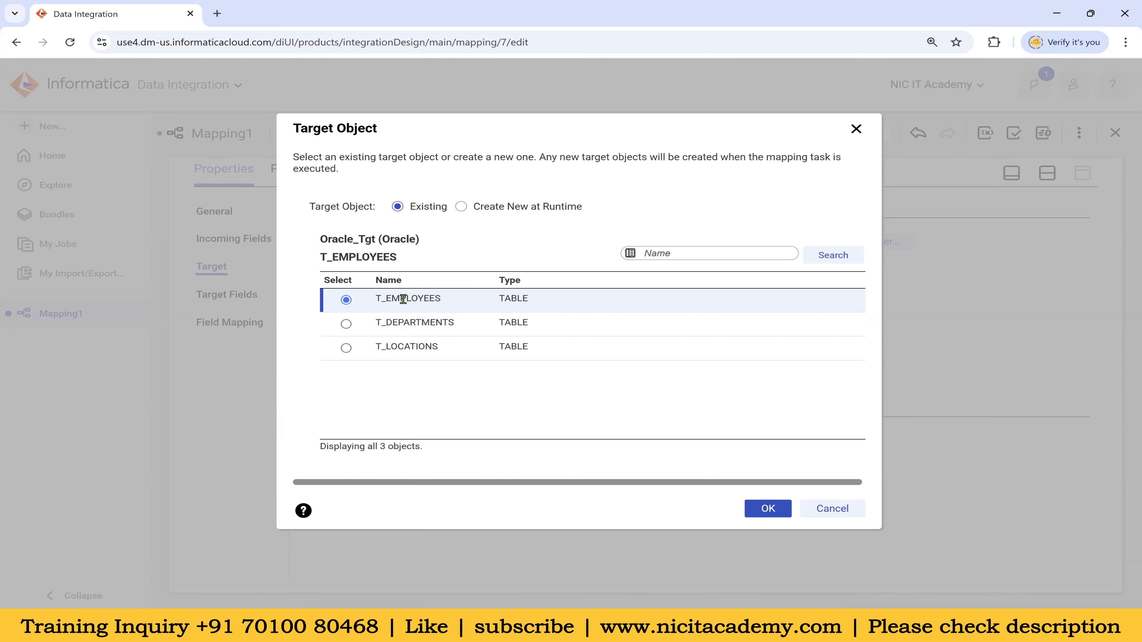
pyautogui.click(768, 509)
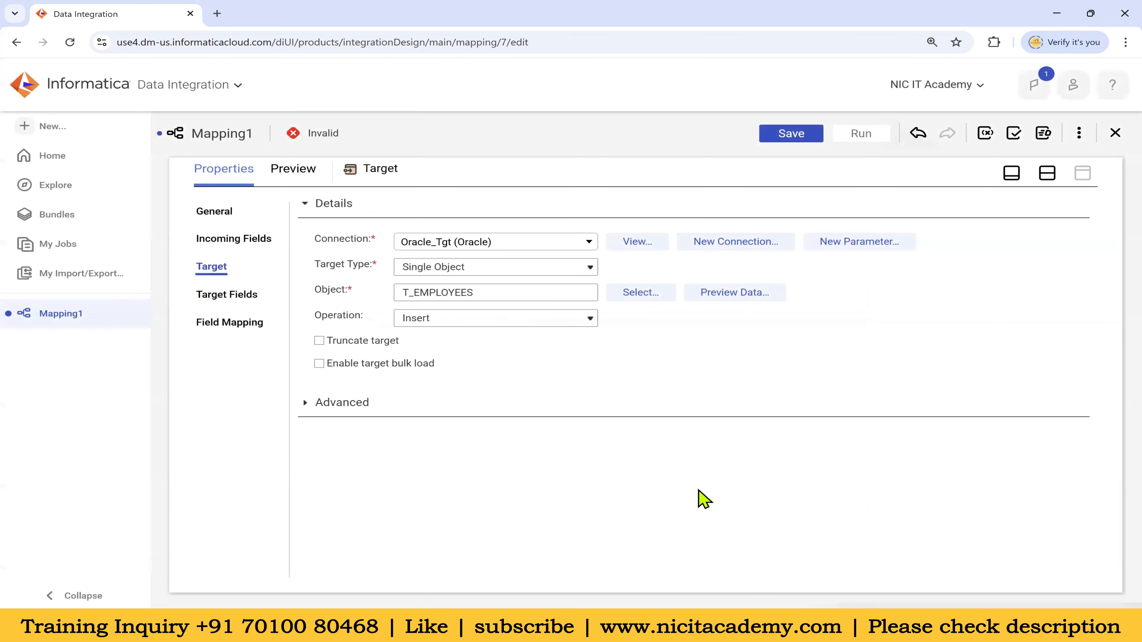
pyautogui.doubleClick(476, 296)
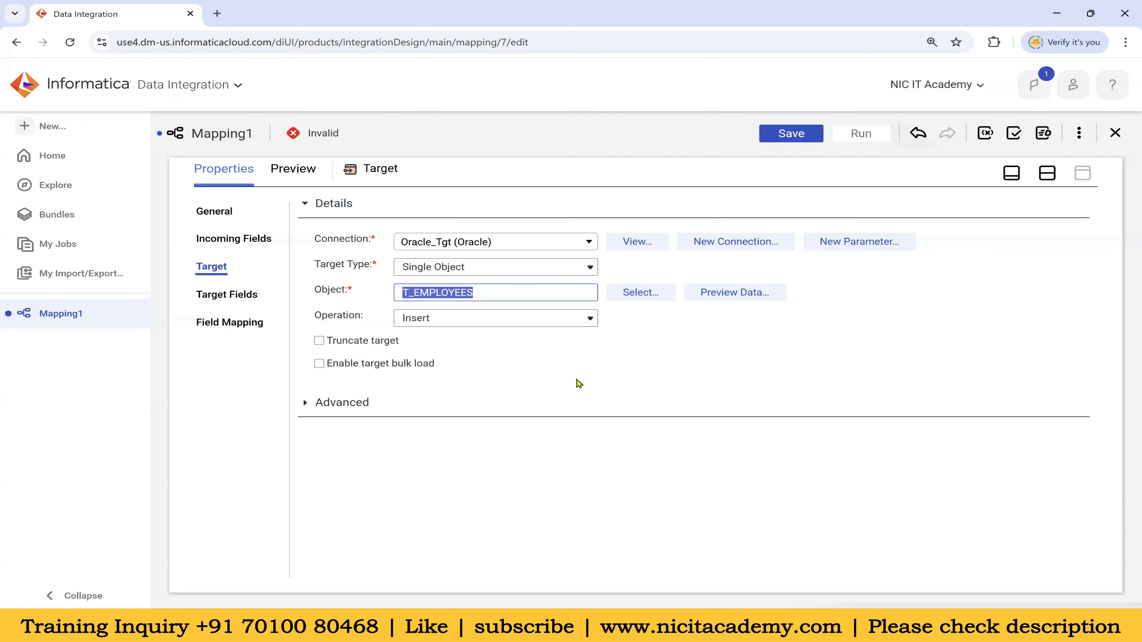
pyautogui.click(482, 354)
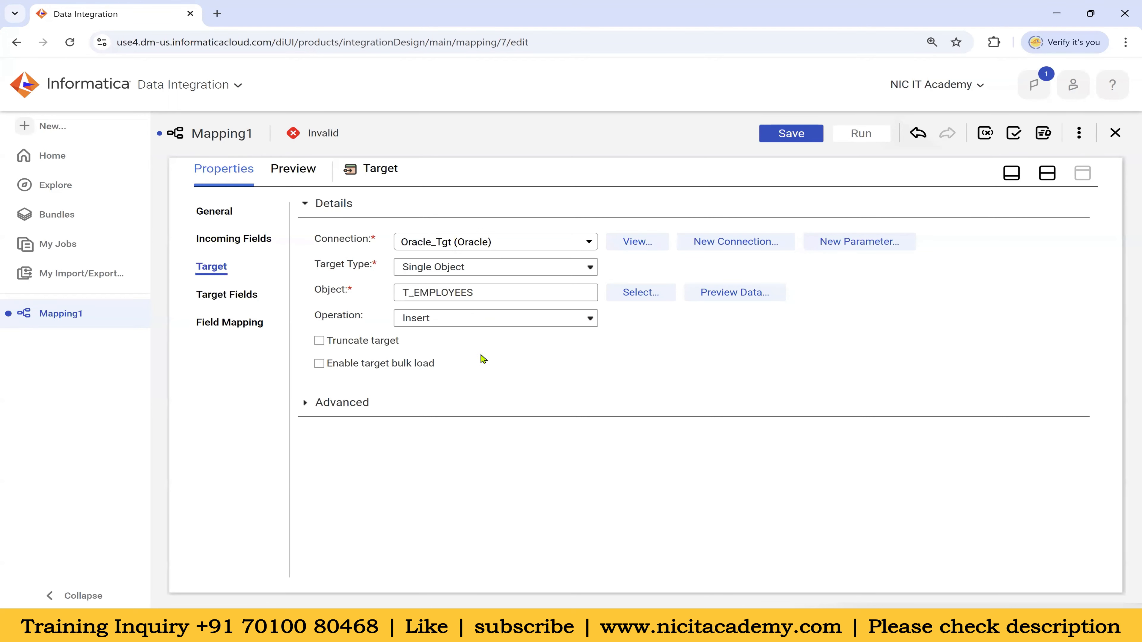
pyautogui.moveTo(314, 317); pyautogui.dragTo(363, 320)
pyautogui.click(458, 322)
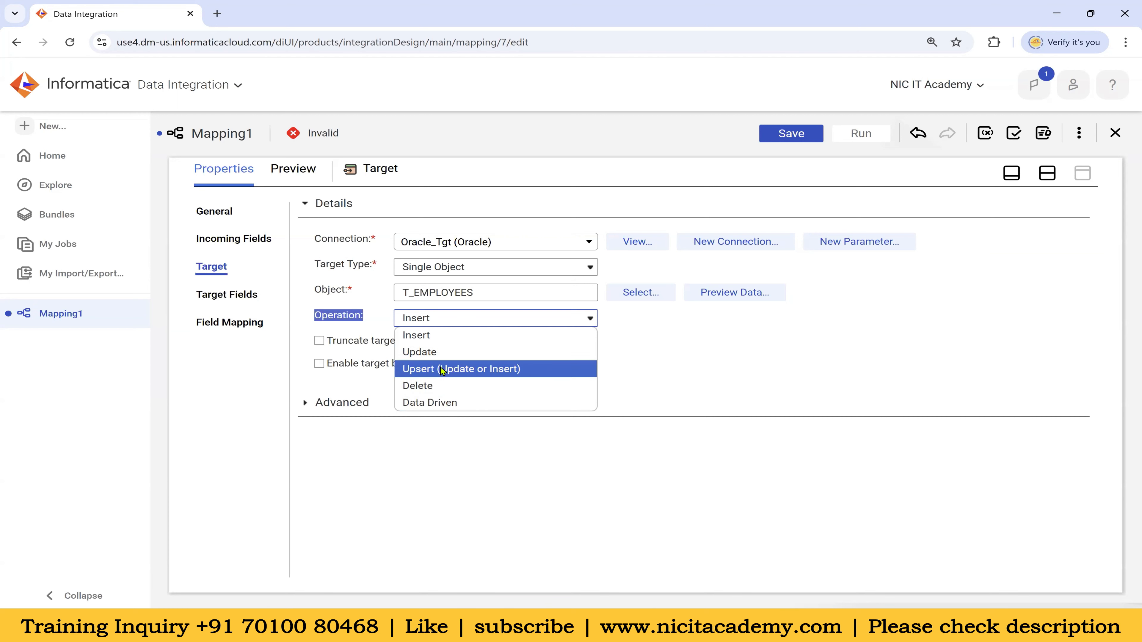
pyautogui.click(627, 367)
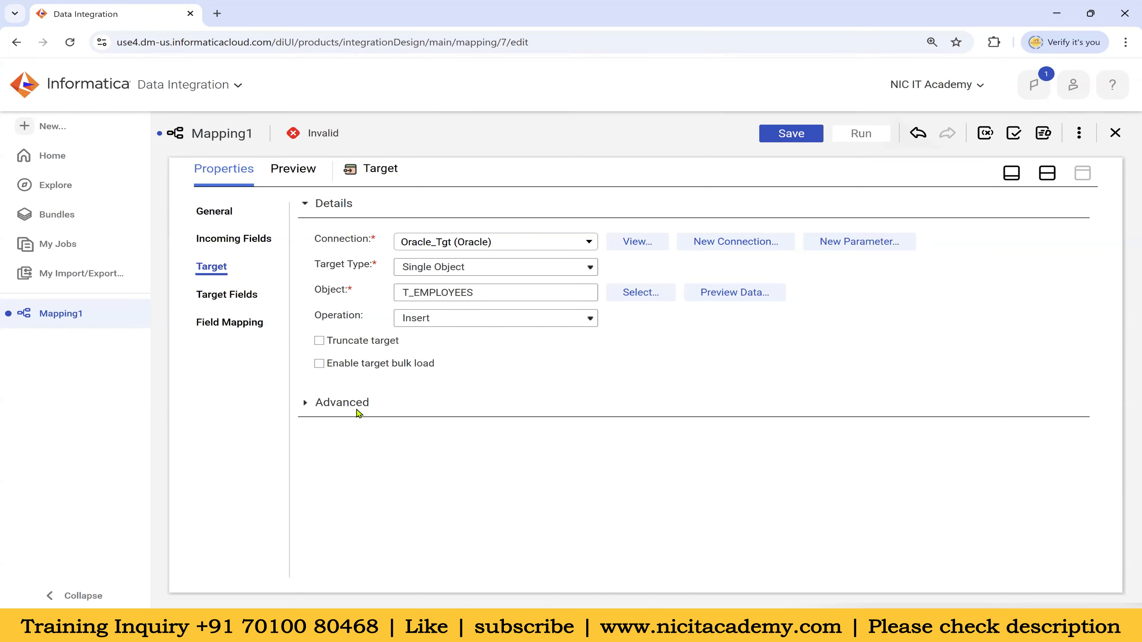
pyautogui.moveTo(318, 320); pyautogui.dragTo(359, 319)
# Enable truncating the target table before load, then draw a rounded box on the right of the Paint canvas
pyautogui.click(570, 388)
pyautogui.click(320, 341)
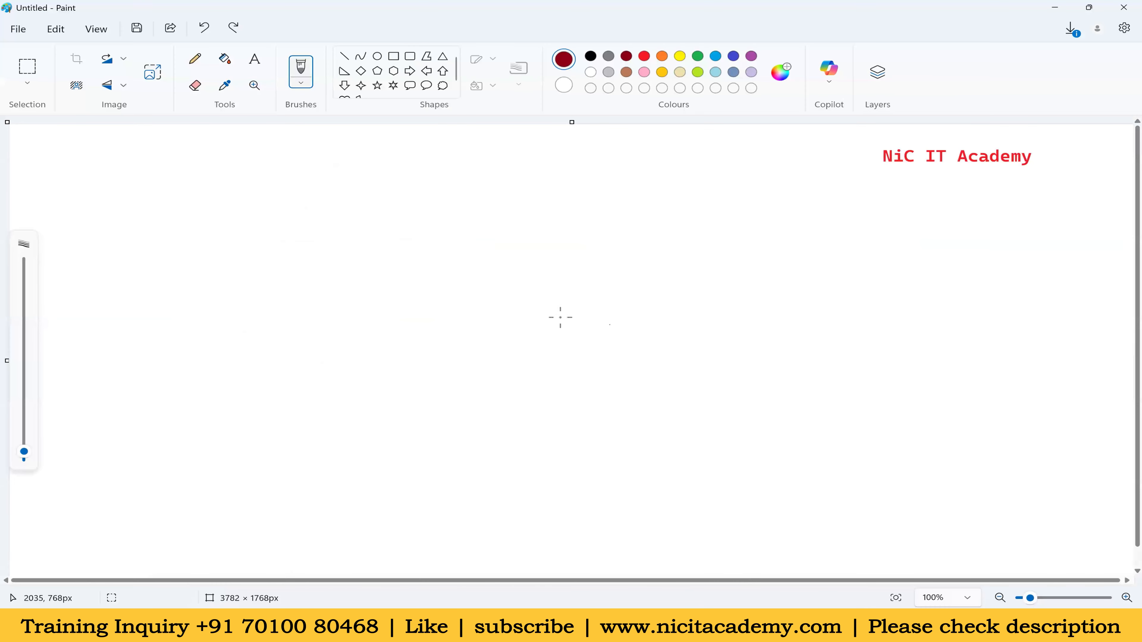
pyautogui.click(410, 55)
pyautogui.moveTo(575, 247); pyautogui.dragTo(760, 395)
pyautogui.moveTo(698, 351); pyautogui.dragTo(826, 398)
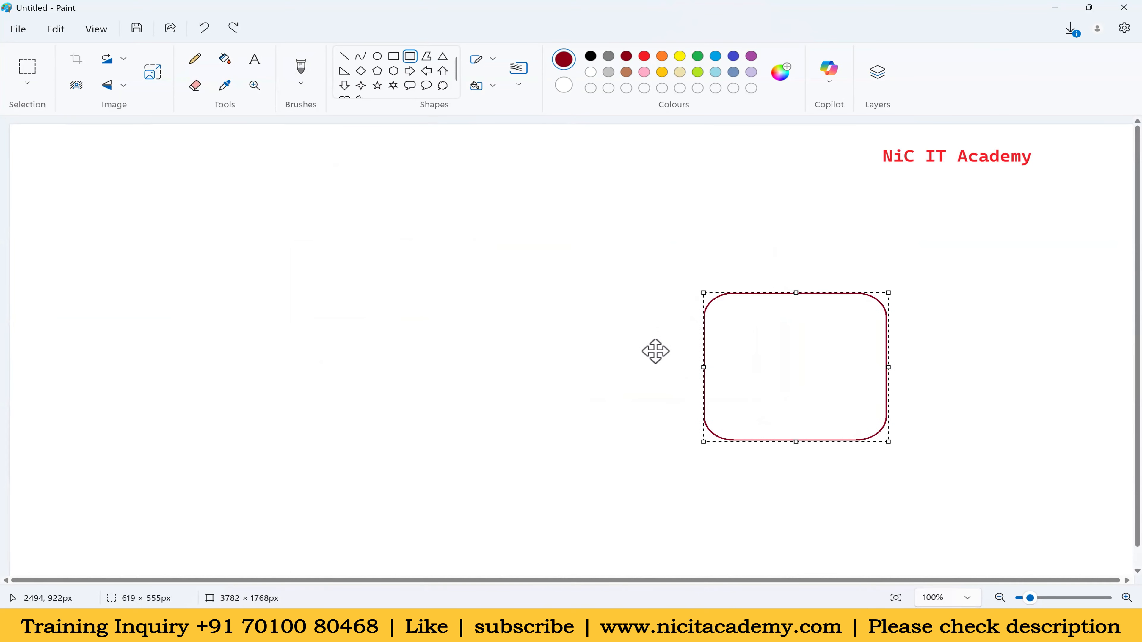
# Add a tall rounded box in the middle and a third rounded box on the left
pyautogui.moveTo(362, 215); pyautogui.dragTo(577, 464)
pyautogui.moveTo(98, 265); pyautogui.dragTo(250, 404)
pyautogui.moveTo(202, 326)
pyautogui.mouseDown()
pyautogui.moveTo(191, 344)
pyautogui.moveTo(345, 347)
pyautogui.mouseUp()
pyautogui.click(301, 68)
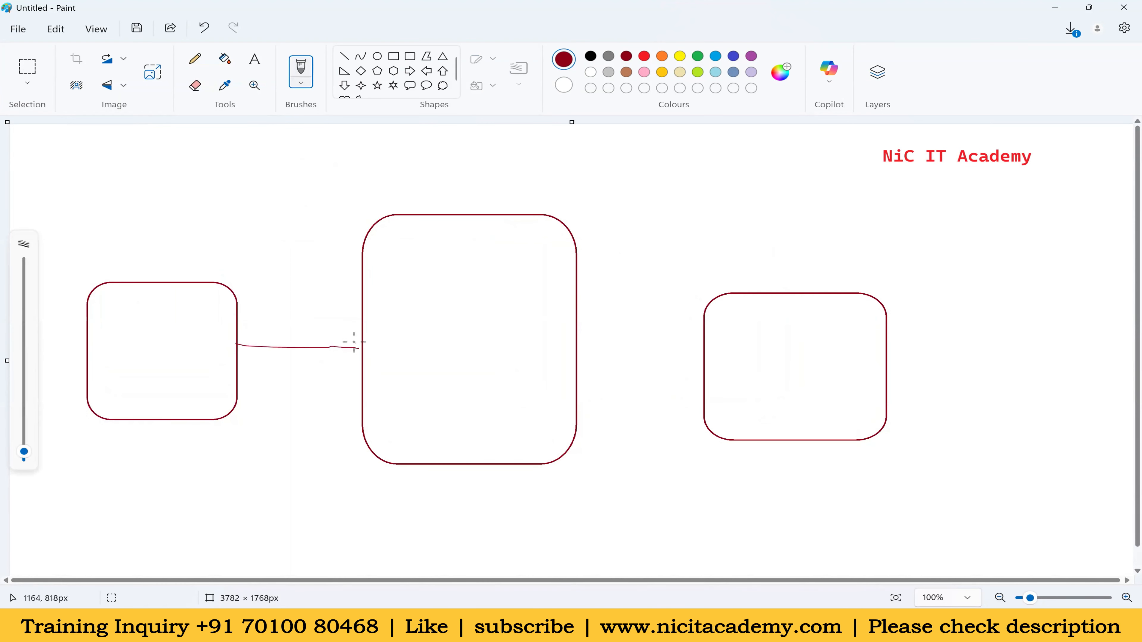
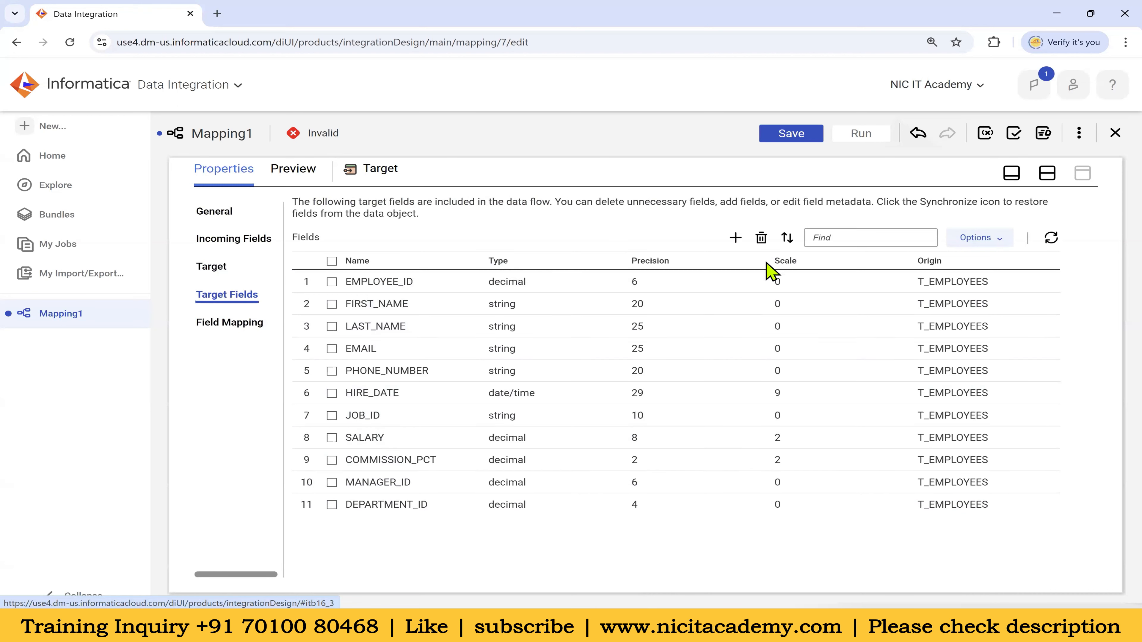
# Show the target's Field Mapping page, with 0 of 11 T_EMPLOYEES fields mapped
pyautogui.click(243, 331)
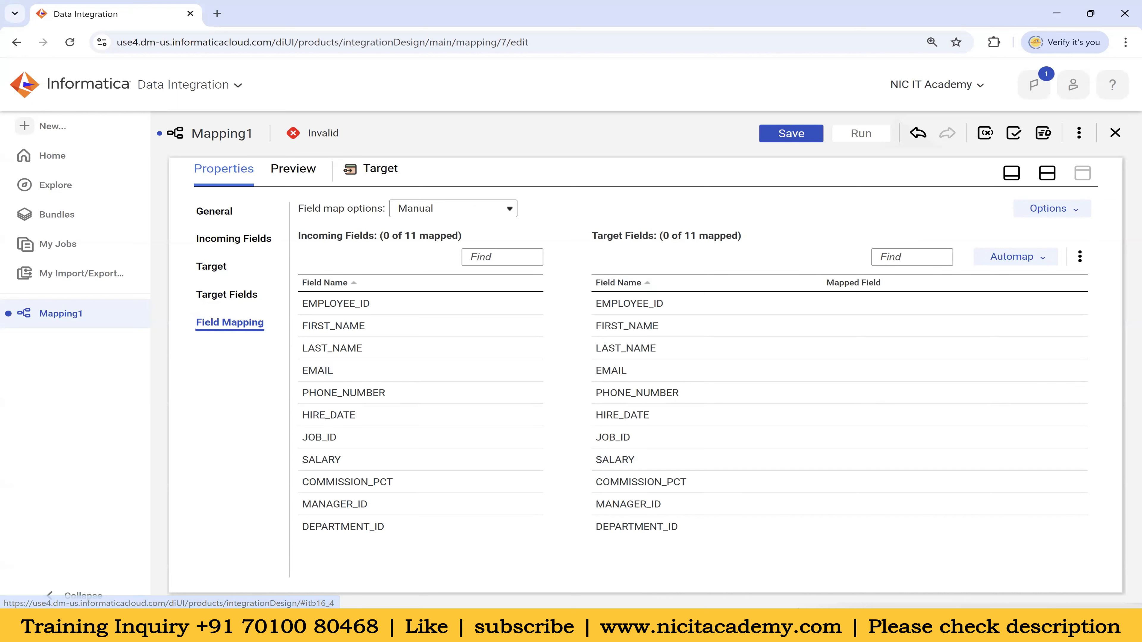
pyautogui.moveTo(802, 626)
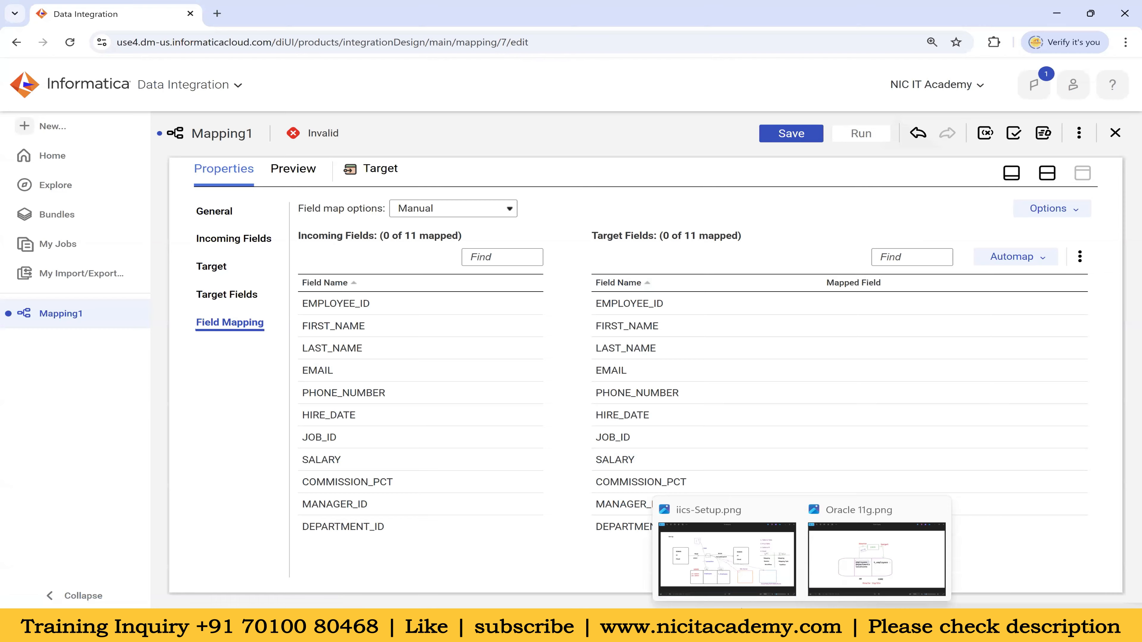
pyautogui.click(741, 617)
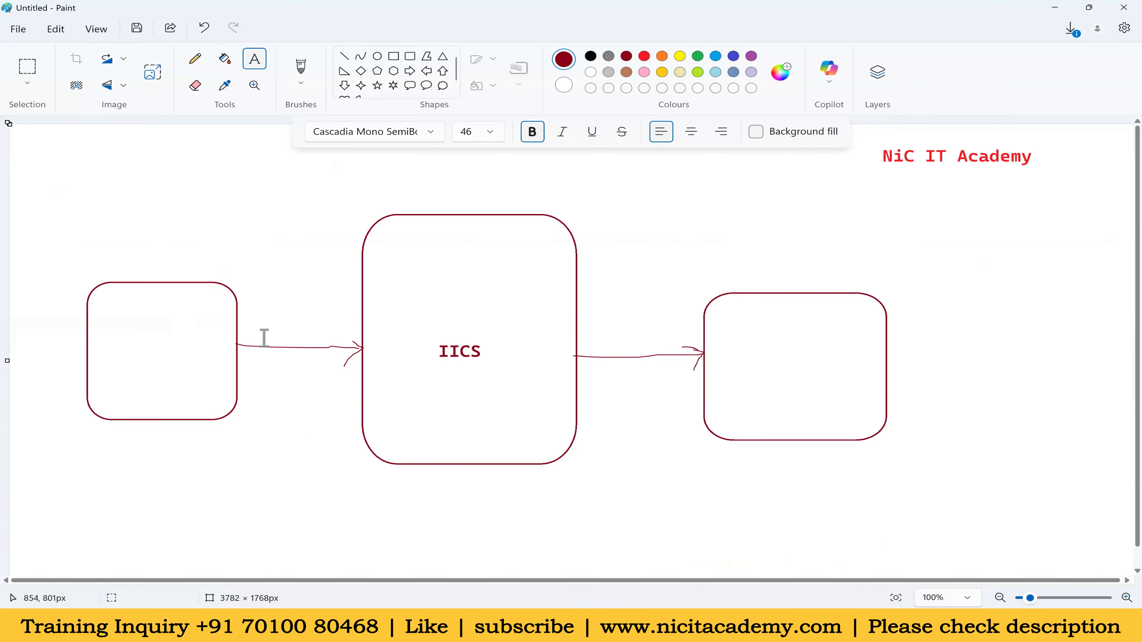
pyautogui.click(301, 71)
pyautogui.moveTo(237, 326); pyautogui.dragTo(376, 299)
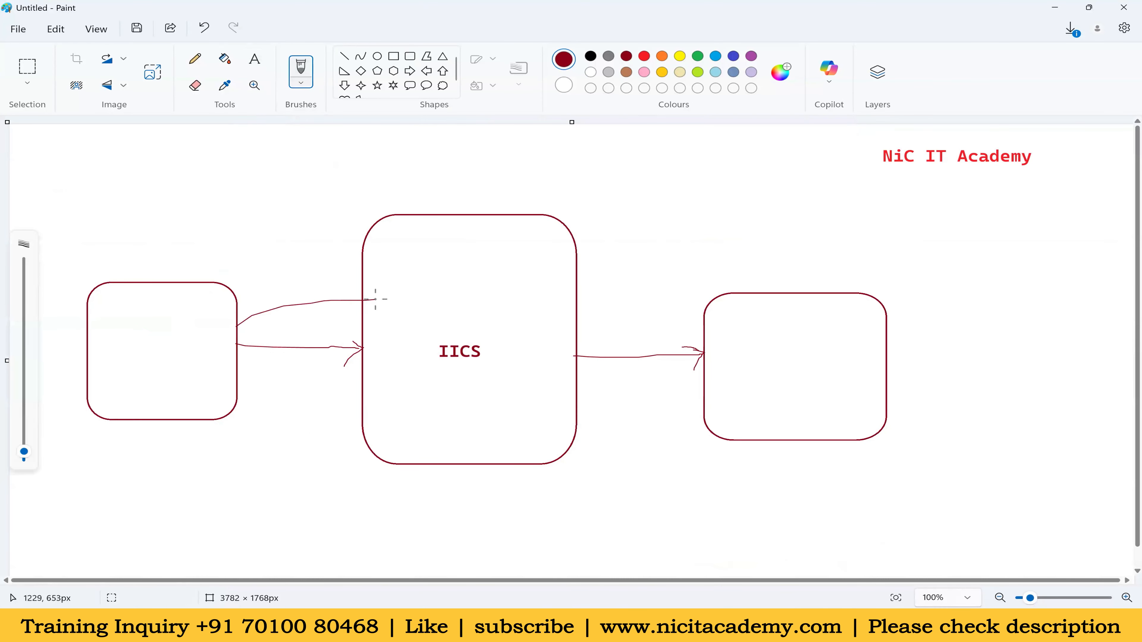
pyautogui.moveTo(234, 335); pyautogui.dragTo(366, 323)
pyautogui.hotkey('ctrl', 'z')
pyautogui.hotkey('ctrl', 'z')
pyautogui.click(618, 626)
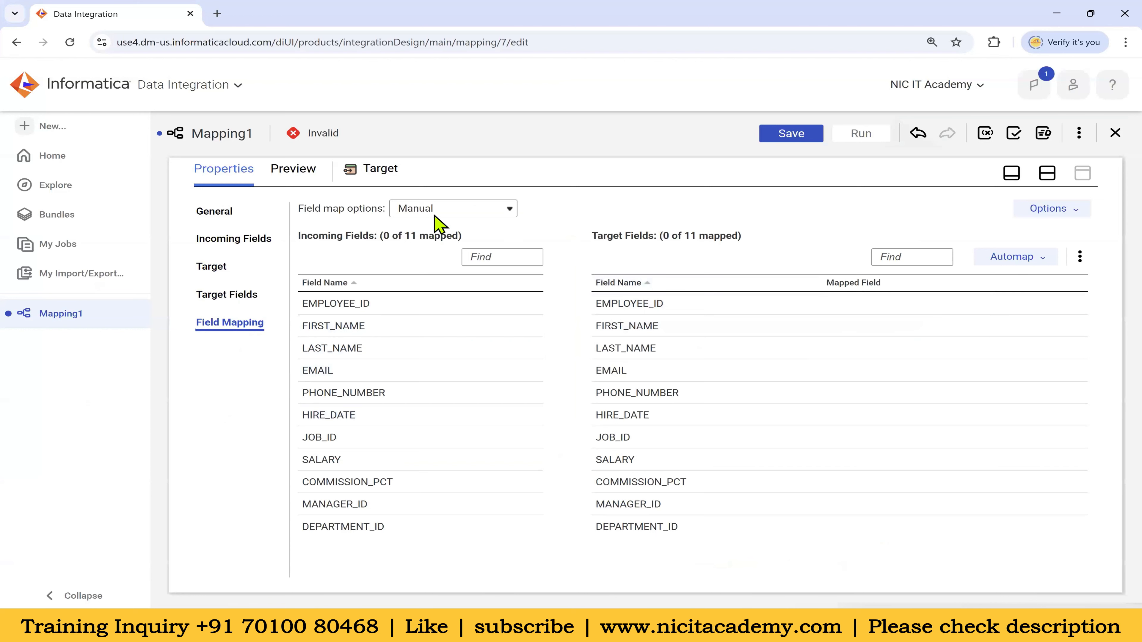
pyautogui.moveTo(303, 208); pyautogui.dragTo(384, 211)
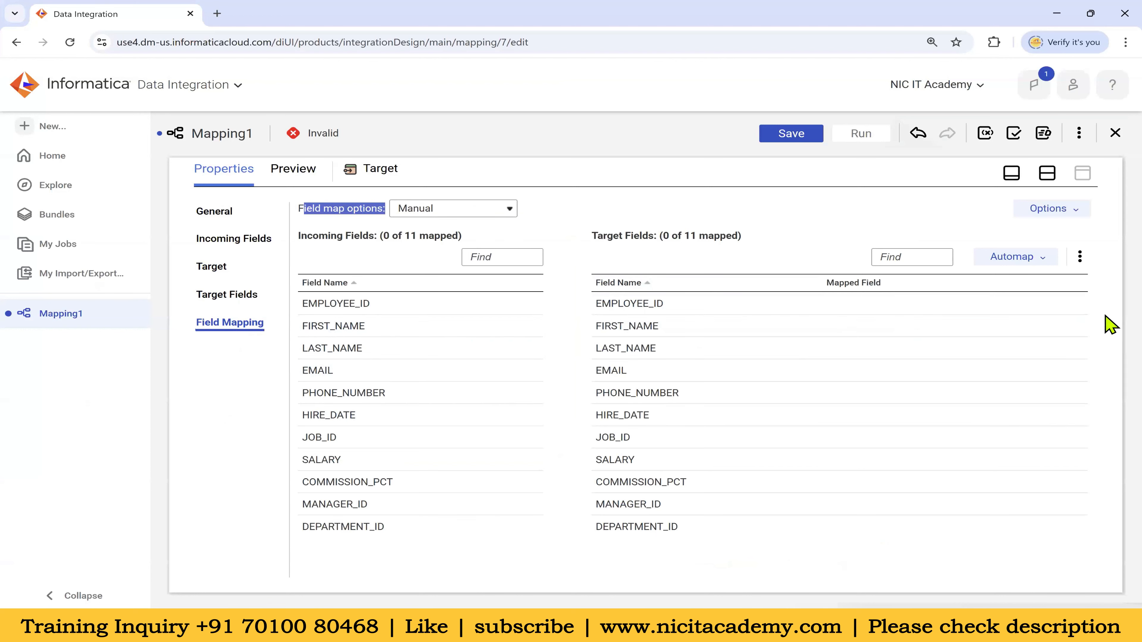
# Try Smart Map automapping, then clear all existing field mappings
pyautogui.click(1042, 260)
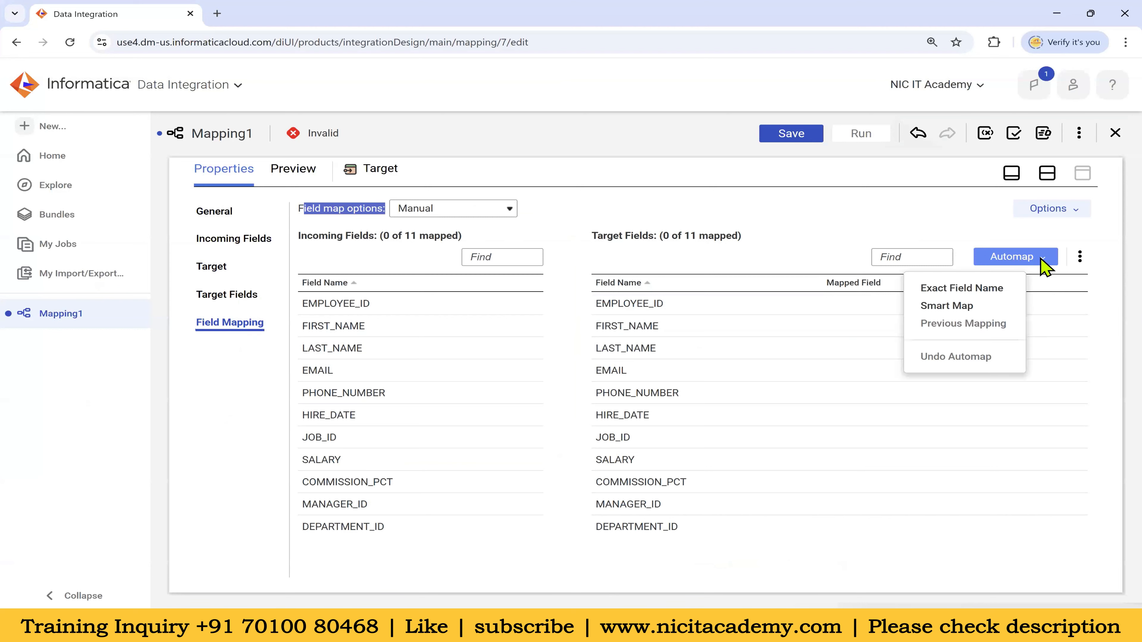
pyautogui.click(969, 308)
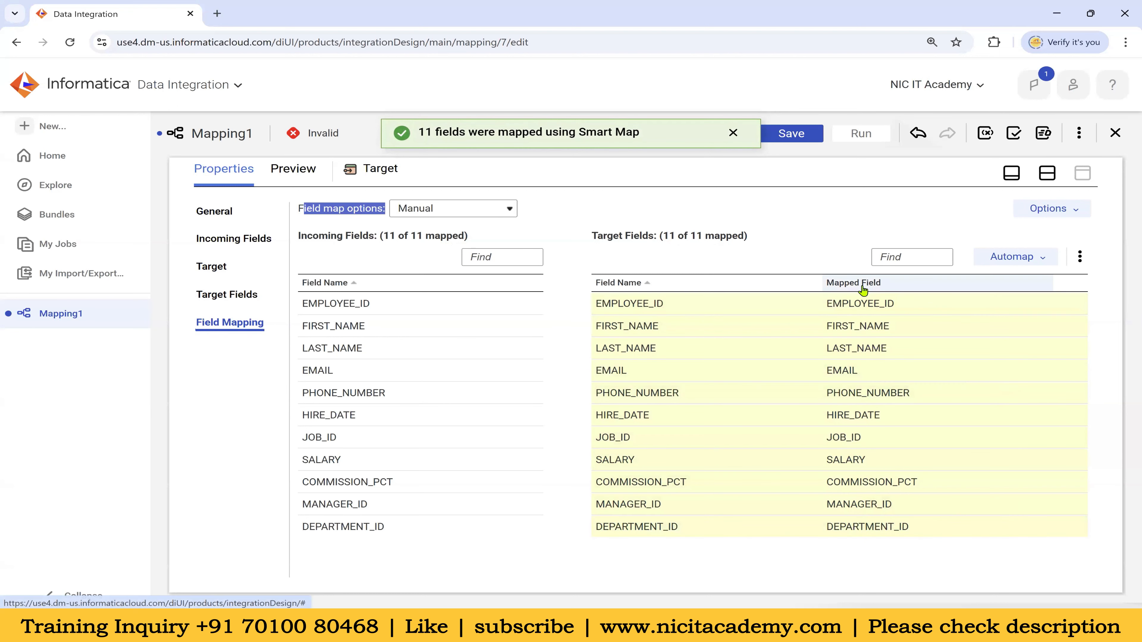
pyautogui.click(1046, 260)
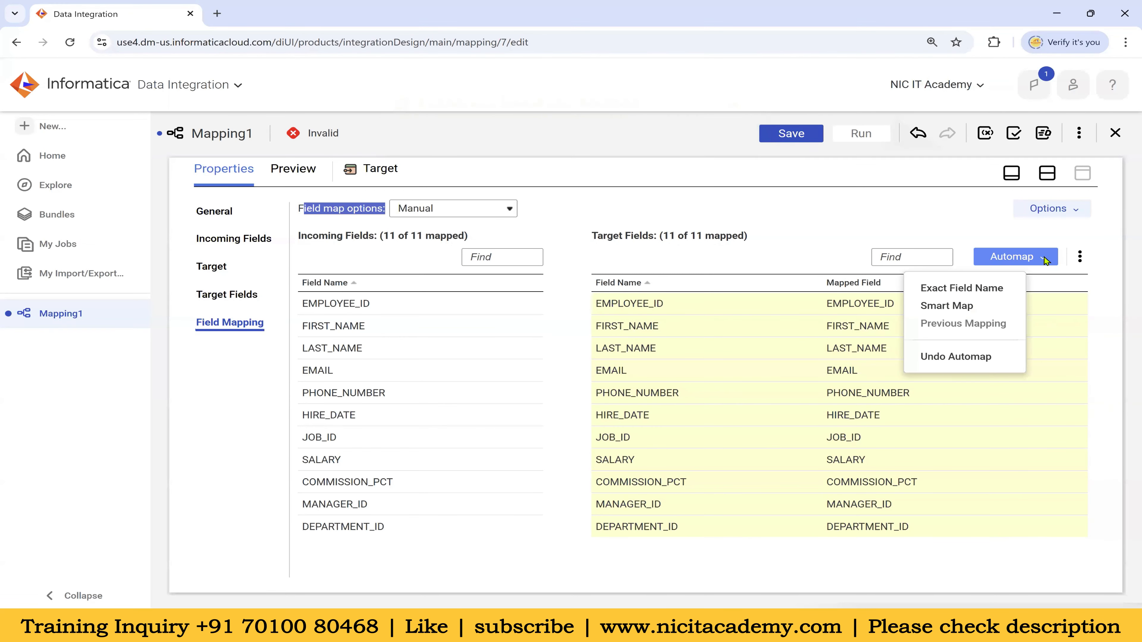
pyautogui.click(1079, 256)
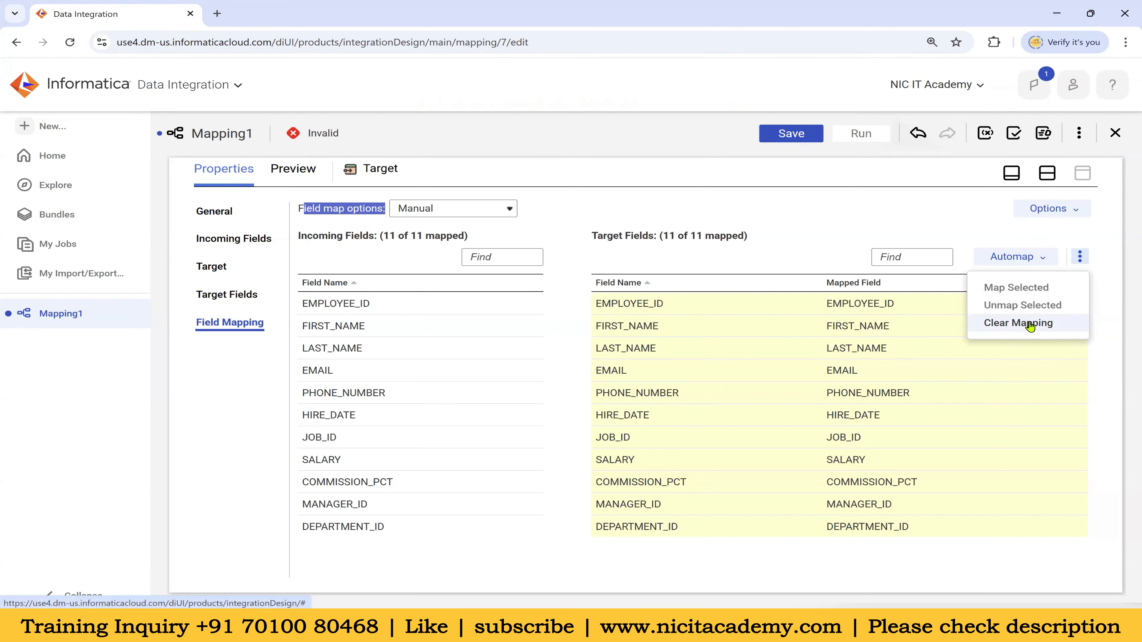
pyautogui.click(1035, 324)
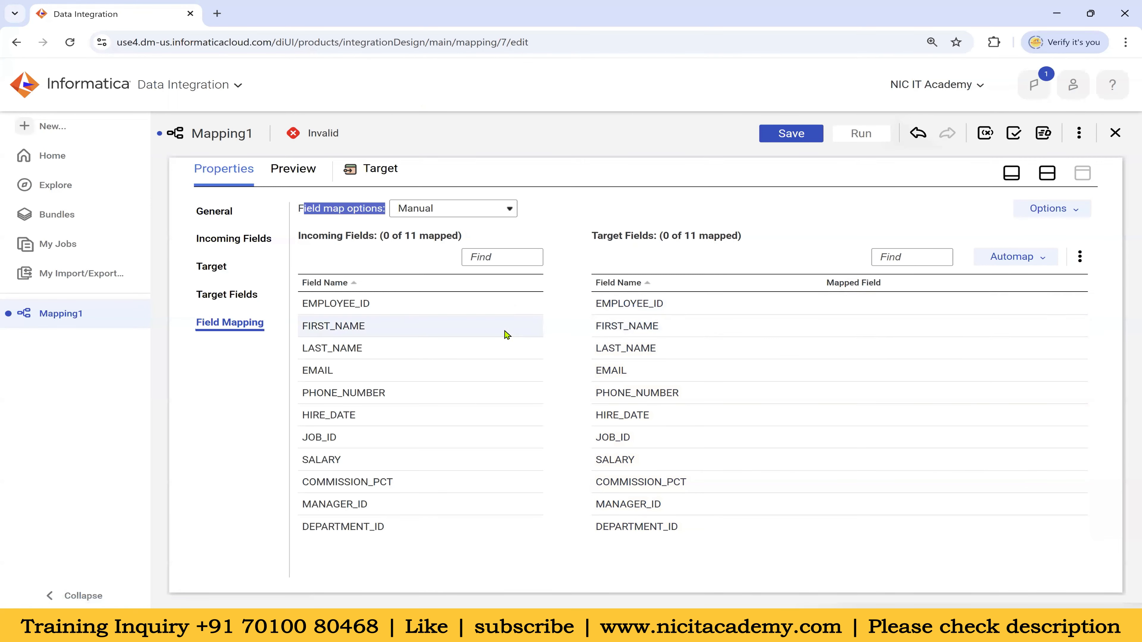
# Map EMPLOYEE_ID, FIRST_NAME and LAST_NAME by hand, then Smart Map the remaining 8 fields
pyautogui.moveTo(341, 307); pyautogui.dragTo(694, 308)
pyautogui.moveTo(420, 335); pyautogui.dragTo(737, 332)
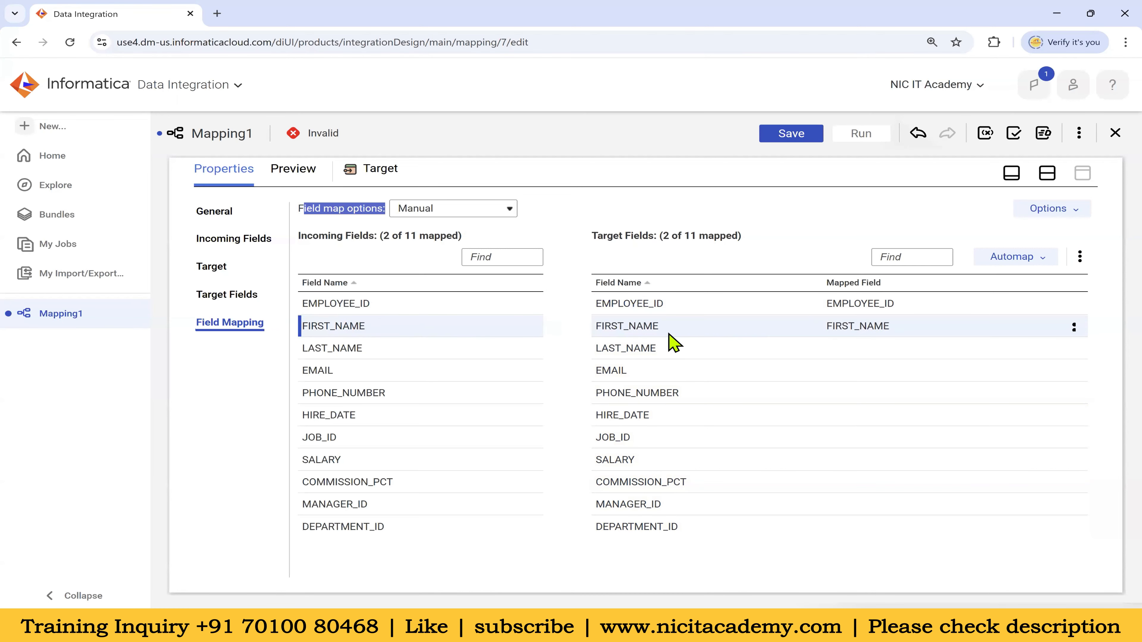
pyautogui.moveTo(383, 348); pyautogui.dragTo(770, 358)
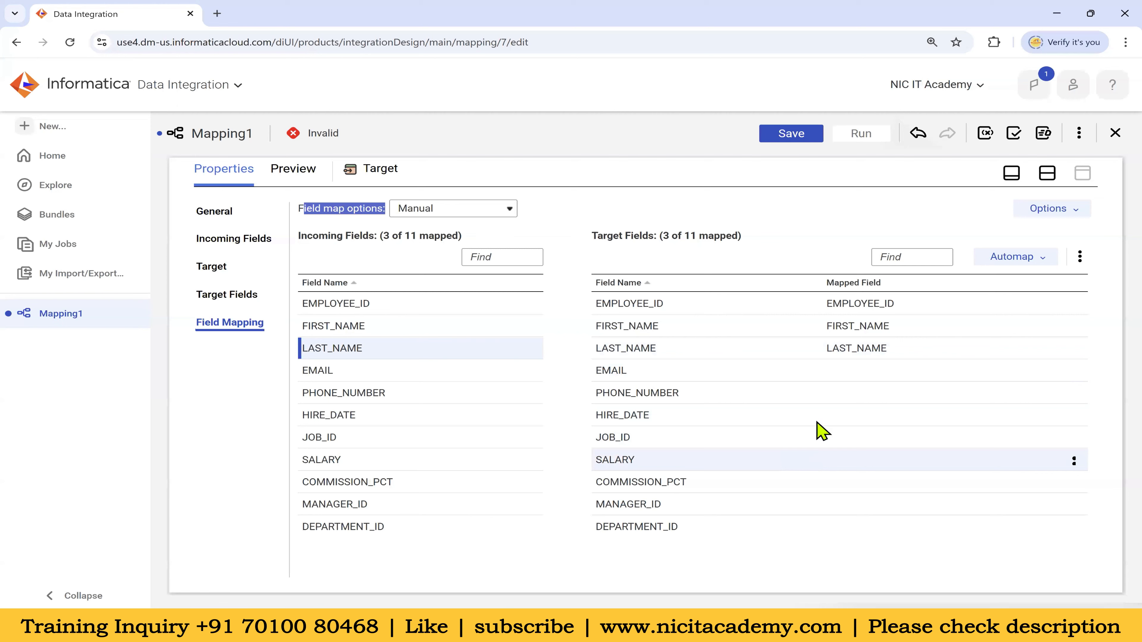
pyautogui.click(1042, 261)
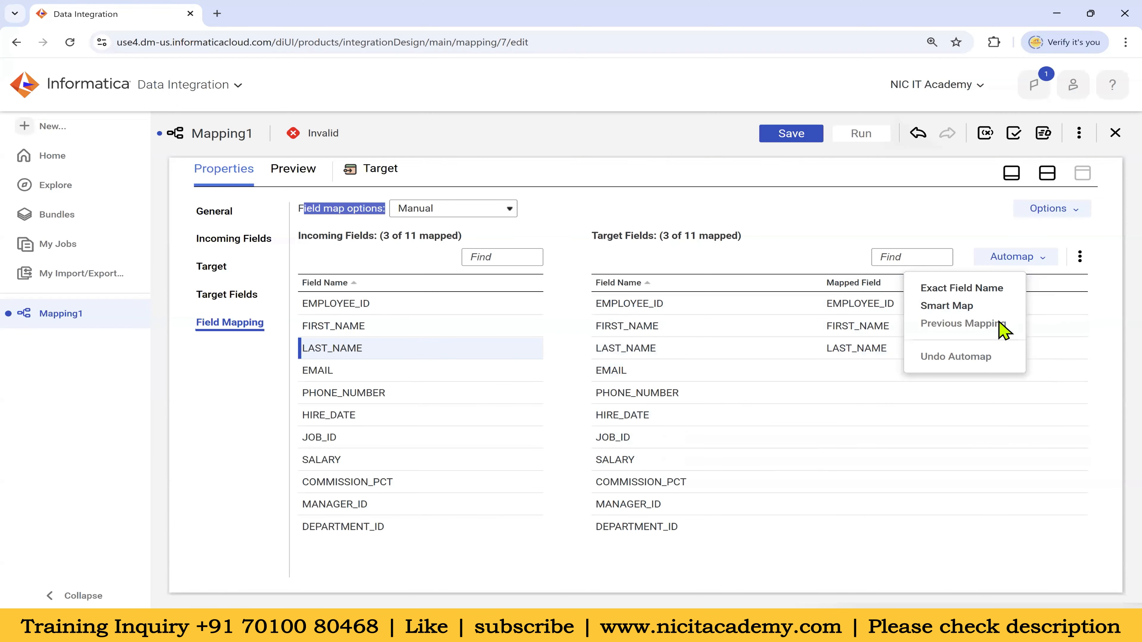
pyautogui.click(977, 304)
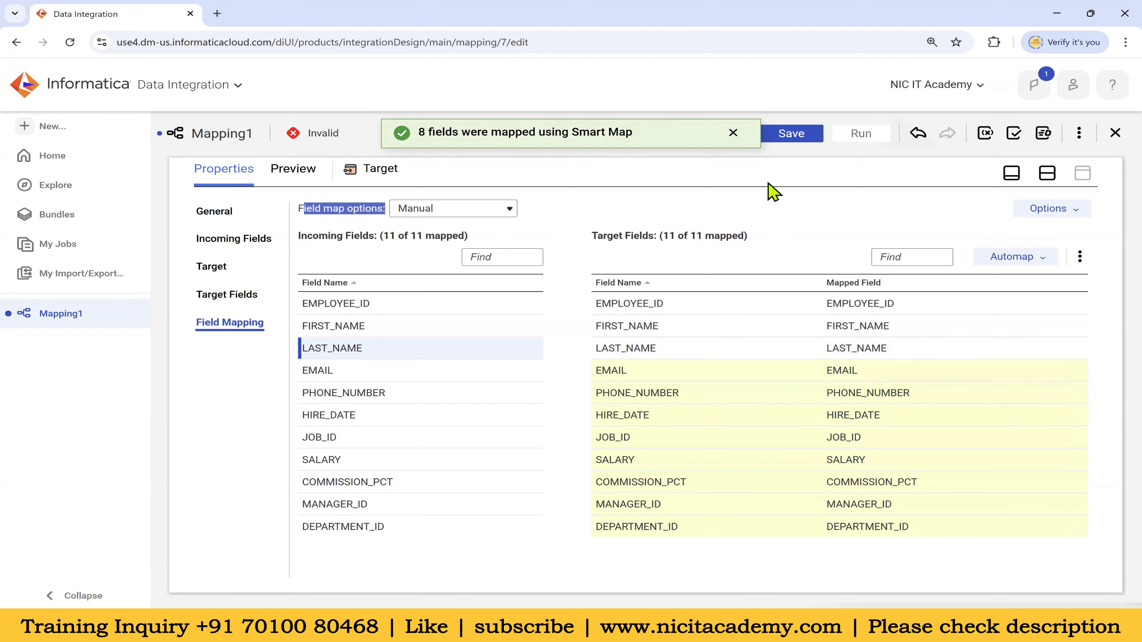
# Save m_Employees_Data_Load, validate it as 'Mapping is valid', and show its name, location and description
pyautogui.click(792, 135)
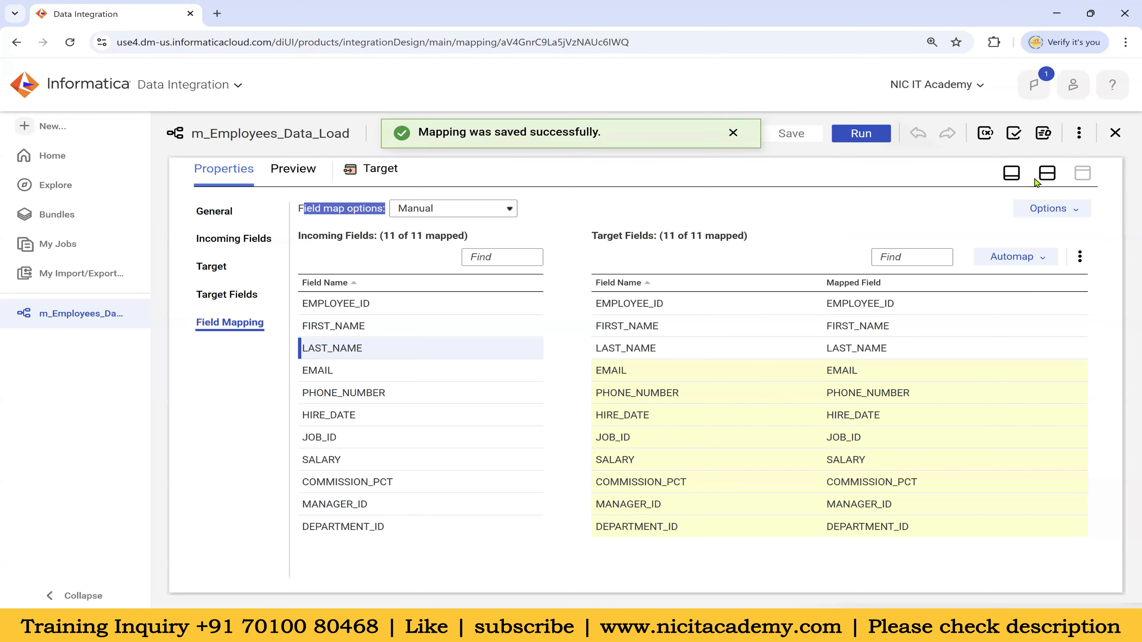
pyautogui.click(1046, 174)
pyautogui.doubleClick(428, 134)
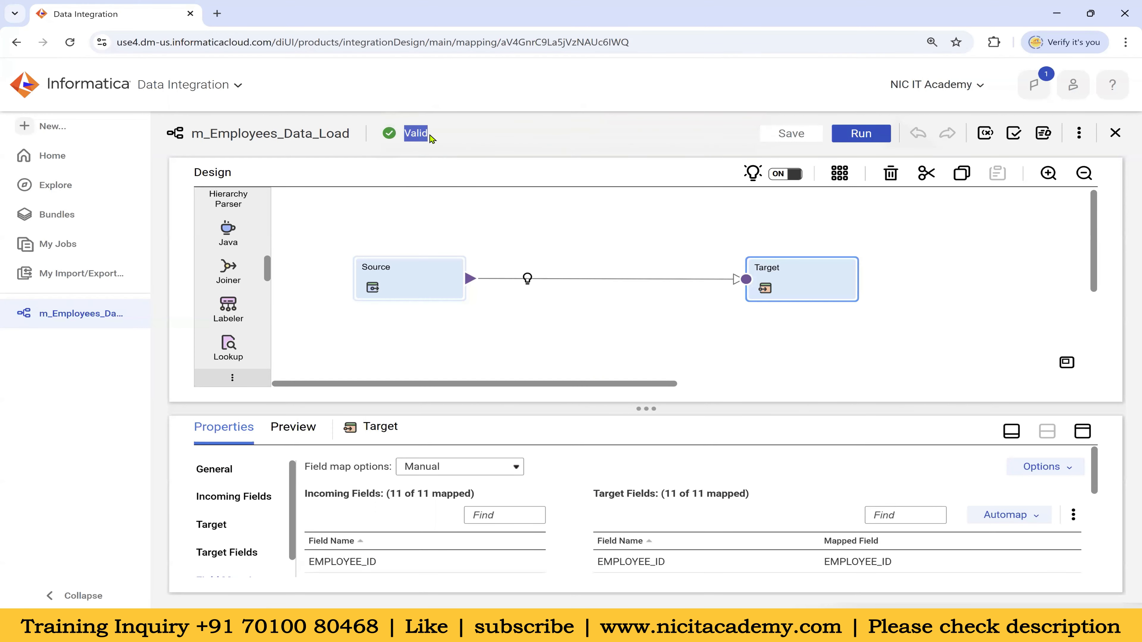
pyautogui.click(1013, 135)
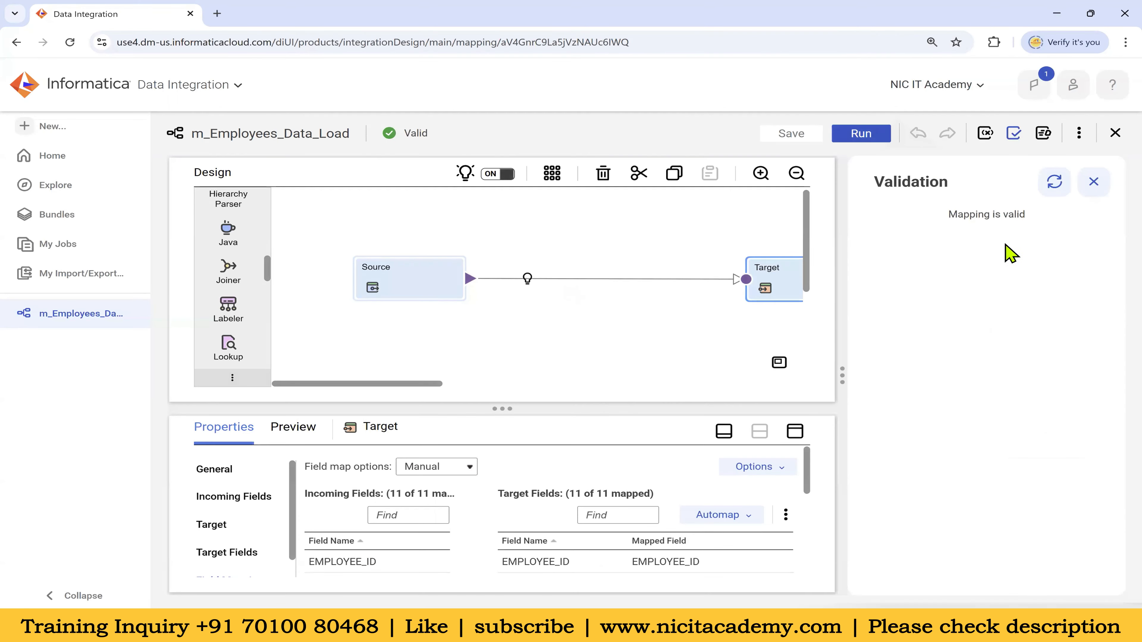
pyautogui.moveTo(960, 216); pyautogui.dragTo(1066, 216)
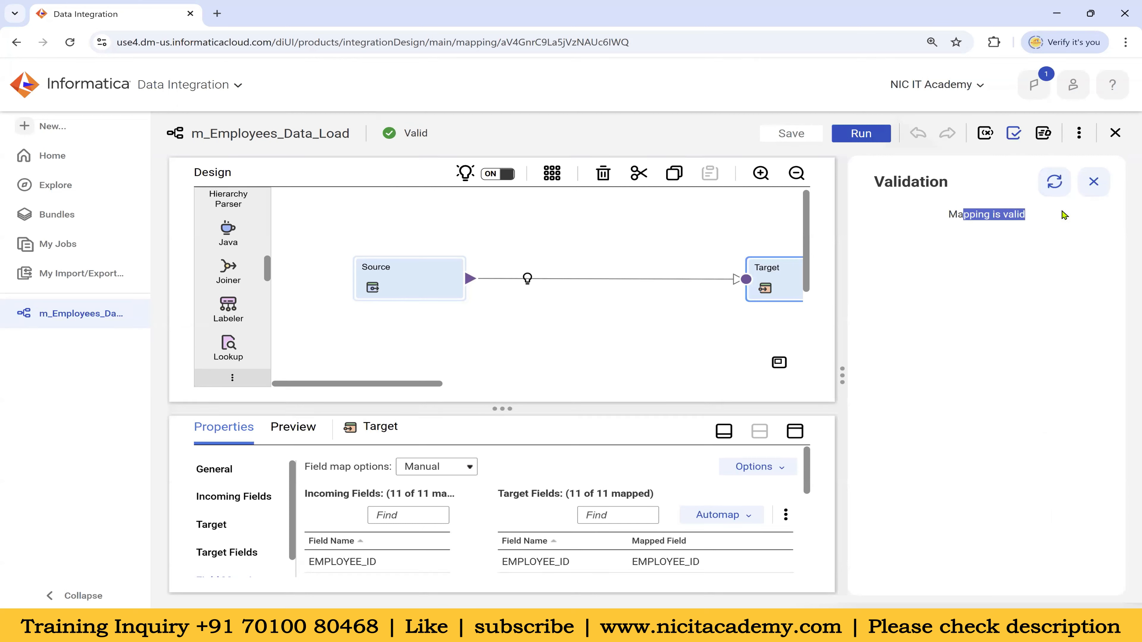
pyautogui.click(1094, 182)
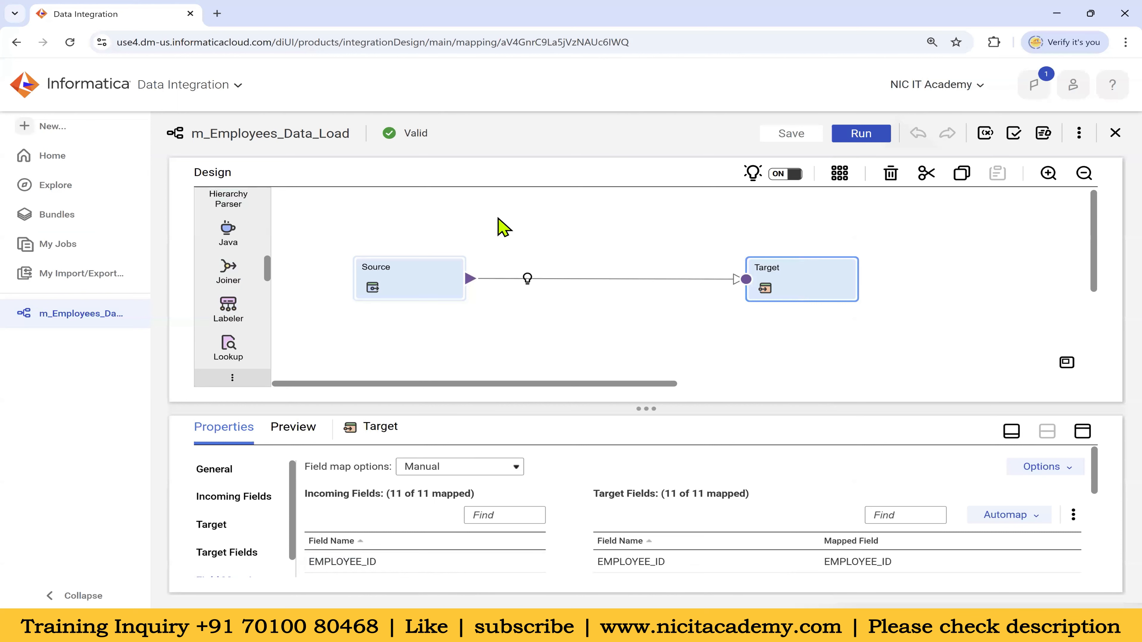
pyautogui.moveTo(569, 409); pyautogui.dragTo(569, 373)
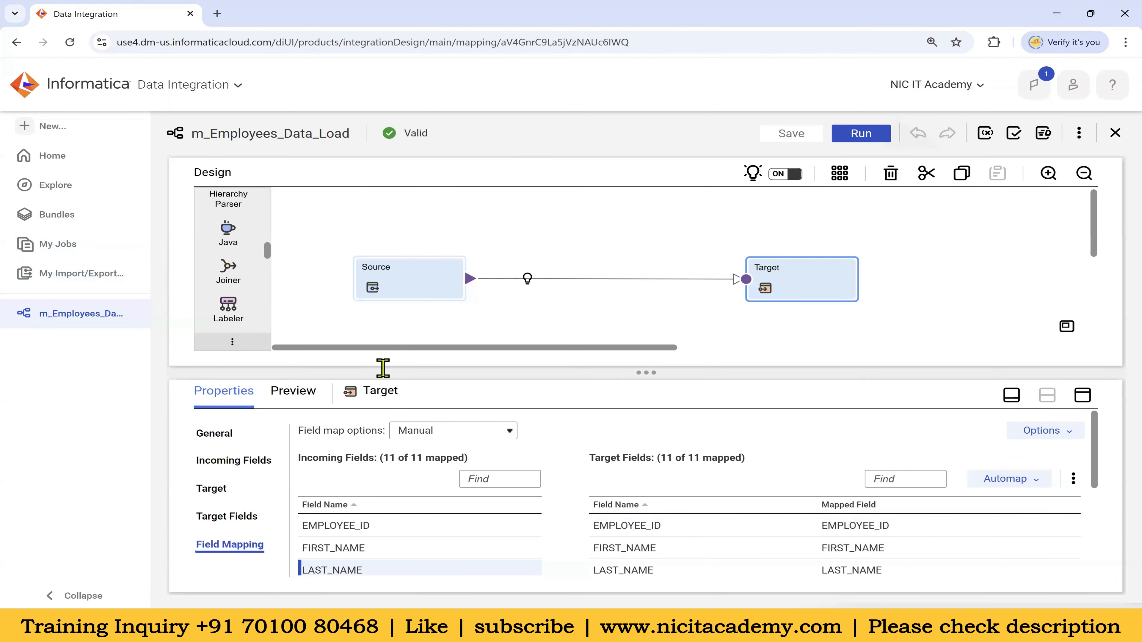
pyautogui.click(614, 217)
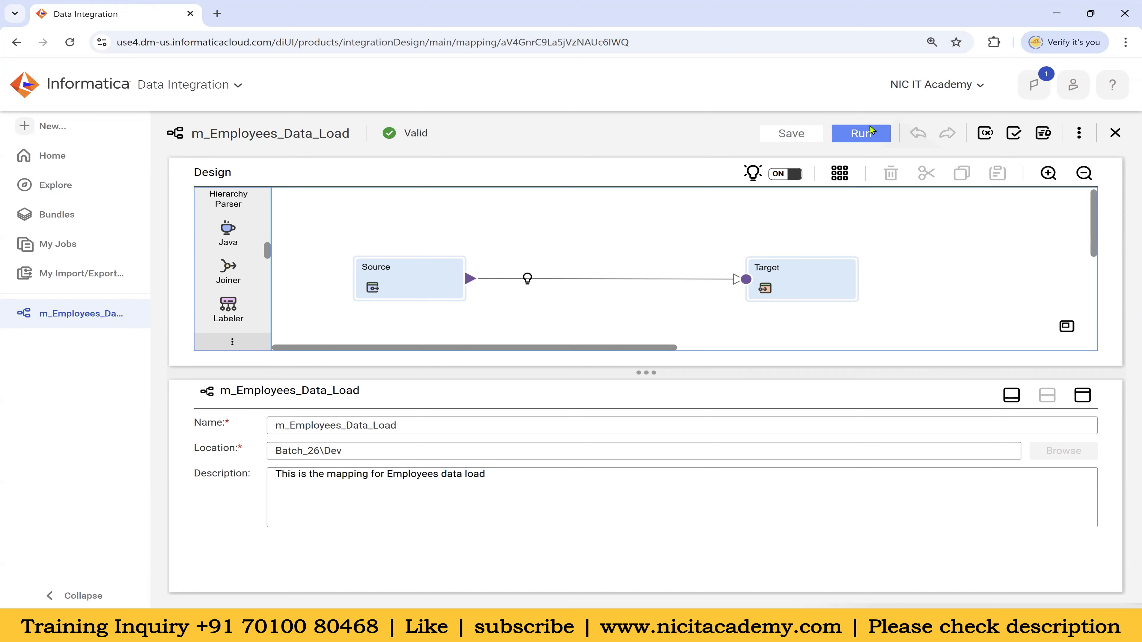
# Run m_Employees_Data_Load on the Informatica Cloud Hosted Agent and go to My Jobs
pyautogui.click(873, 136)
pyautogui.moveTo(176, 193); pyautogui.dragTo(281, 189)
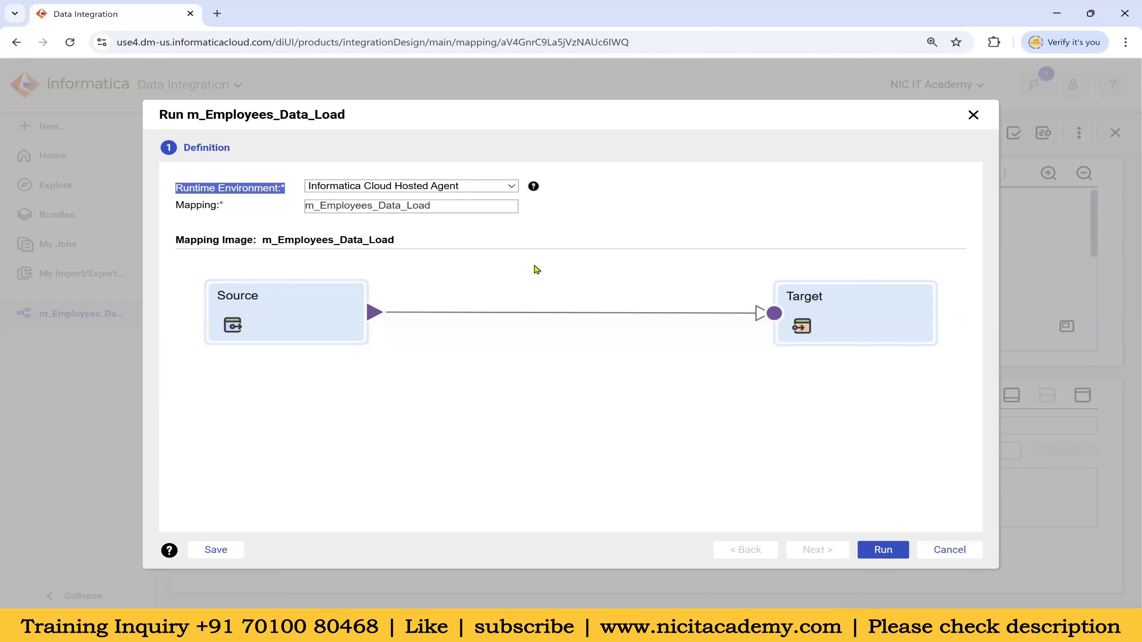
pyautogui.click(512, 220)
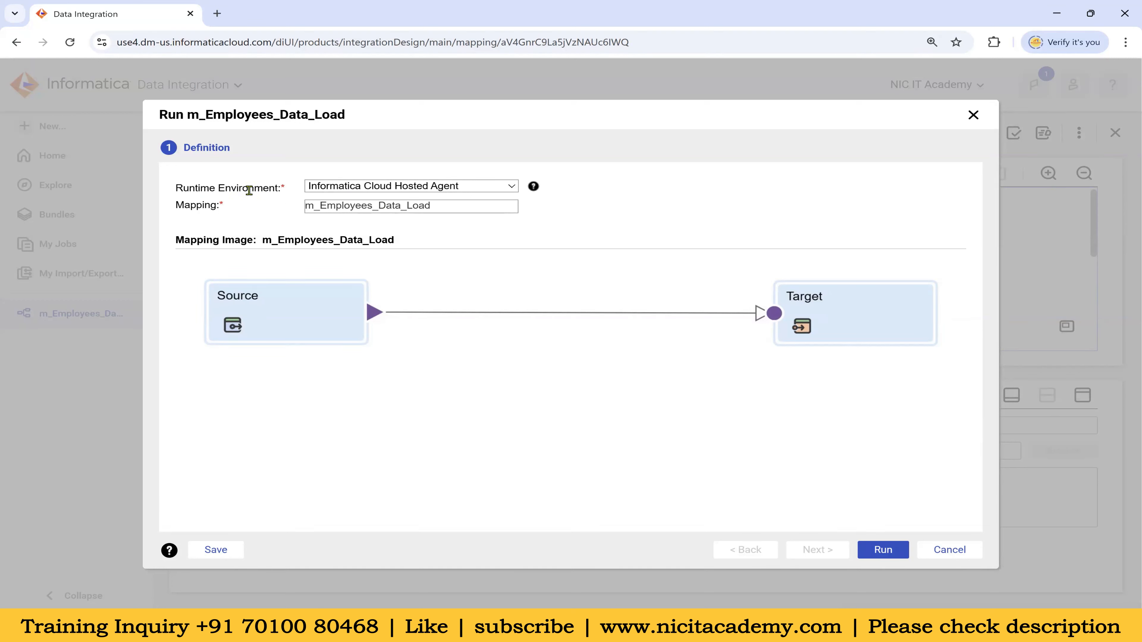
pyautogui.click(879, 550)
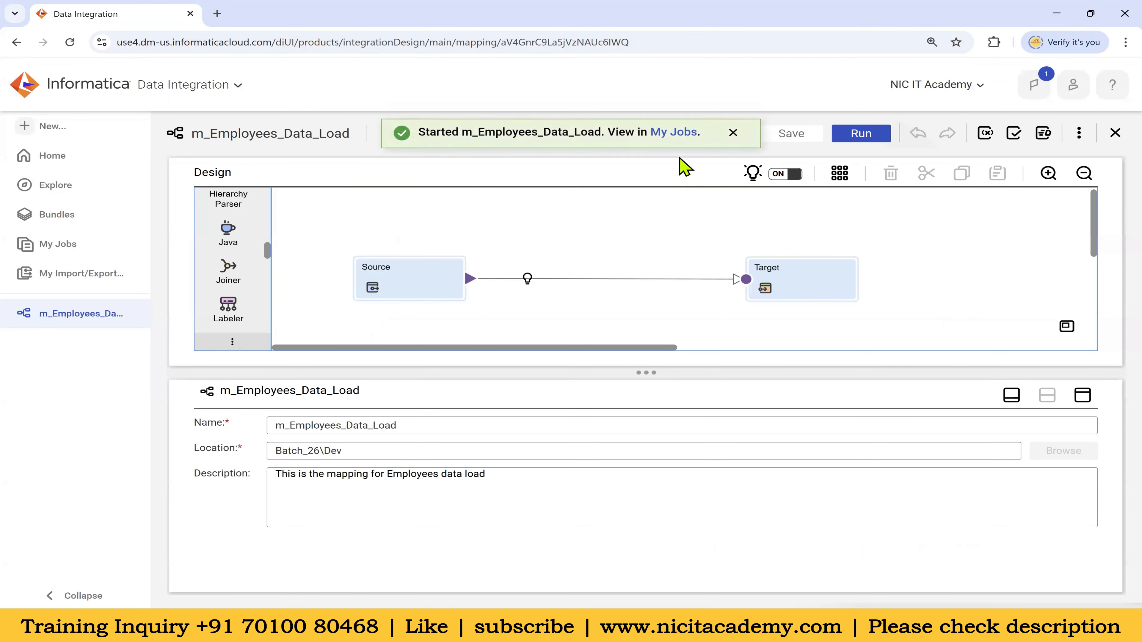
pyautogui.click(667, 137)
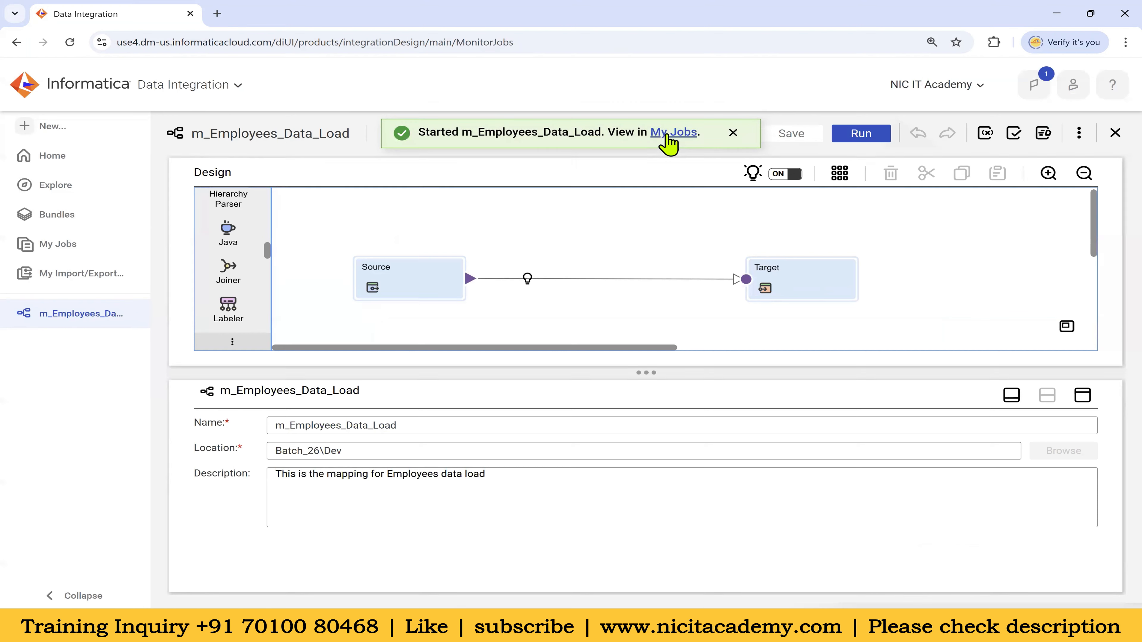
# Refresh My Jobs, check the Failed status, and open the m_Employees_Data_Load-1 run details
pyautogui.click(872, 172)
pyautogui.click(870, 172)
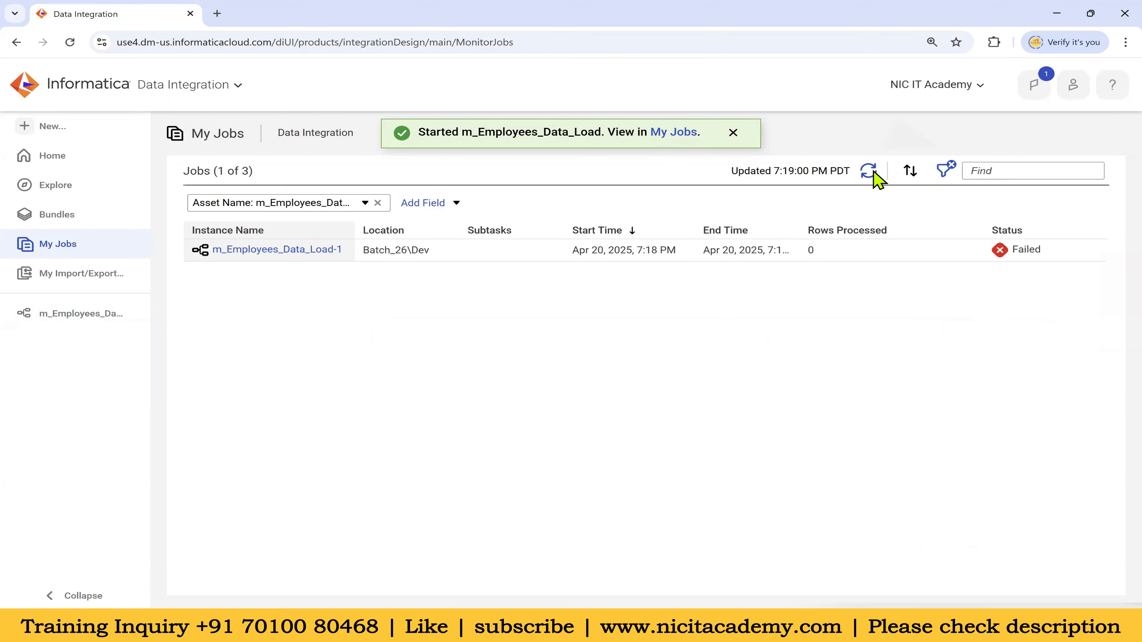
pyautogui.moveTo(1024, 254)
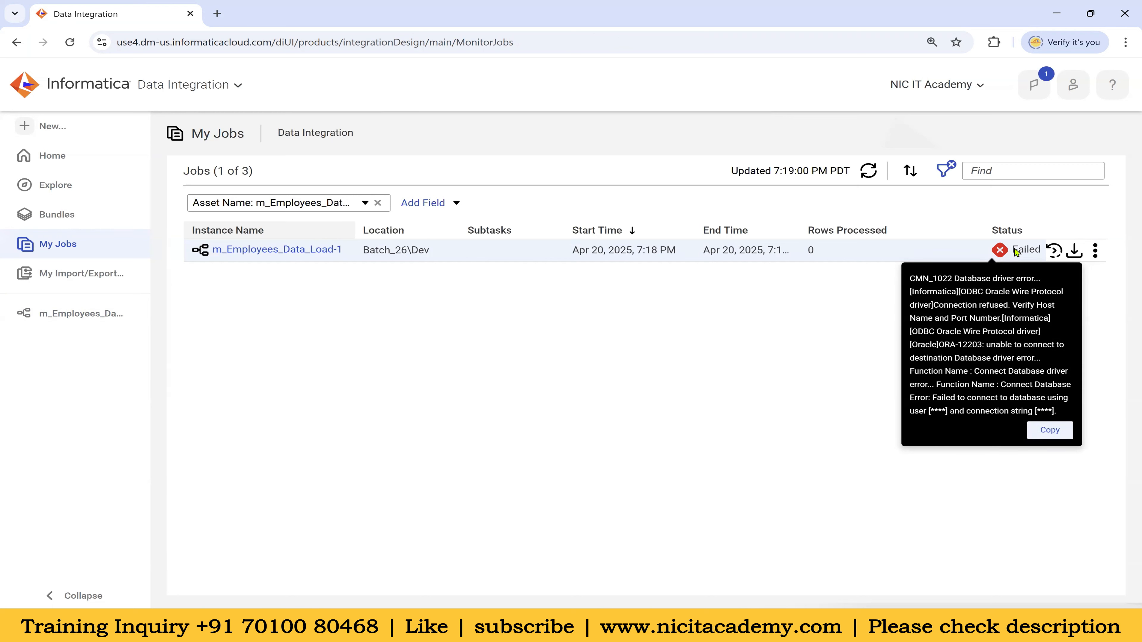
pyautogui.click(301, 253)
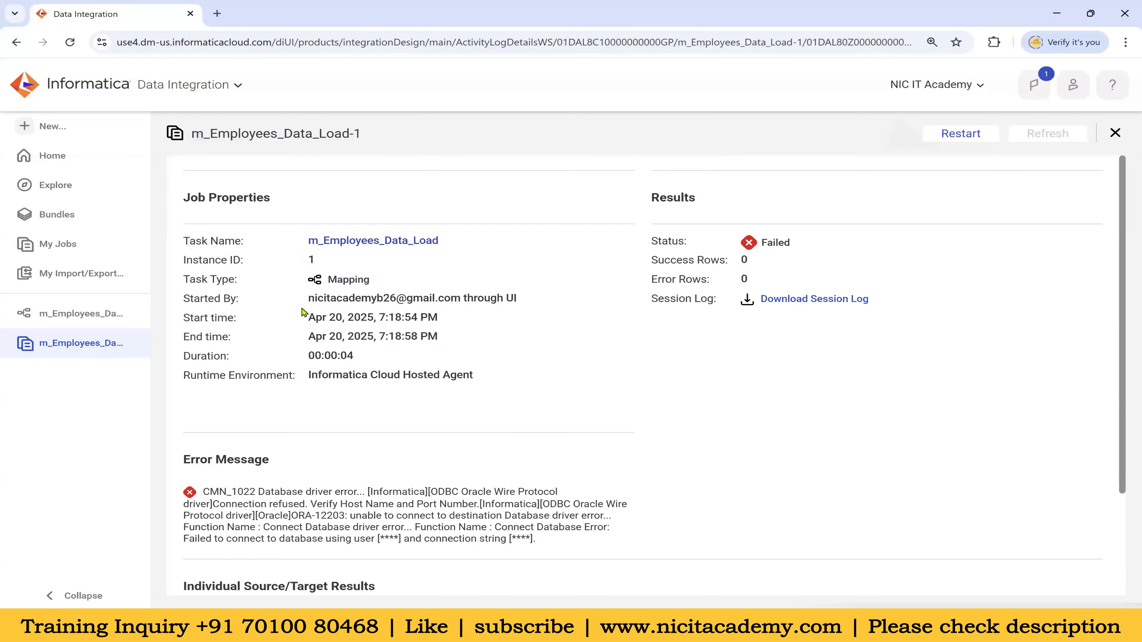
pyautogui.scroll(-3, 387, 428)
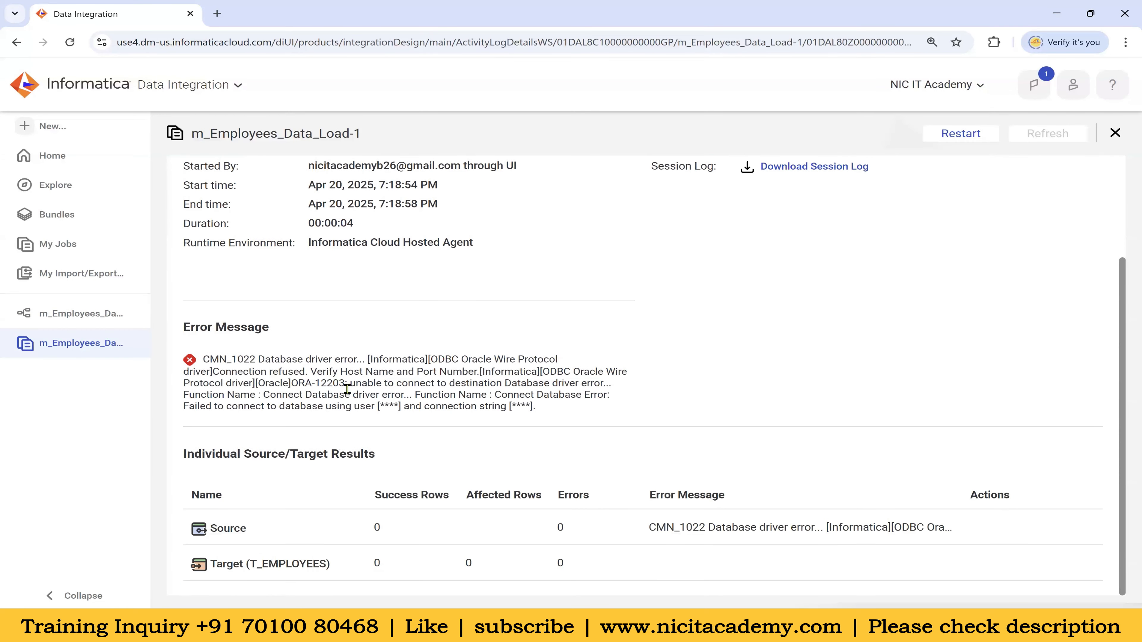
pyautogui.moveTo(351, 394); pyautogui.dragTo(467, 407)
pyautogui.moveTo(685, 528); pyautogui.dragTo(944, 531)
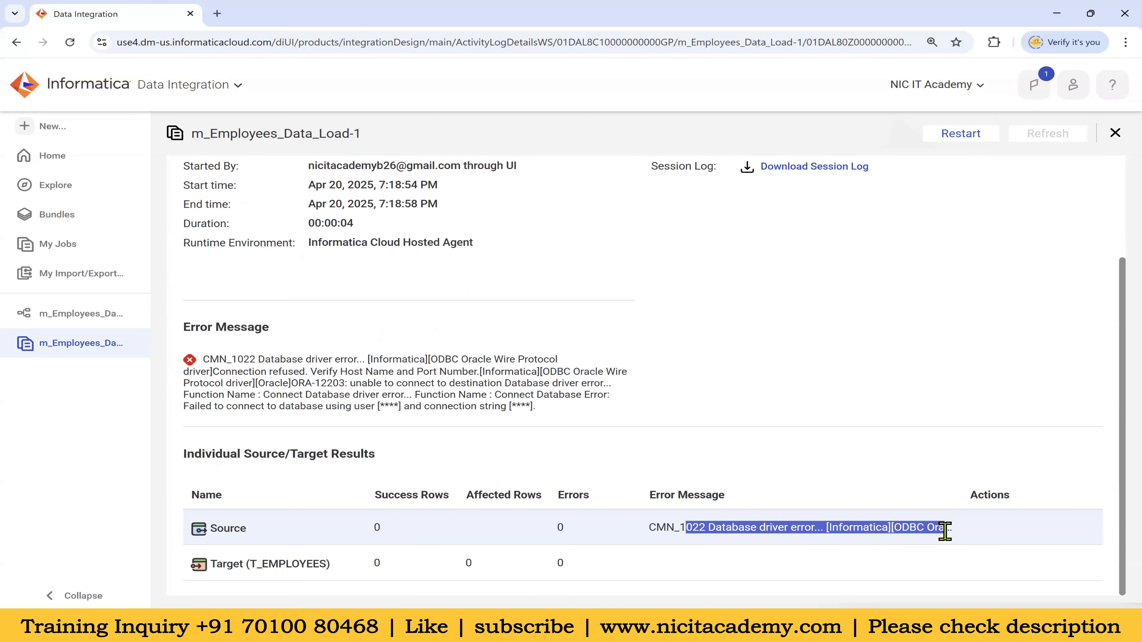
pyautogui.click(376, 528)
pyautogui.doubleClick(378, 562)
pyautogui.doubleClick(377, 529)
pyautogui.doubleClick(377, 563)
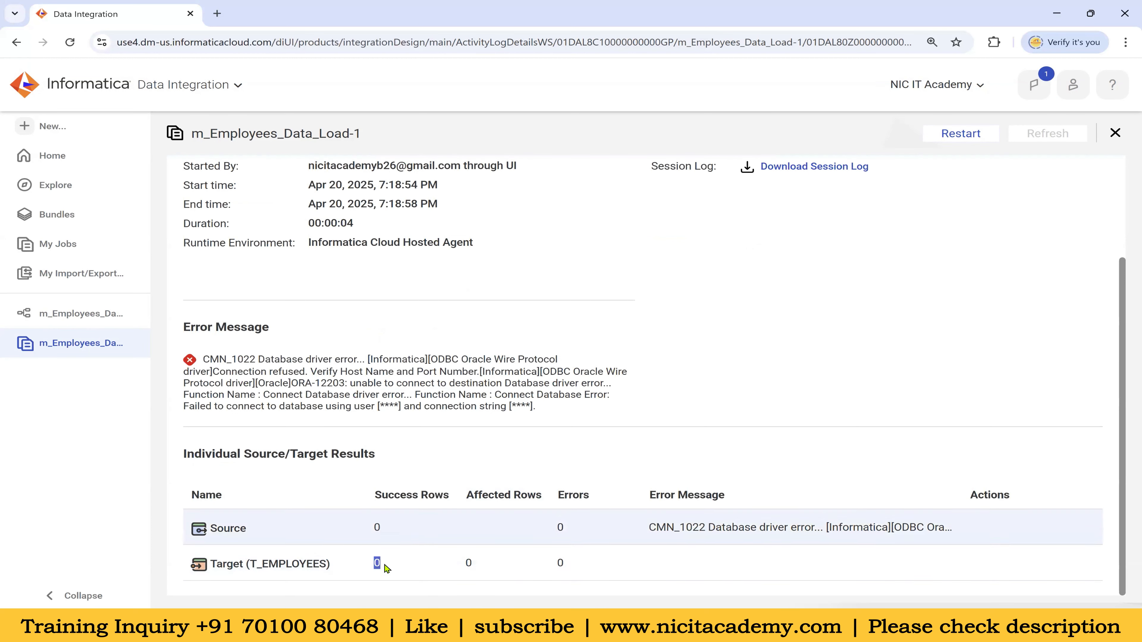
pyautogui.scroll(3, 752, 298)
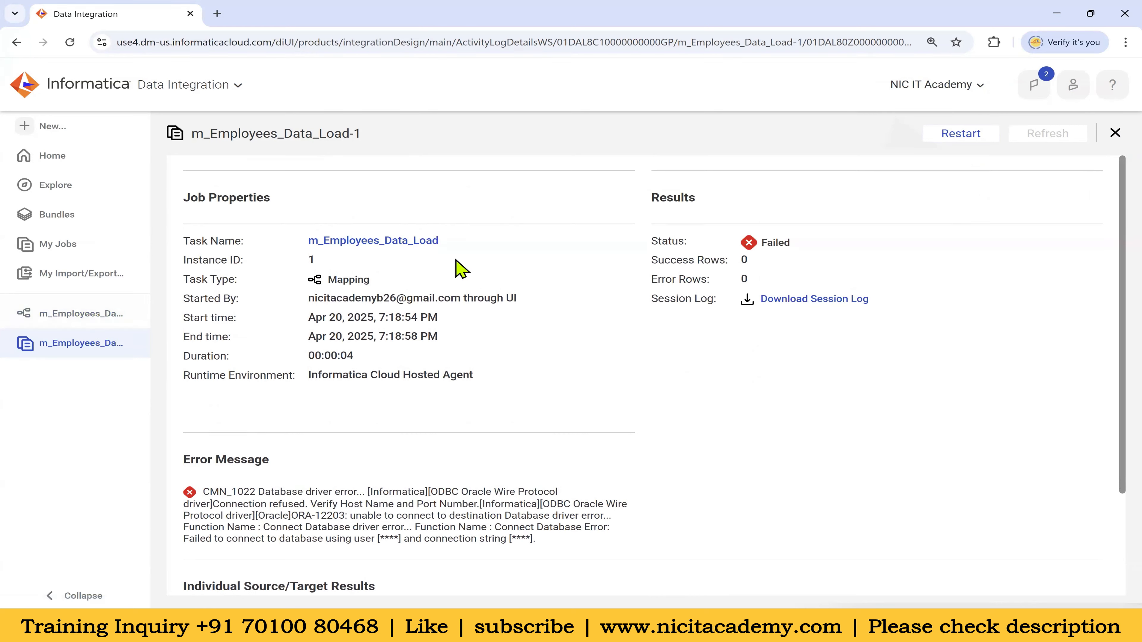
pyautogui.moveTo(185, 378); pyautogui.dragTo(293, 384)
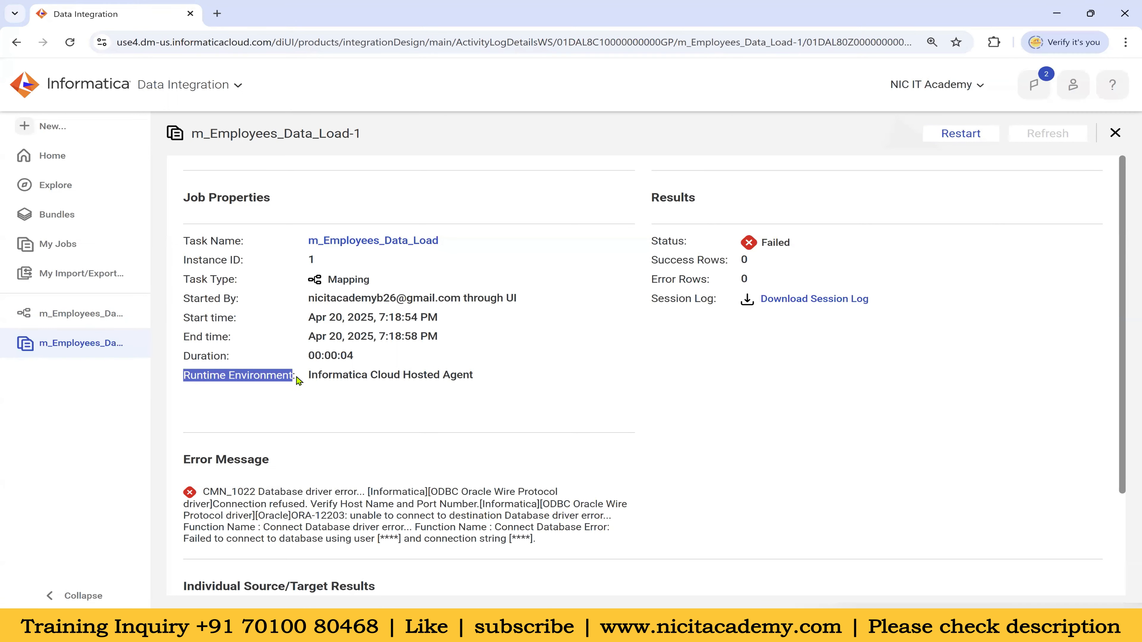
# Review the failed run's Informatica Cloud Hosted Agent runtime, then return to the m_Employees_Data_Load mapping
pyautogui.click(227, 85)
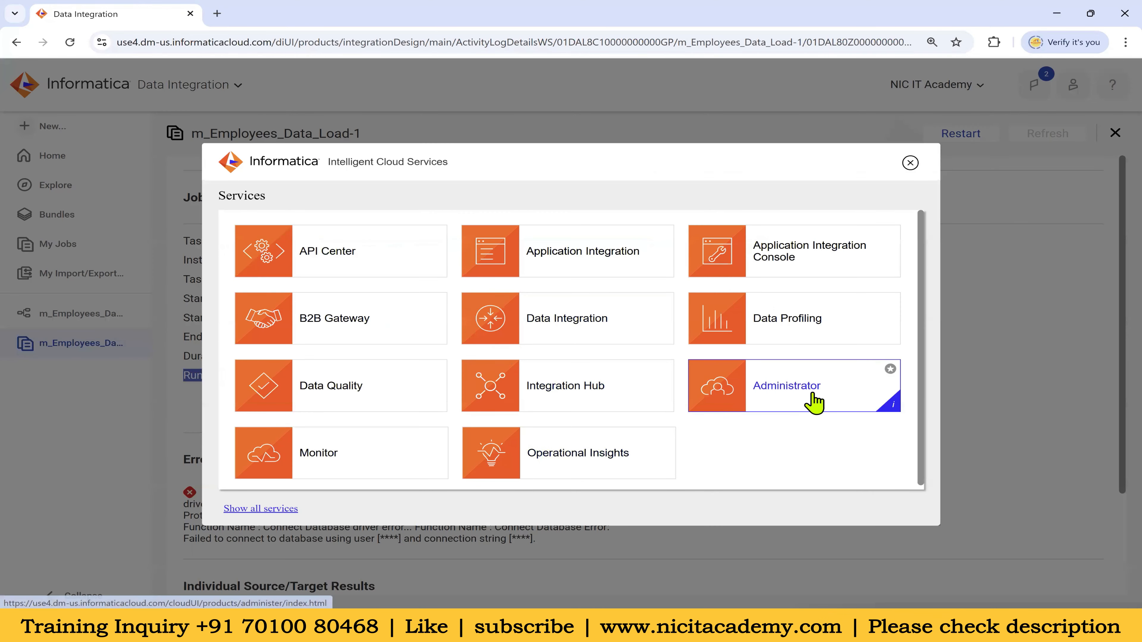
pyautogui.click(910, 162)
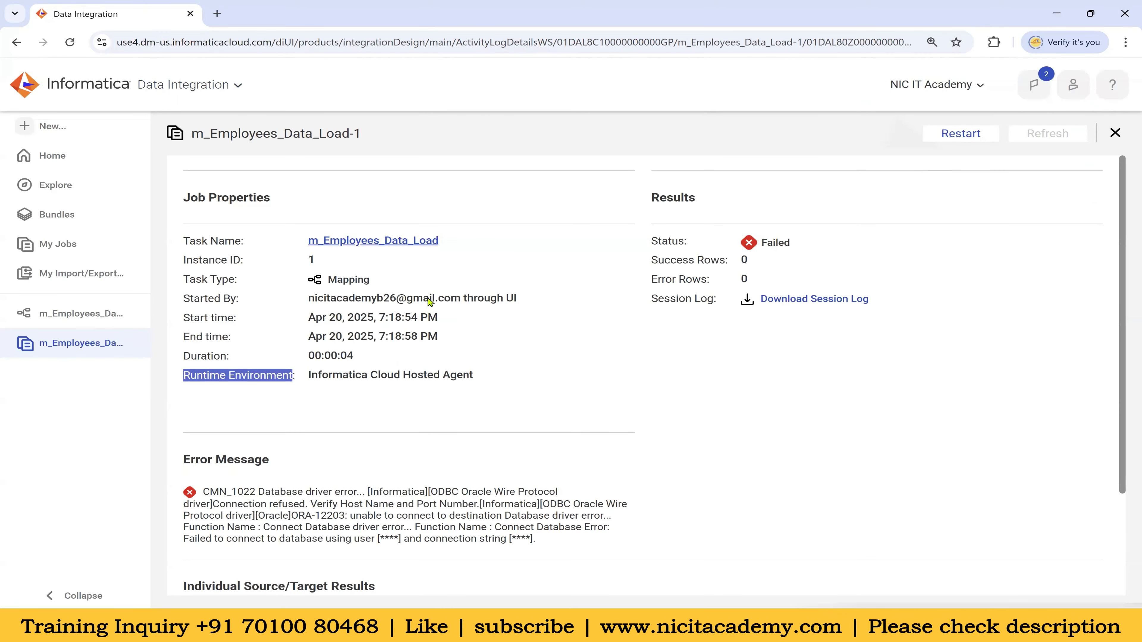
pyautogui.moveTo(309, 375); pyautogui.dragTo(471, 375)
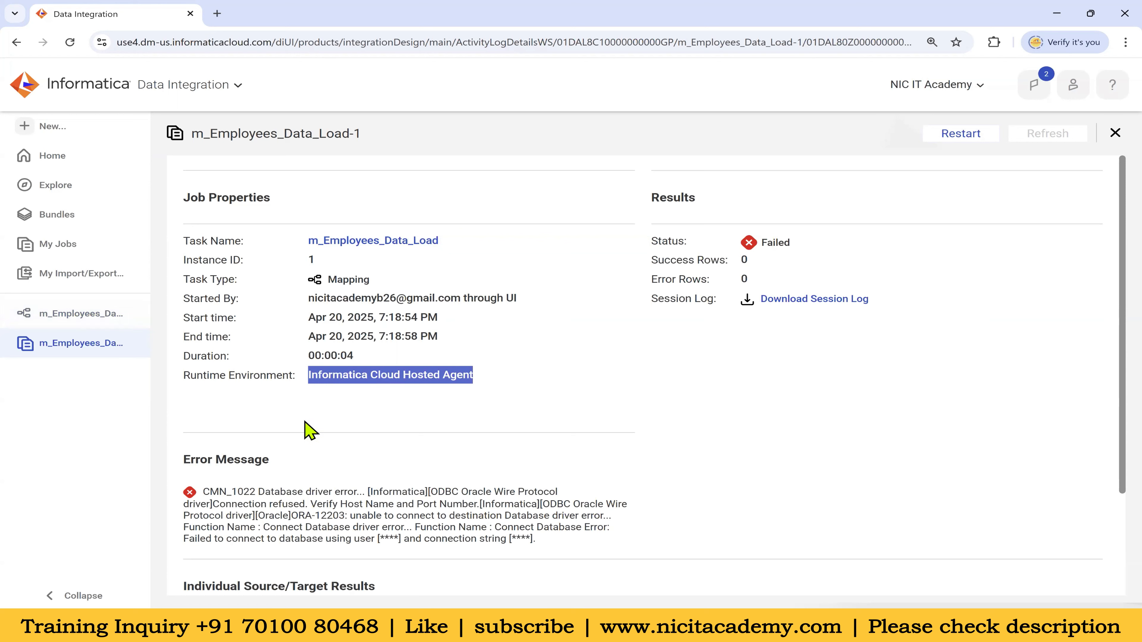
pyautogui.click(350, 395)
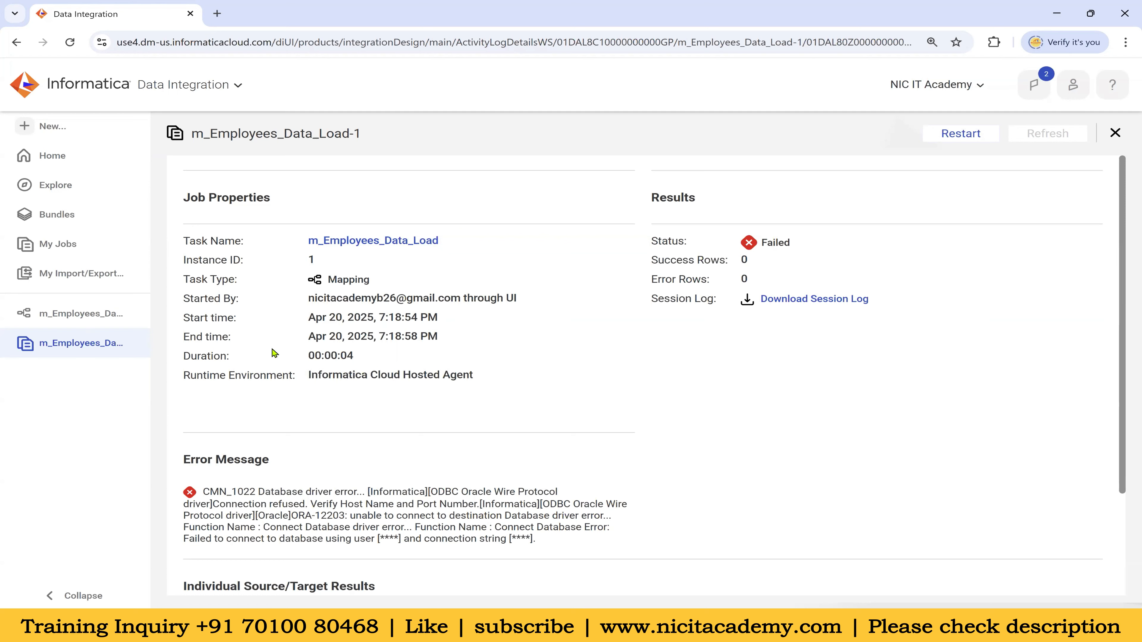
pyautogui.scroll(-3, 445, 525)
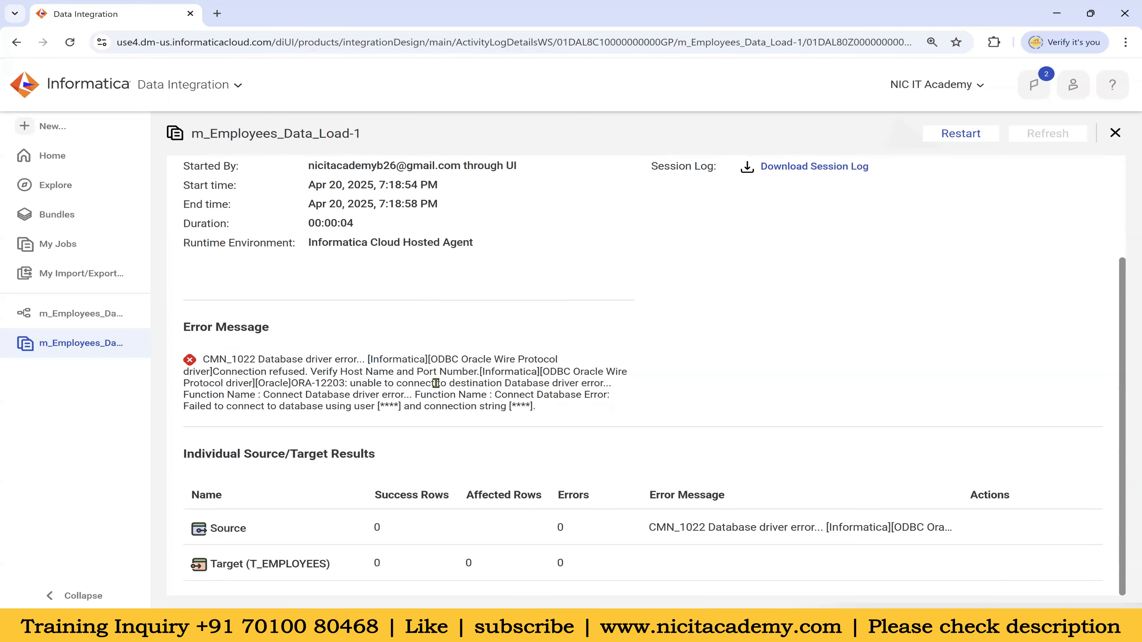
pyautogui.moveTo(185, 243); pyautogui.dragTo(492, 258)
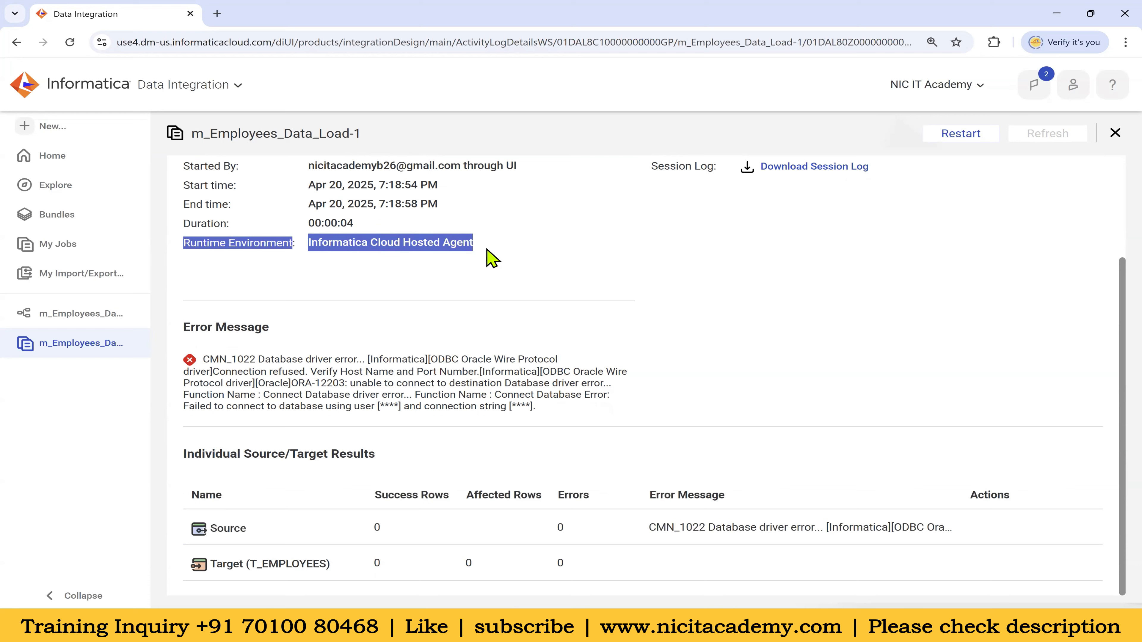
pyautogui.click(73, 317)
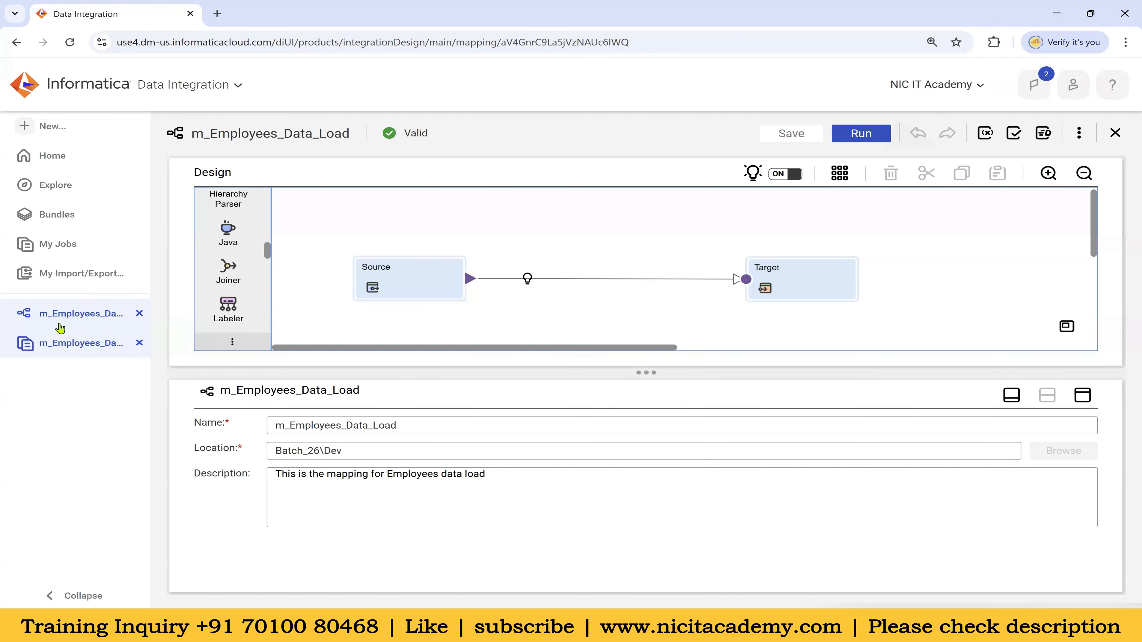
# Rerun m_Employees_Data_Load with NIC chosen as the runtime environment
pyautogui.click(860, 134)
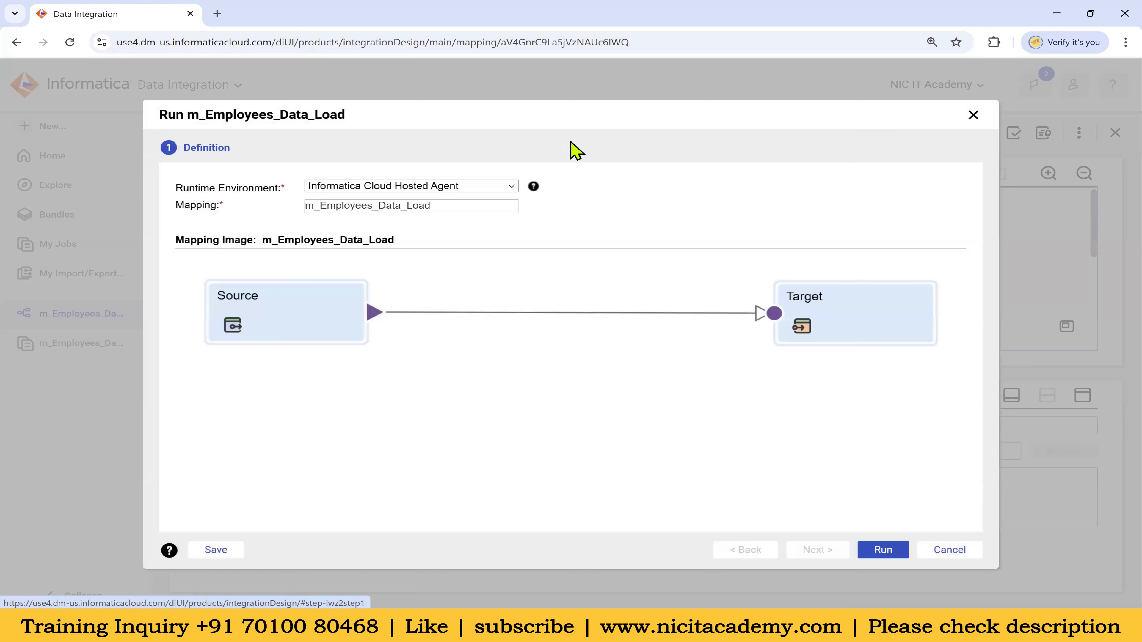
pyautogui.moveTo(198, 188); pyautogui.dragTo(264, 189)
pyautogui.click(416, 186)
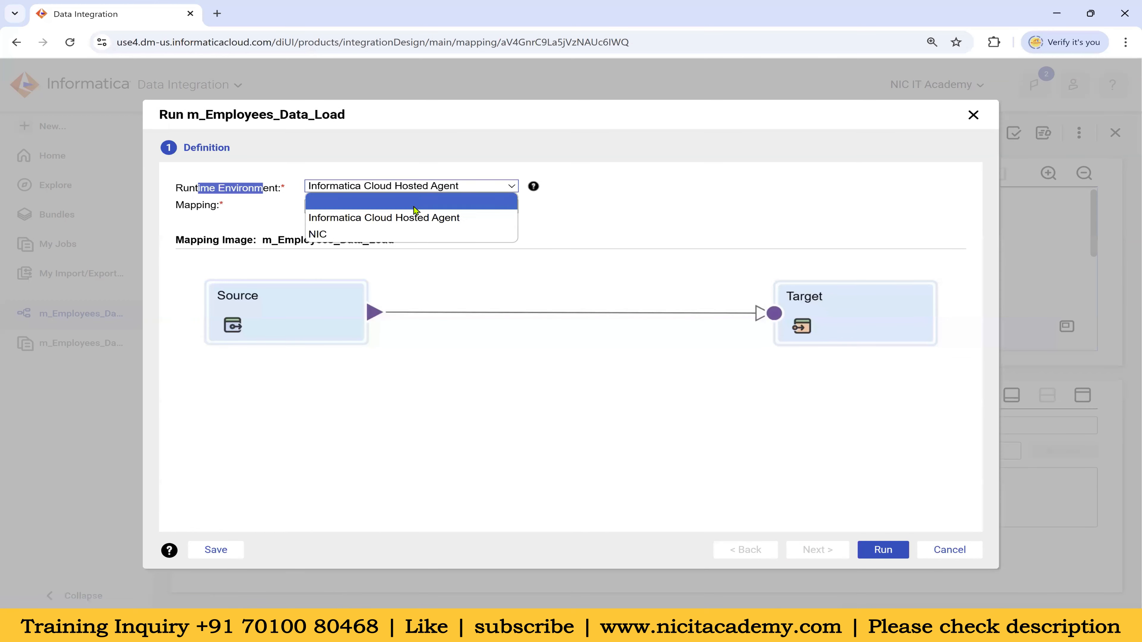
pyautogui.click(374, 234)
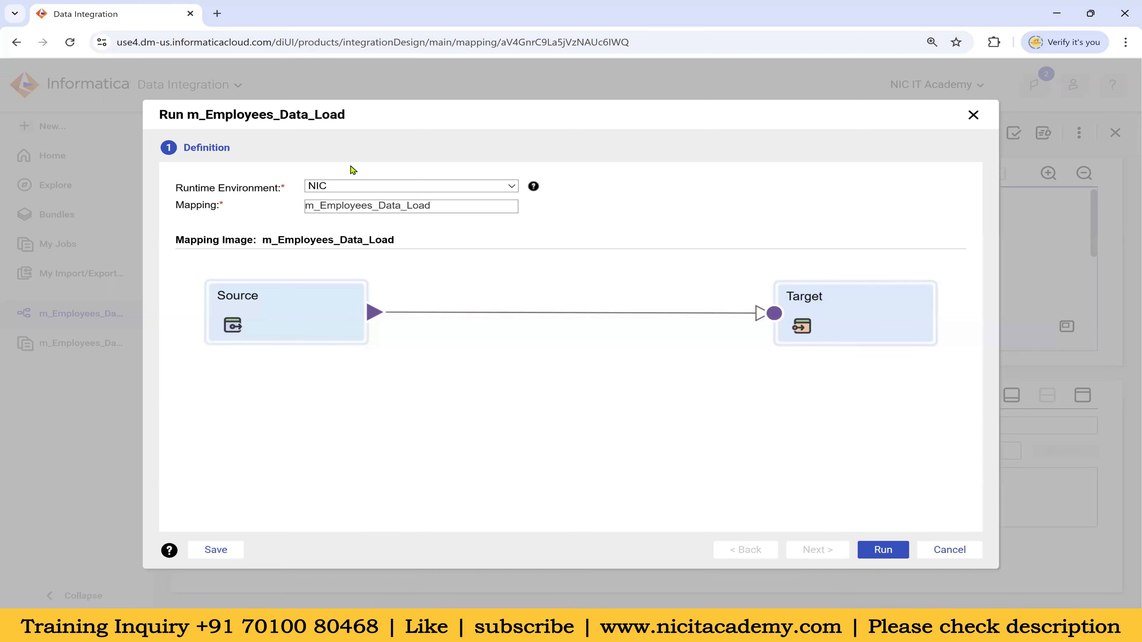
pyautogui.click(883, 551)
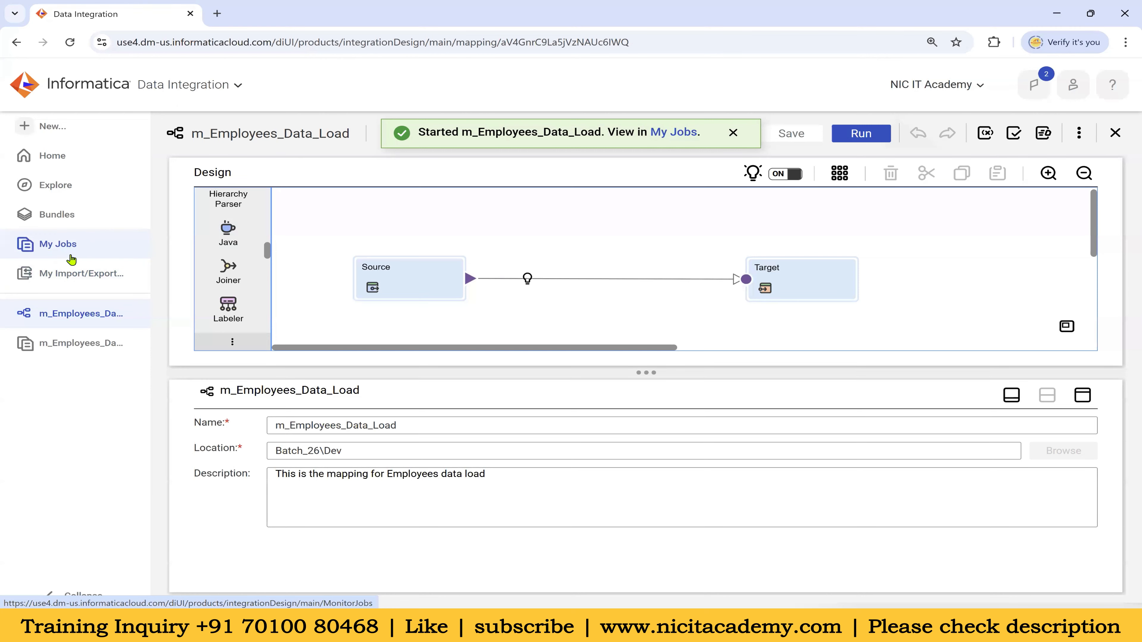
# Open the m_Employees_Data_Load-2 run details and check its 107 source and target success rows
pyautogui.click(70, 248)
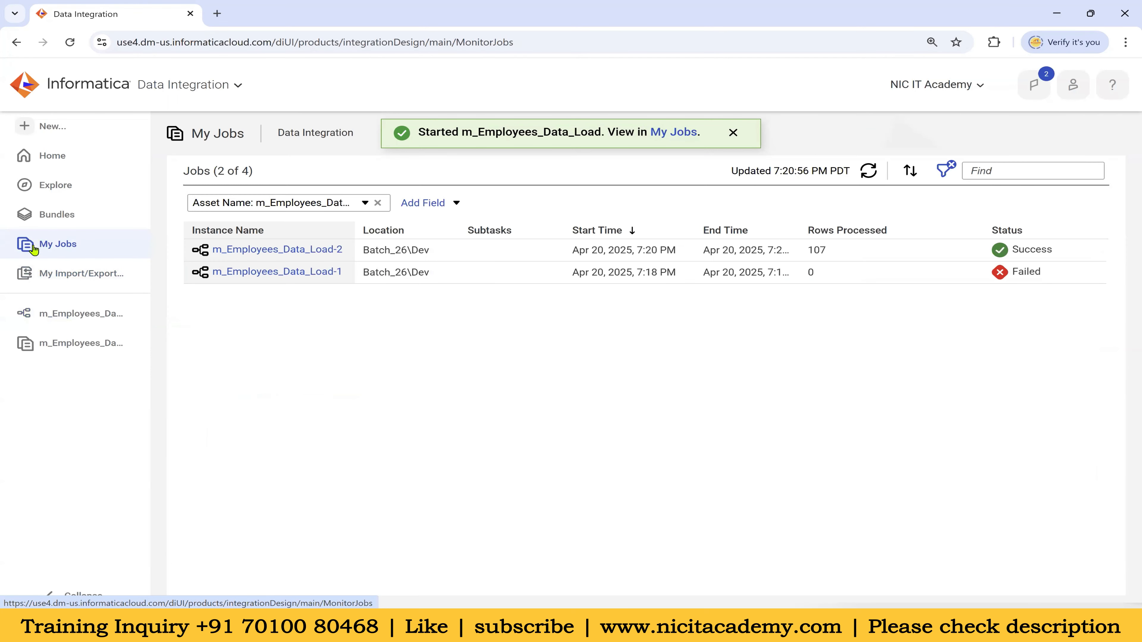
pyautogui.moveTo(809, 252); pyautogui.dragTo(826, 256)
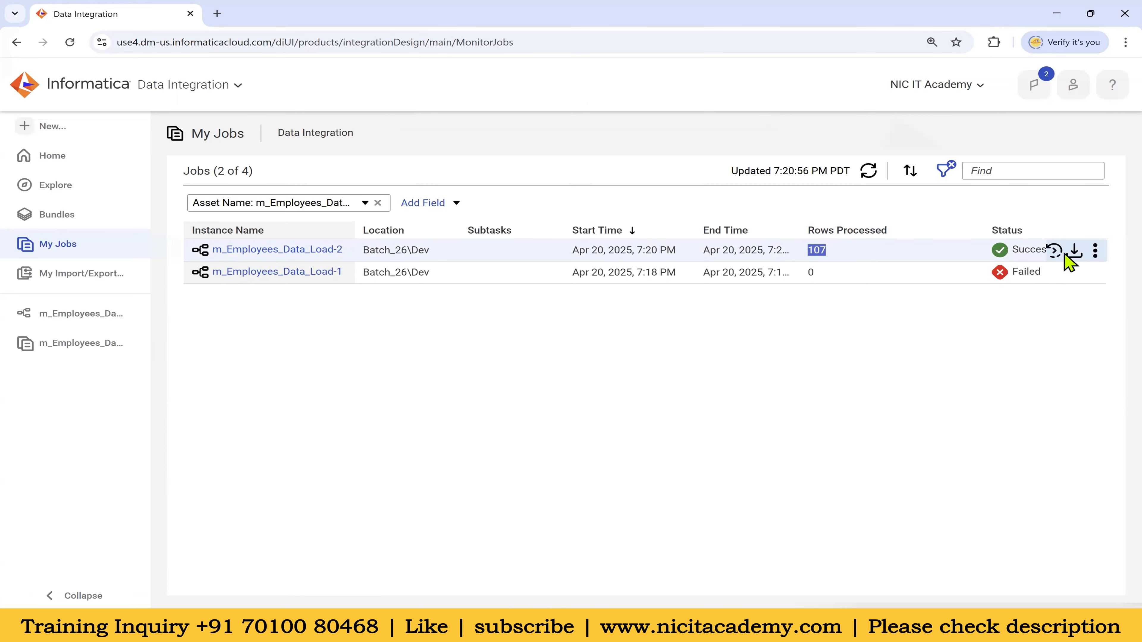
pyautogui.click(306, 252)
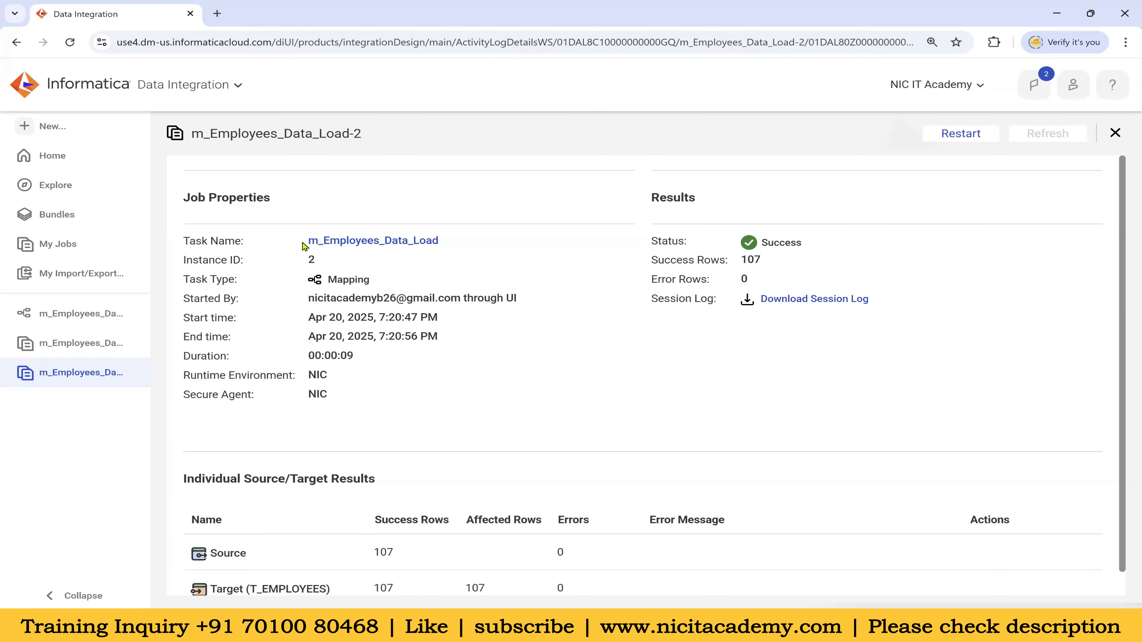
pyautogui.moveTo(302, 245); pyautogui.dragTo(444, 246)
pyautogui.scroll(-1, 650, 396)
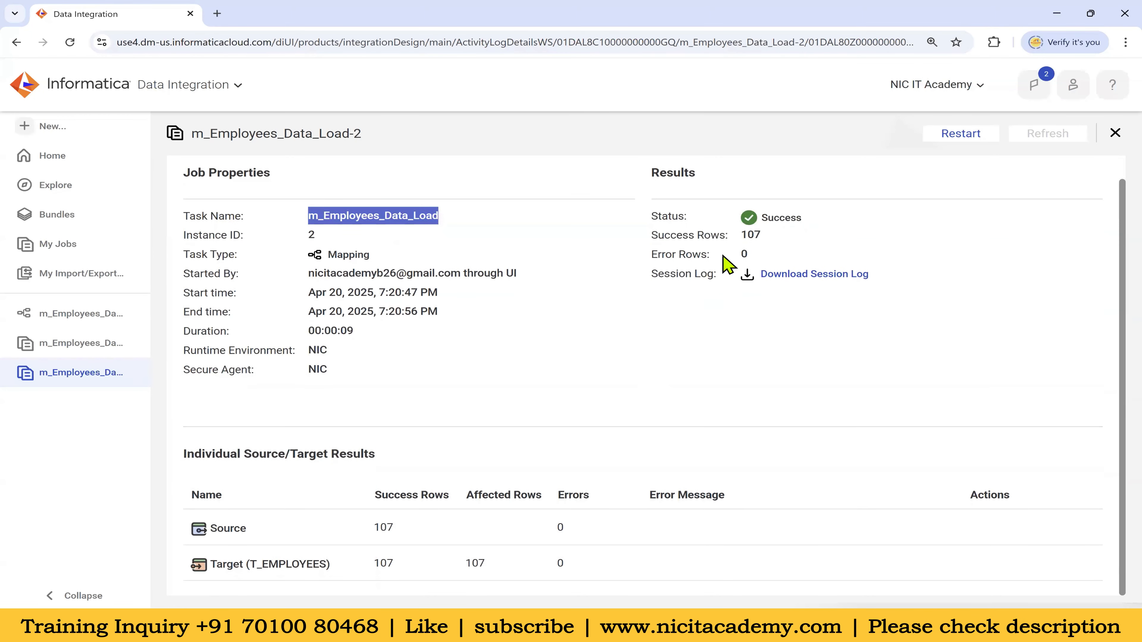
pyautogui.moveTo(741, 235); pyautogui.dragTo(761, 236)
pyautogui.moveTo(373, 527); pyautogui.dragTo(394, 527)
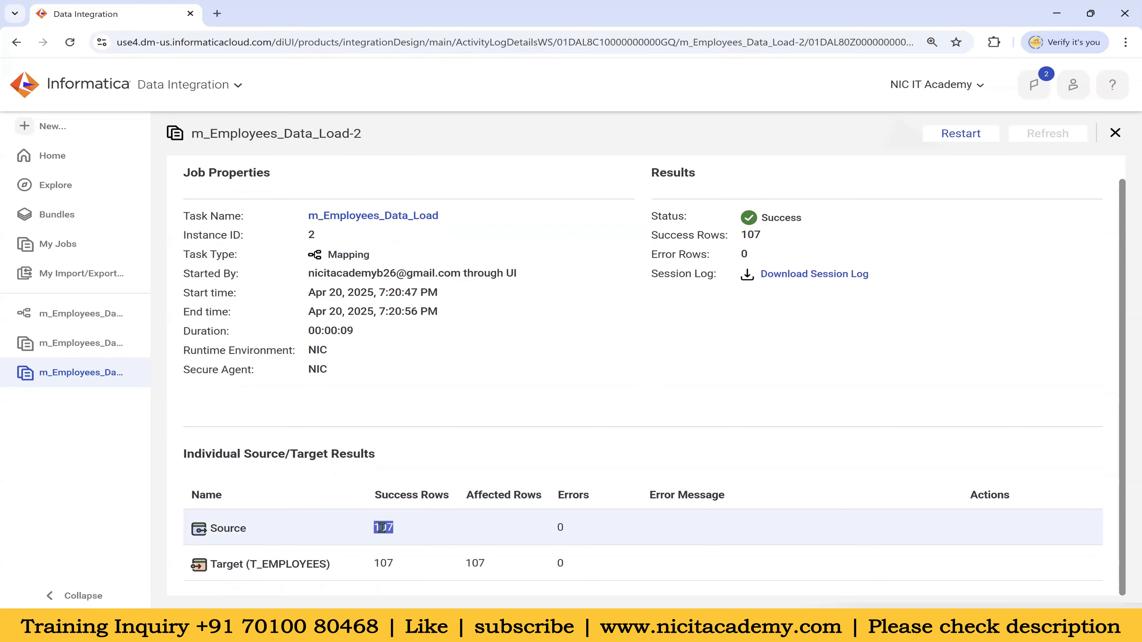
pyautogui.moveTo(381, 563); pyautogui.dragTo(489, 566)
pyautogui.click(658, 393)
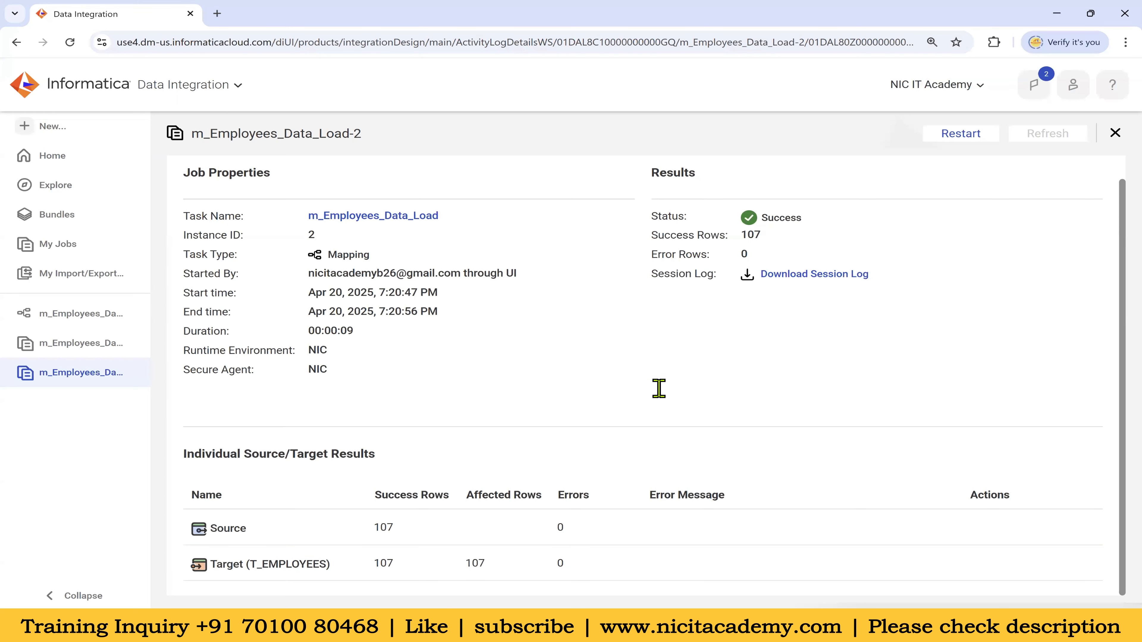
pyautogui.moveTo(394, 527); pyautogui.dragTo(372, 525)
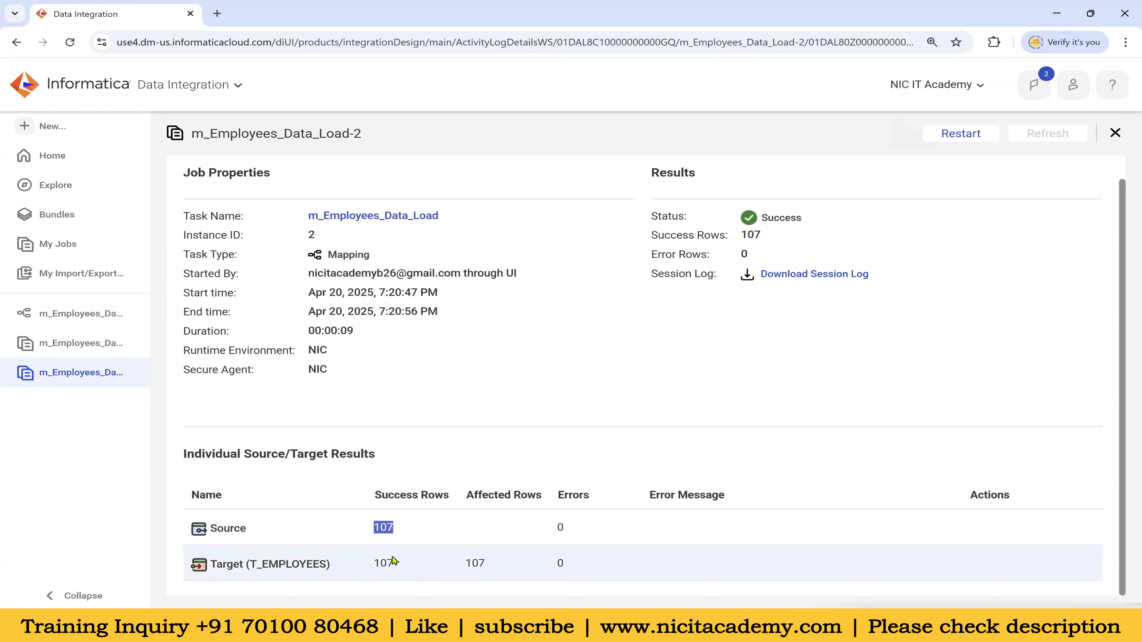
pyautogui.moveTo(392, 560); pyautogui.dragTo(379, 563)
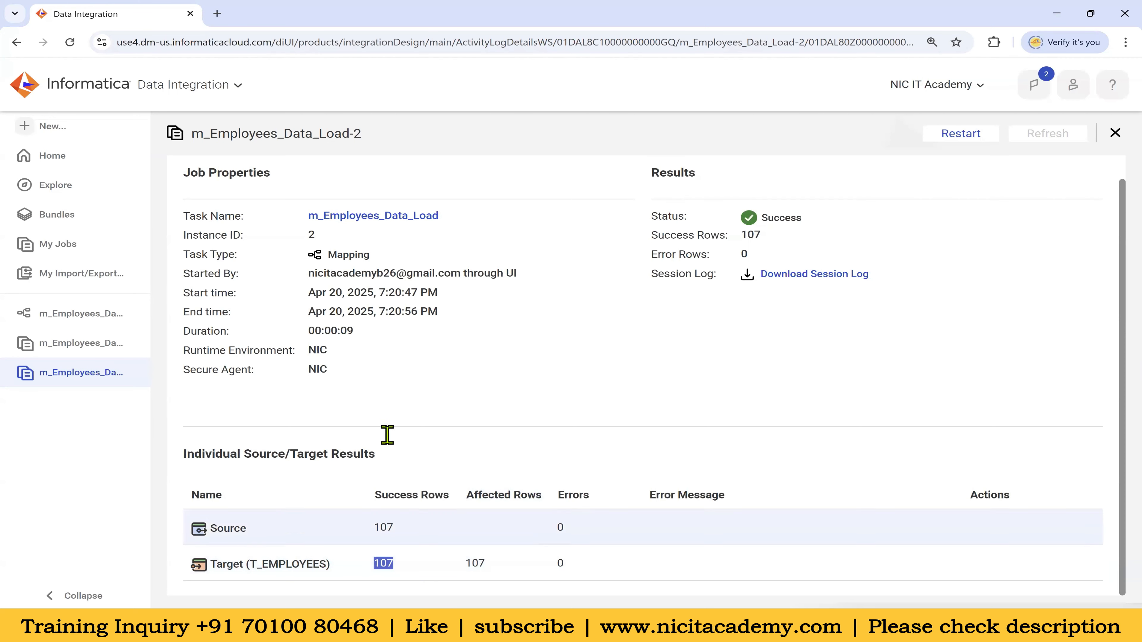
# Check who started the run, its 00:00:09 duration and zero error rows, then download the session log
pyautogui.moveTo(308, 273); pyautogui.dragTo(521, 287)
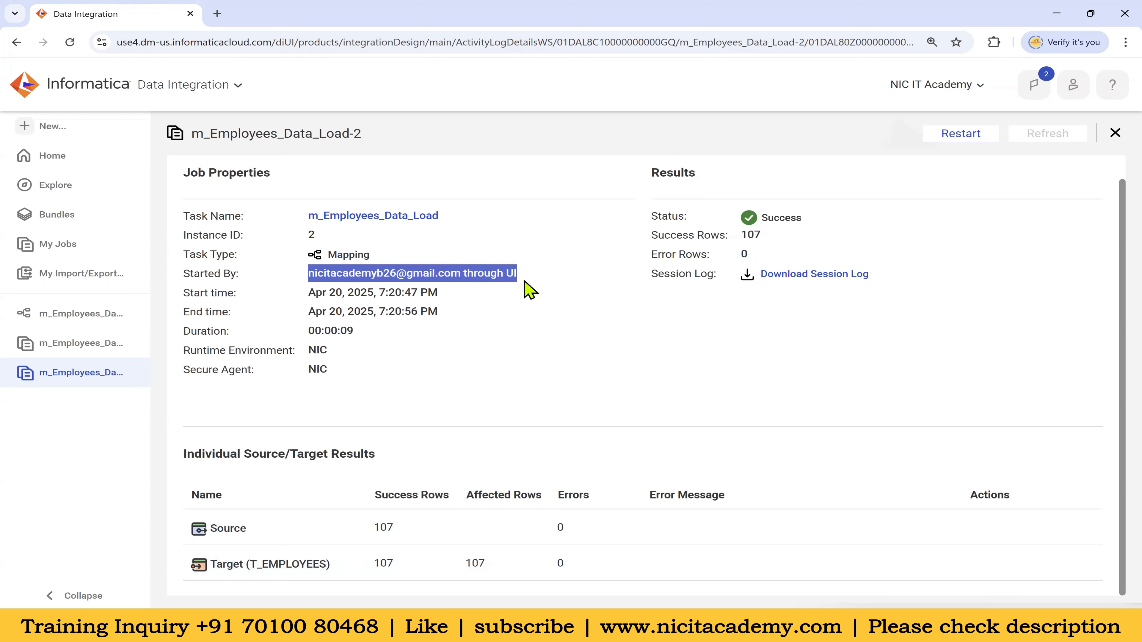
pyautogui.moveTo(521, 275); pyautogui.dragTo(311, 275)
pyautogui.click(311, 235)
pyautogui.moveTo(313, 331); pyautogui.dragTo(329, 373)
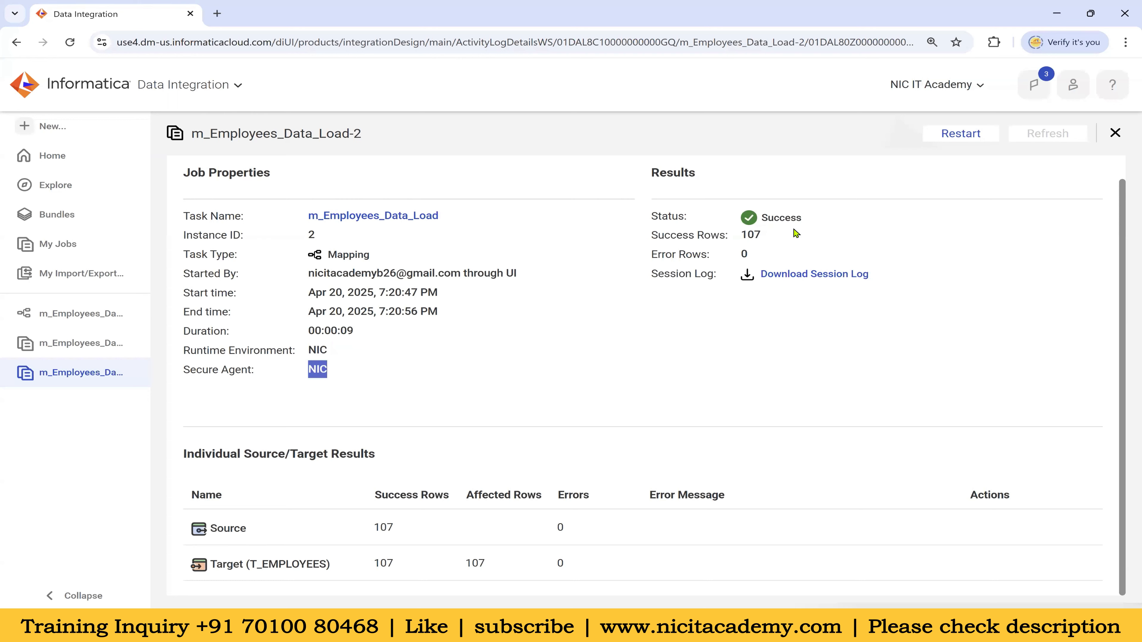
pyautogui.click(693, 336)
pyautogui.moveTo(787, 254); pyautogui.dragTo(739, 261)
pyautogui.click(826, 278)
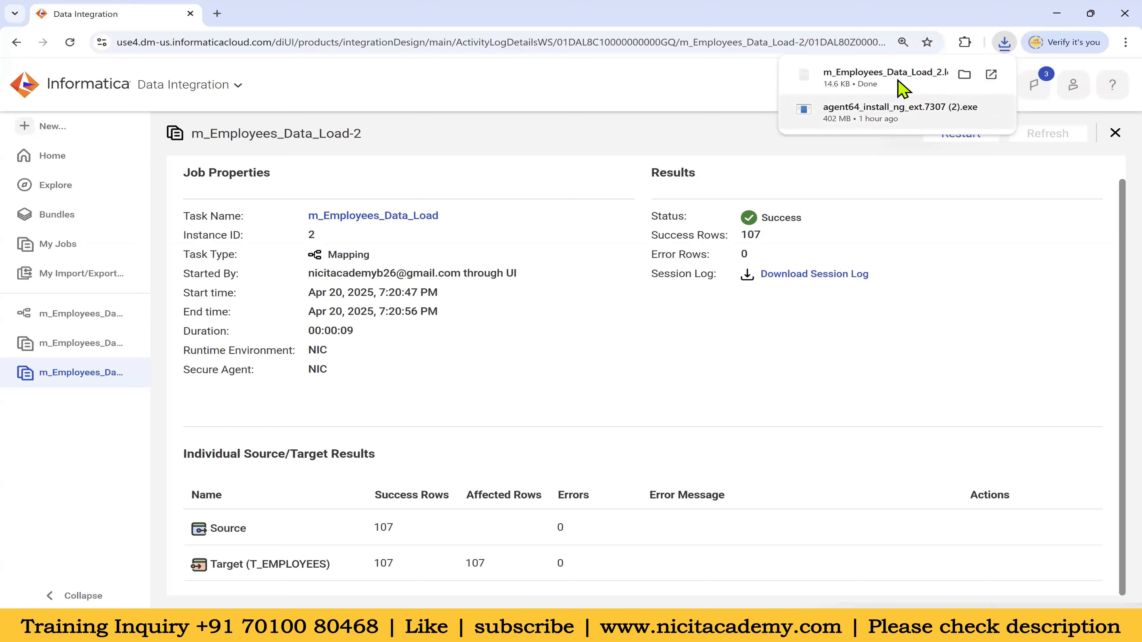
# Open the session log full-screen and select its two Error Log DB Connection warnings
pyautogui.click(860, 73)
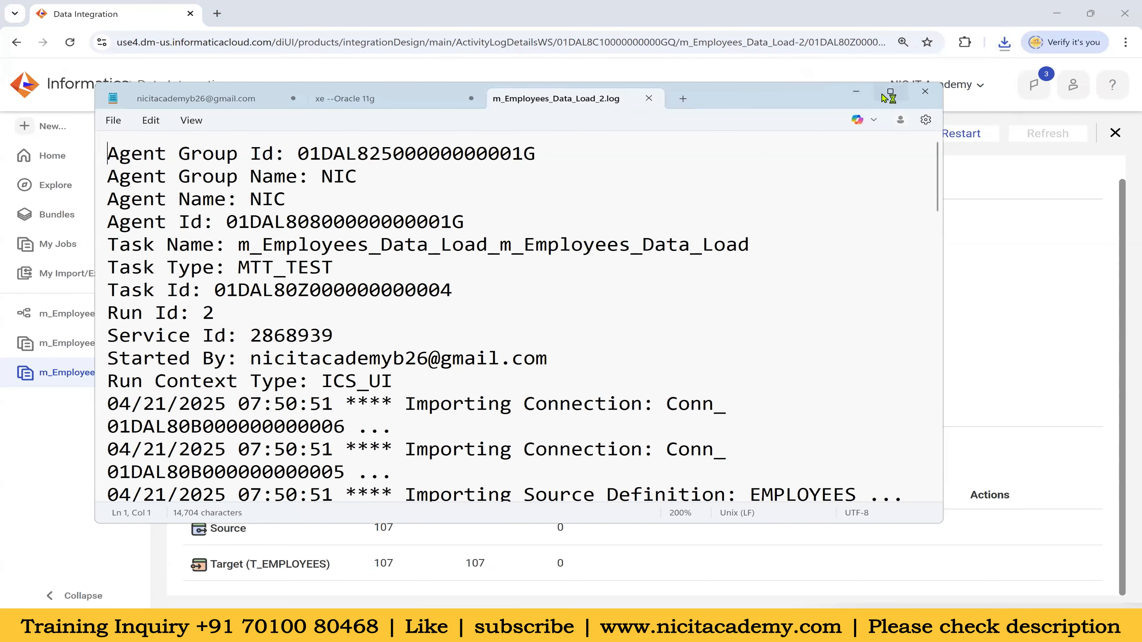
pyautogui.click(890, 91)
pyautogui.scroll(-4, 407, 328)
pyautogui.scroll(-18, 395, 389)
pyautogui.scroll(20, 395, 388)
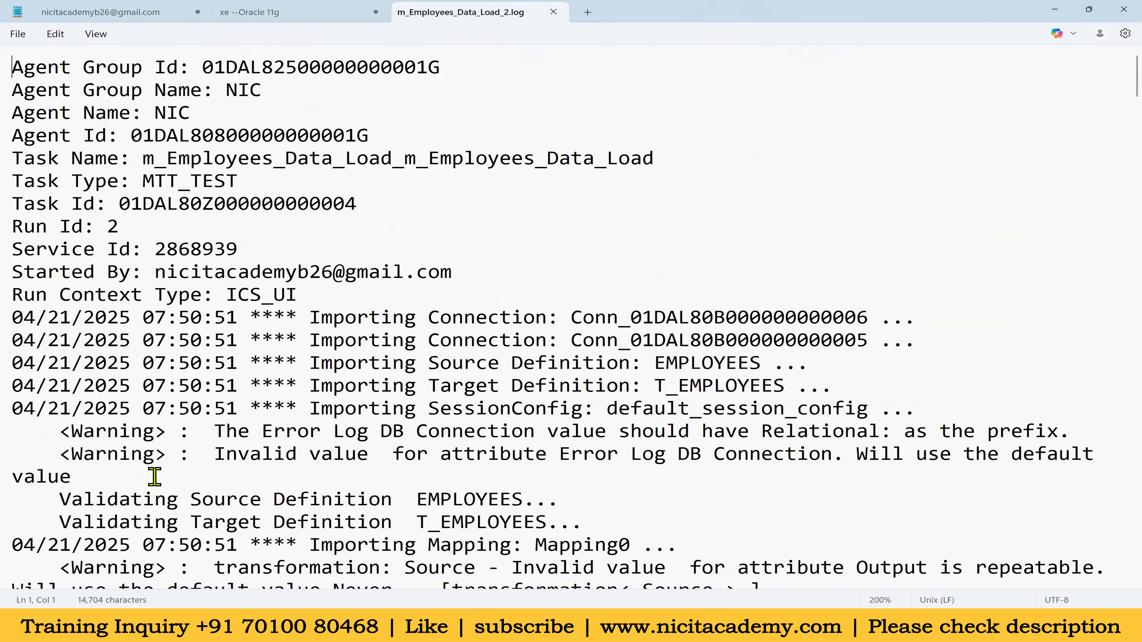
pyautogui.scroll(-3, 153, 476)
pyautogui.doubleClick(122, 285)
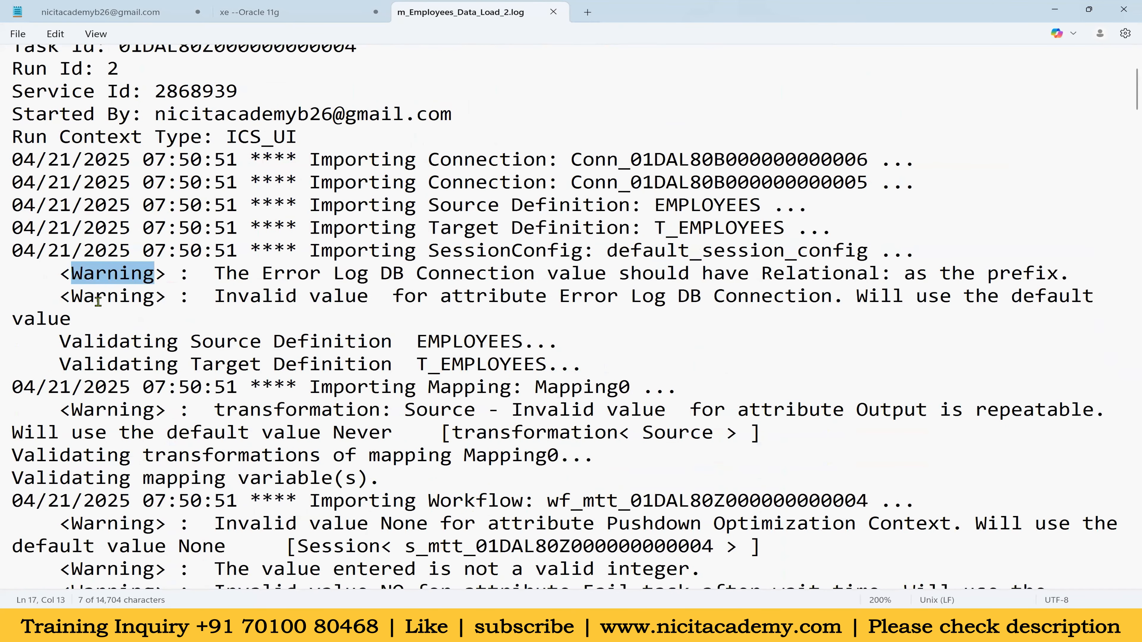
pyautogui.doubleClick(115, 297)
pyautogui.moveTo(216, 274); pyautogui.dragTo(454, 315)
# Read through the rest of the log, then return to the browser and close the job details
pyautogui.scroll(-7, 455, 319)
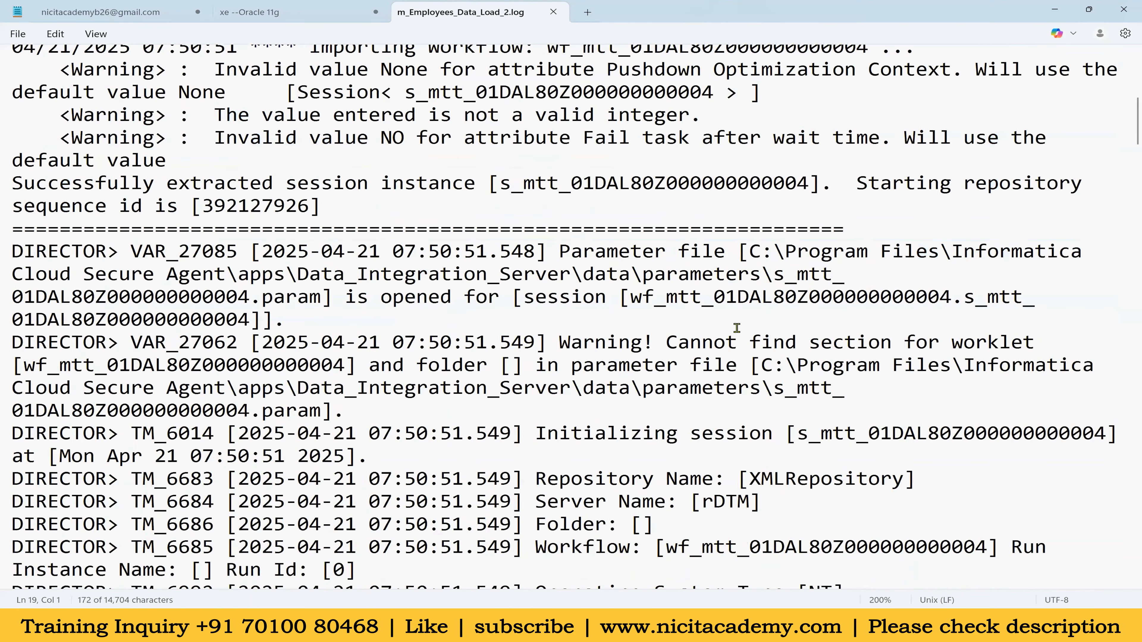
pyautogui.scroll(-1, 736, 328)
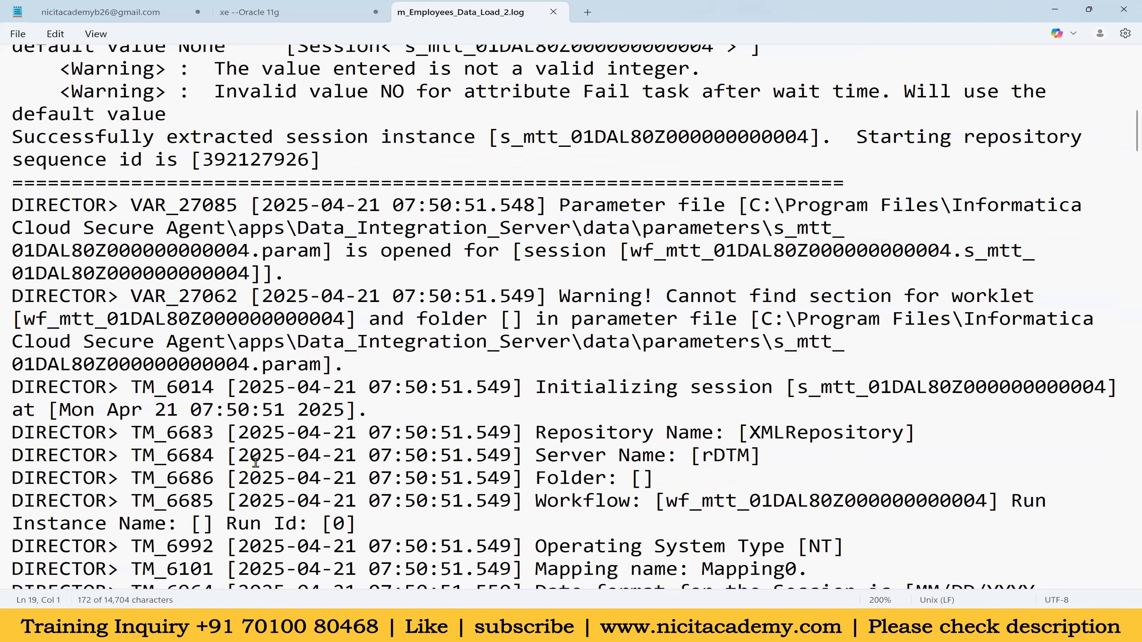
pyautogui.scroll(-12, 255, 462)
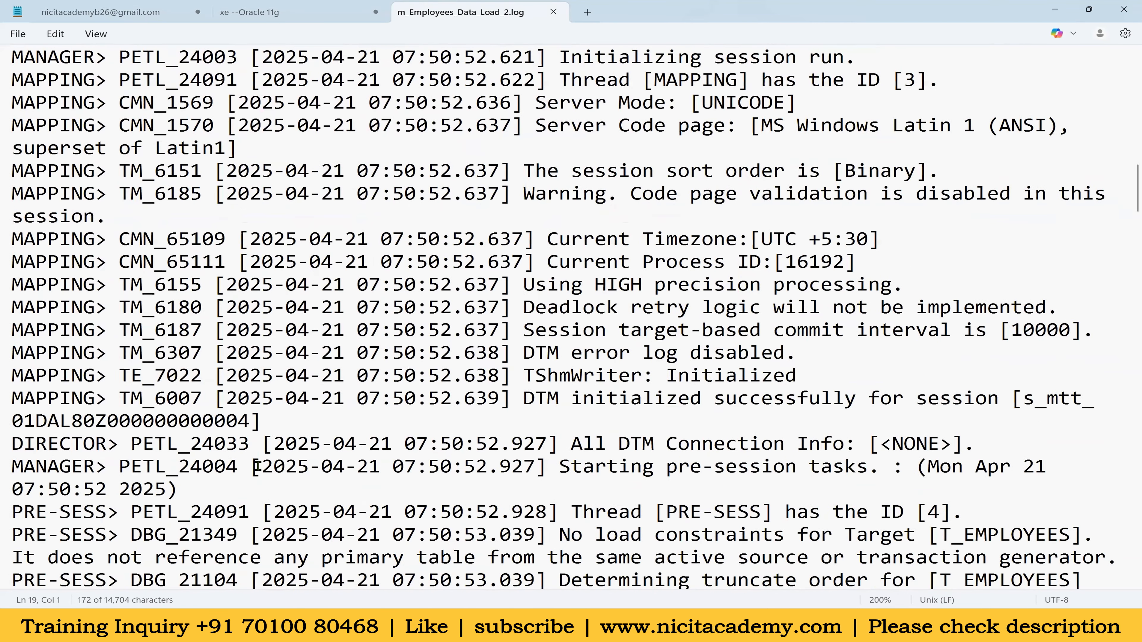
pyautogui.keyDown('ctrl'); pyautogui.scroll(-3, 258, 466); pyautogui.keyUp('ctrl')
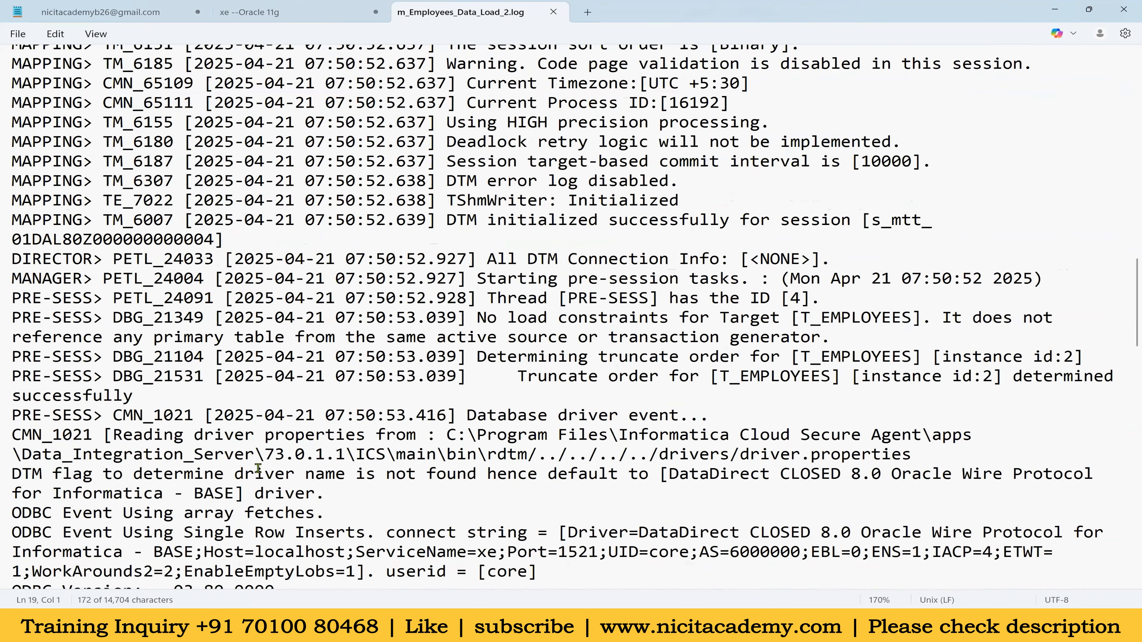
pyautogui.keyDown('ctrl'); pyautogui.scroll(-1, 257, 467); pyautogui.keyUp('ctrl')
pyautogui.scroll(-1, 653, 340)
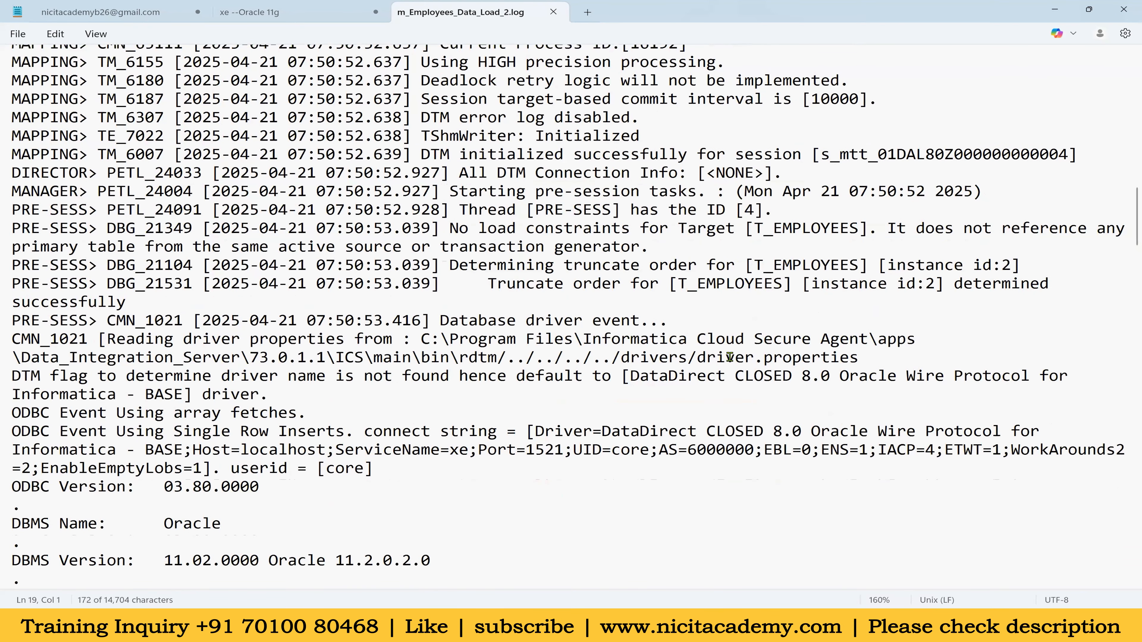
pyautogui.hotkey('alt', 'Tab')
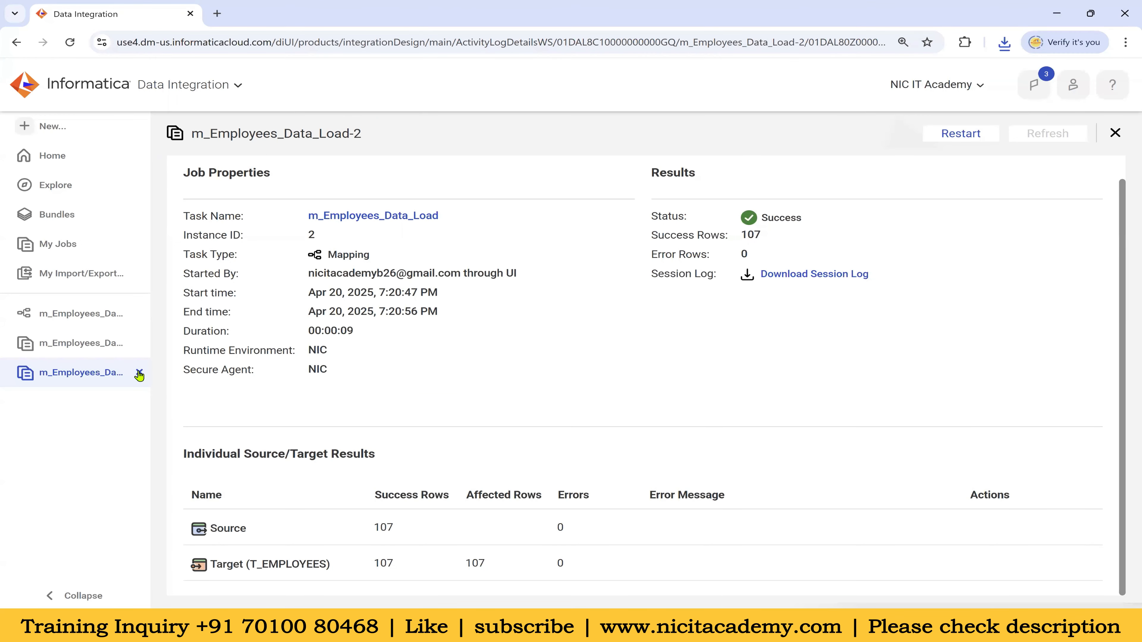
pyautogui.click(140, 373)
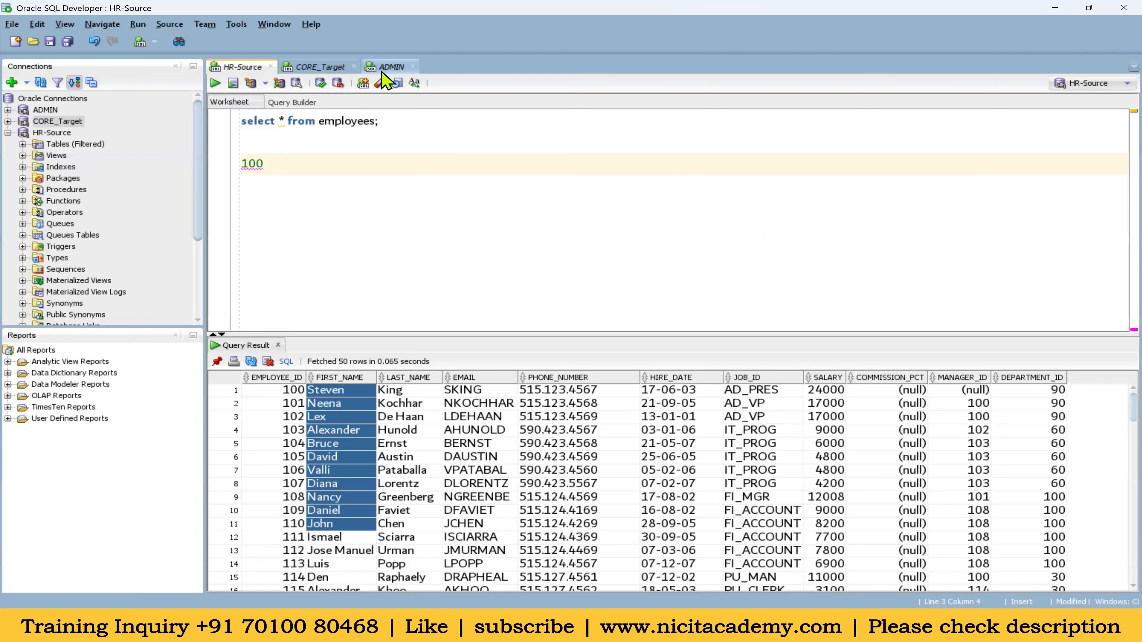
# Run select * from t_employees in the CORE_Target worksheet and review the loaded employee rows
pyautogui.click(317, 68)
pyautogui.moveTo(389, 120); pyautogui.dragTo(241, 122)
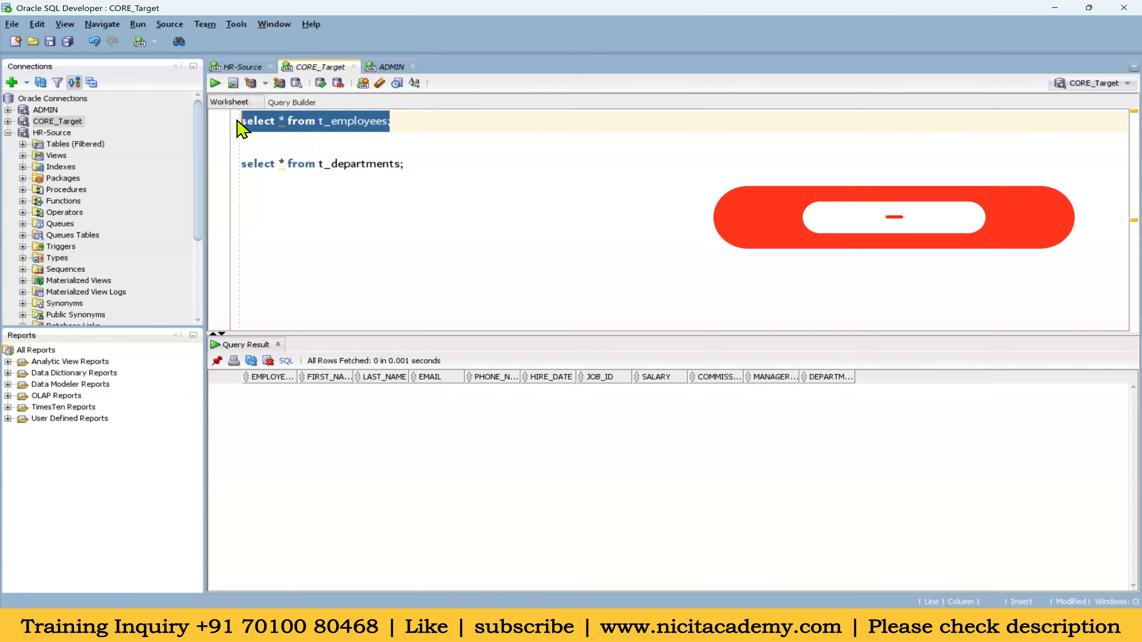
pyautogui.click(215, 85)
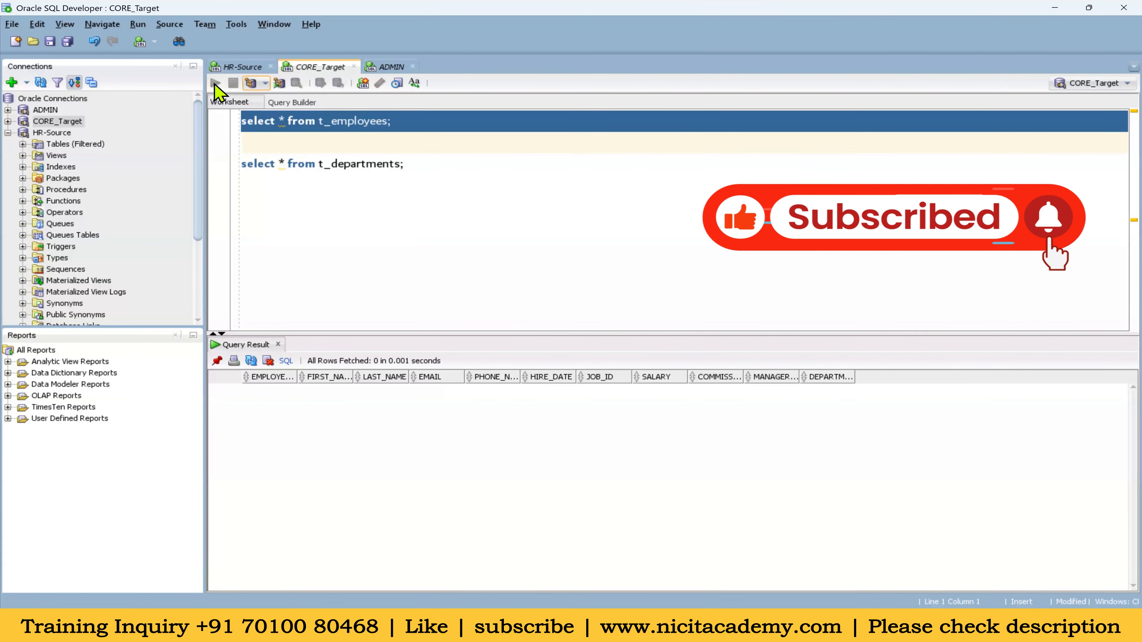
pyautogui.moveTo(446, 332); pyautogui.dragTo(446, 275)
pyautogui.moveTo(310, 345); pyautogui.dragTo(1011, 491)
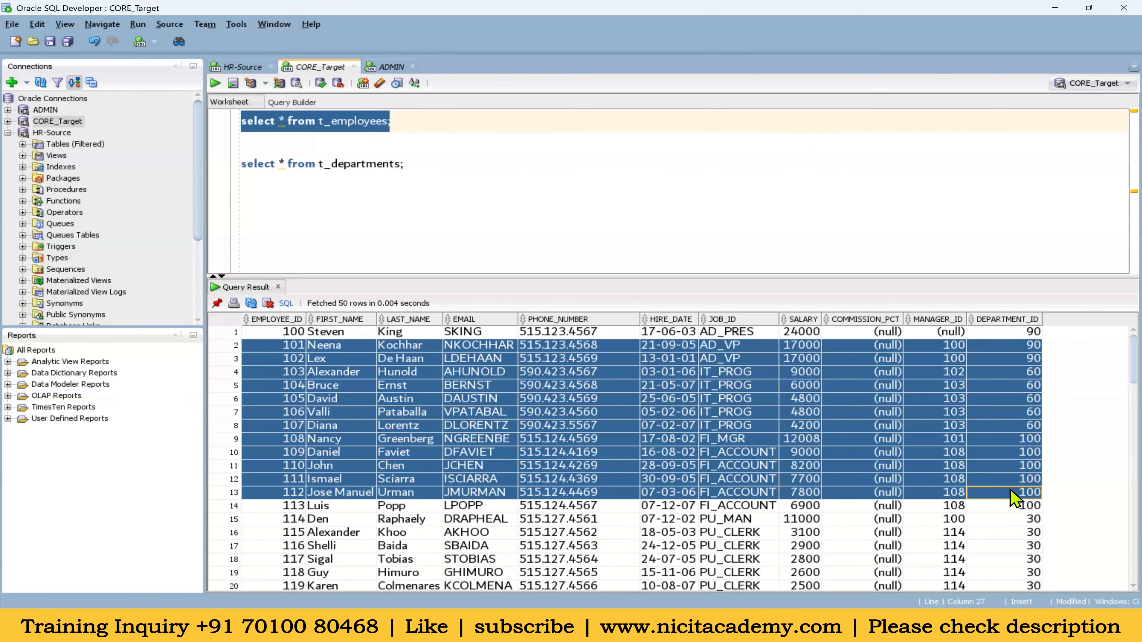
pyautogui.click(611, 399)
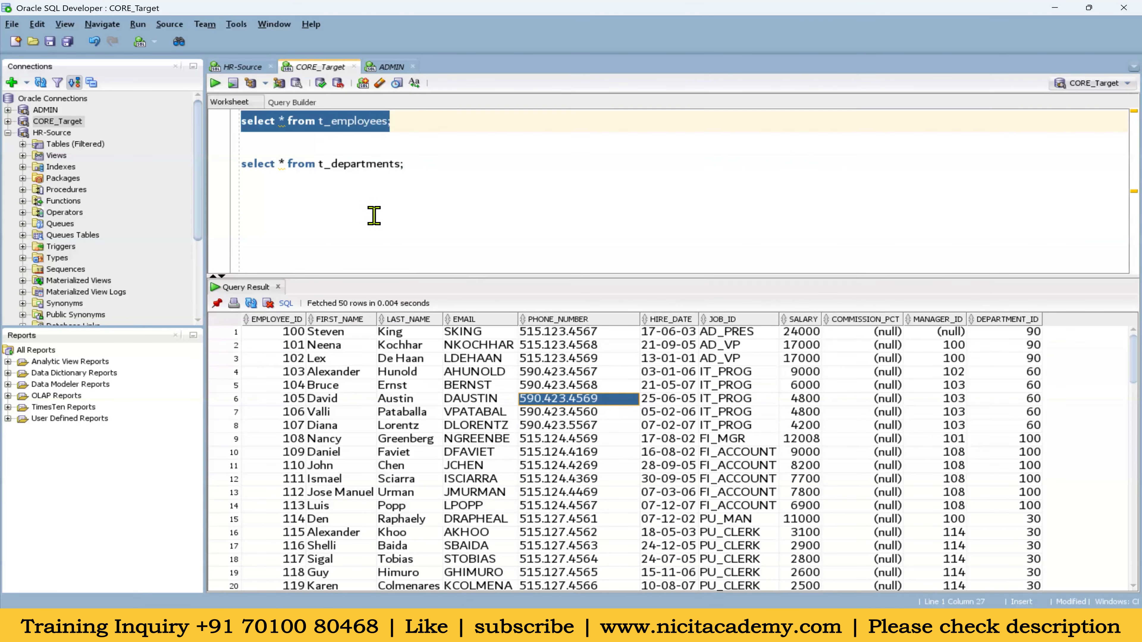
# Add and execute 'truncate table t_employees' below the departments query
pyautogui.click(367, 185)
pyautogui.doubleClick(368, 122)
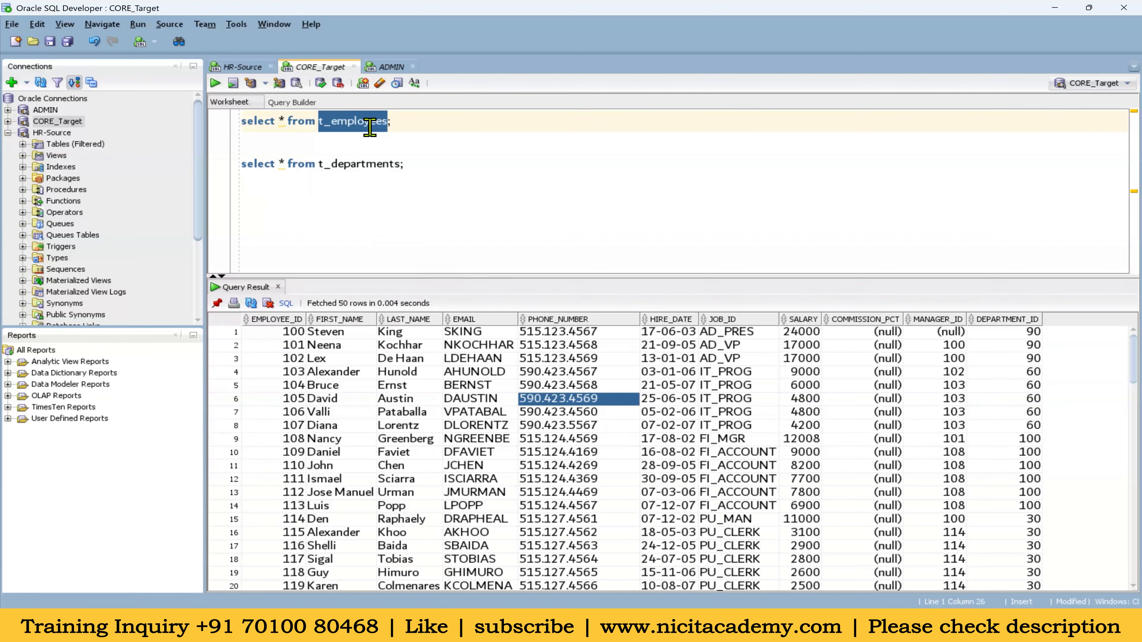
pyautogui.click(423, 163)
pyautogui.press('Return')
pyautogui.press('Return')
pyautogui.write('trucn')
pyautogui.press('BackSpace')
pyautogui.press('BackSpace')
pyautogui.write('ncate table ')
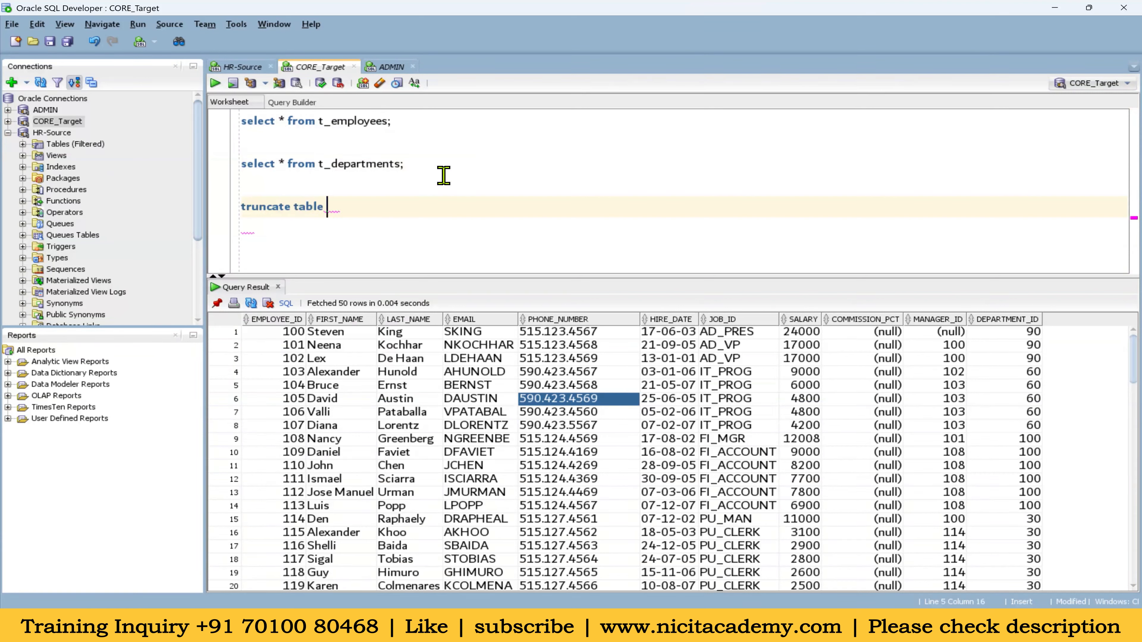
pyautogui.write('t_employees;')
pyautogui.hotkey('ctrl', 'Return')
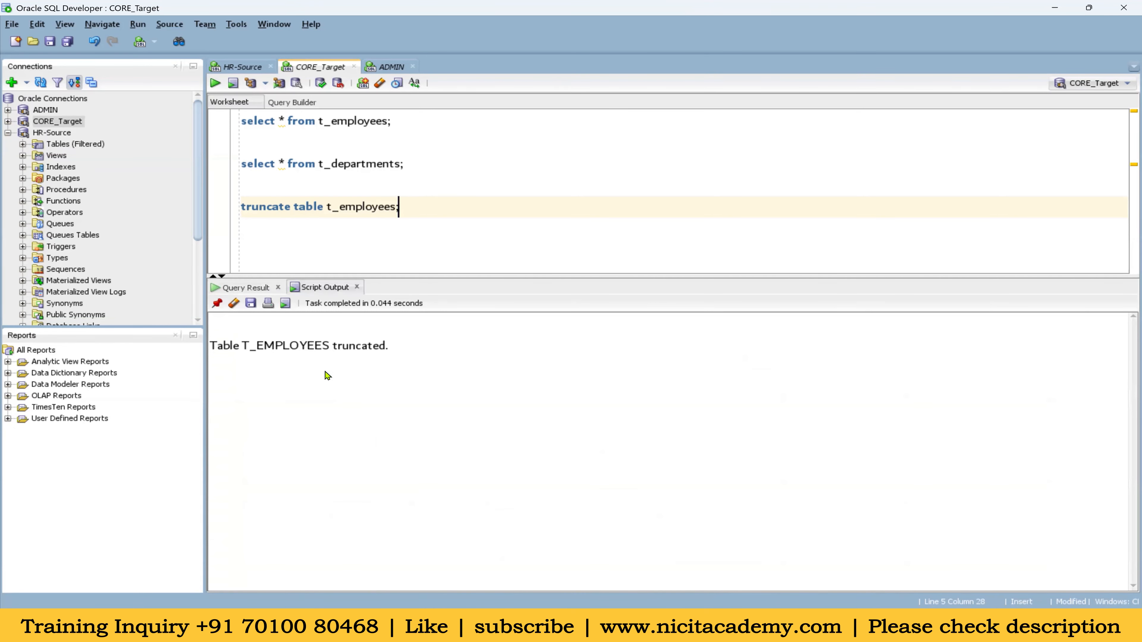
# Rerun the t_employees query to confirm the table now returns no rows
pyautogui.moveTo(242, 356); pyautogui.dragTo(332, 355)
pyautogui.click(299, 125)
pyautogui.hotkey('ctrl', 'Return')
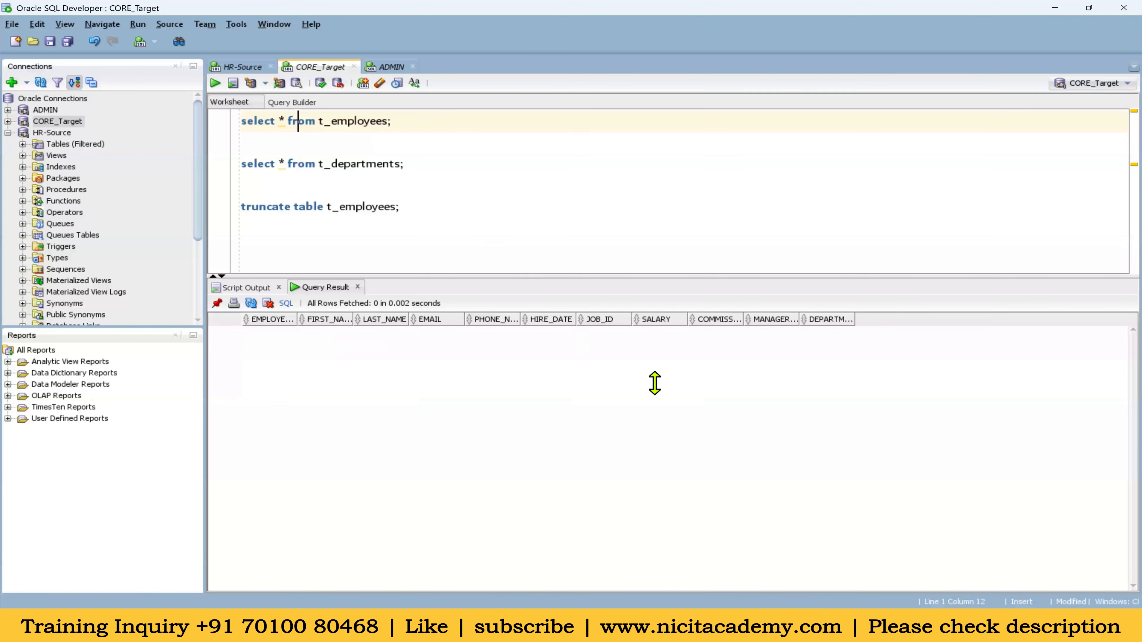
pyautogui.click(539, 626)
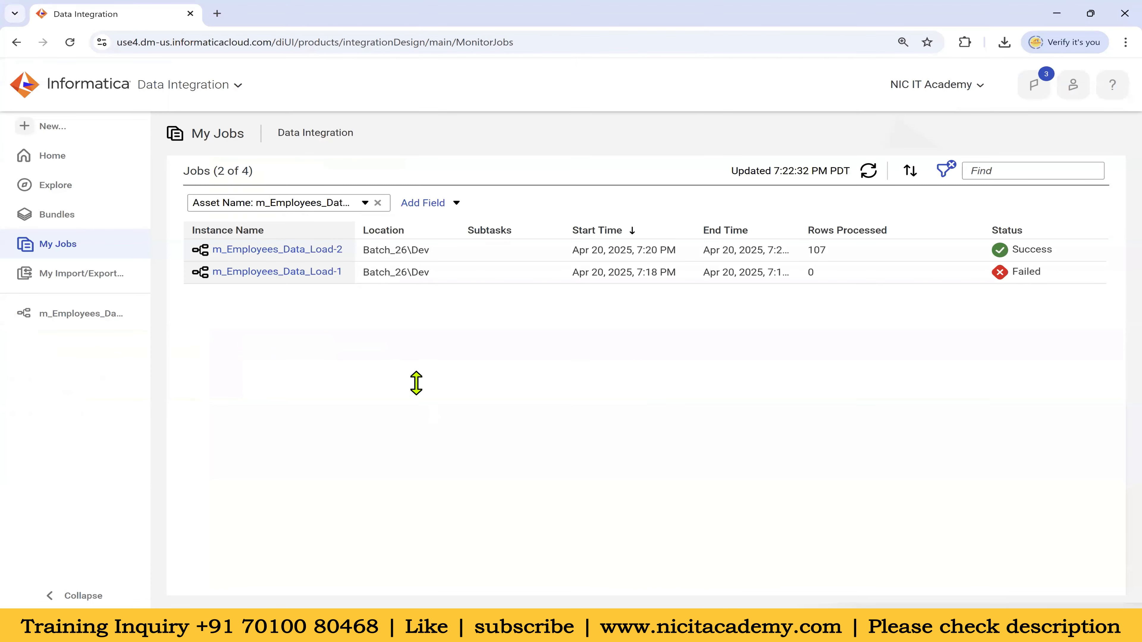
# Reopen the m_Employees_Data_Load mapping, check the Day - 1 - ETL file, and start a new asset
pyautogui.click(81, 315)
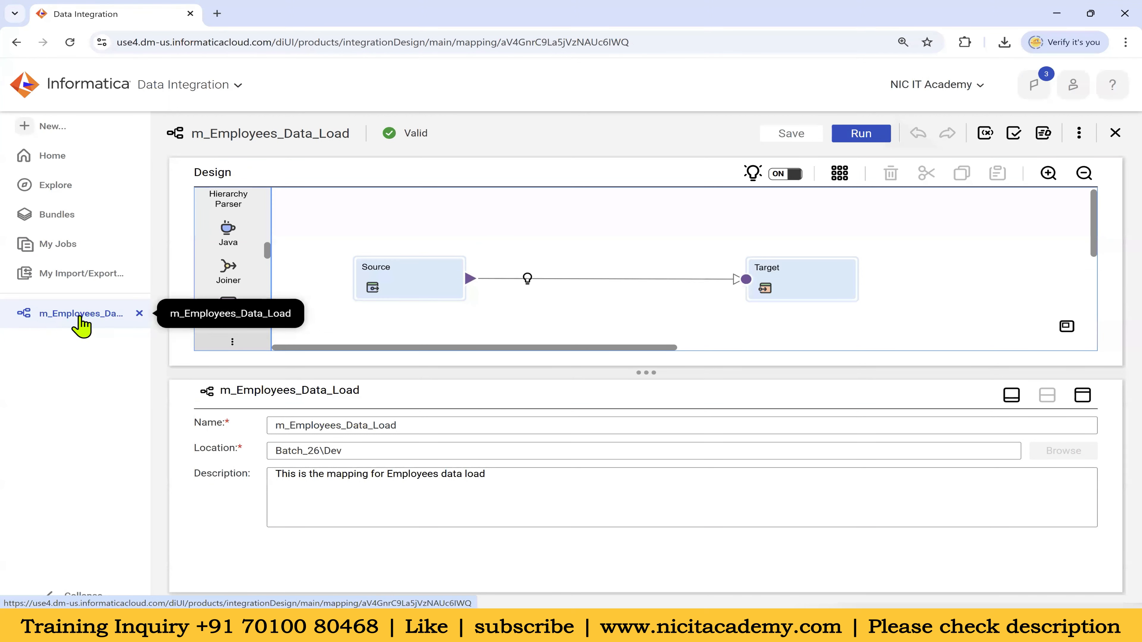
pyautogui.moveTo(737, 624)
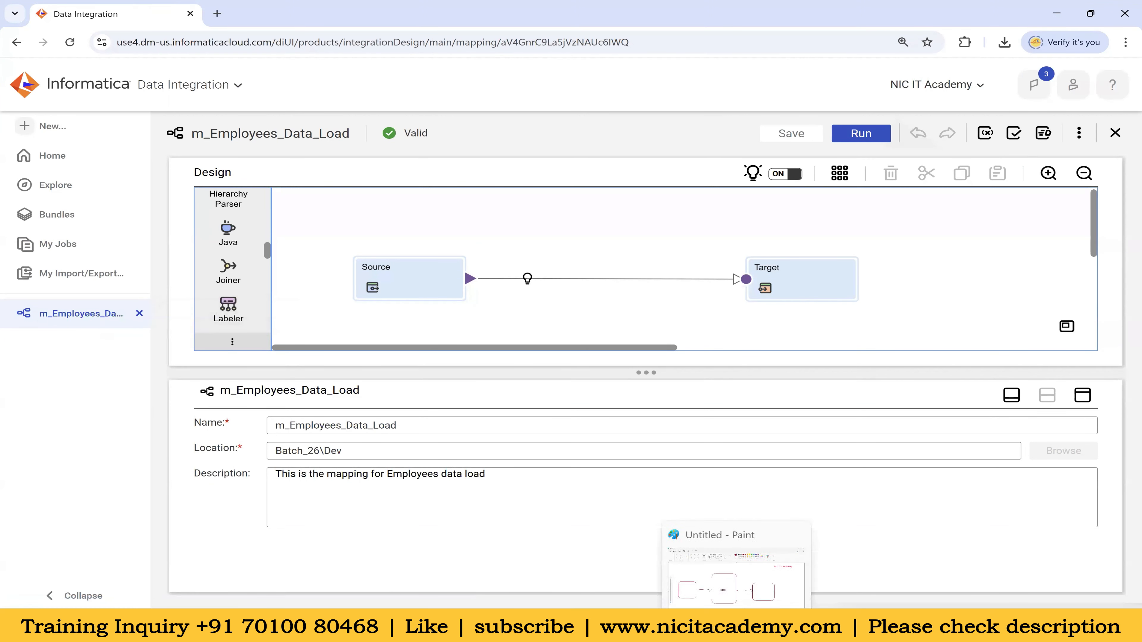
pyautogui.moveTo(802, 626)
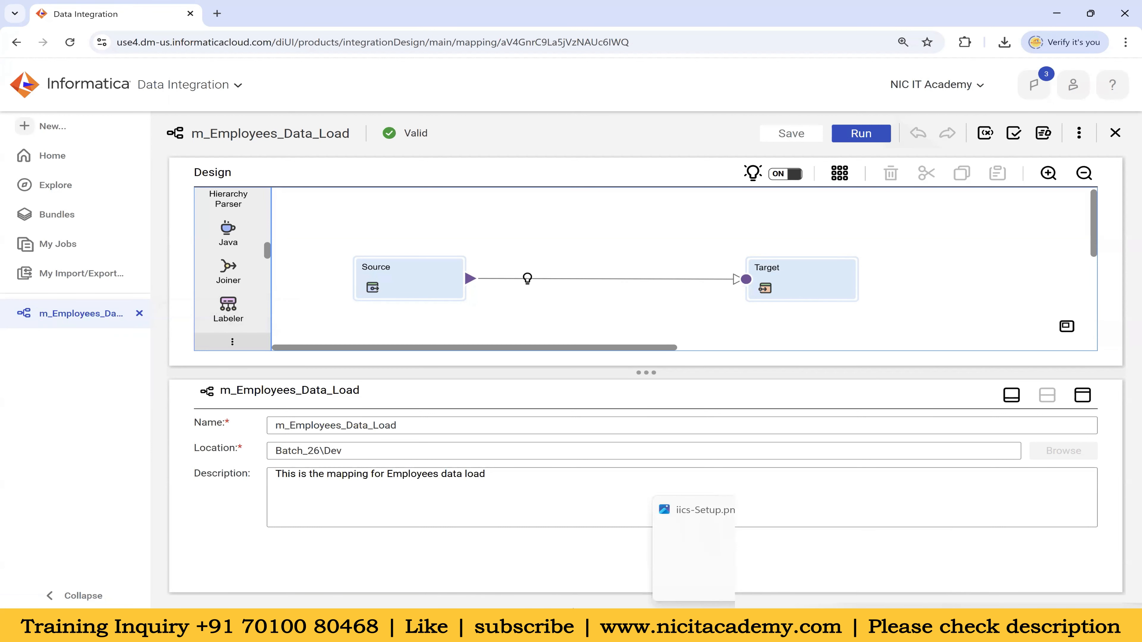
pyautogui.click(632, 624)
pyautogui.doubleClick(233, 161)
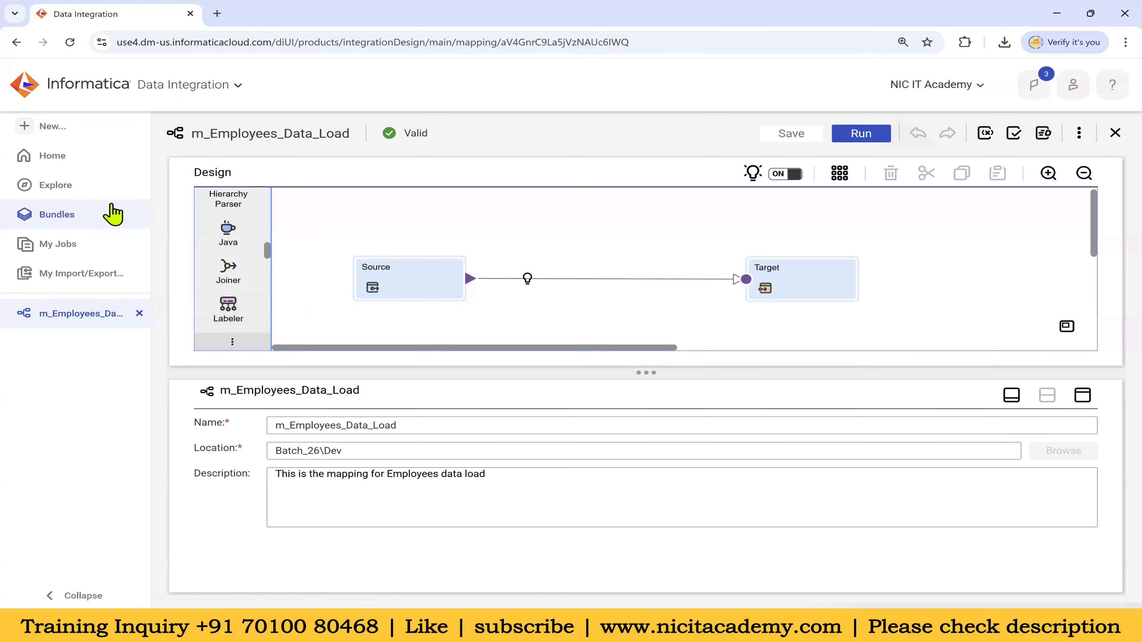
pyautogui.click(54, 127)
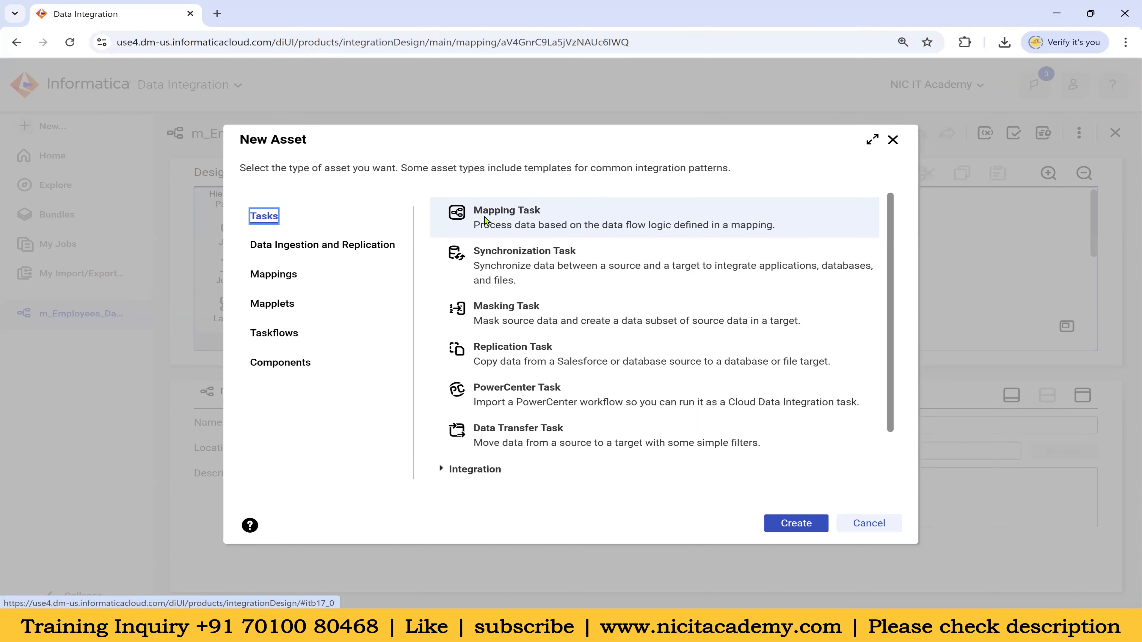
# Create a new Mapping Task and select its default name MappingTask1 for replacement
pyautogui.moveTo(473, 211); pyautogui.dragTo(542, 210)
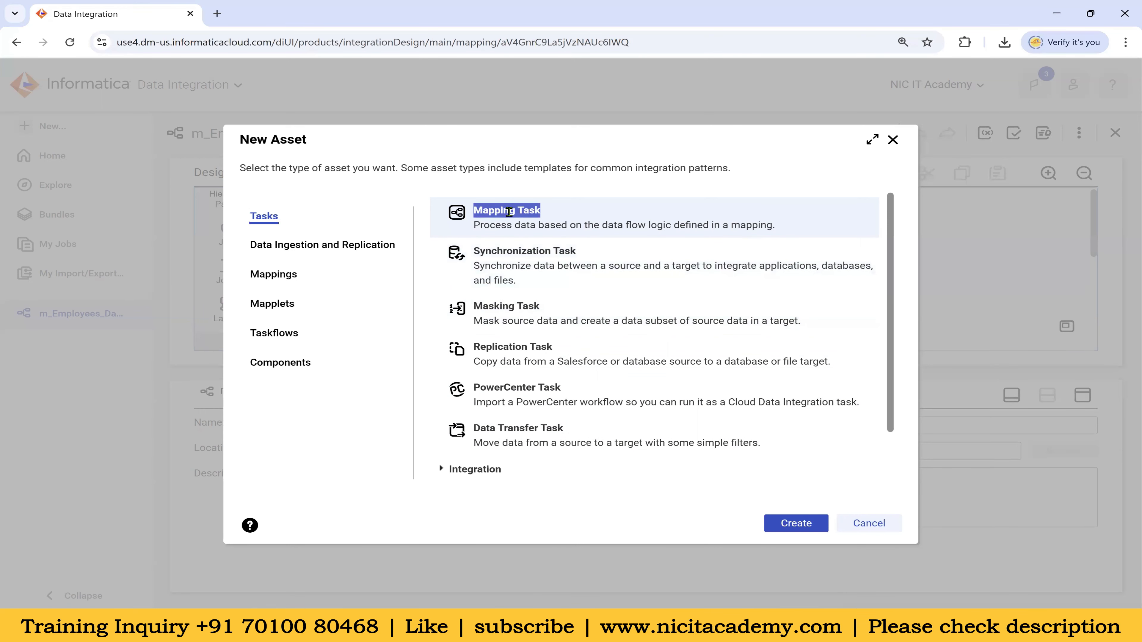
pyautogui.click(791, 517)
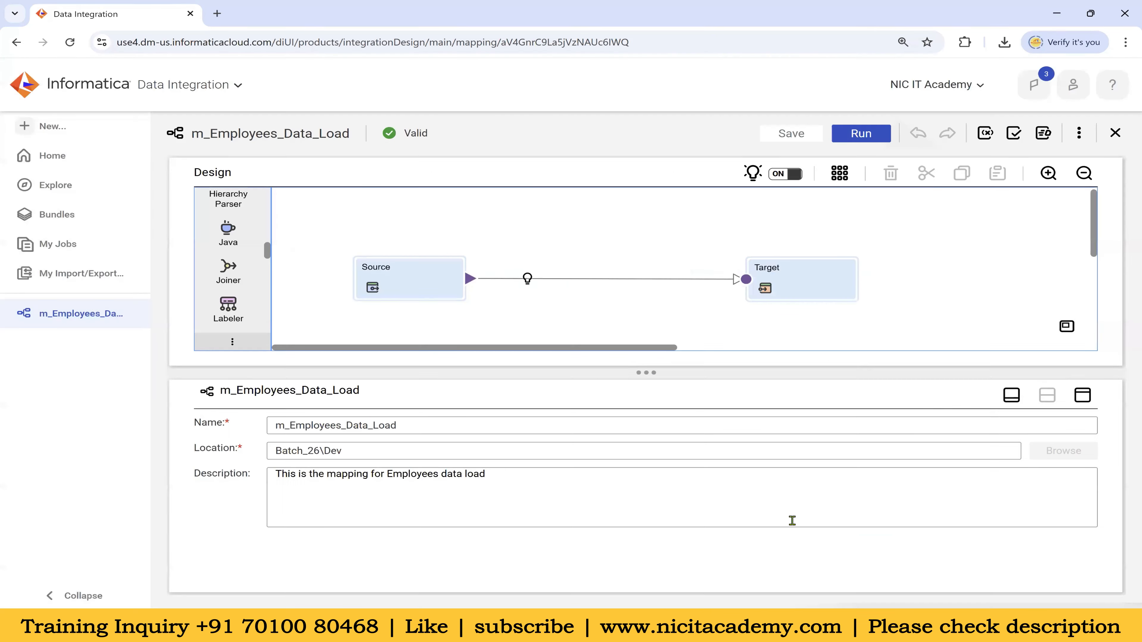
pyautogui.moveTo(196, 274); pyautogui.dragTo(232, 275)
pyautogui.moveTo(464, 277); pyautogui.dragTo(292, 267)
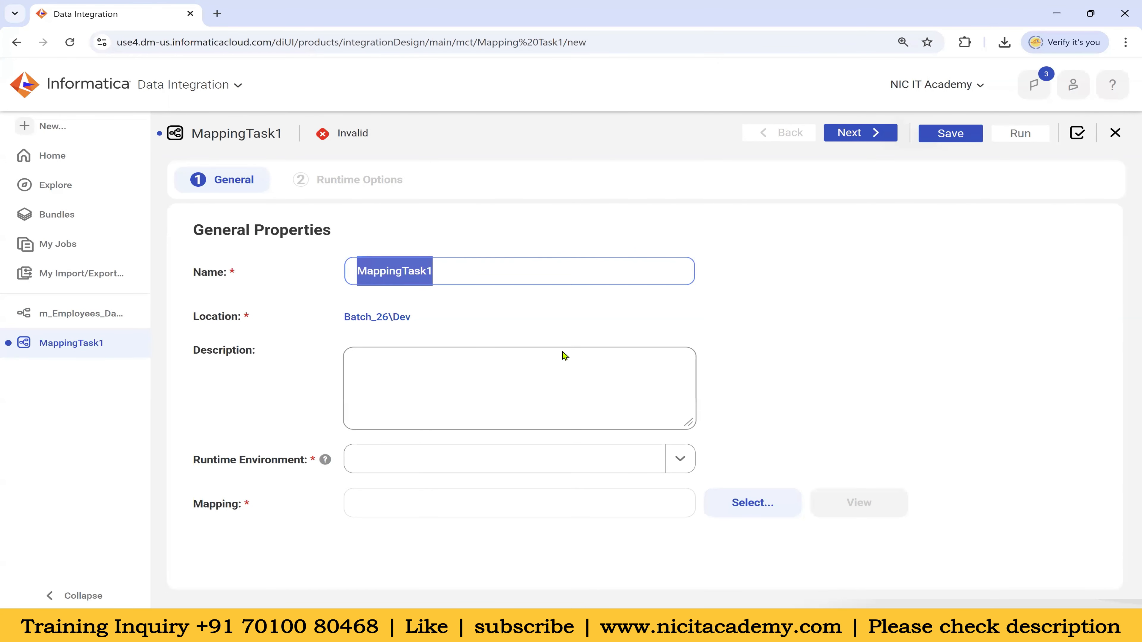
# Rename the task to mct_m_Employees_Data_Load and select its mct_ prefix
pyautogui.write('mct_')
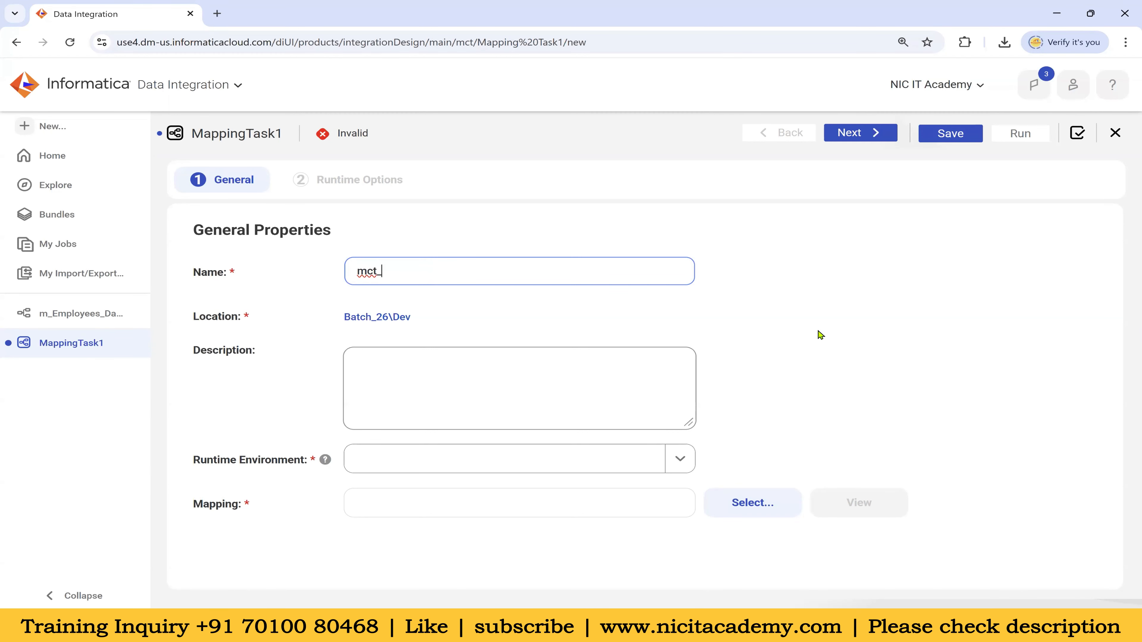
pyautogui.write('Employees_Data_Load')
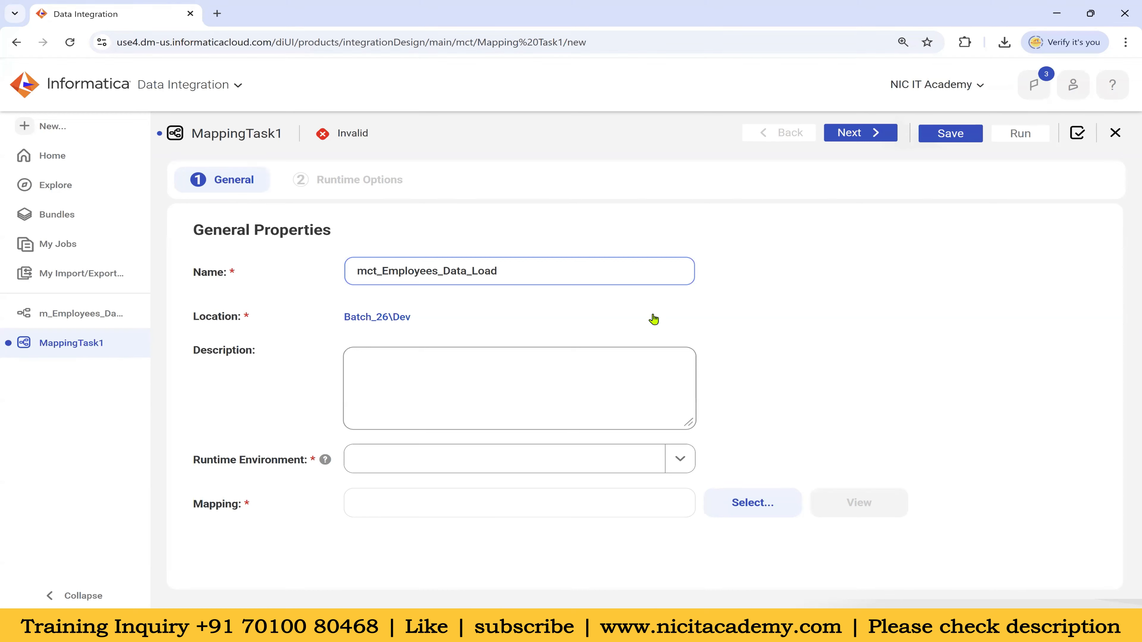
pyautogui.write('m_')
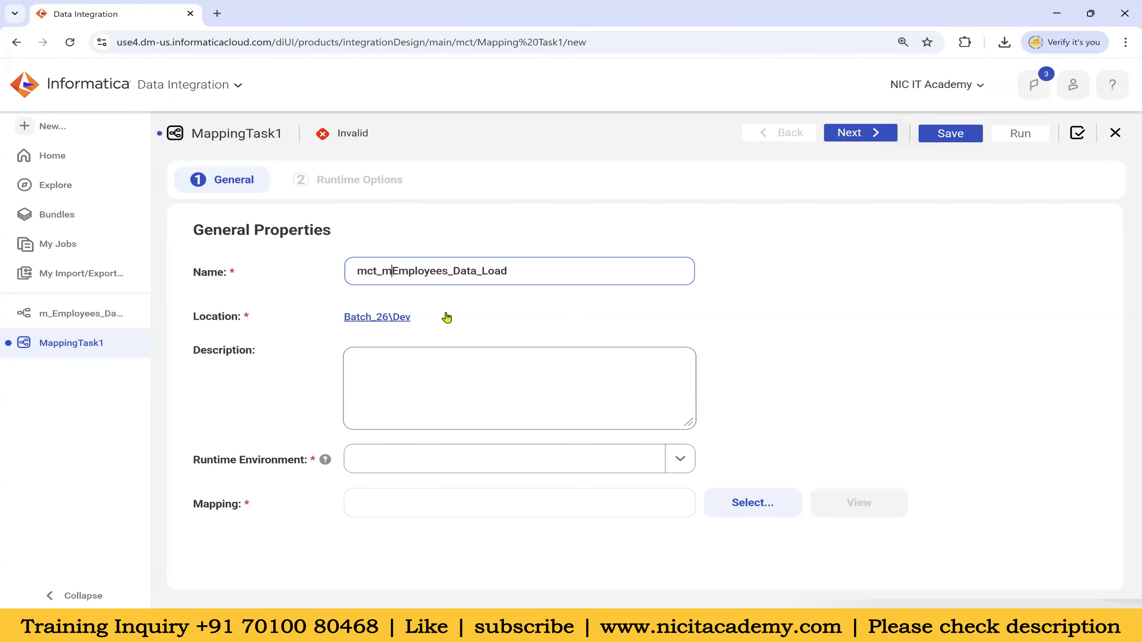
pyautogui.moveTo(377, 271); pyautogui.dragTo(344, 270)
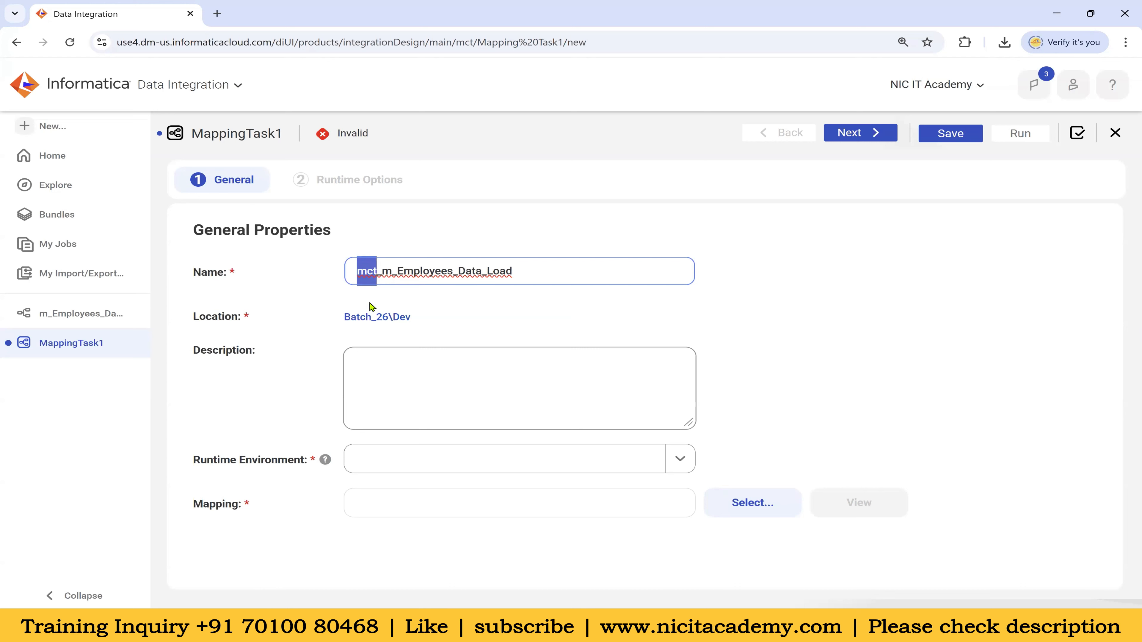
pyautogui.click(370, 272)
pyautogui.press('BackSpace')
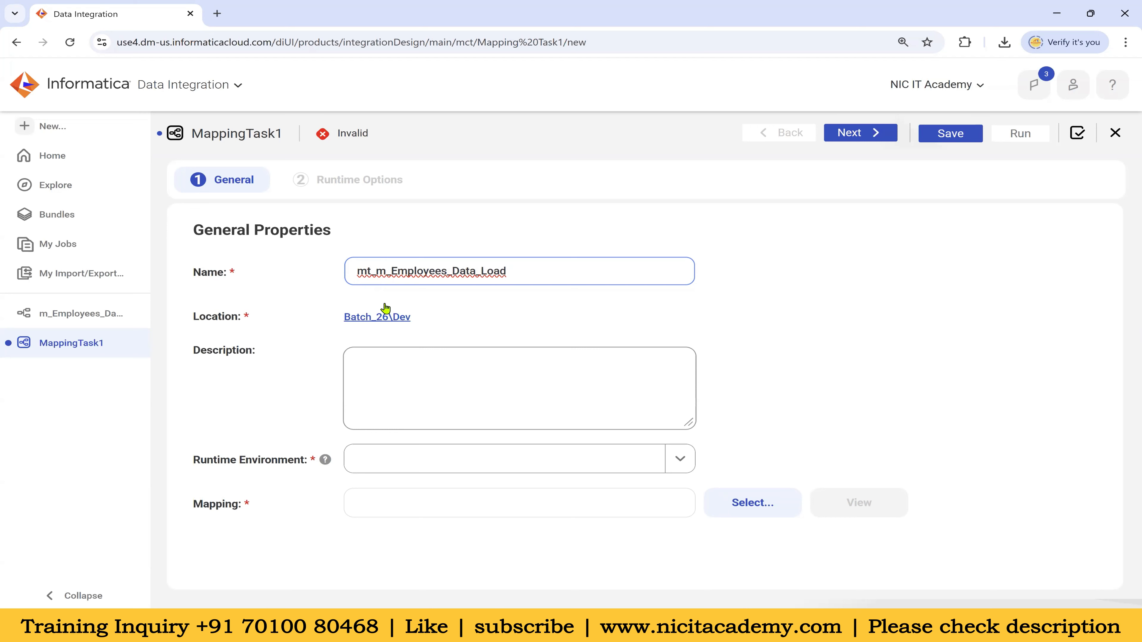
pyautogui.write('c')
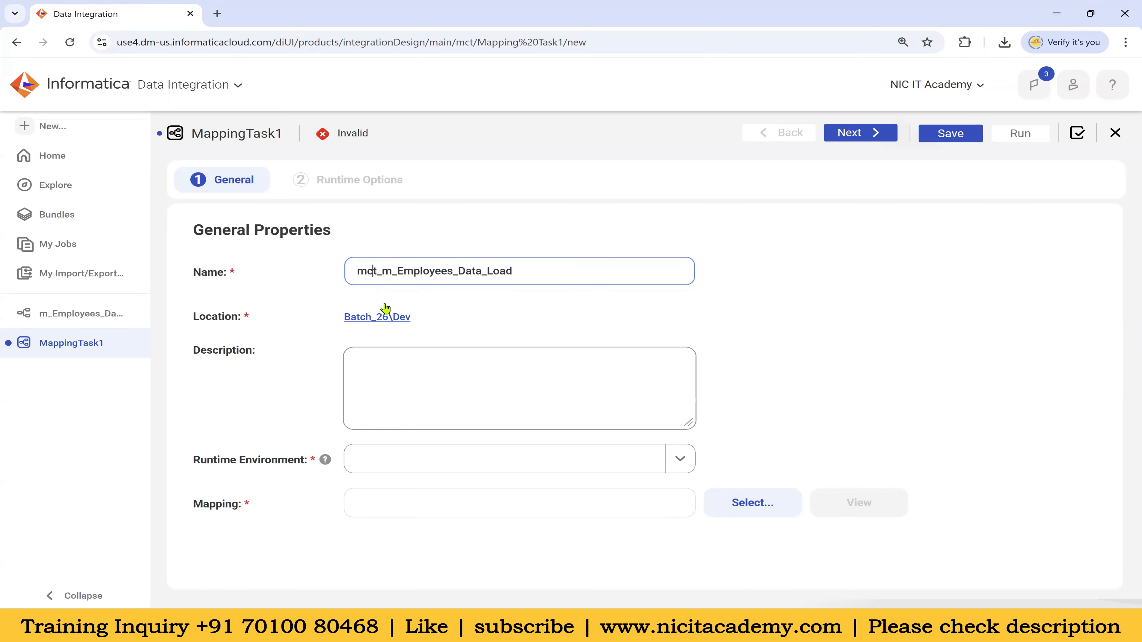
pyautogui.click(479, 299)
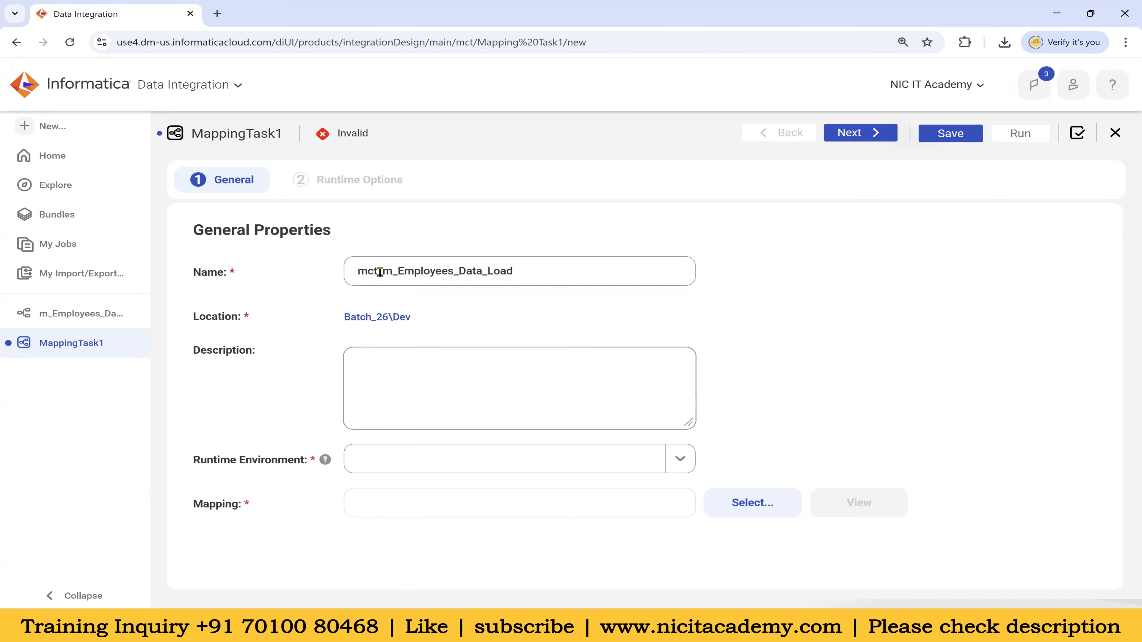
pyautogui.moveTo(382, 271); pyautogui.dragTo(347, 273)
pyautogui.hotkey('ctrl', 'c')
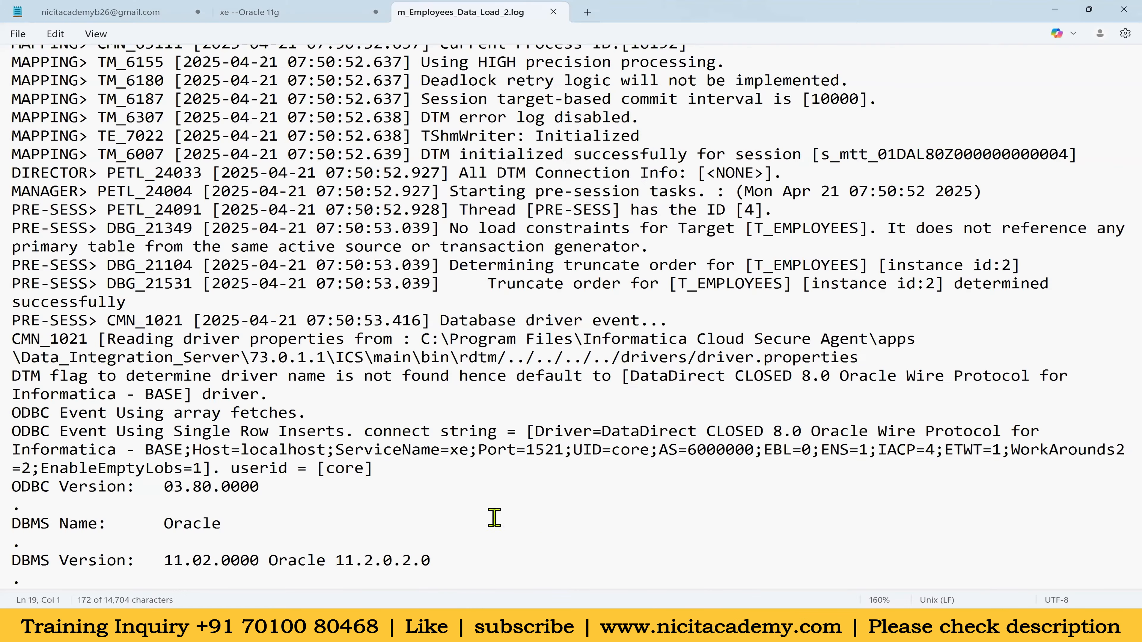
# Add the line 'mct_ mapping task' to the xe --Oracle 11g notes and return to the task
pyautogui.click(229, 18)
pyautogui.click(102, 184)
pyautogui.press('Return')
pyautogui.hotkey('ctrl', 'v')
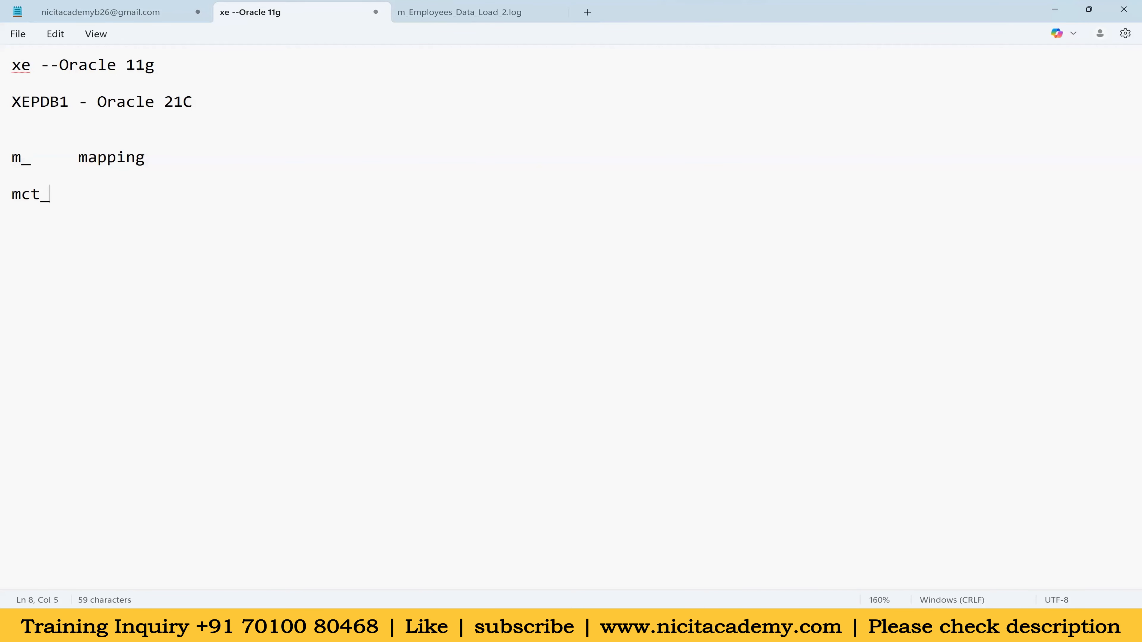
pyautogui.write('mappinig')
pyautogui.press('BackSpace')
pyautogui.press('BackSpace')
pyautogui.press('BackSpace')
pyautogui.press('BackSpace')
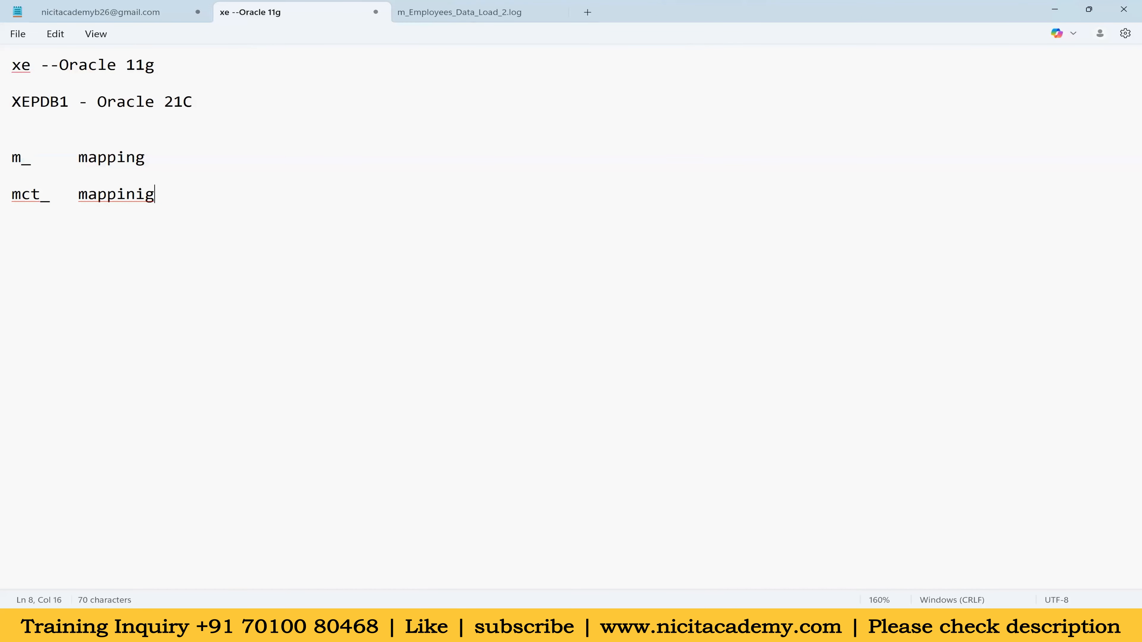
pyautogui.write('ng task')
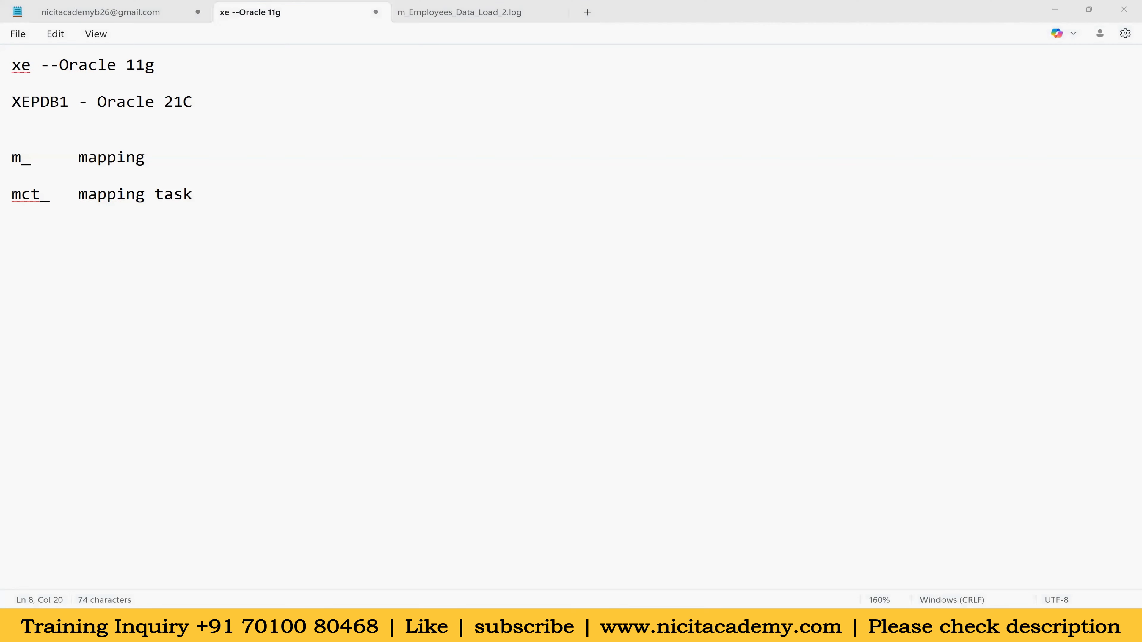
pyautogui.hotkey('alt', 'Tab')
pyautogui.click(401, 459)
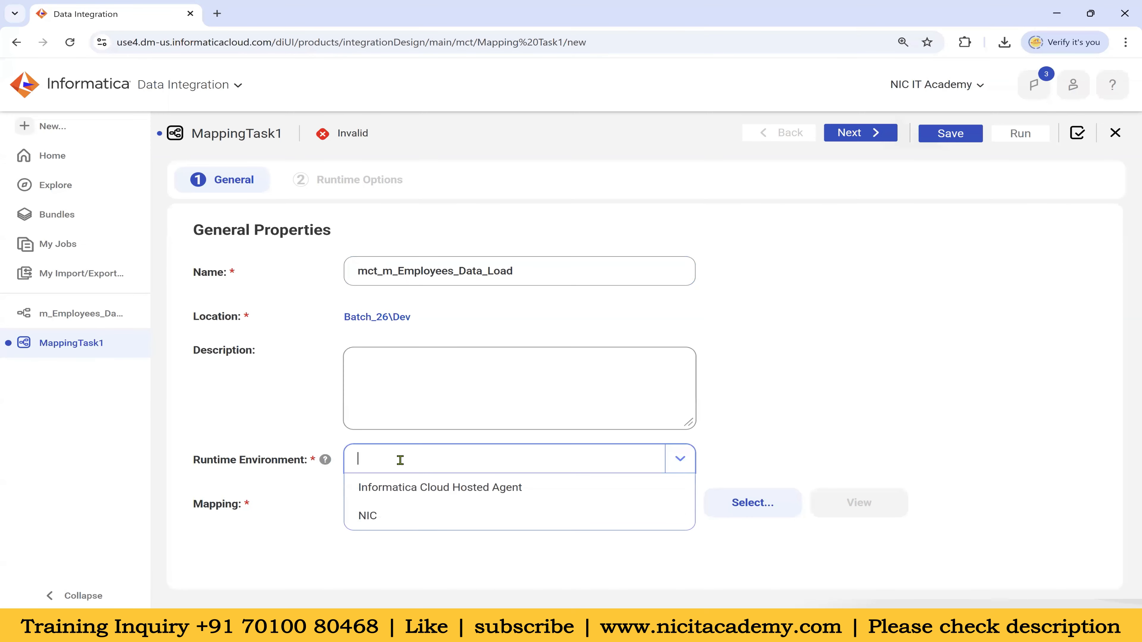
# Set runtime environment NIC and mapping m_Employees_Data_Load, then advance to Runtime Options
pyautogui.click(398, 516)
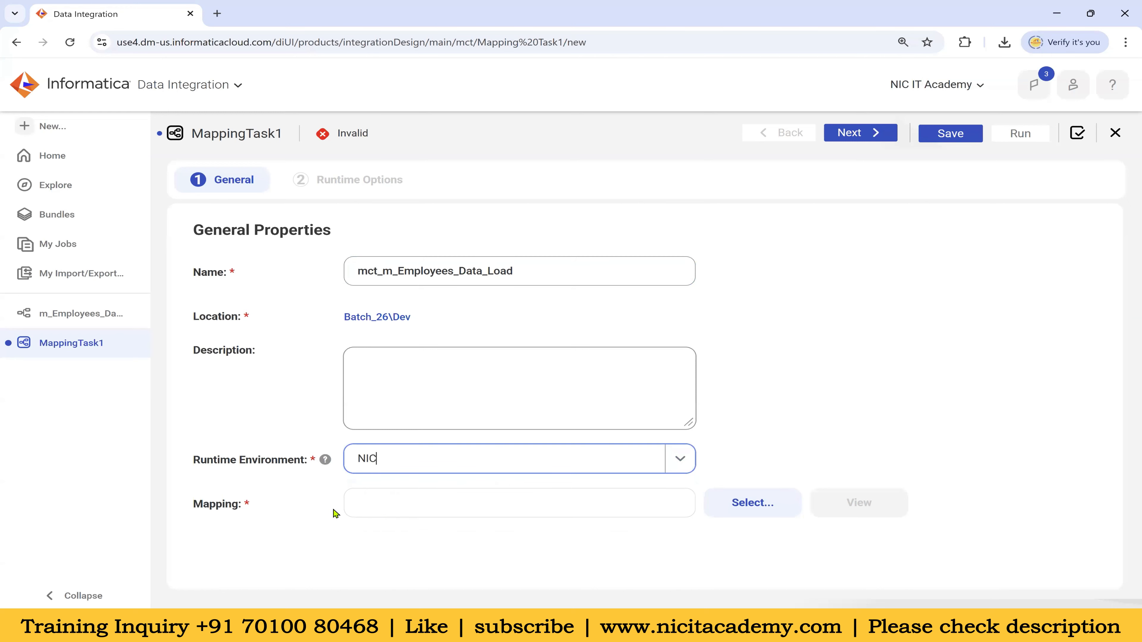
pyautogui.click(749, 506)
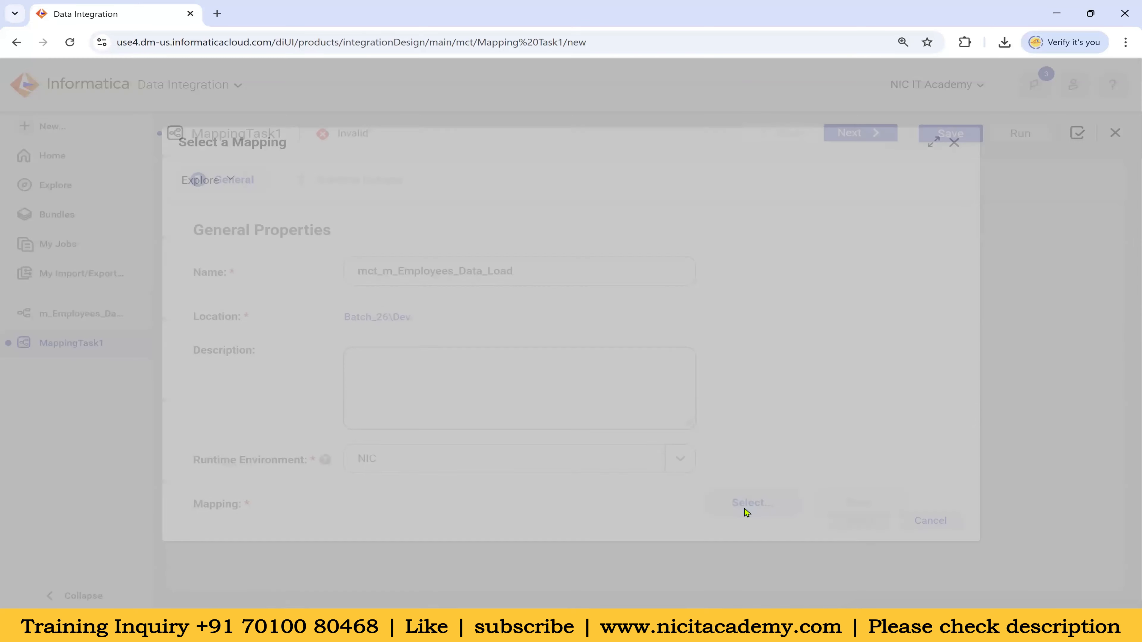
pyautogui.click(288, 256)
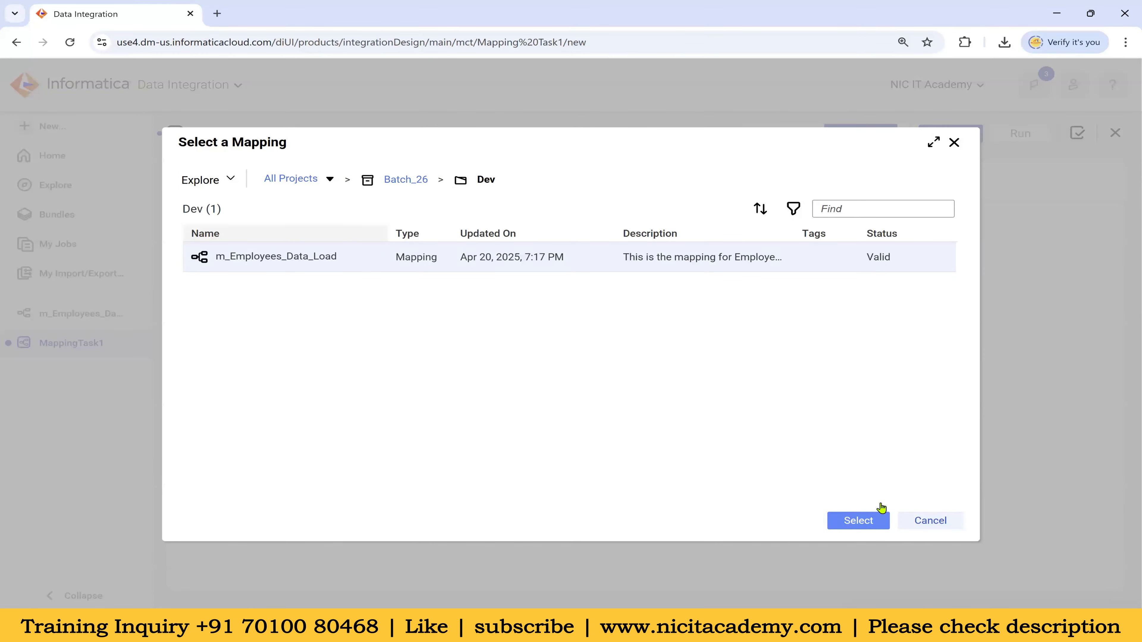
pyautogui.click(878, 518)
pyautogui.scroll(-3, 807, 362)
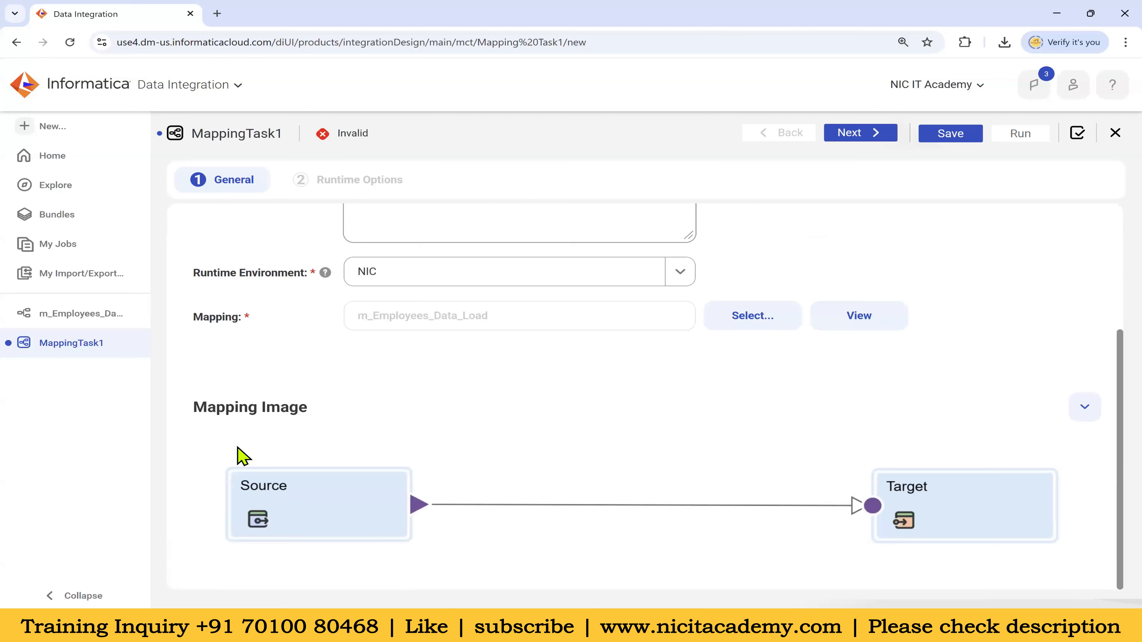
pyautogui.scroll(5, 672, 482)
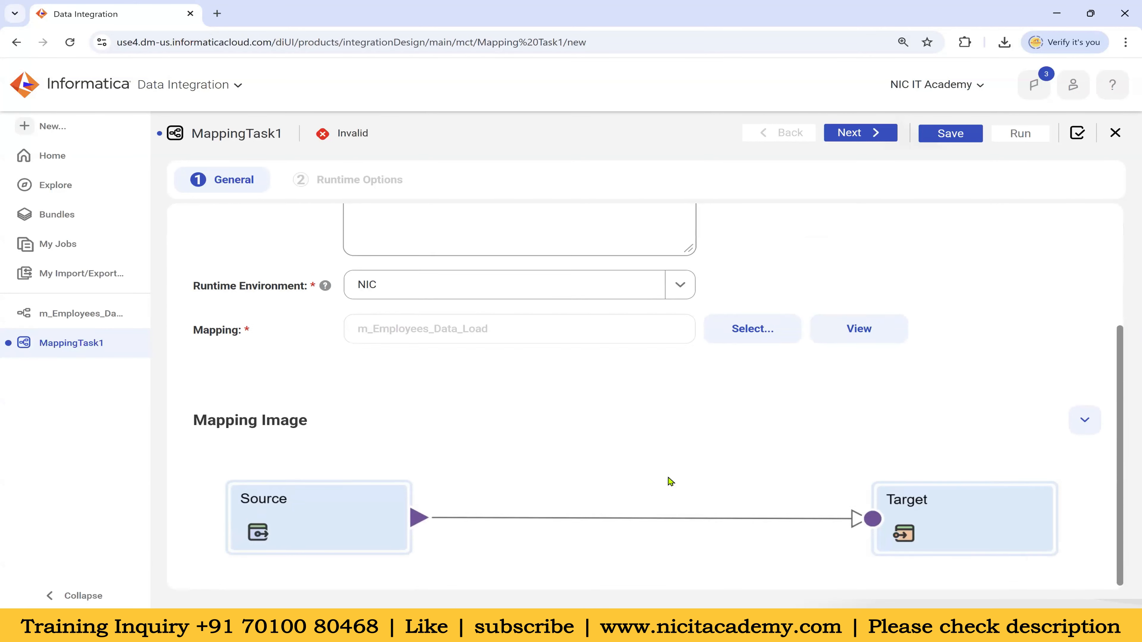
pyautogui.click(854, 136)
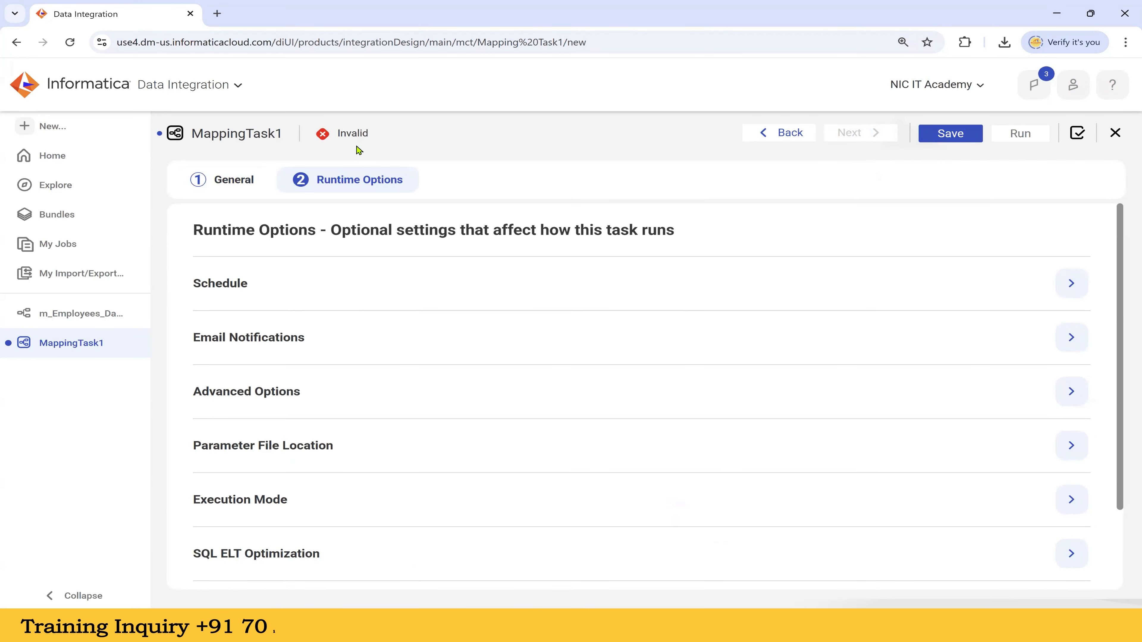
# Try the daily_7am schedule, then revert the task to Do not run on a schedule
pyautogui.click(1071, 295)
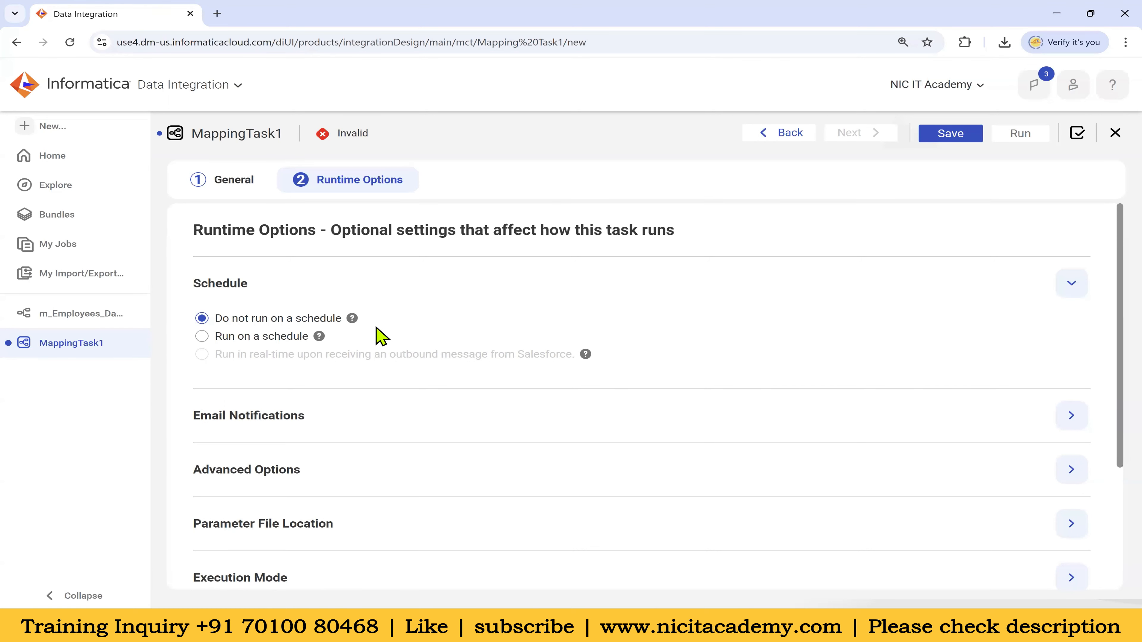
pyautogui.click(203, 337)
pyautogui.click(509, 371)
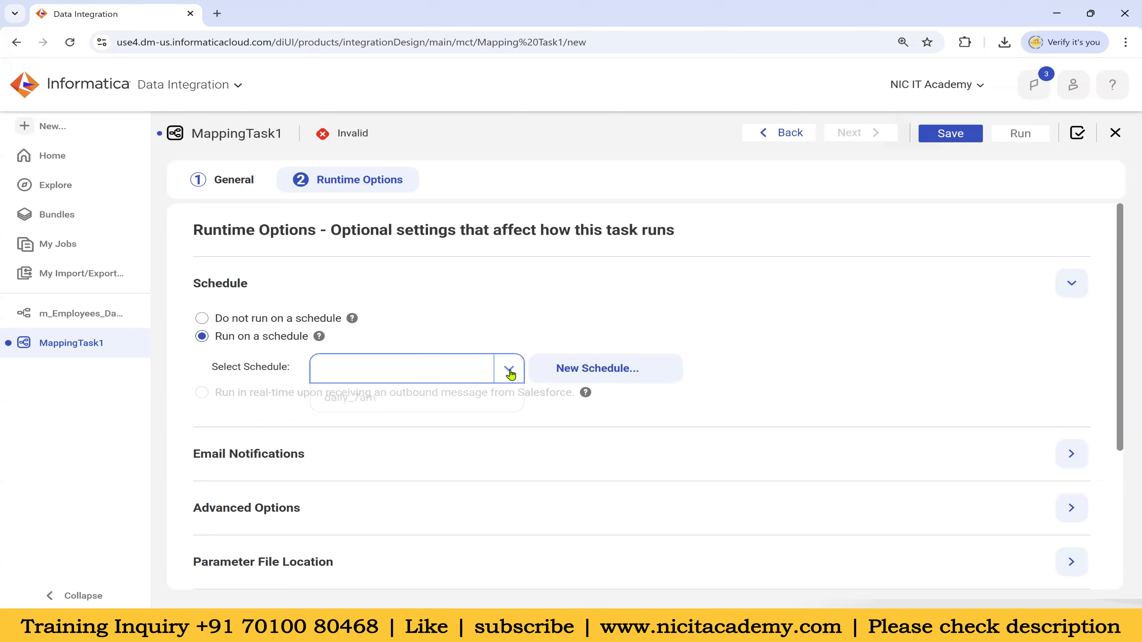
pyautogui.click(391, 400)
pyautogui.click(476, 300)
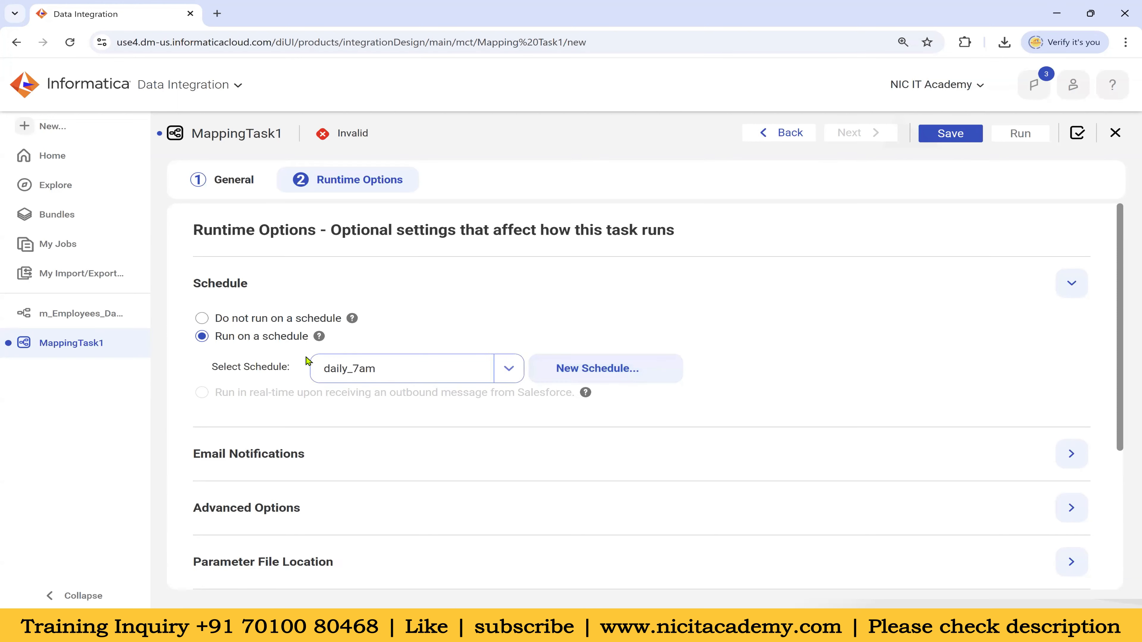
pyautogui.click(206, 320)
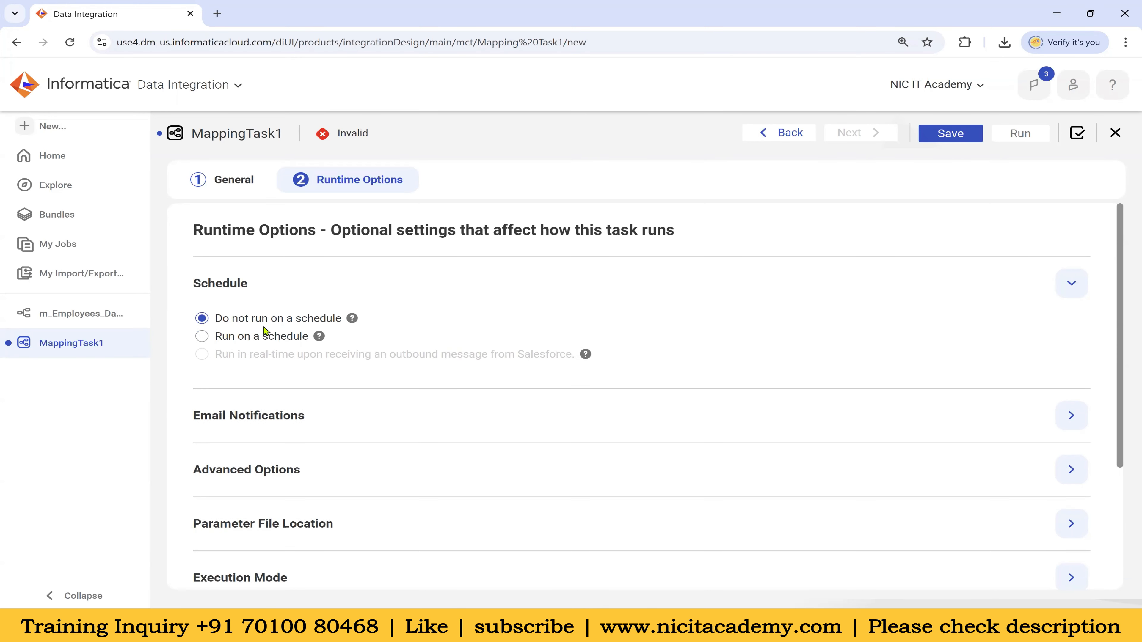
pyautogui.click(1072, 283)
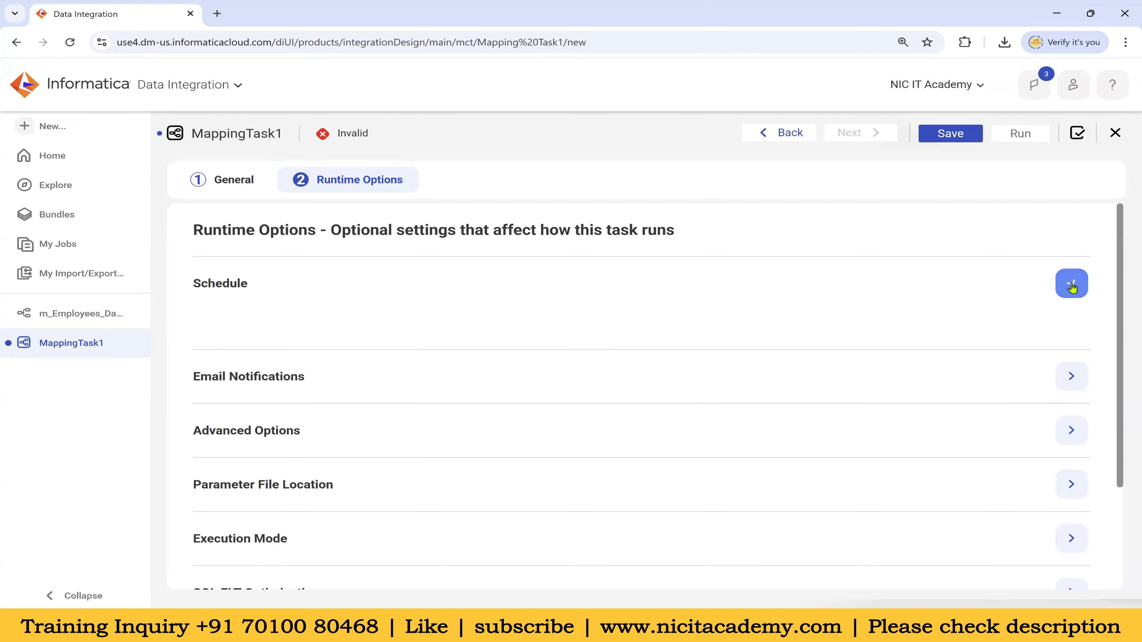
pyautogui.click(1071, 337)
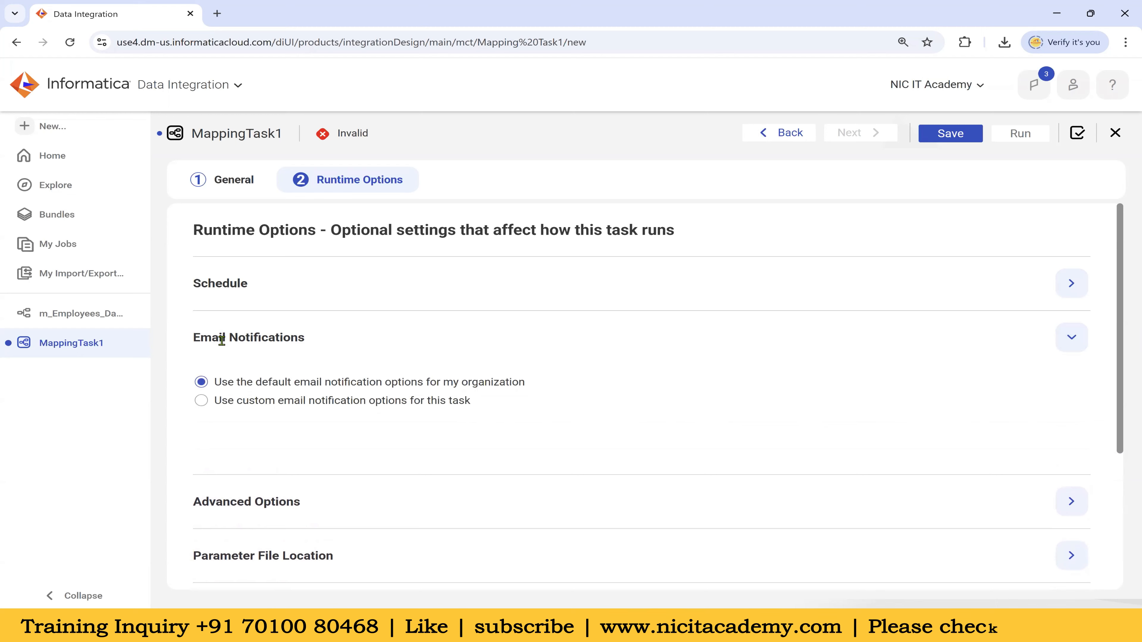
# Switch to custom email notifications and visit the failure, warning and success address fields
pyautogui.click(201, 400)
pyautogui.scroll(-3, 490, 424)
pyautogui.click(382, 326)
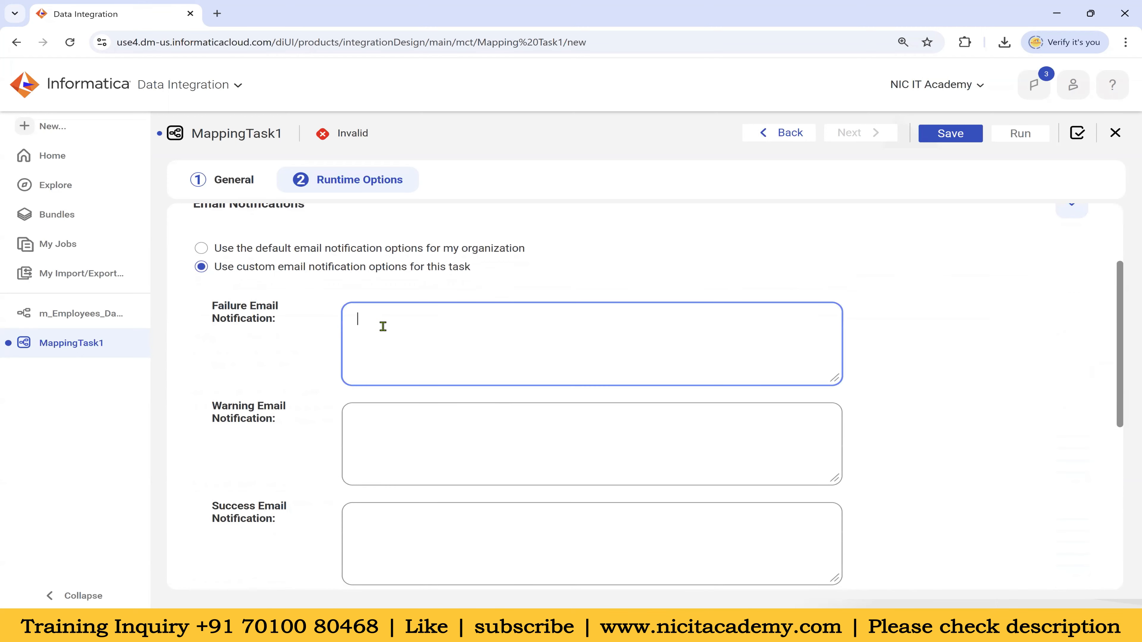
pyautogui.click(389, 427)
pyautogui.scroll(-2, 388, 458)
pyautogui.click(392, 454)
pyautogui.click(383, 263)
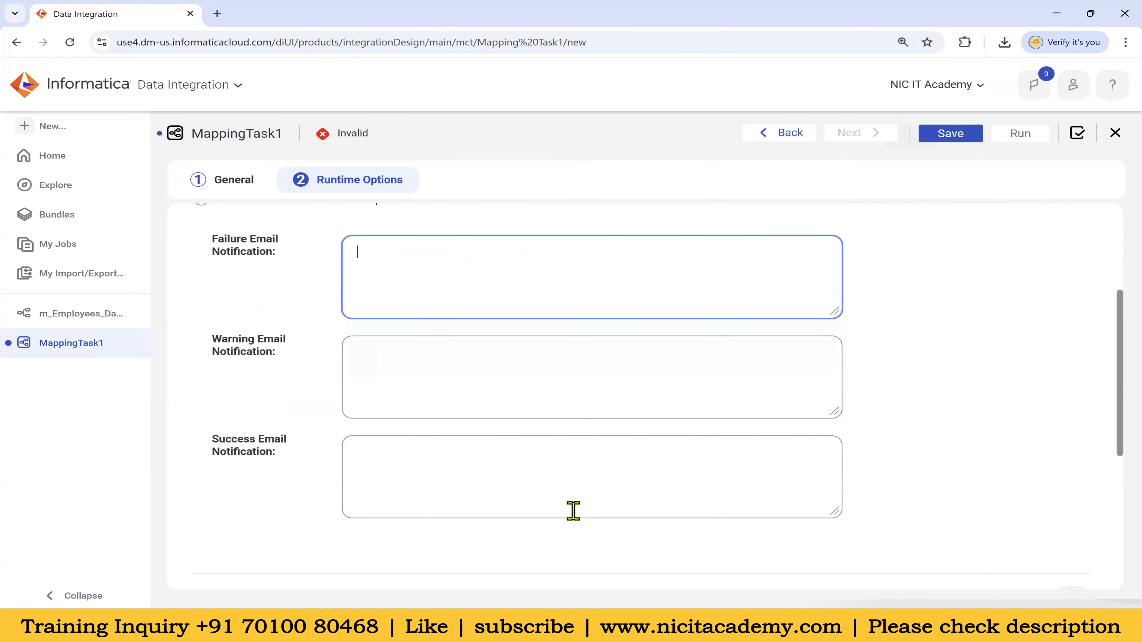
# Paste the email address copied from Notepad into the failure, warning and success recipients
pyautogui.click(637, 626)
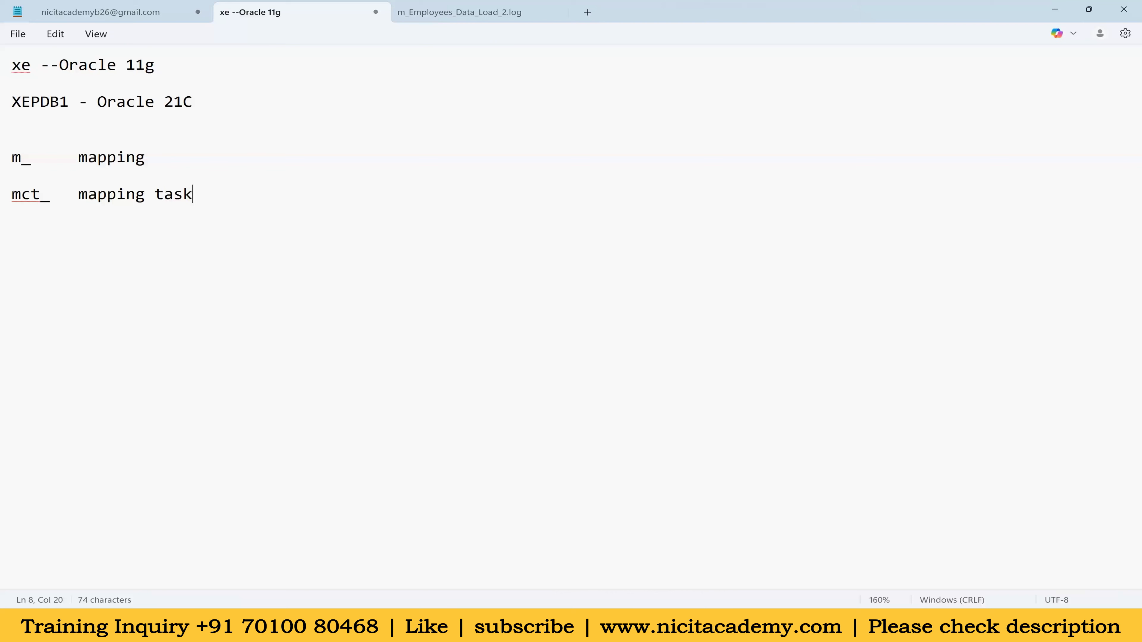
pyautogui.click(125, 16)
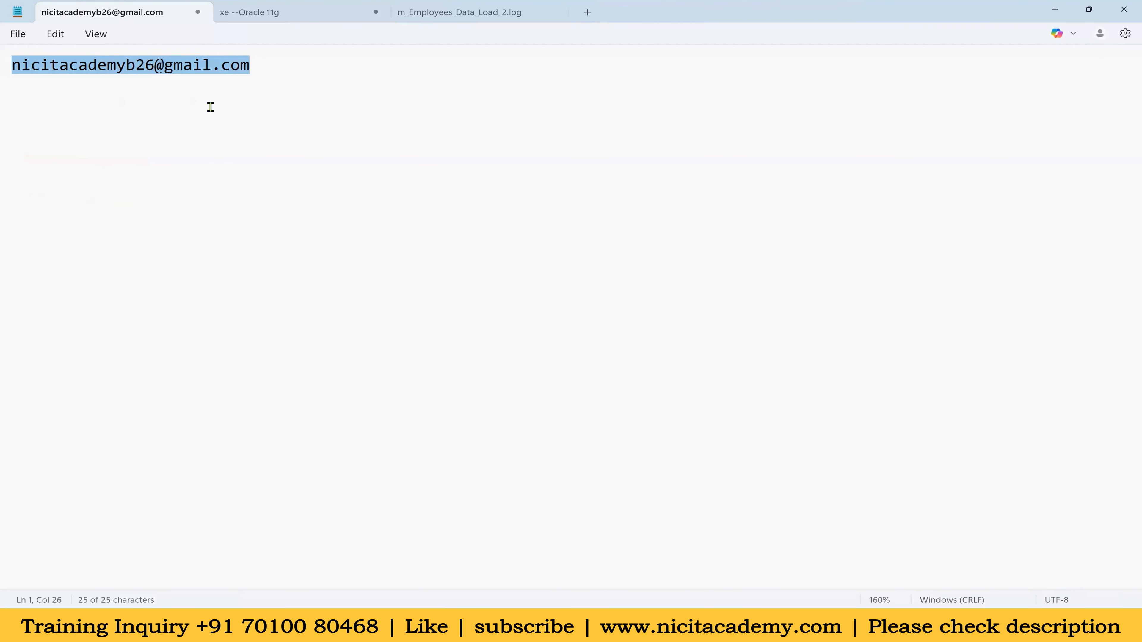
pyautogui.hotkey('alt', 'Tab')
pyautogui.hotkey('ctrl', 'v')
pyautogui.click(412, 342)
pyautogui.hotkey('ctrl', 'v')
pyautogui.click(399, 451)
pyautogui.hotkey('ctrl', 'v')
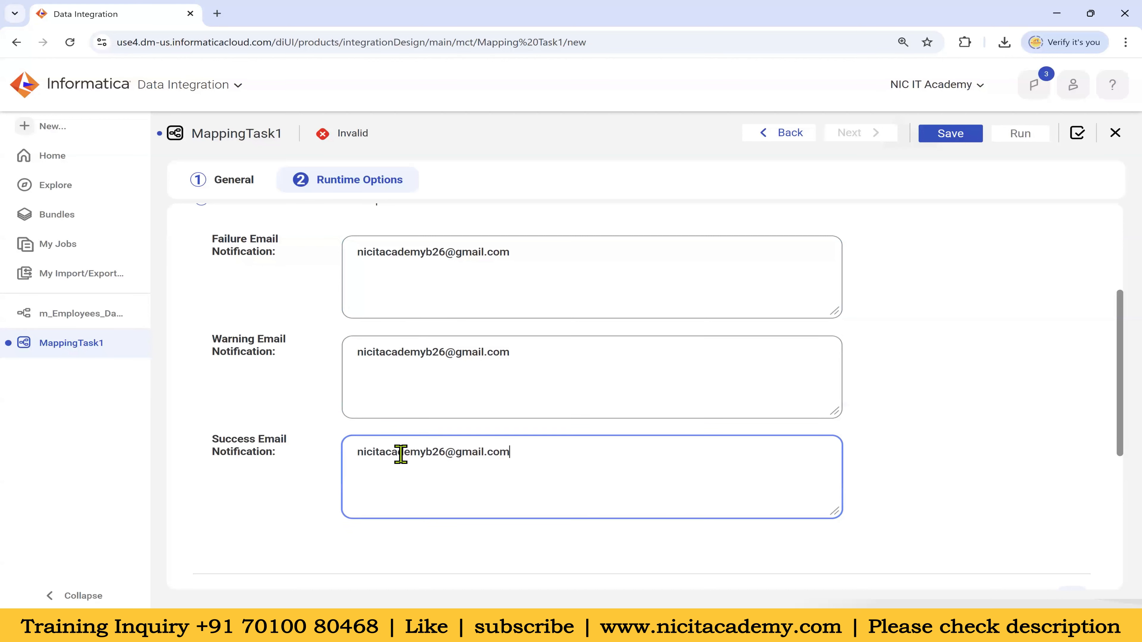
# Clear the success notification address, keeping only the failure and warning recipients
pyautogui.moveTo(523, 451); pyautogui.dragTo(327, 455)
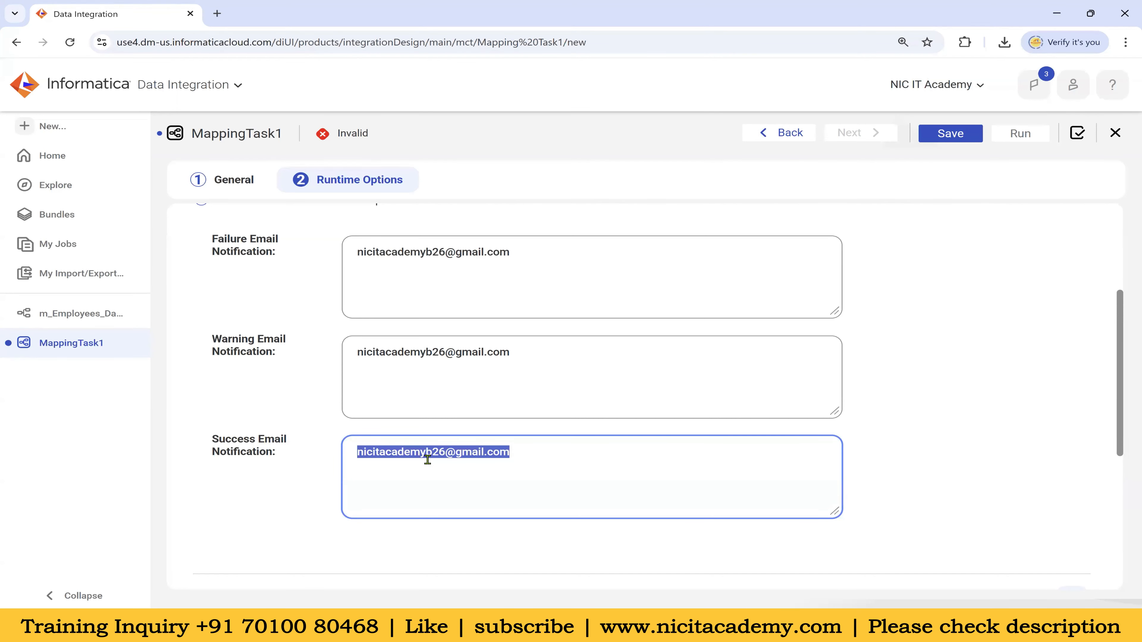
pyautogui.press('BackSpace')
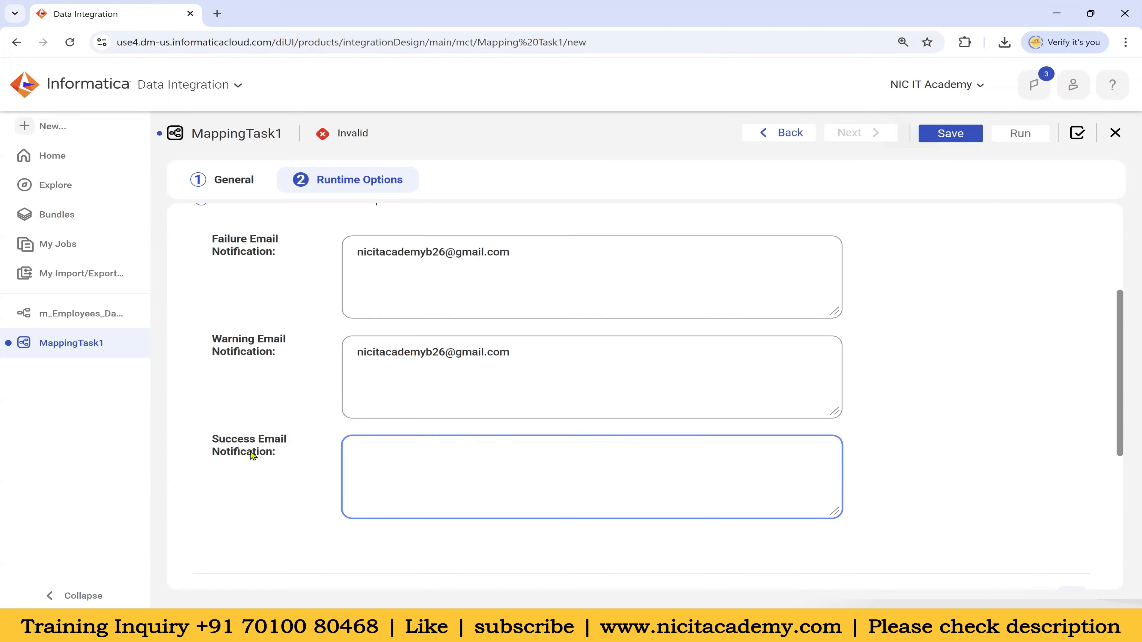
pyautogui.moveTo(275, 459); pyautogui.dragTo(210, 445)
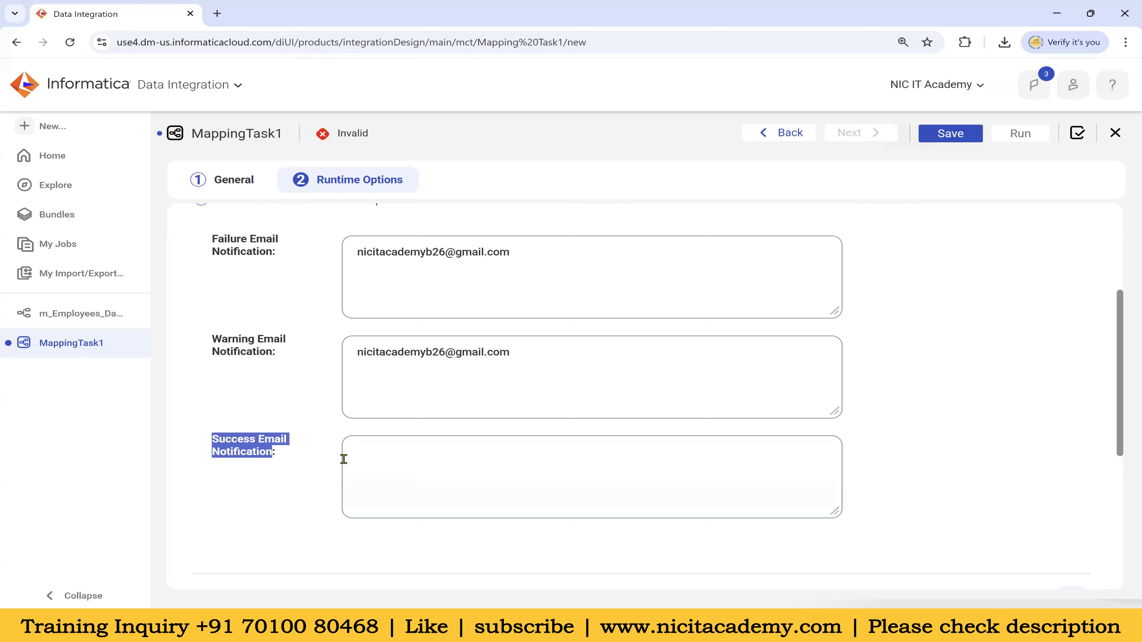
pyautogui.click(356, 459)
pyautogui.scroll(-4, 417, 404)
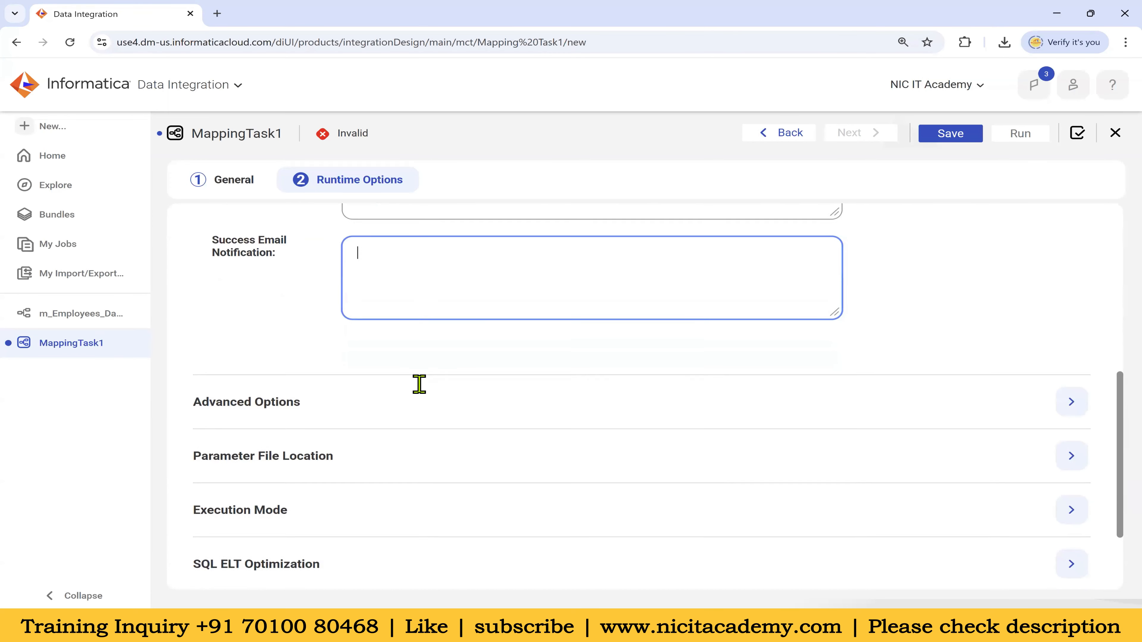
pyautogui.click(1070, 400)
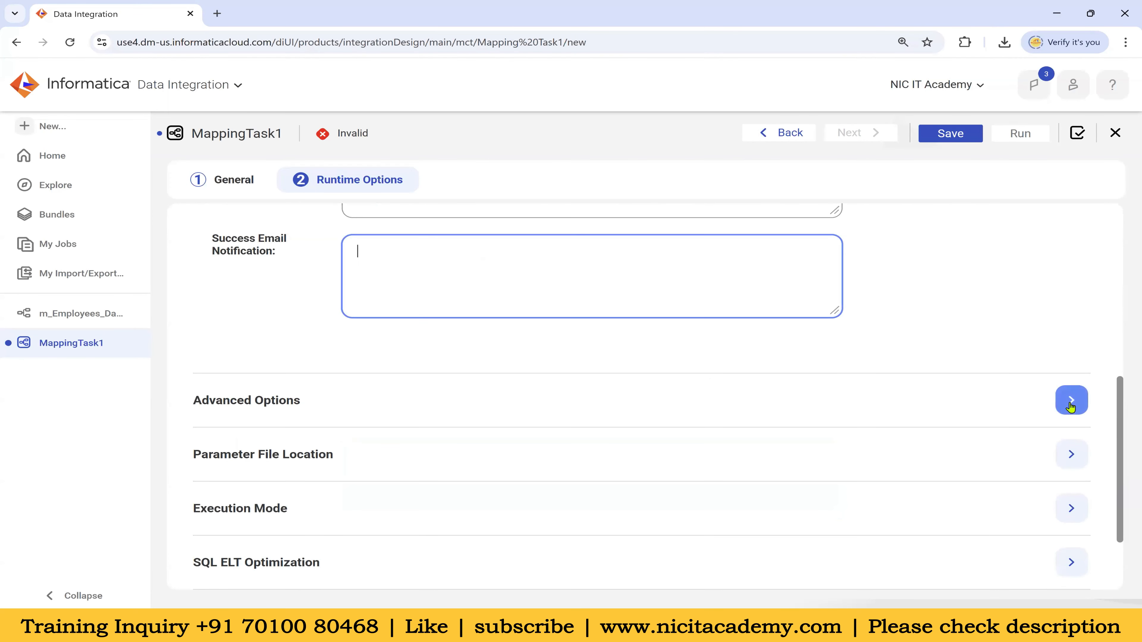
pyautogui.scroll(-3, 718, 383)
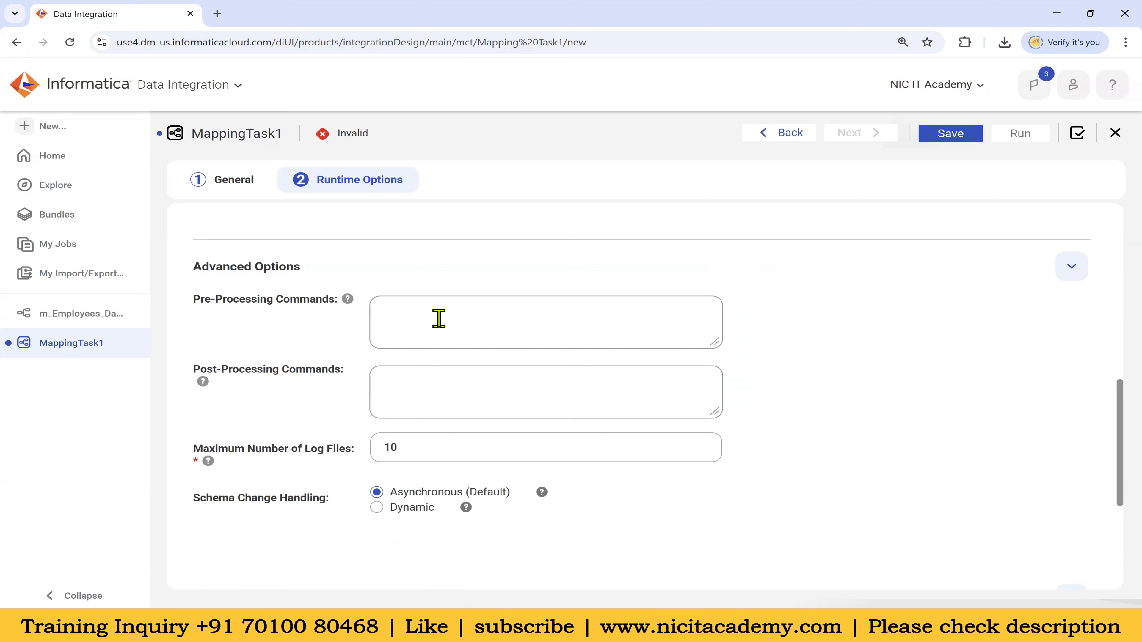
pyautogui.click(439, 318)
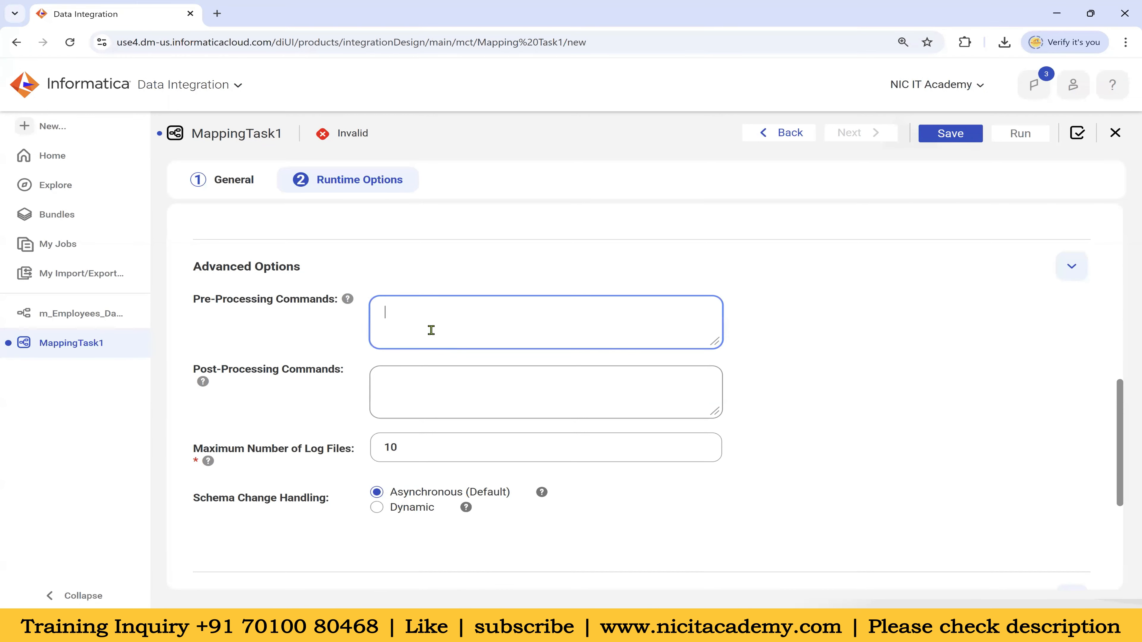
pyautogui.click(442, 390)
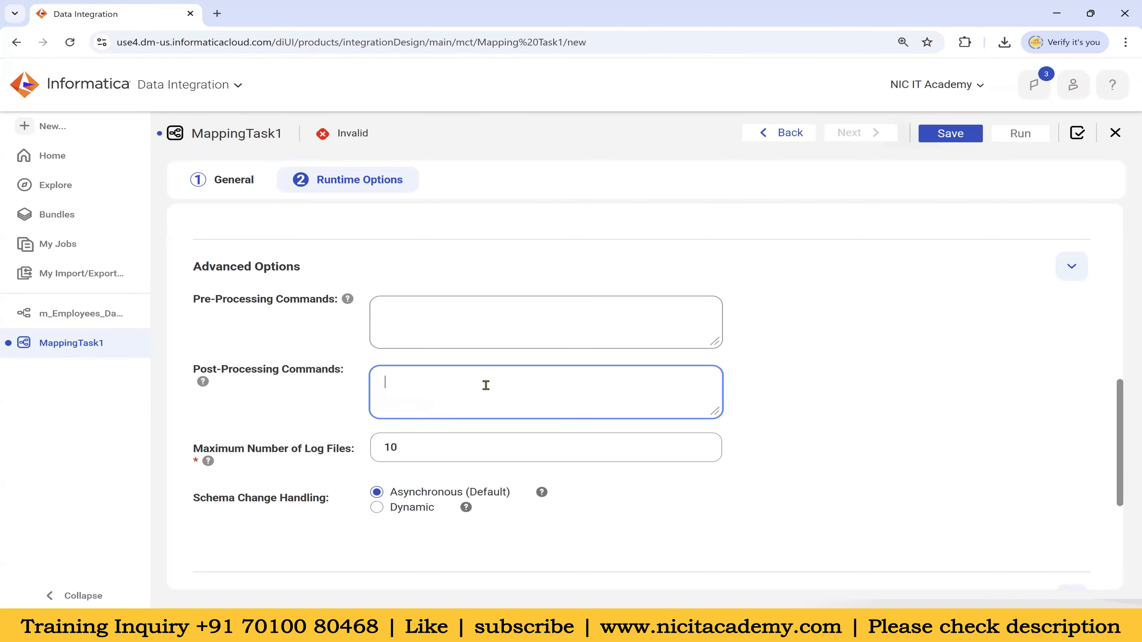
pyautogui.moveTo(248, 451); pyautogui.dragTo(355, 460)
pyautogui.click(432, 445)
pyautogui.click(931, 451)
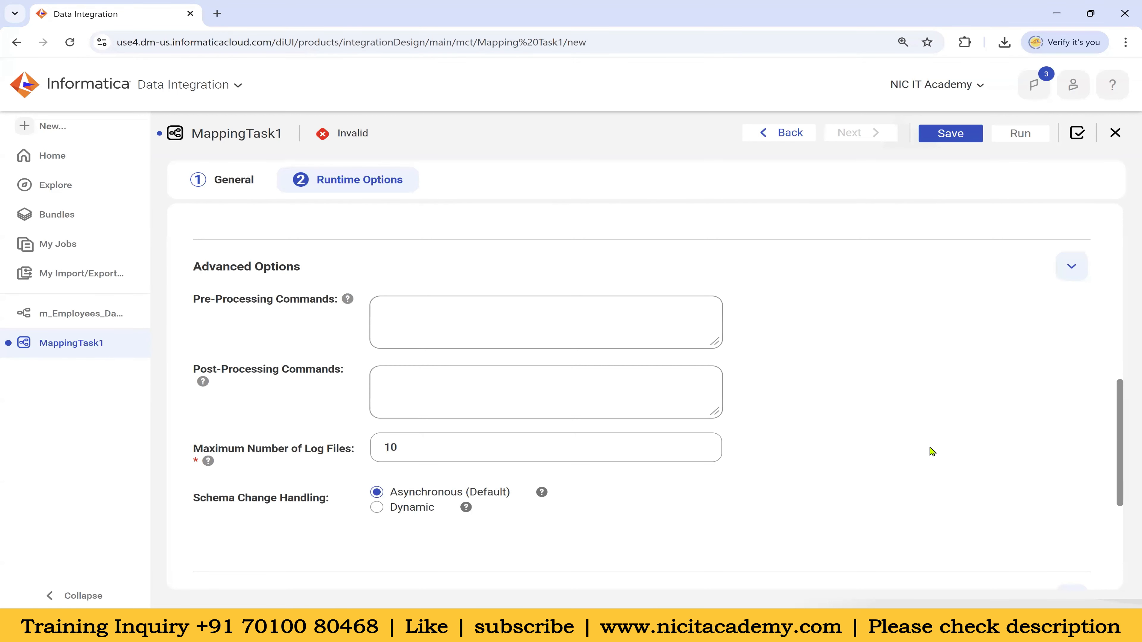
pyautogui.click(400, 448)
pyautogui.moveTo(406, 449); pyautogui.dragTo(377, 449)
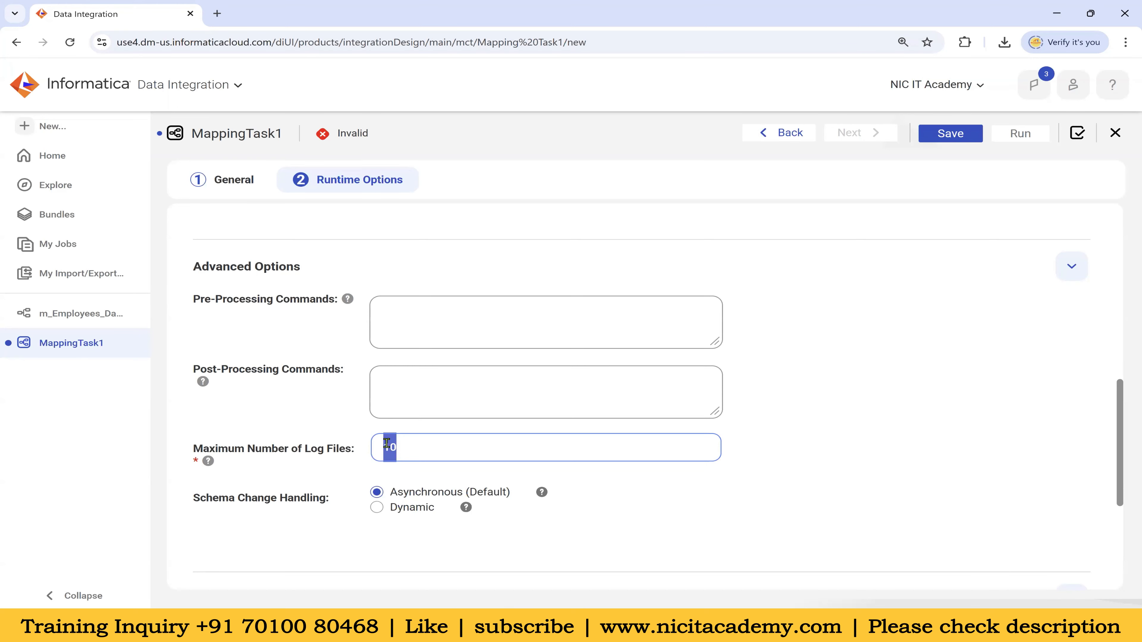
pyautogui.moveTo(194, 450); pyautogui.dragTo(386, 447)
pyautogui.click(409, 448)
pyautogui.click(702, 514)
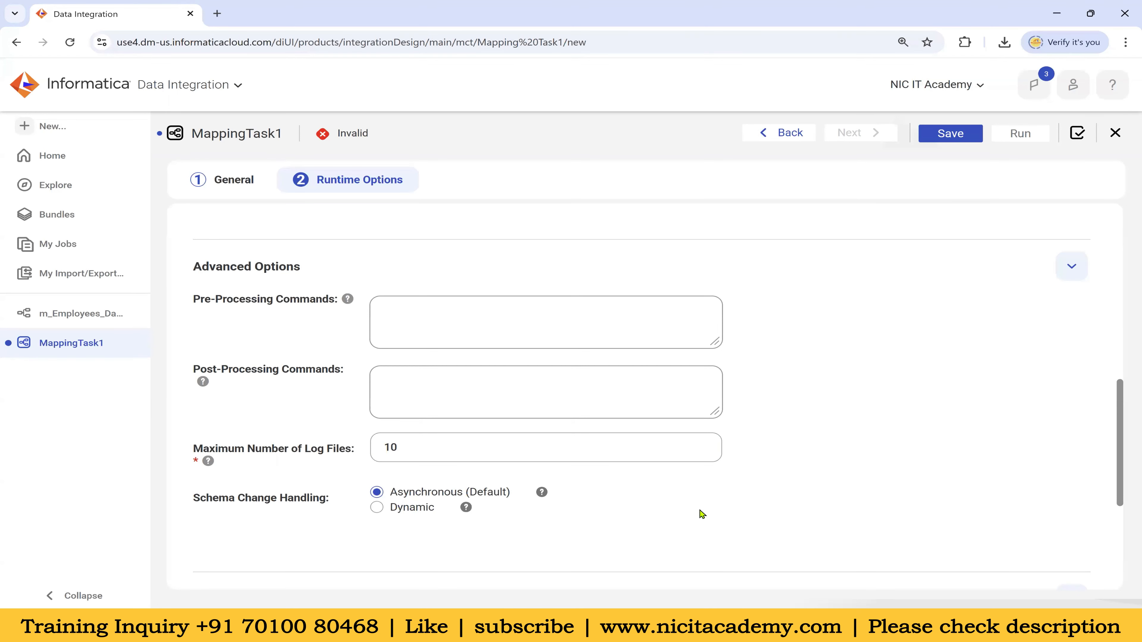
pyautogui.moveTo(202, 498); pyautogui.dragTo(317, 504)
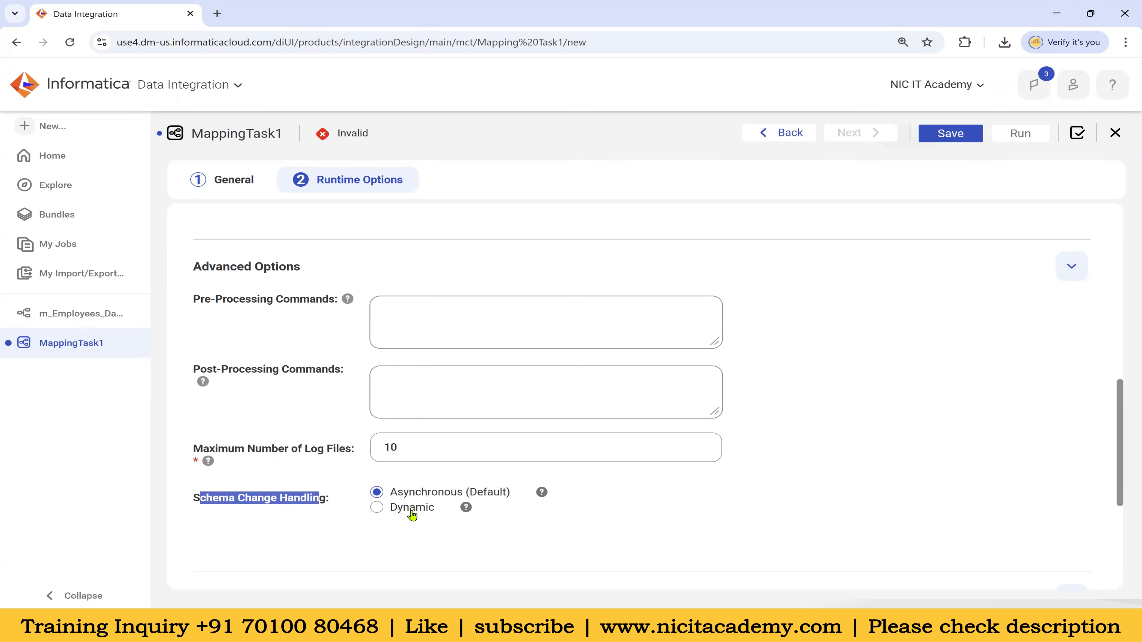
# Expand Advanced Session Properties below SQL ELT Optimization, showing no properties yet
pyautogui.scroll(-4, 702, 507)
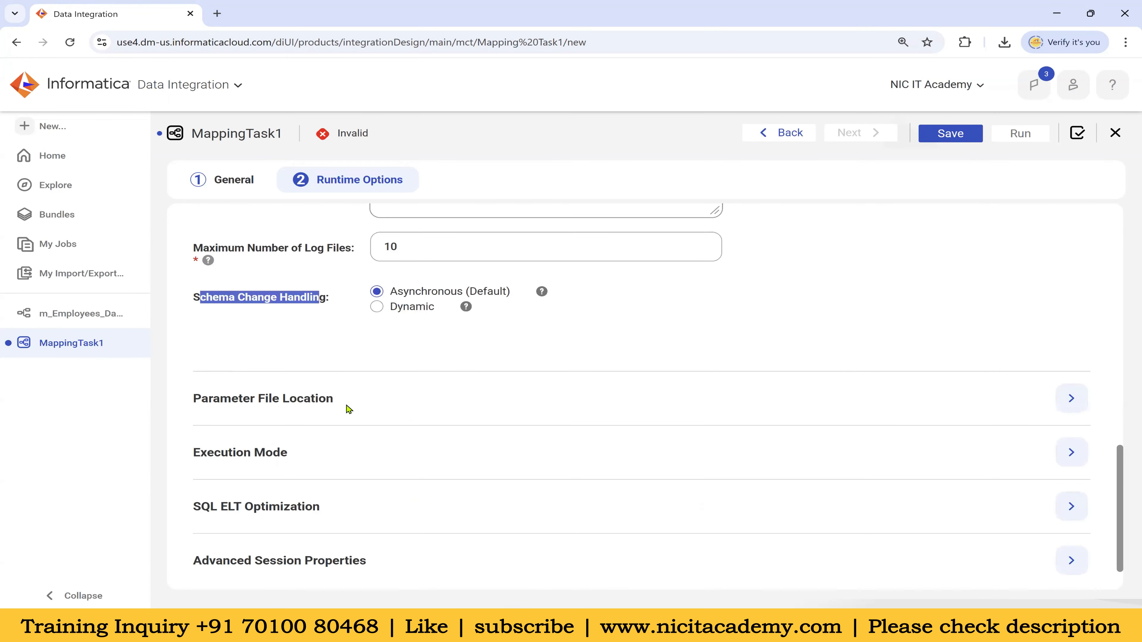
pyautogui.scroll(-1, 359, 407)
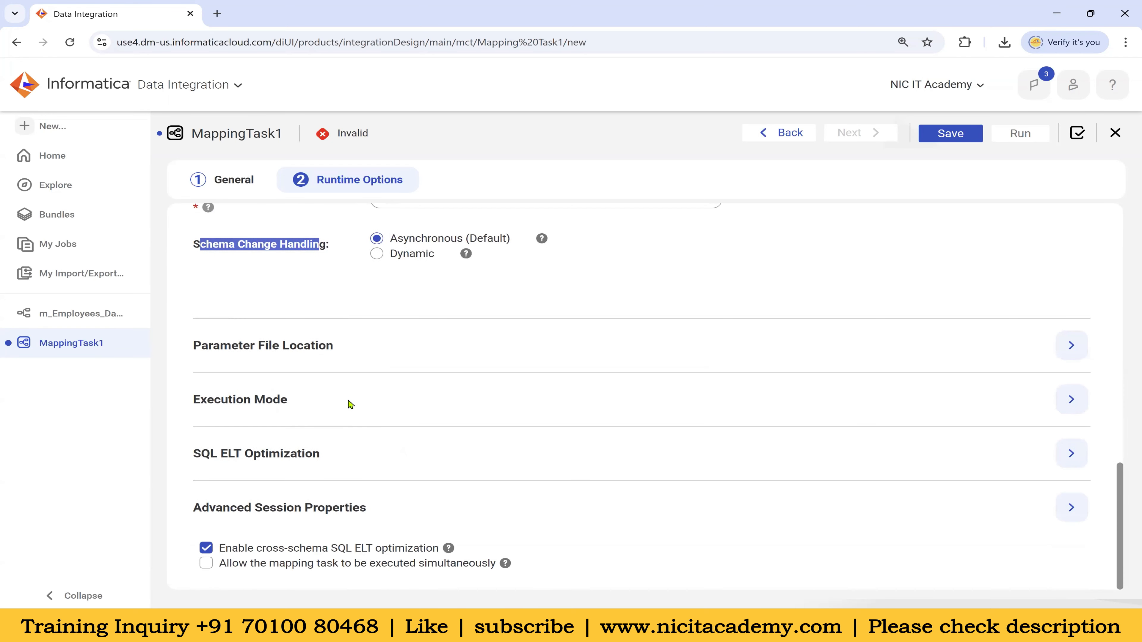
pyautogui.moveTo(225, 455); pyautogui.dragTo(301, 458)
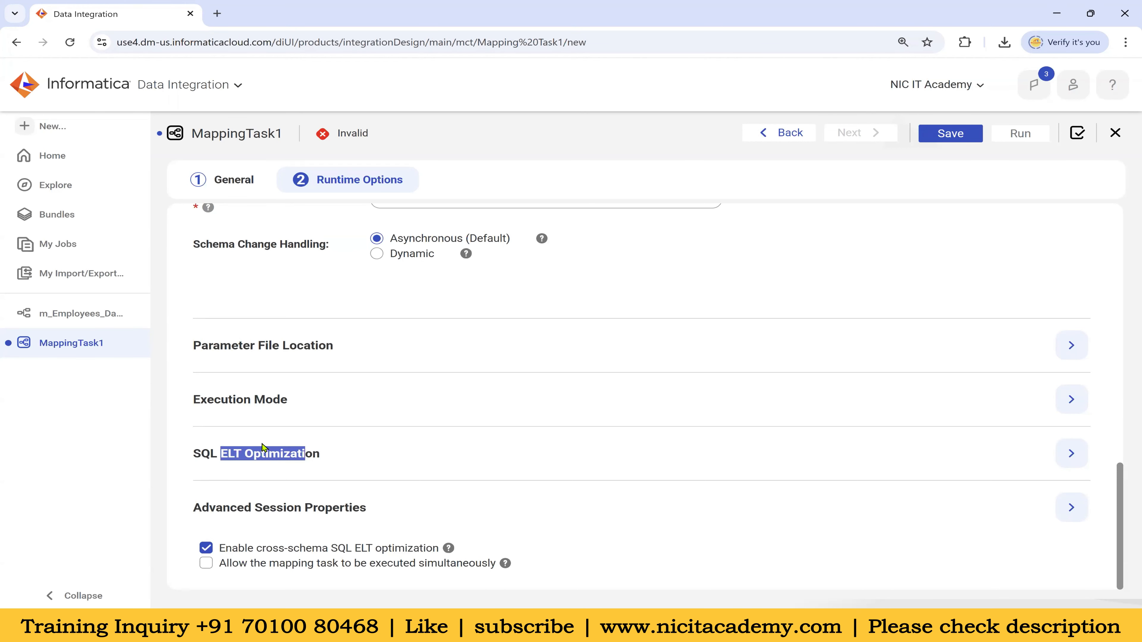
pyautogui.click(1062, 516)
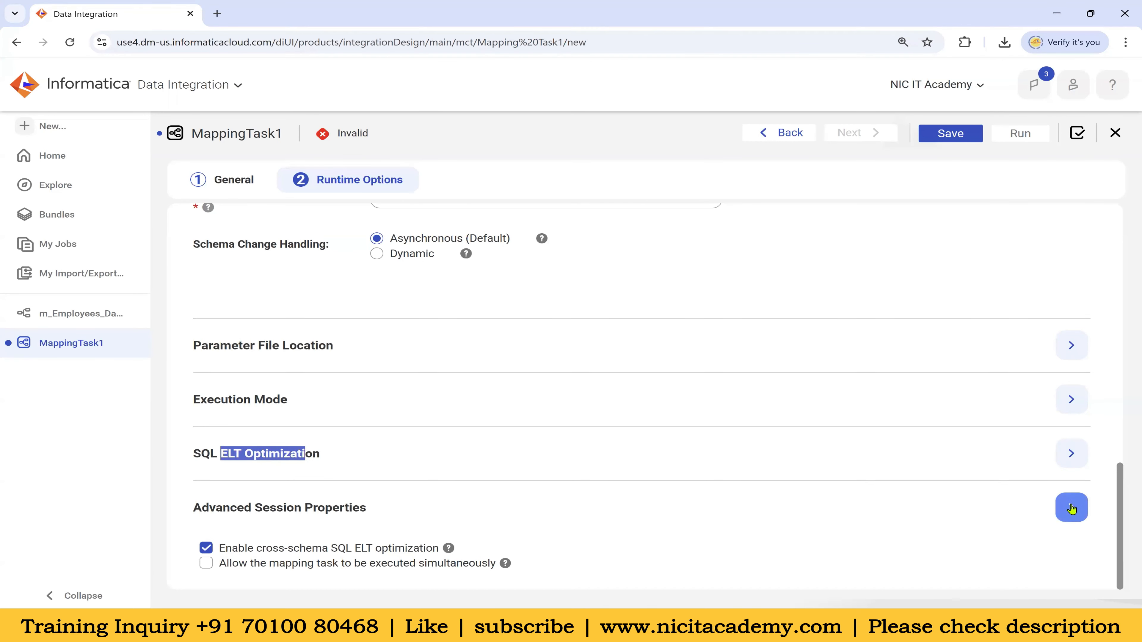
pyautogui.scroll(-3, 543, 420)
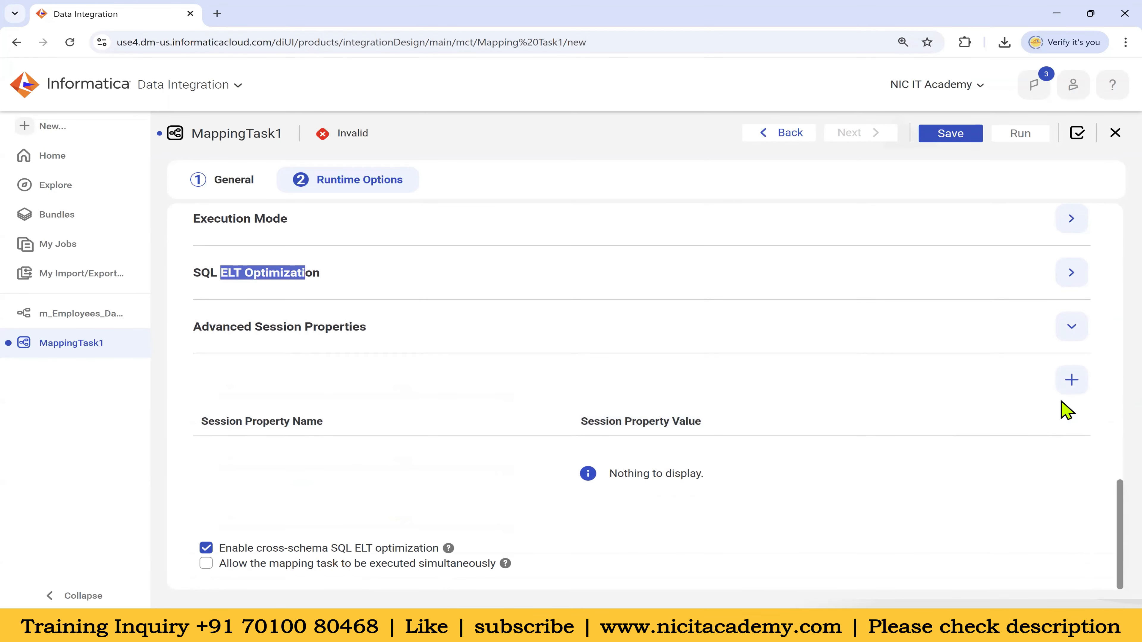
pyautogui.moveTo(201, 327); pyautogui.dragTo(401, 335)
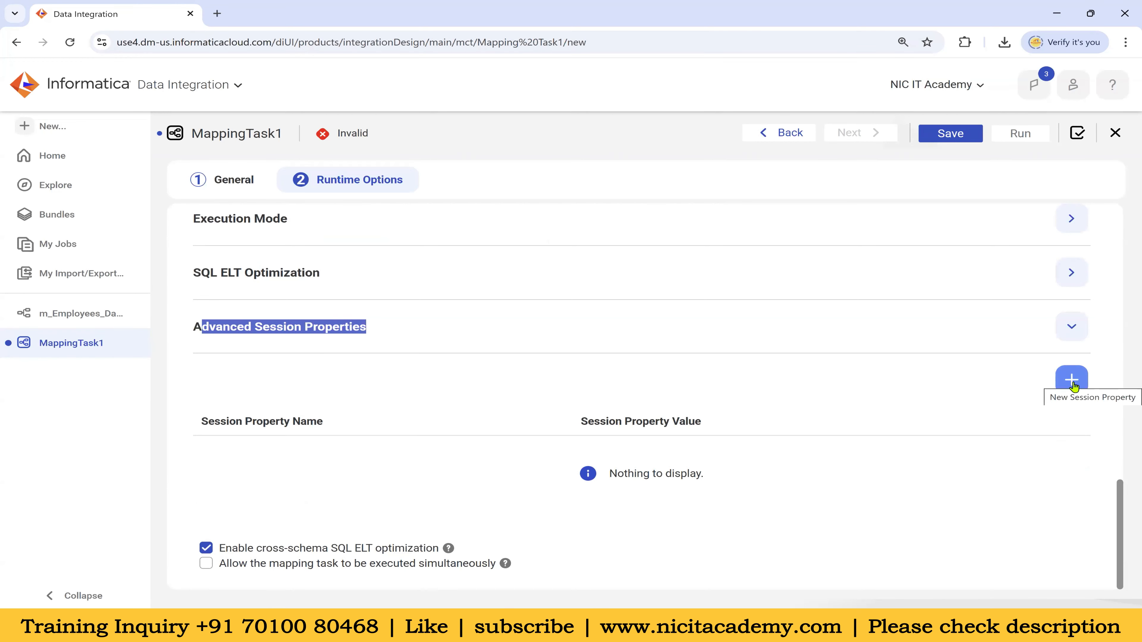
# Add a new session property row choosing Stop on errors with value 1
pyautogui.click(1073, 380)
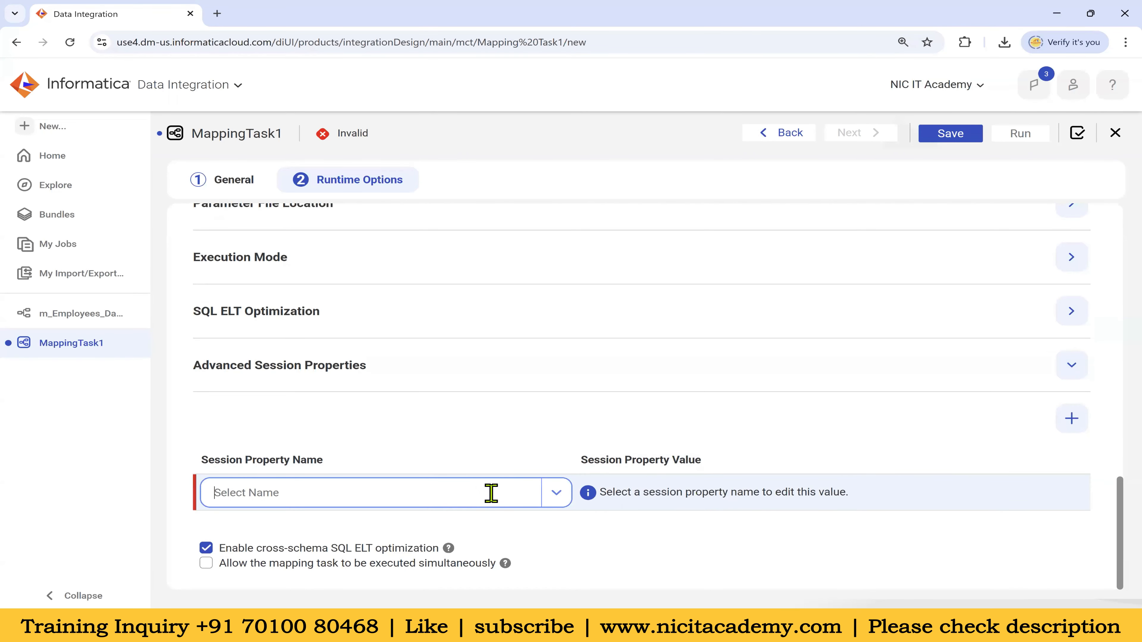
pyautogui.click(539, 495)
pyautogui.scroll(-3, 396, 387)
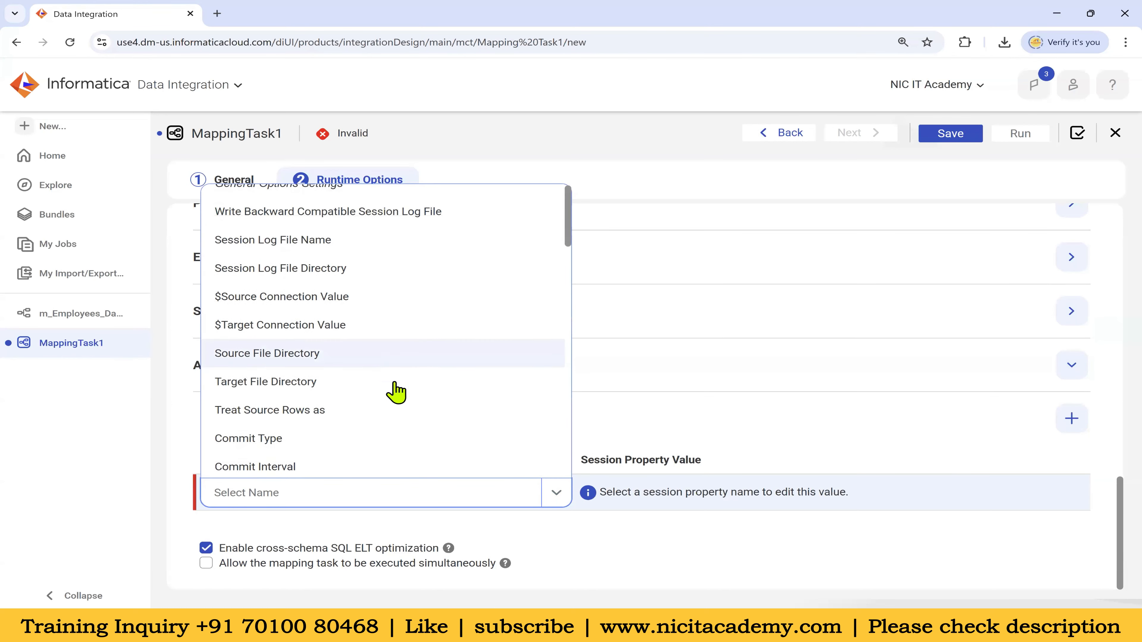
pyautogui.scroll(-6, 395, 395)
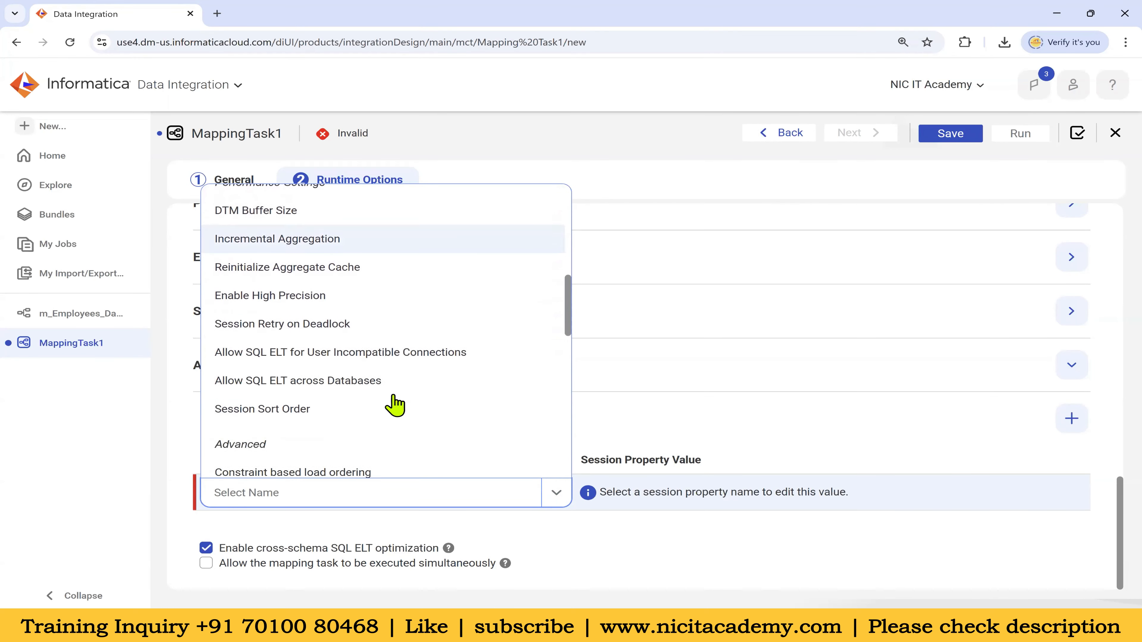
pyautogui.scroll(-8, 387, 416)
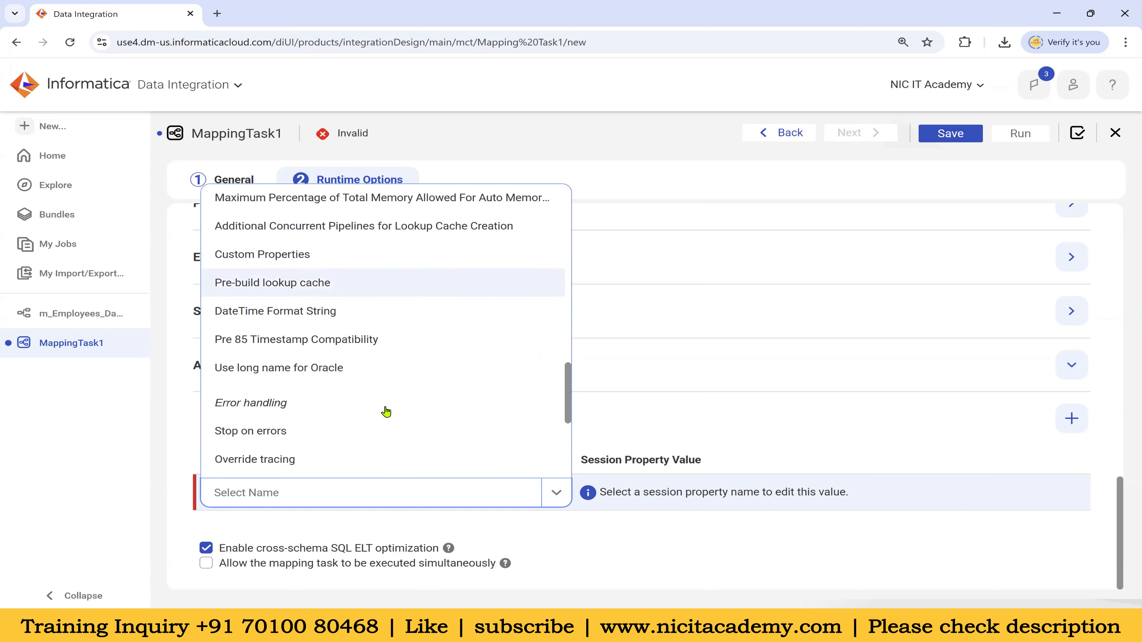
pyautogui.click(269, 426)
pyautogui.click(608, 495)
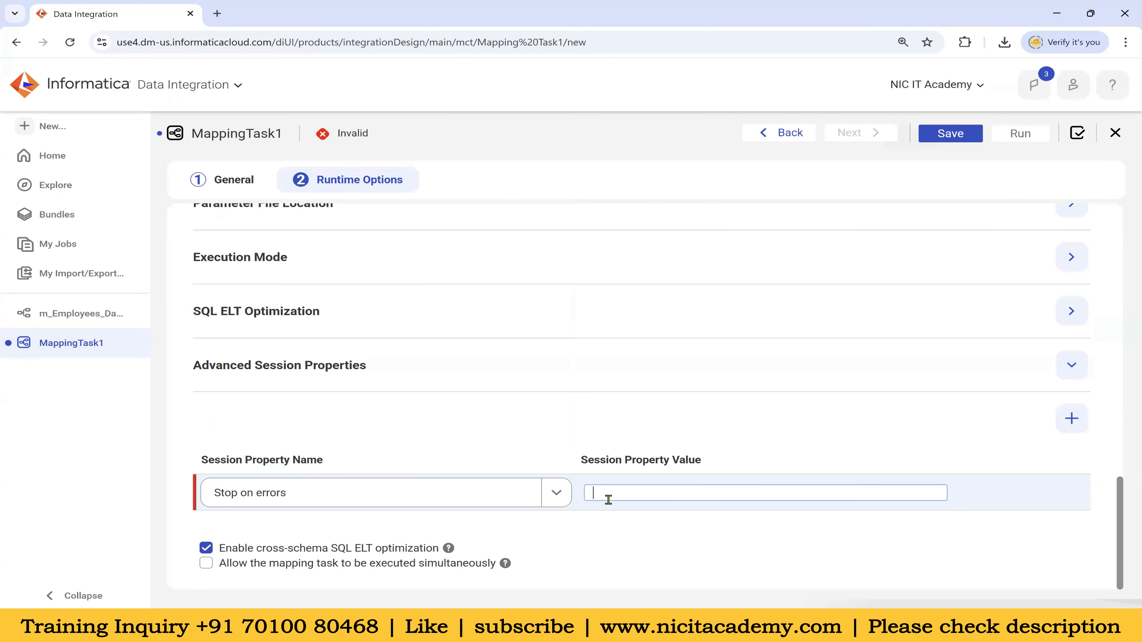
pyautogui.click(705, 433)
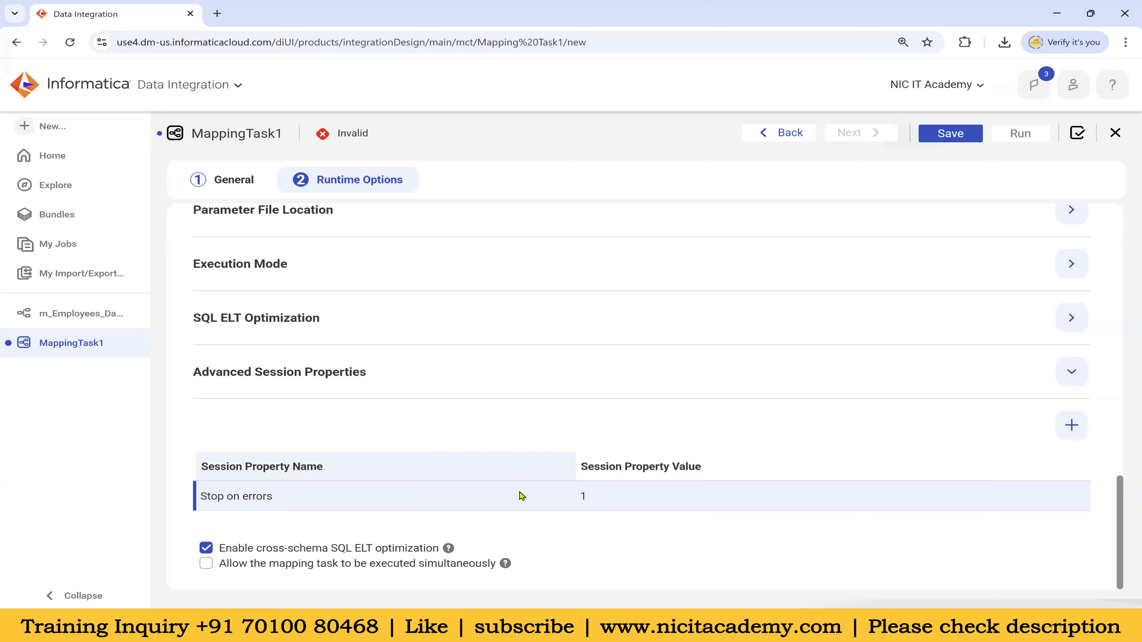
pyautogui.scroll(10, 500, 472)
pyautogui.scroll(-5, 498, 477)
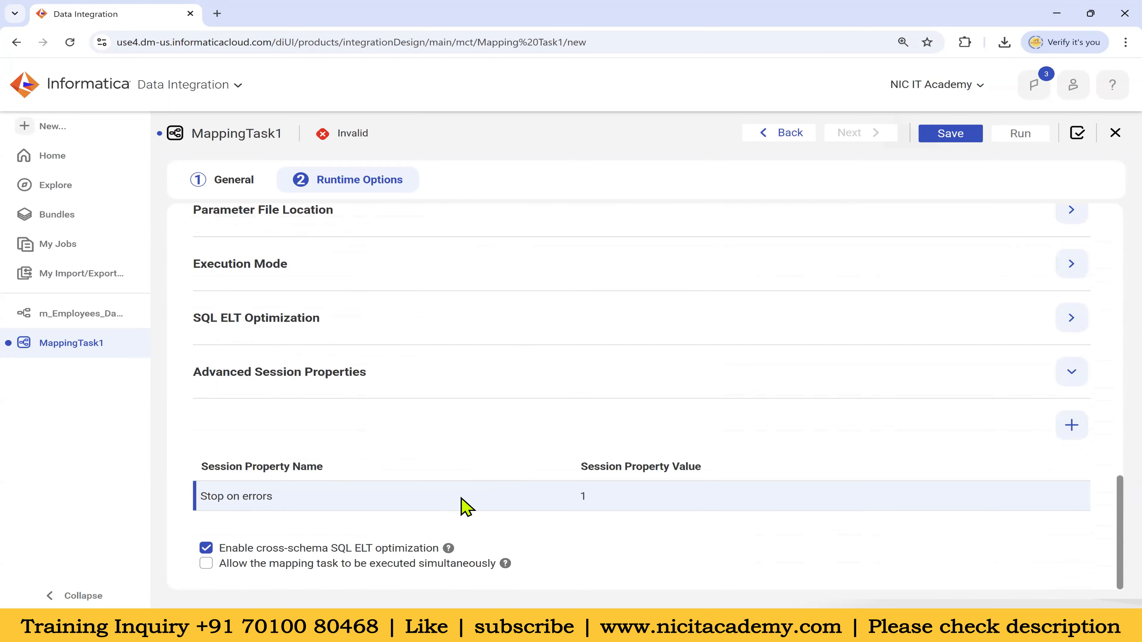
pyautogui.scroll(10, 380, 316)
pyautogui.scroll(4, 275, 307)
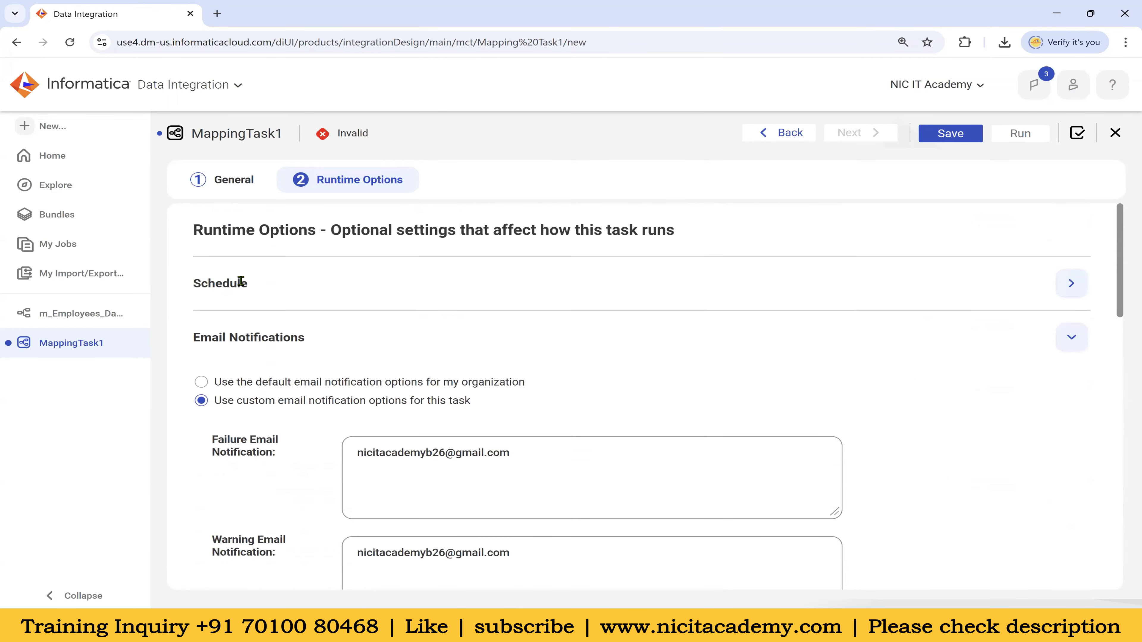
# Save the task as the valid mct_m_Employees_Data_Load and revisit it from the sidebar
pyautogui.click(951, 133)
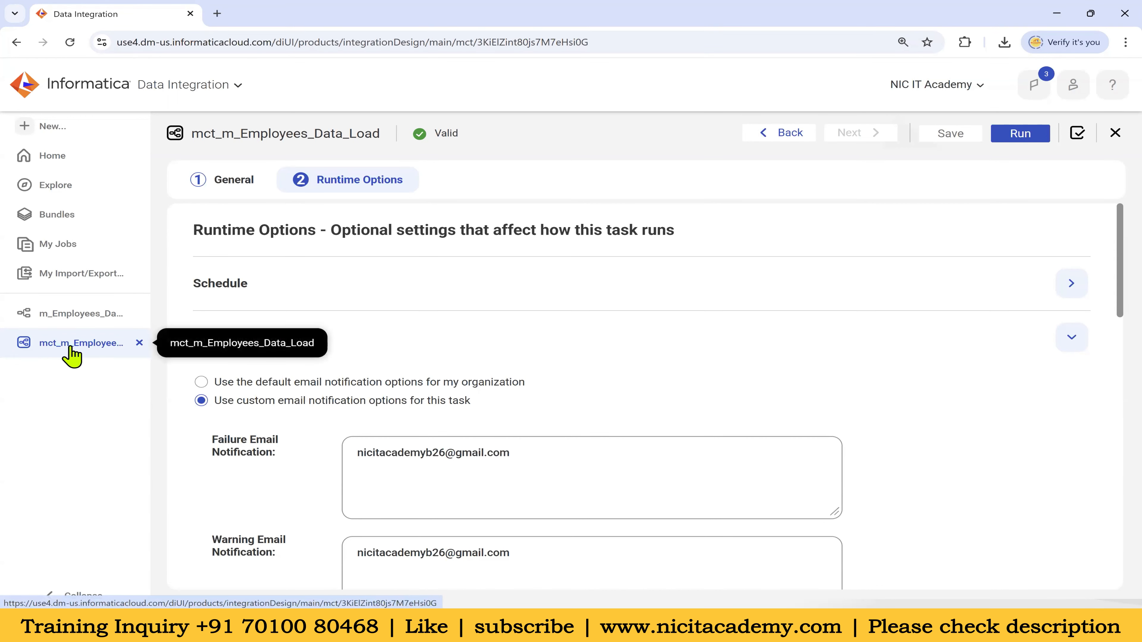
pyautogui.click(90, 315)
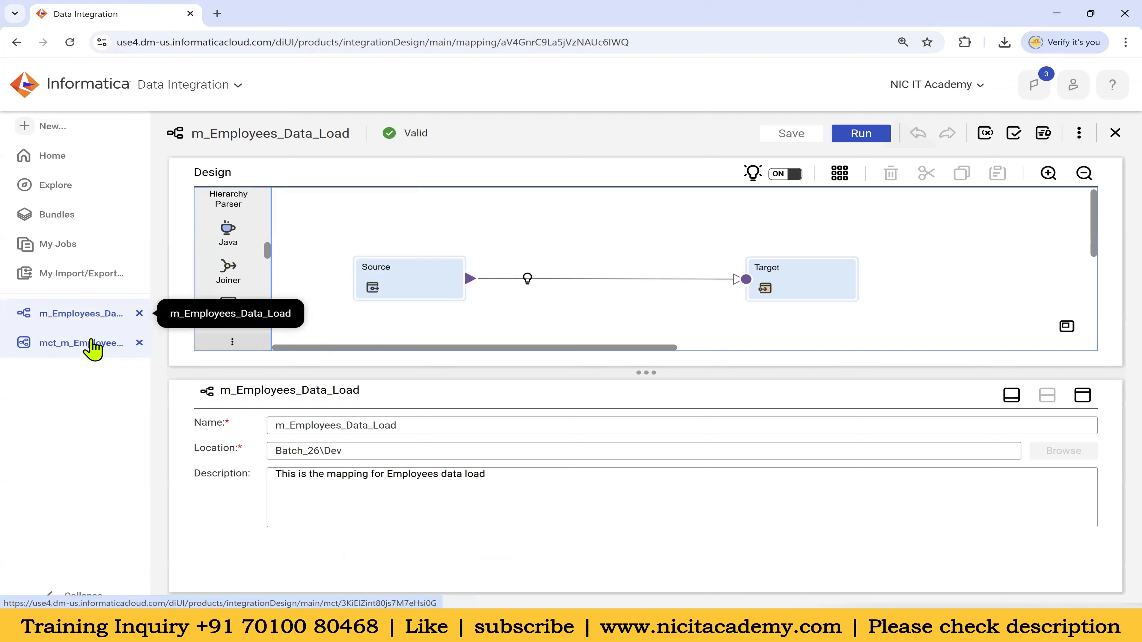
pyautogui.click(92, 344)
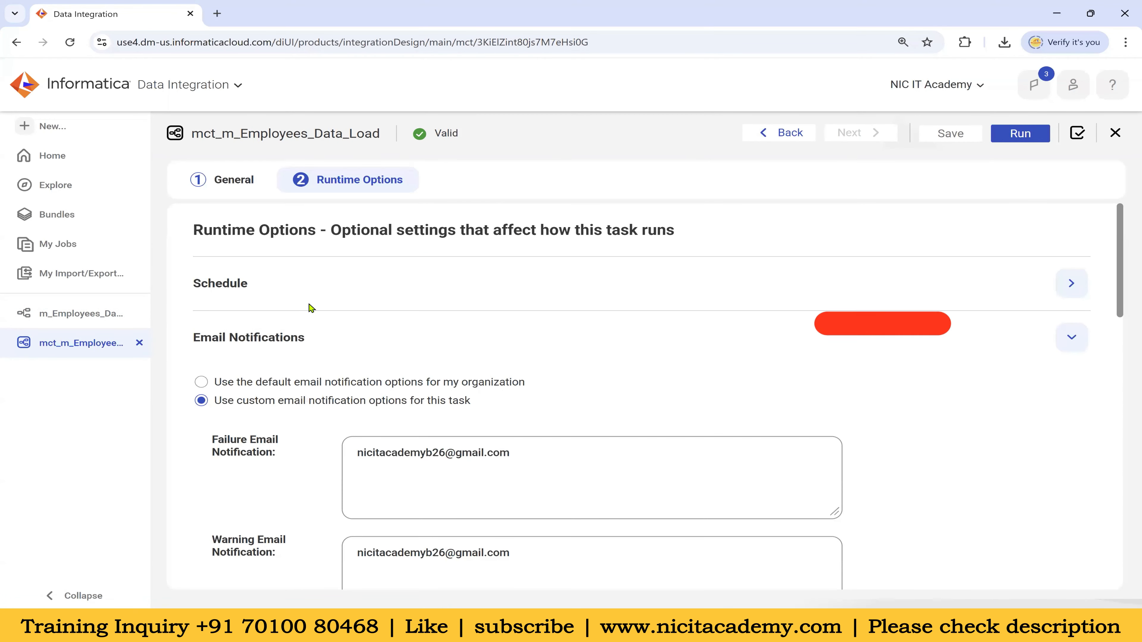
pyautogui.click(1072, 338)
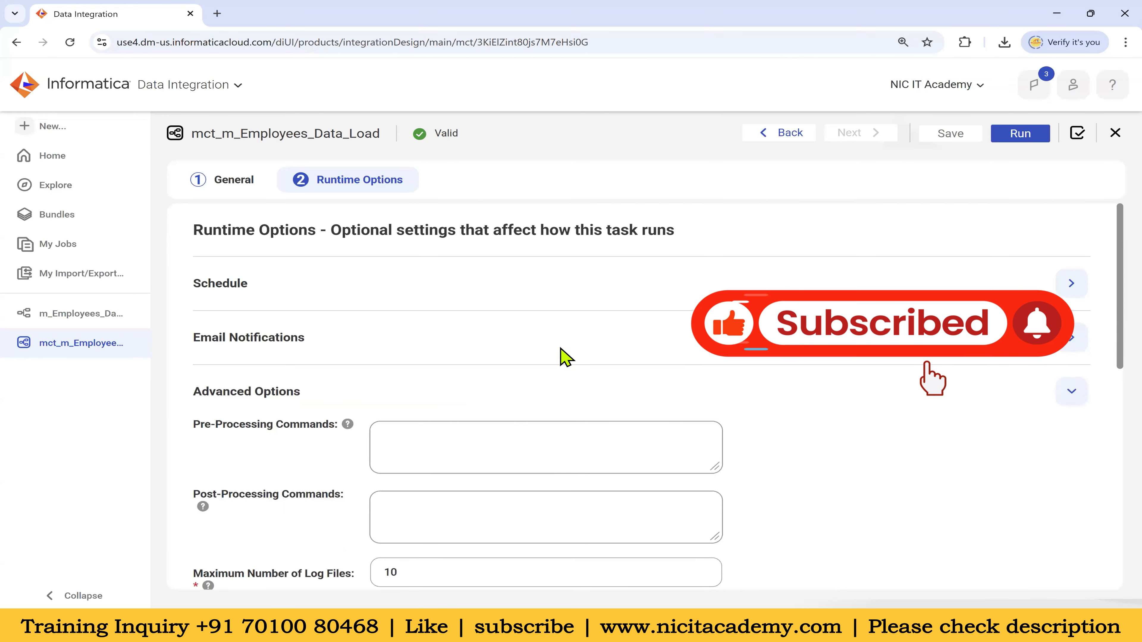
# Rerun the t_employees query in Oracle SQL Developer
pyautogui.scroll(-3, 854, 485)
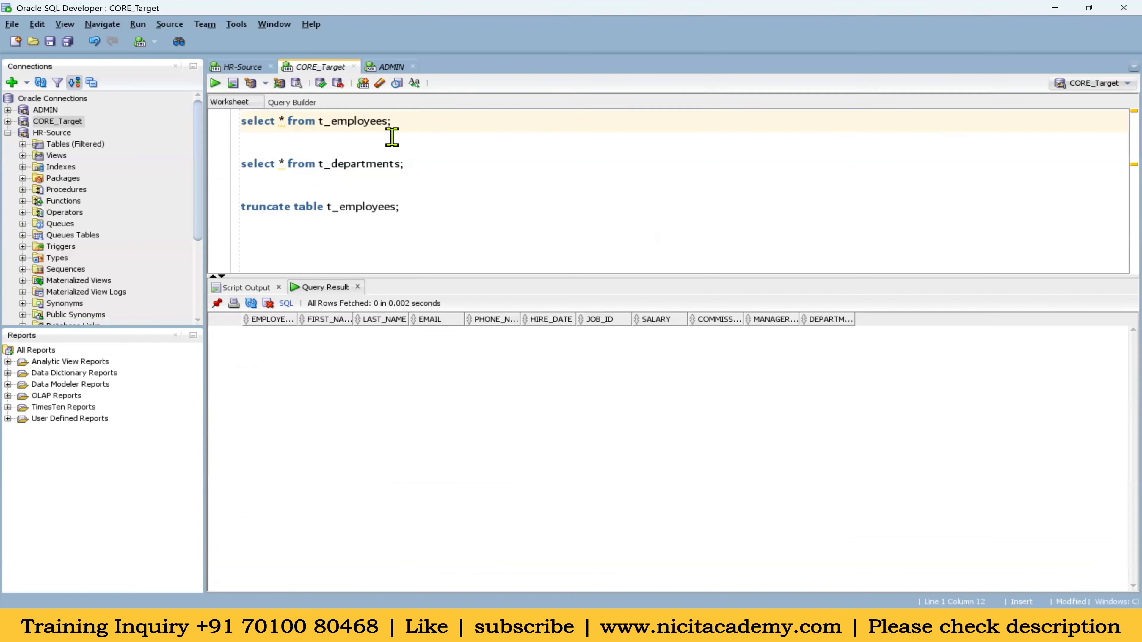
pyautogui.moveTo(389, 128); pyautogui.dragTo(219, 120)
pyautogui.click(215, 83)
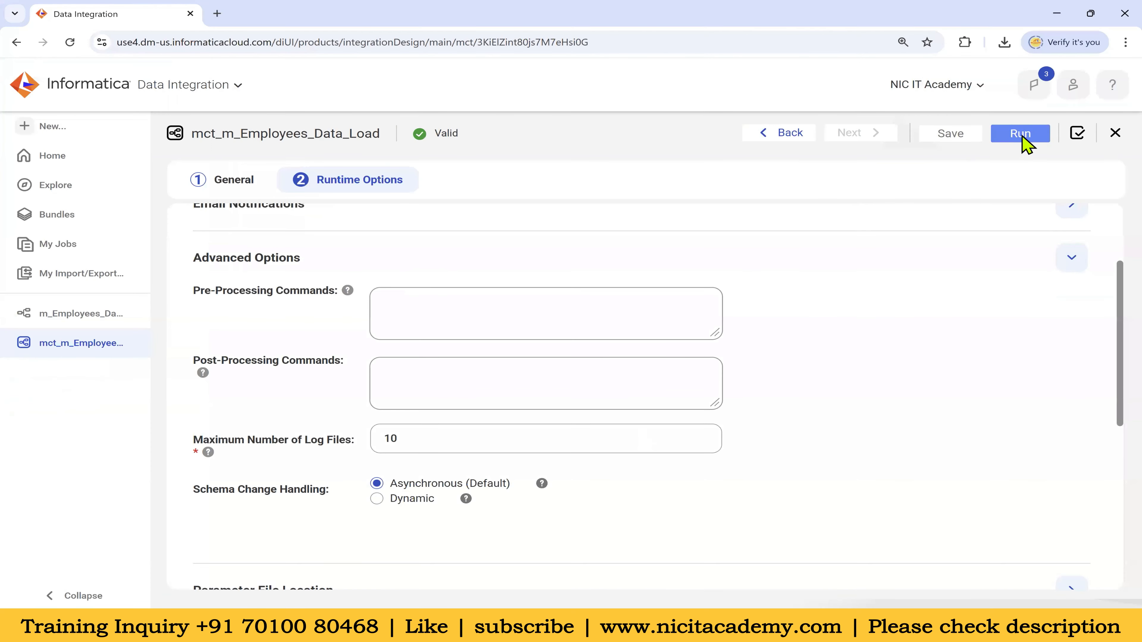
# Run mct_m_Employees_Data_Load and open My Jobs to follow the run
pyautogui.click(1024, 138)
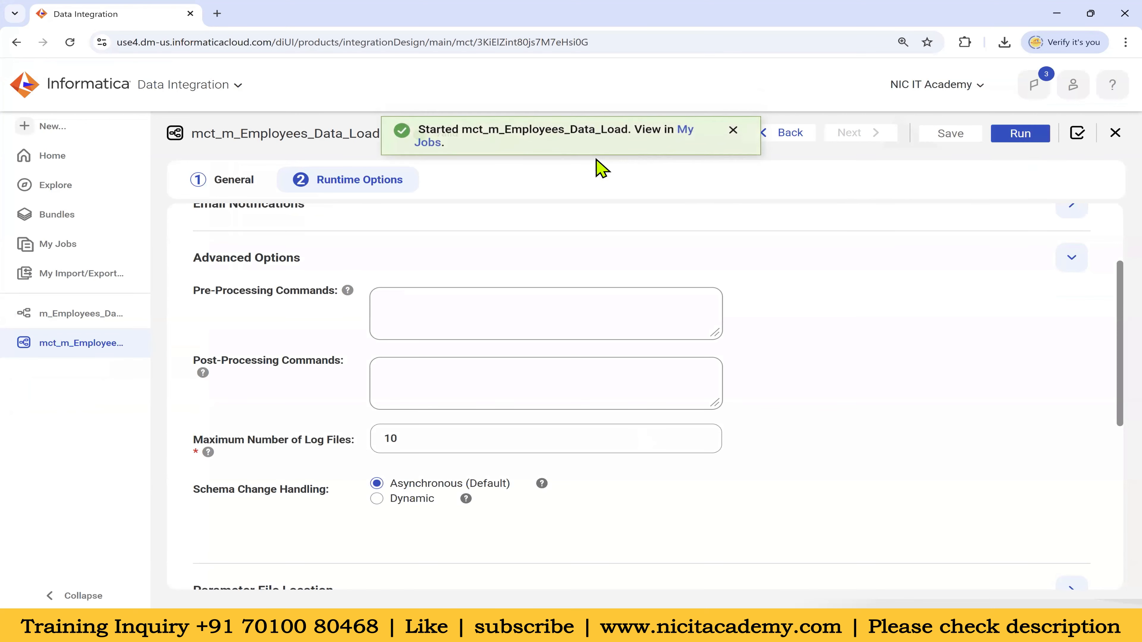
pyautogui.click(685, 135)
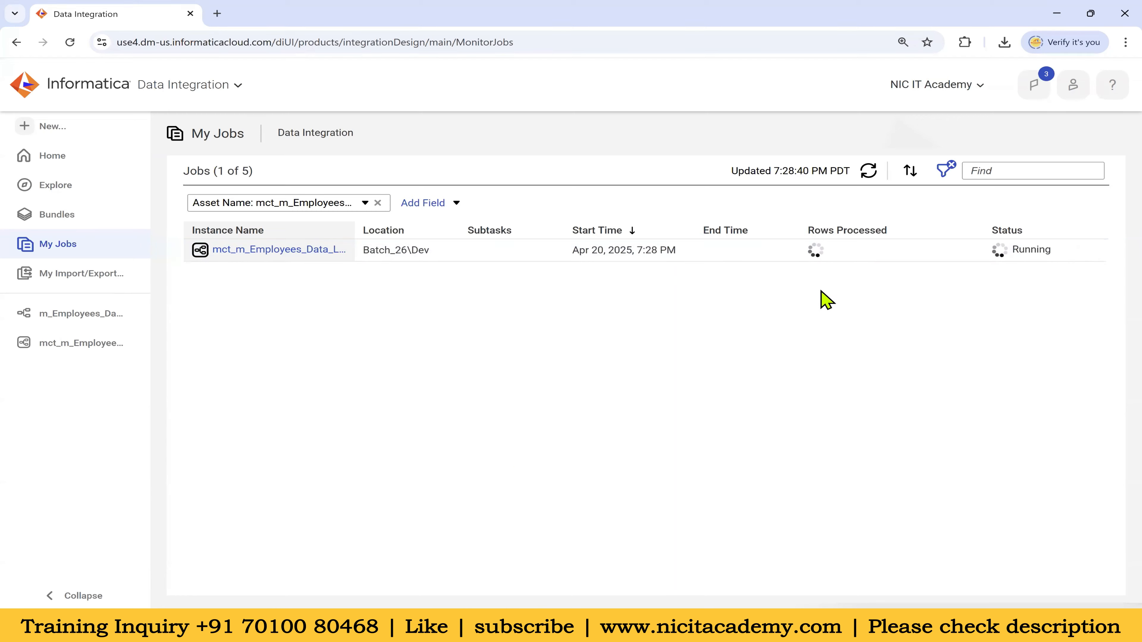
# Open the job run details and check the 107 success rows for source and target and 107 affected rows
pyautogui.click(313, 253)
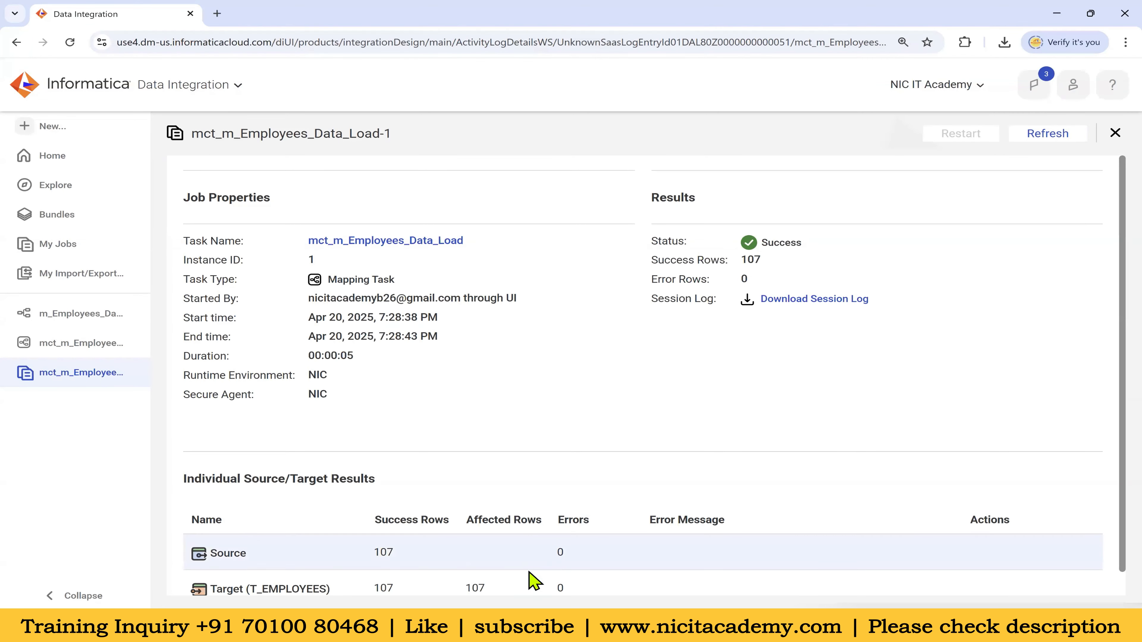
pyautogui.scroll(-1, 476, 556)
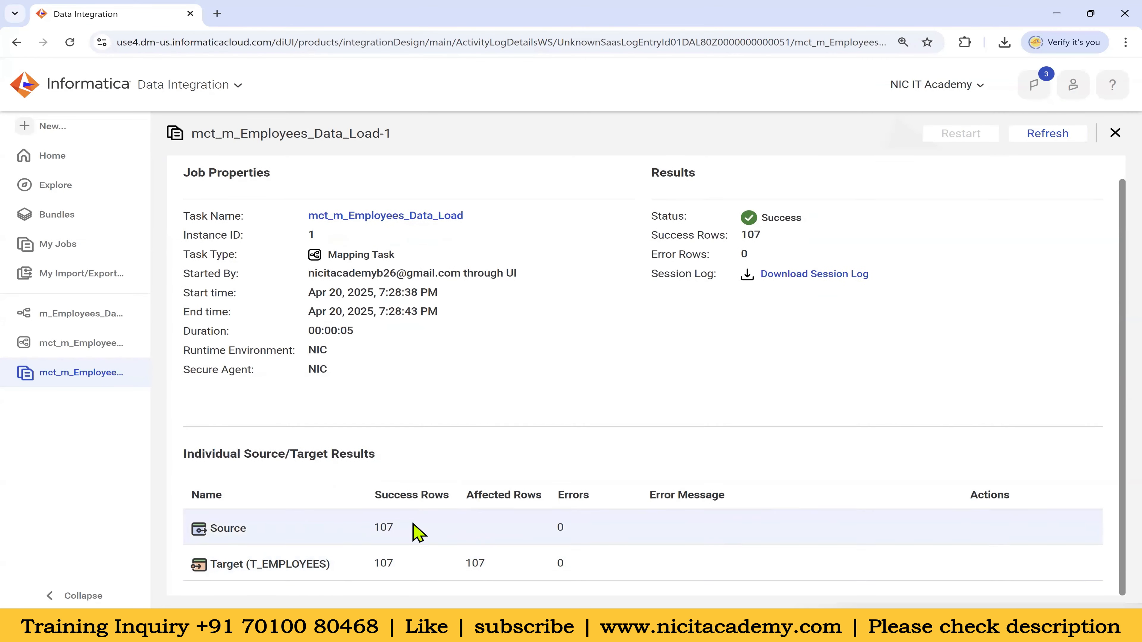
pyautogui.doubleClick(382, 528)
pyautogui.doubleClick(383, 563)
pyautogui.doubleClick(472, 562)
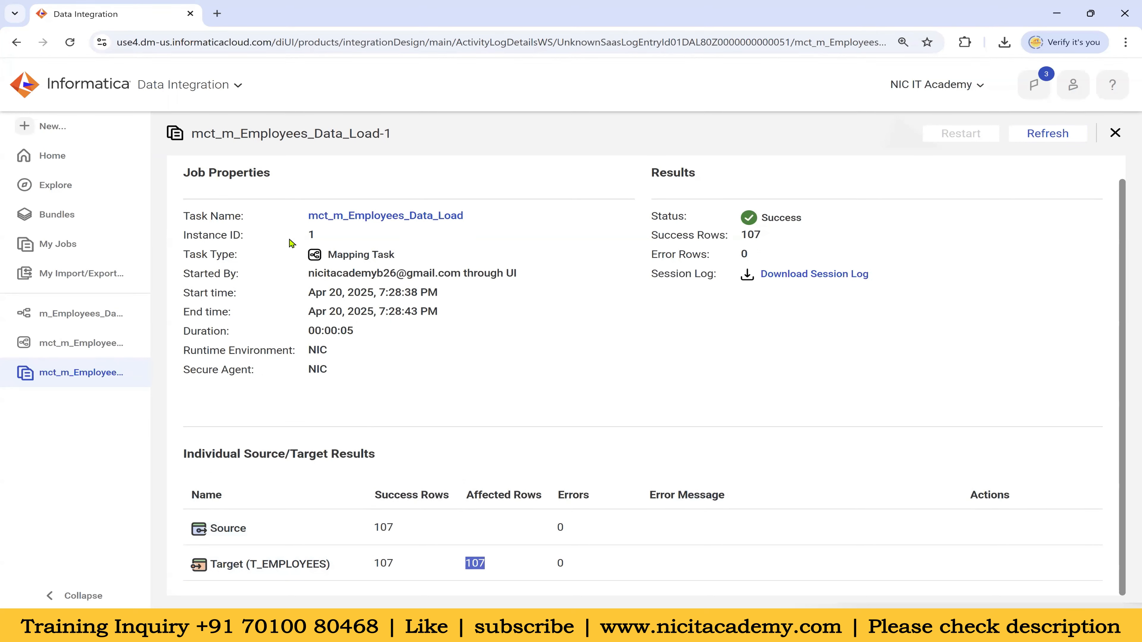
# Open the mct_m_Employees_Data_Load task from the Task Name link and note its mapping name
pyautogui.moveTo(185, 219); pyautogui.dragTo(239, 220)
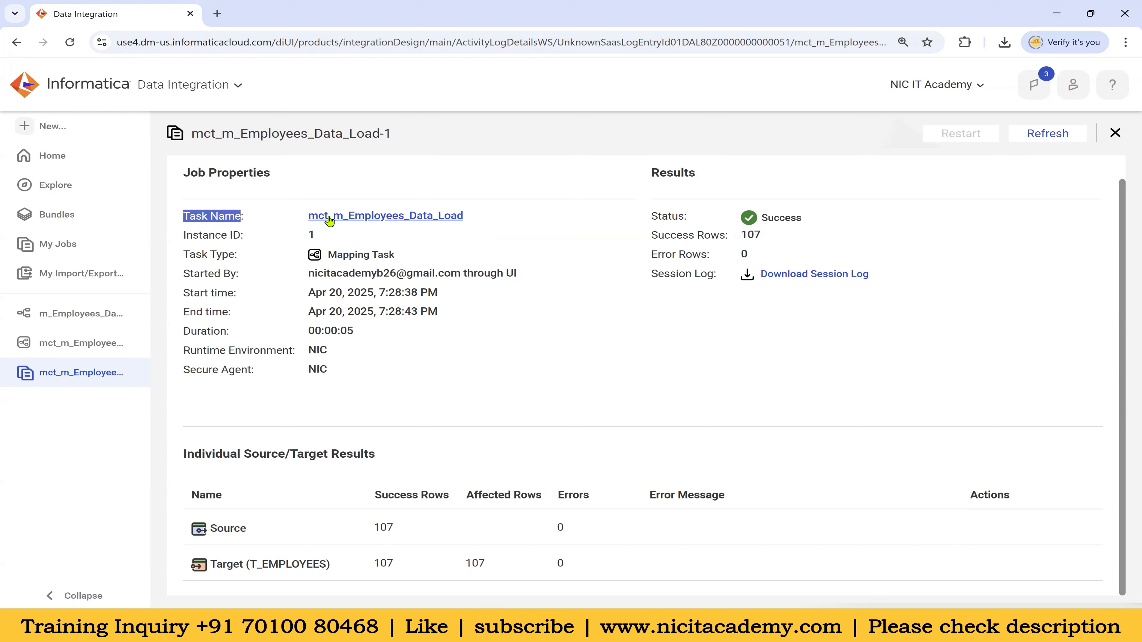
pyautogui.click(413, 220)
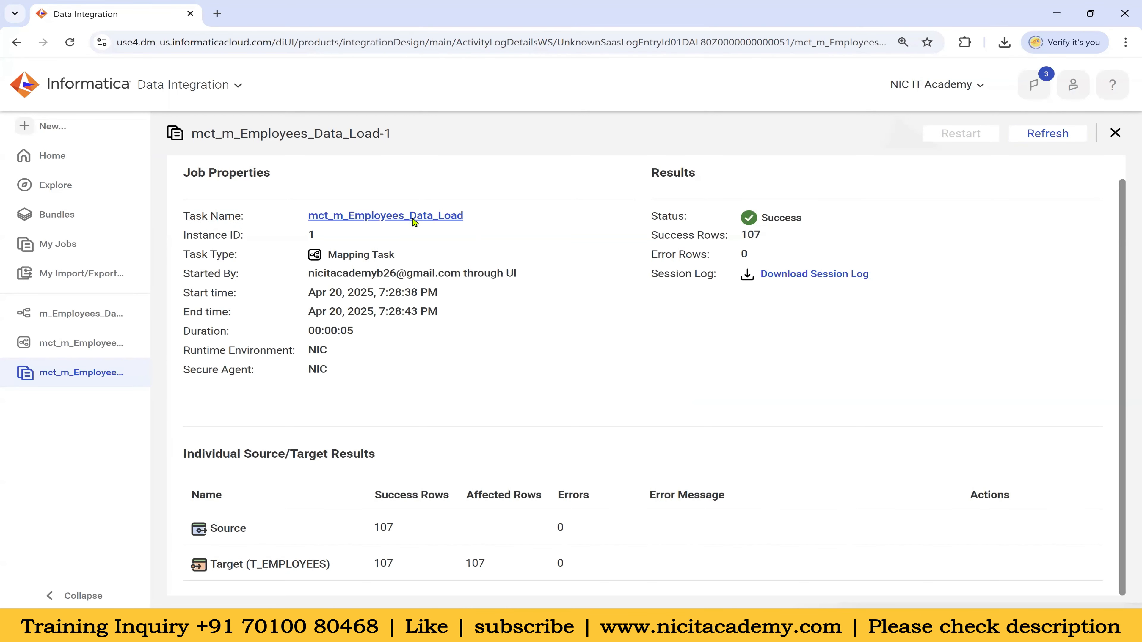
pyautogui.moveTo(184, 374); pyautogui.dragTo(222, 374)
pyautogui.click(397, 379)
pyautogui.moveTo(418, 377); pyautogui.dragTo(563, 382)
pyautogui.click(688, 415)
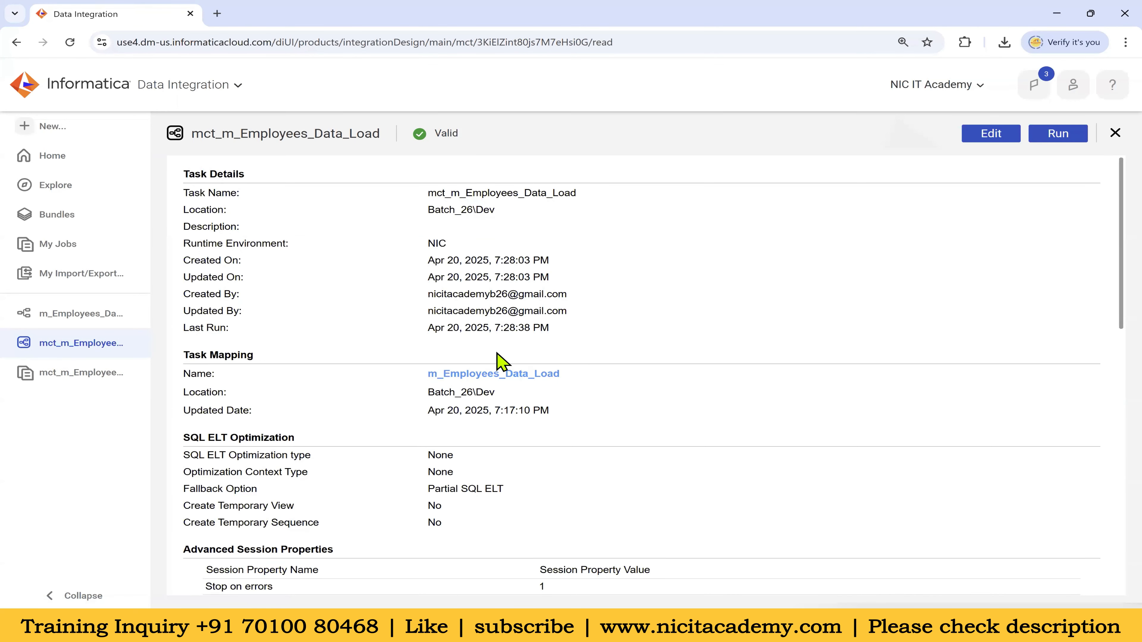
# Briefly open the m_Employees_Data_Load mapping, then close the mapping, job details and task tabs
pyautogui.click(510, 378)
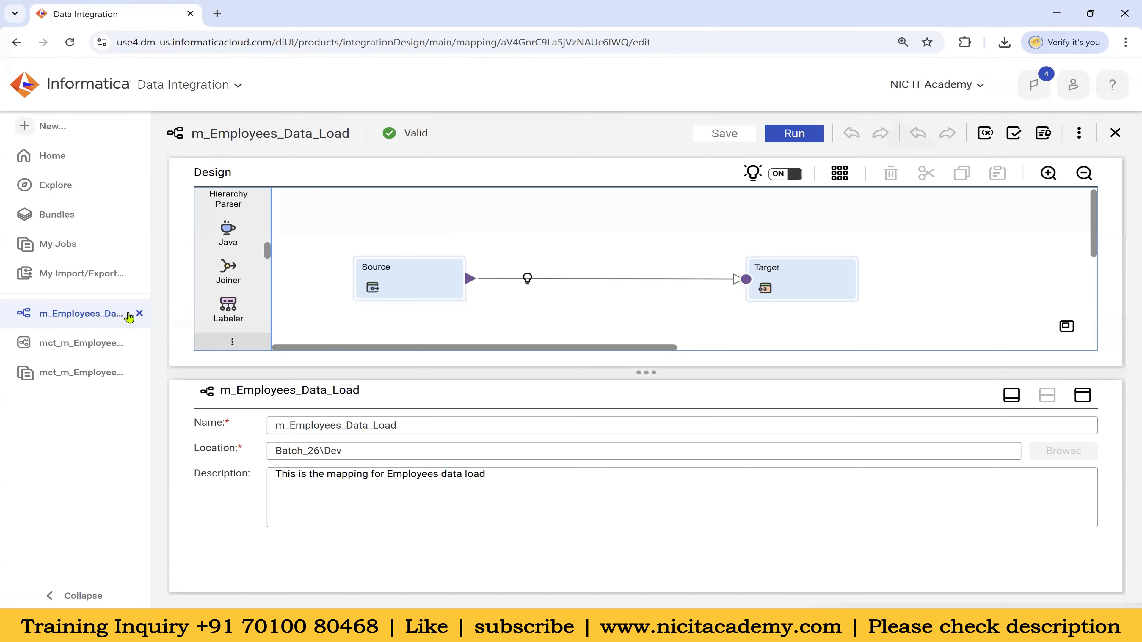
pyautogui.click(140, 314)
pyautogui.click(139, 342)
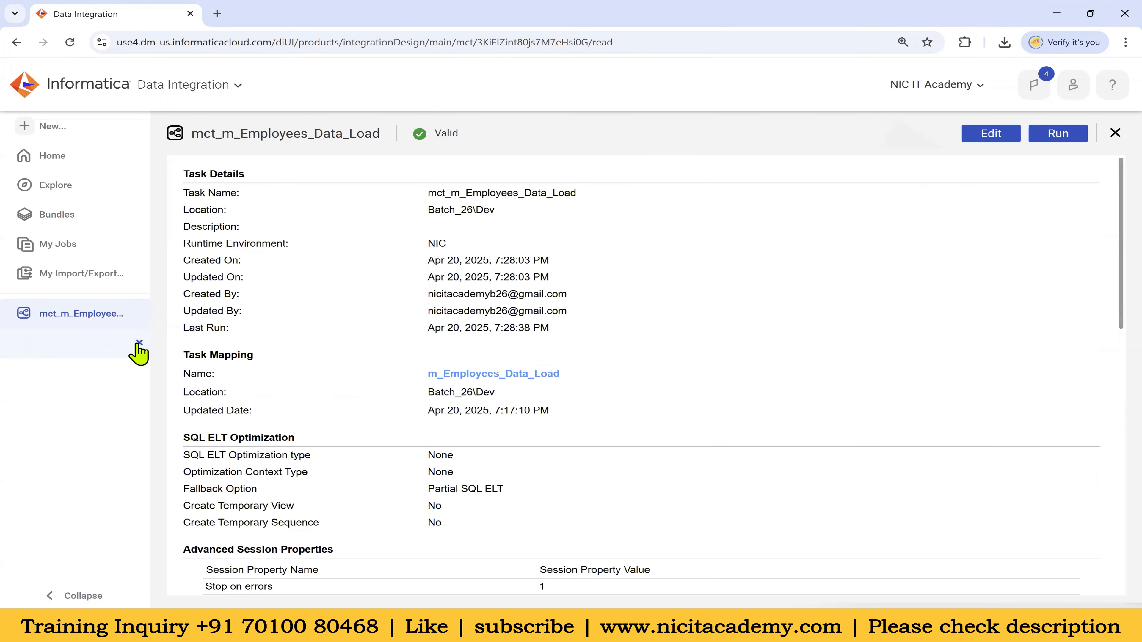
pyautogui.click(139, 317)
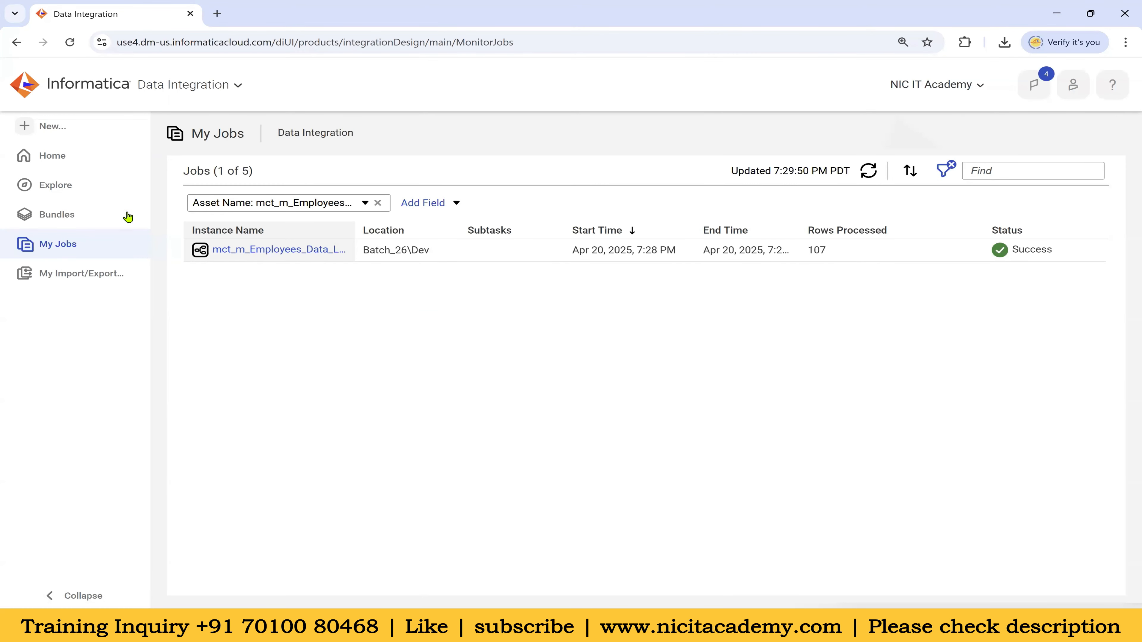
# Browse to the Batch_26 project's Dev folder and widen the Name column to show full names
pyautogui.click(88, 163)
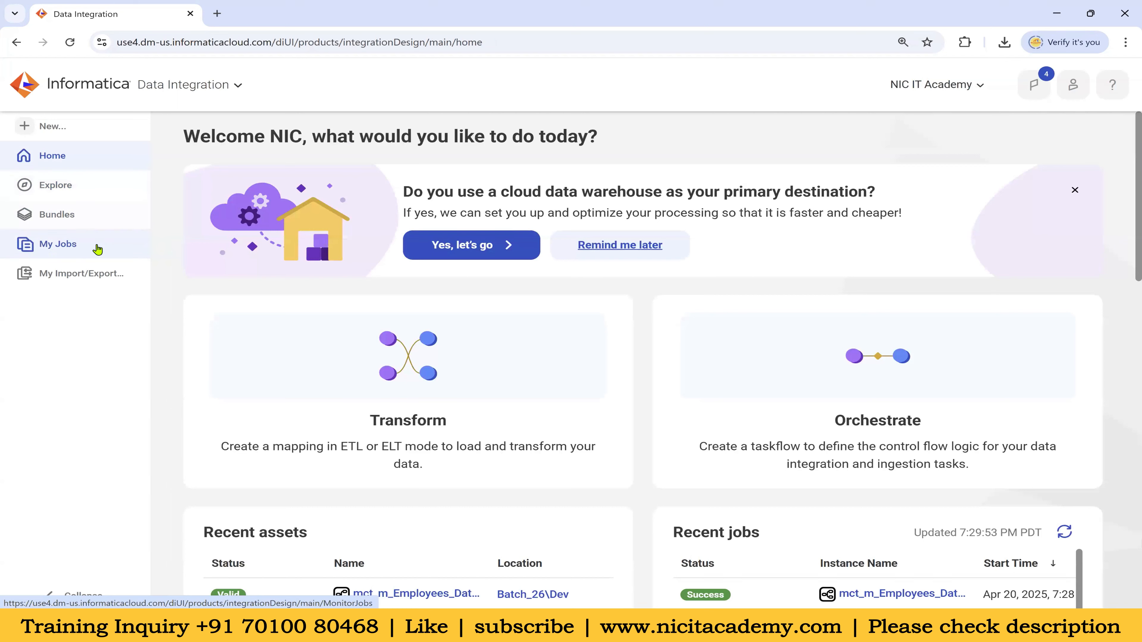
pyautogui.click(65, 190)
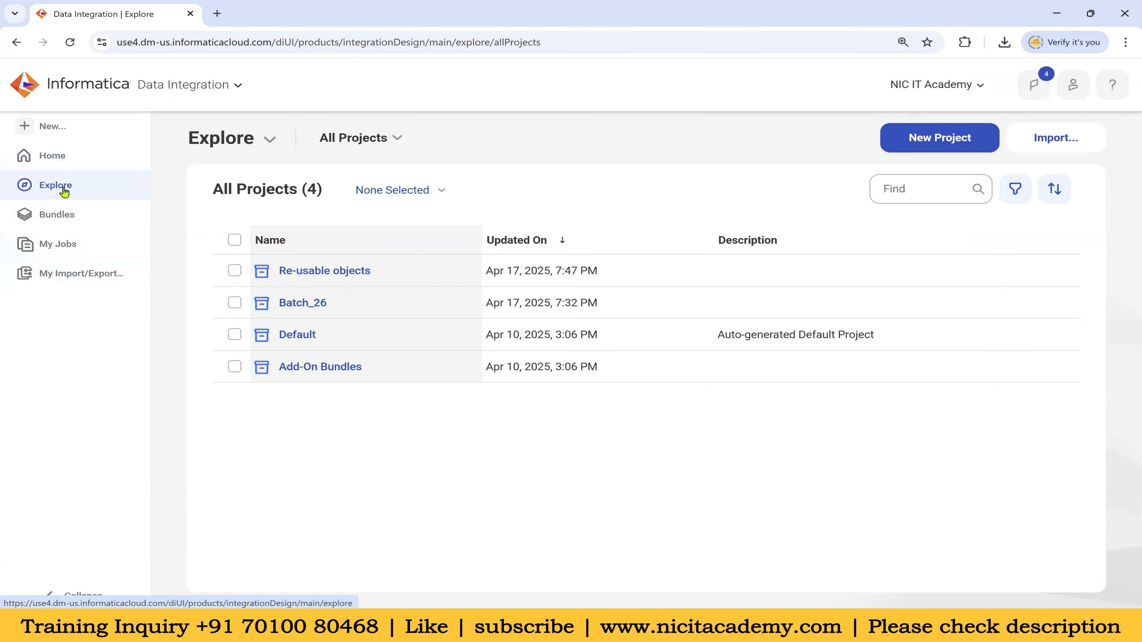
pyautogui.click(302, 303)
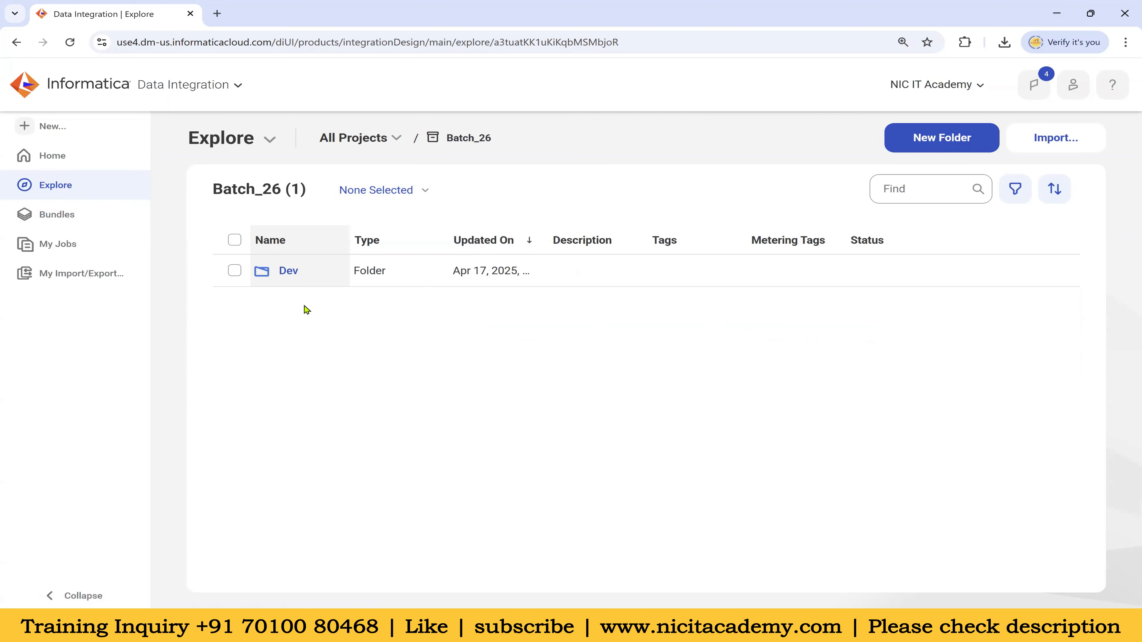
pyautogui.click(288, 271)
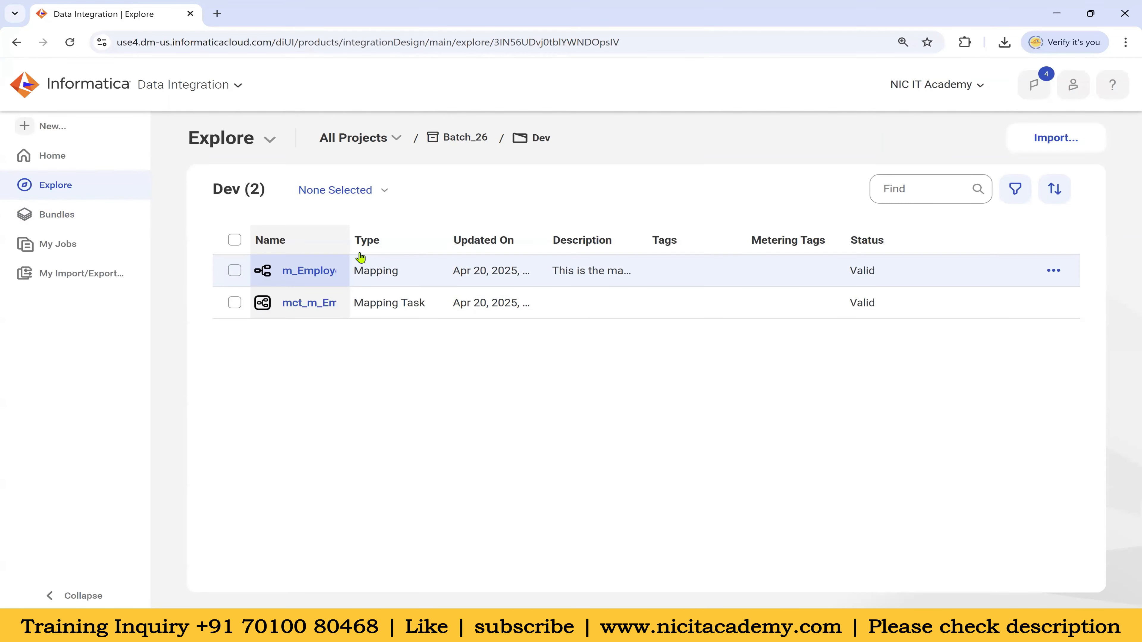
pyautogui.moveTo(349, 240); pyautogui.dragTo(413, 248)
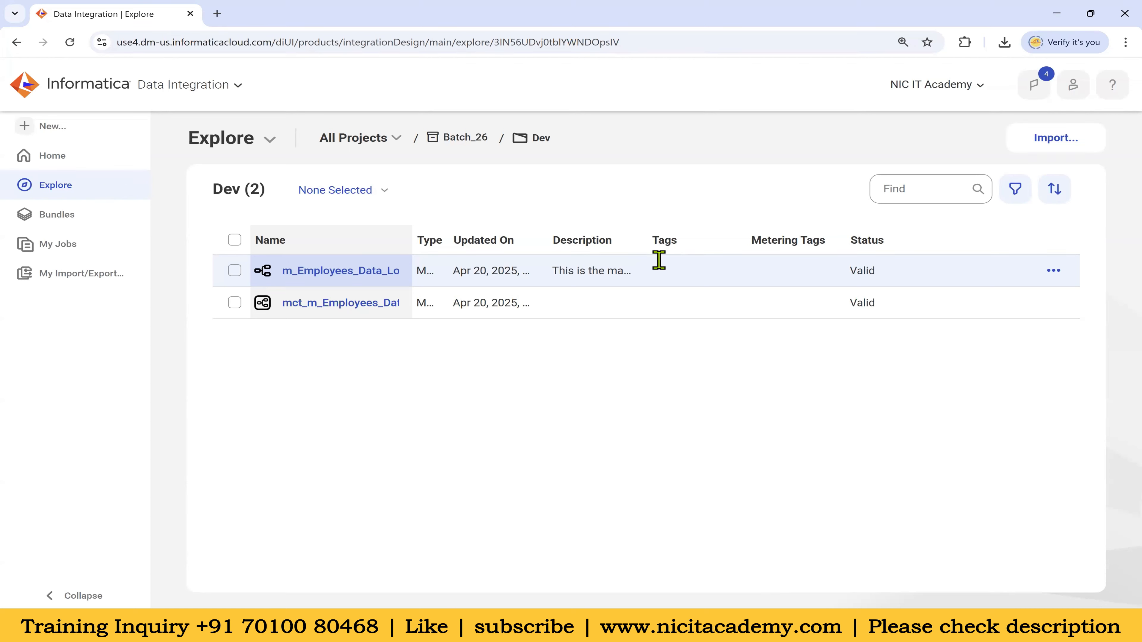
# Select m_Employees_Data_Load and mct_m_Employees_Data_Load and choose Move To from the actions menu
pyautogui.click(234, 271)
pyautogui.click(234, 302)
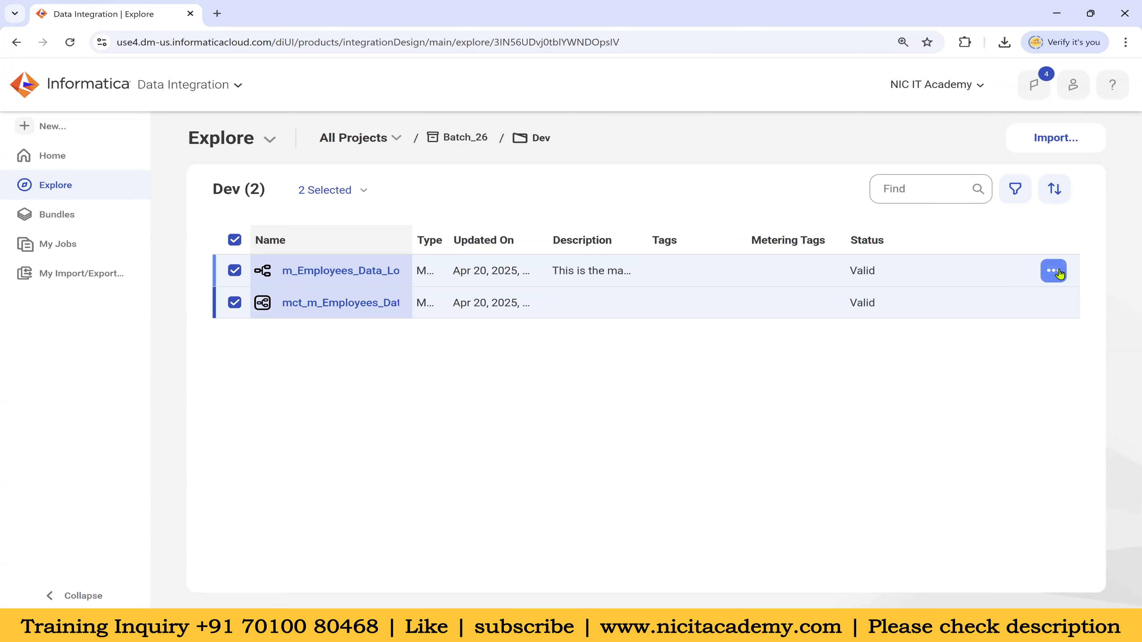
pyautogui.click(1058, 272)
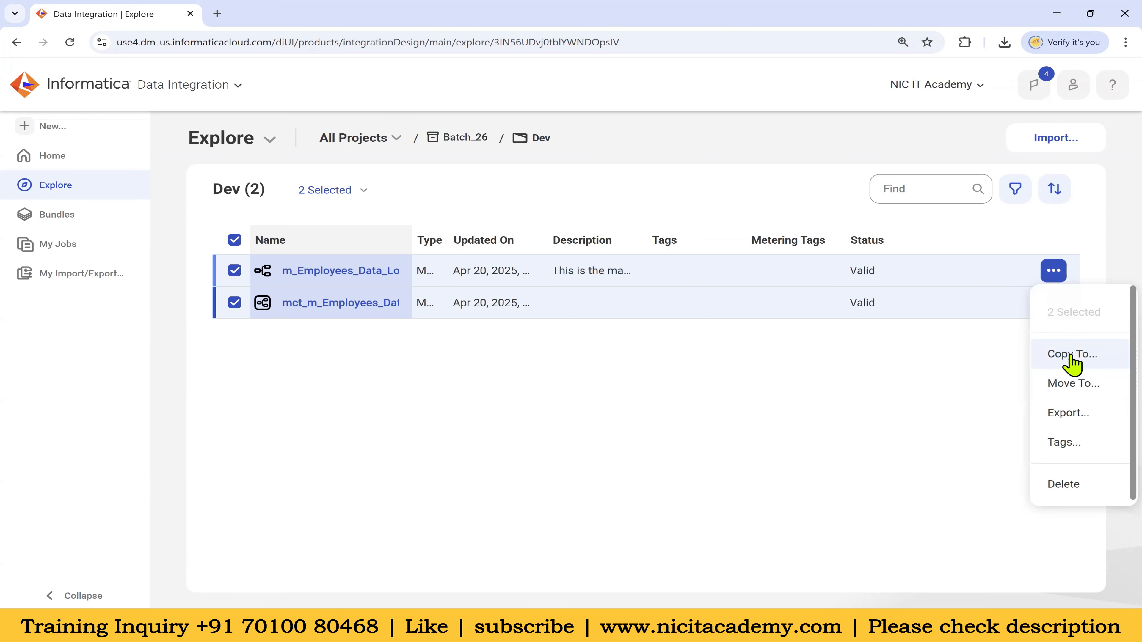
pyautogui.click(1083, 387)
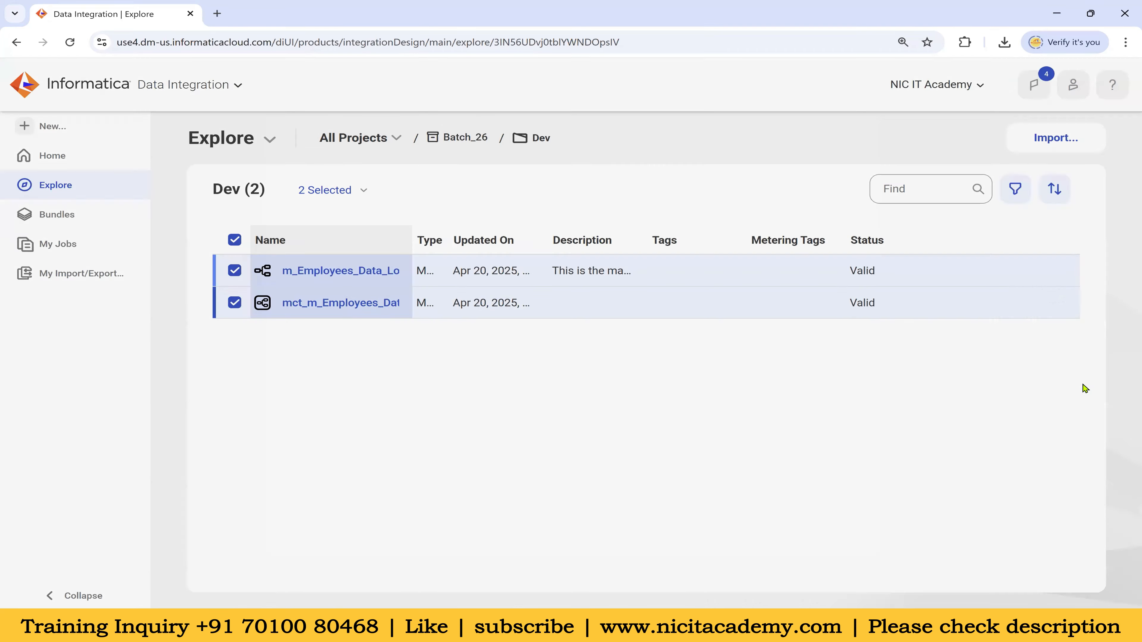
# Move both assets into Default, verify Batch_26 Dev is empty, then open the Default project
pyautogui.click(338, 268)
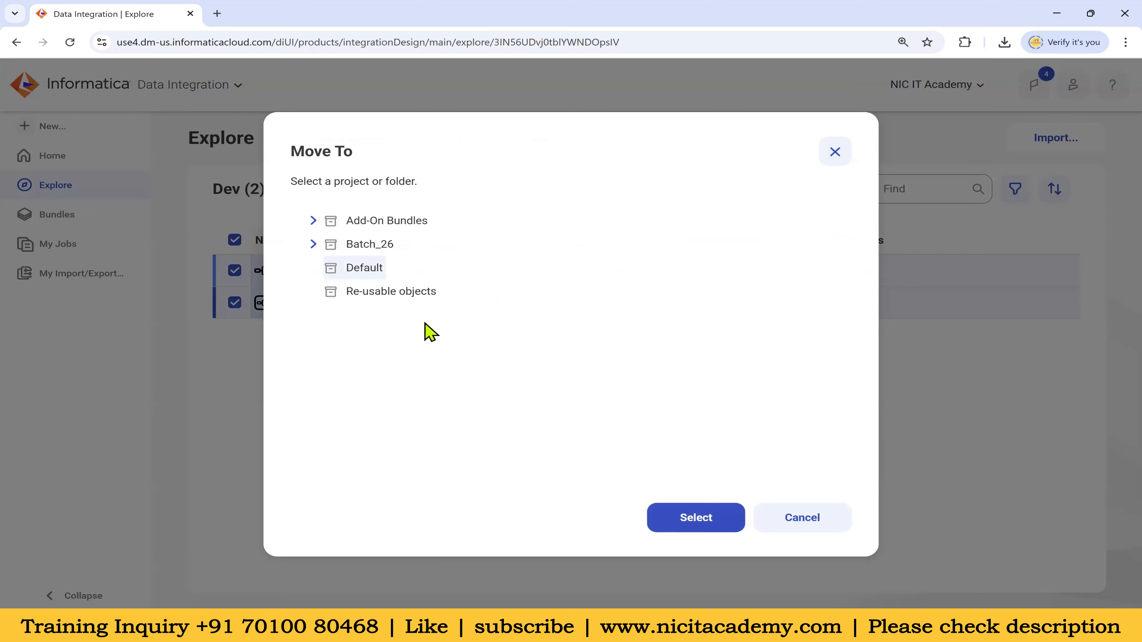
pyautogui.click(704, 521)
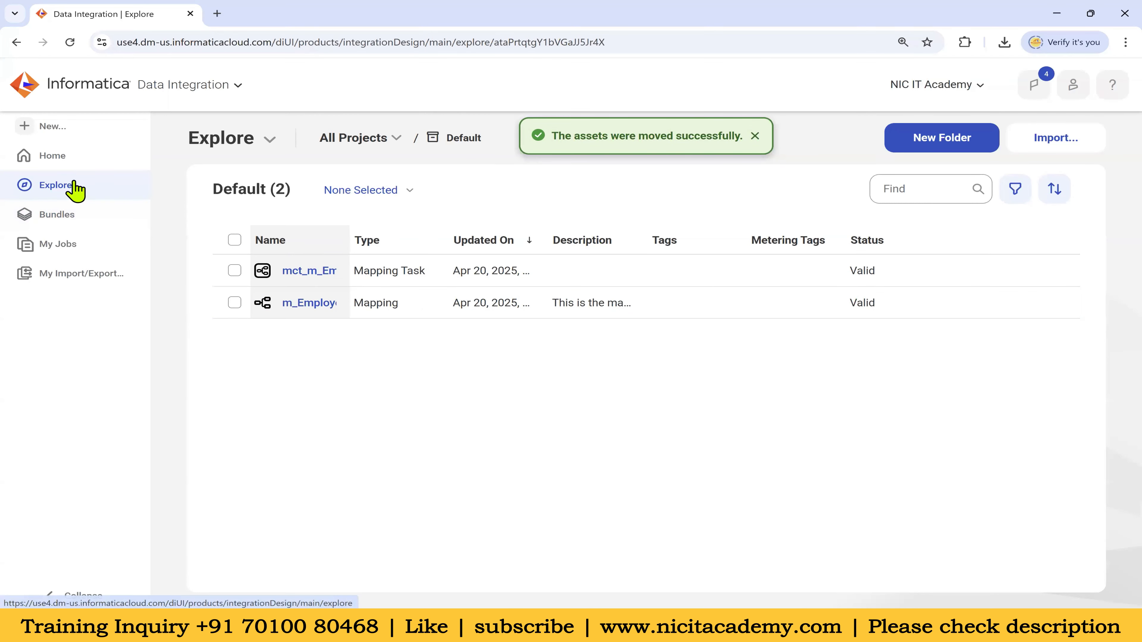
pyautogui.click(384, 139)
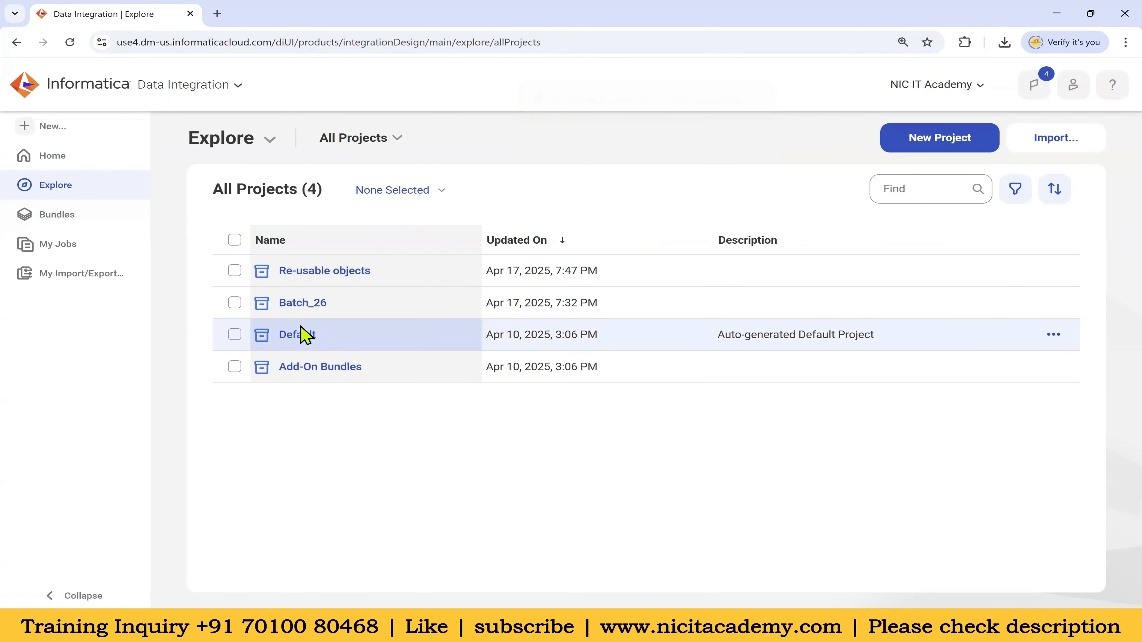
pyautogui.click(313, 304)
pyautogui.click(286, 272)
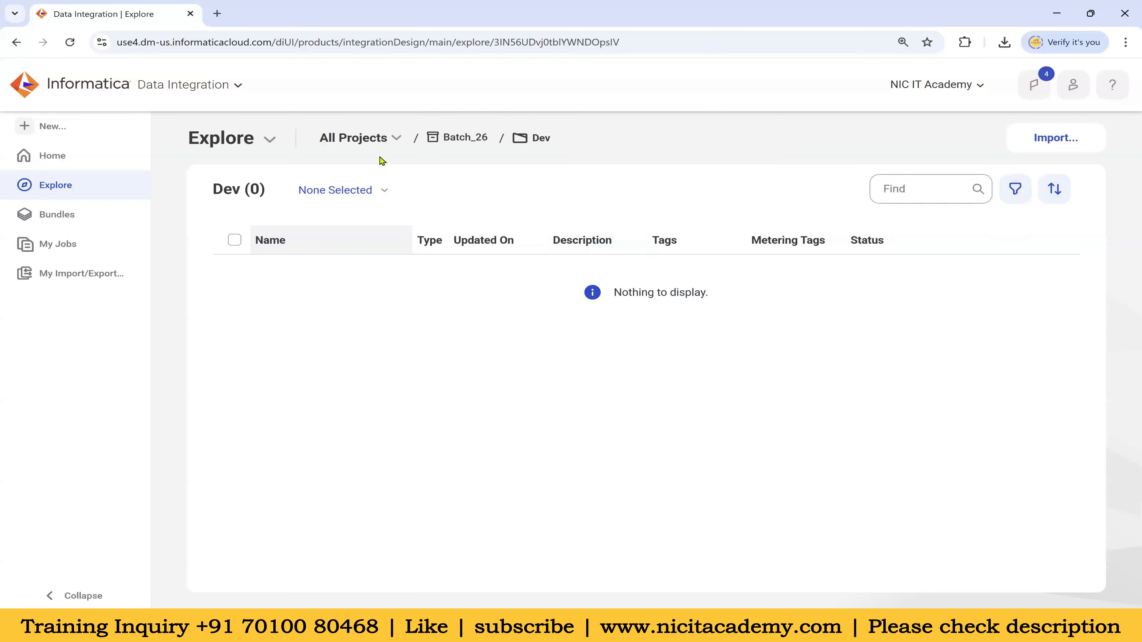
pyautogui.click(368, 140)
pyautogui.click(299, 335)
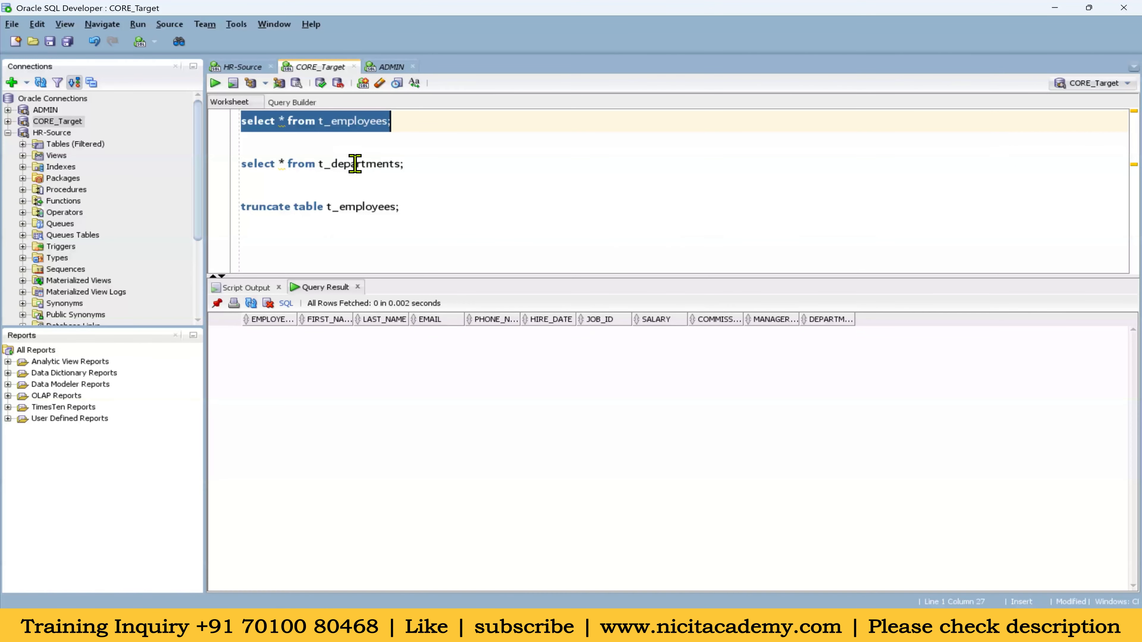
# Review the t_departments query and truncate statement in SQL Developer, then return to the browser
pyautogui.click(372, 165)
pyautogui.click(365, 207)
pyautogui.click(368, 164)
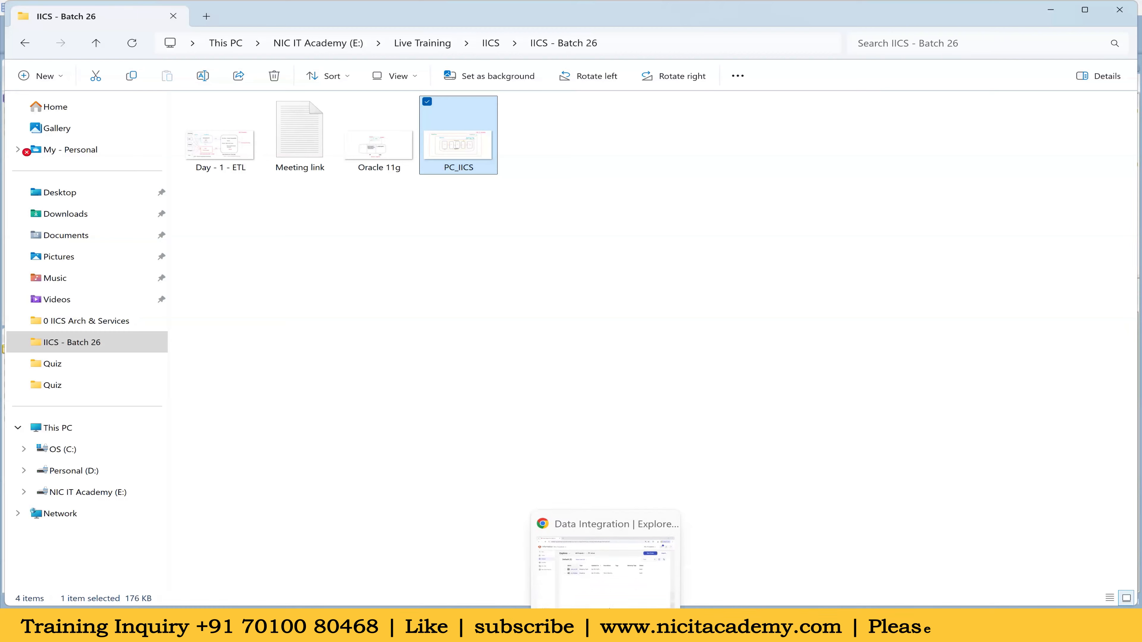
pyautogui.click(606, 622)
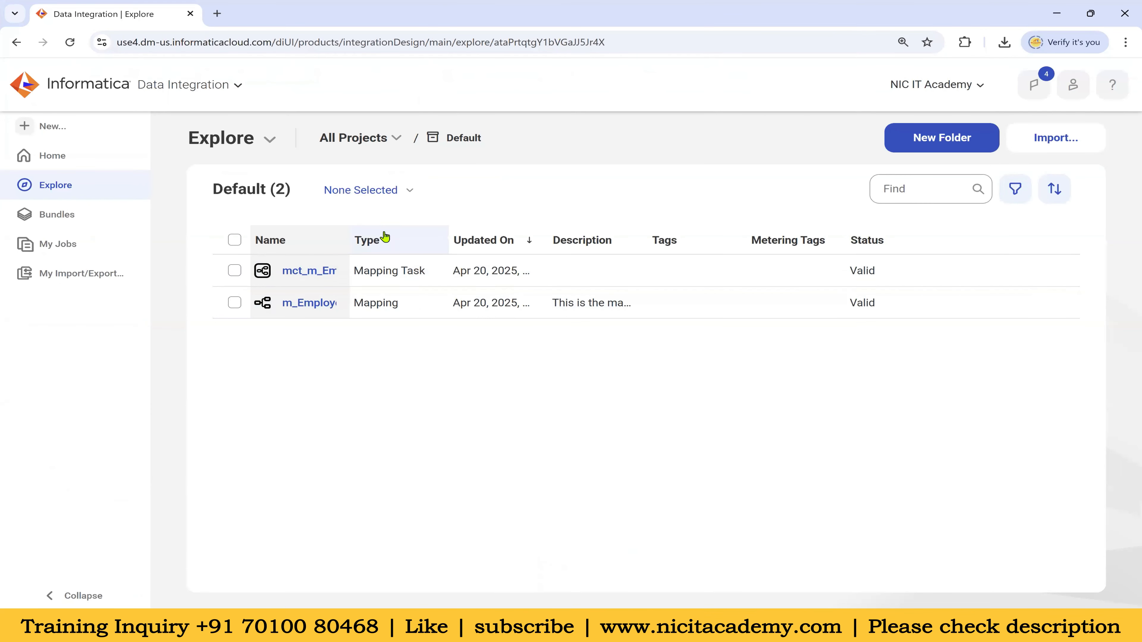
# Return to All Projects and switch to the Monitor service via the service switcher
pyautogui.click(353, 139)
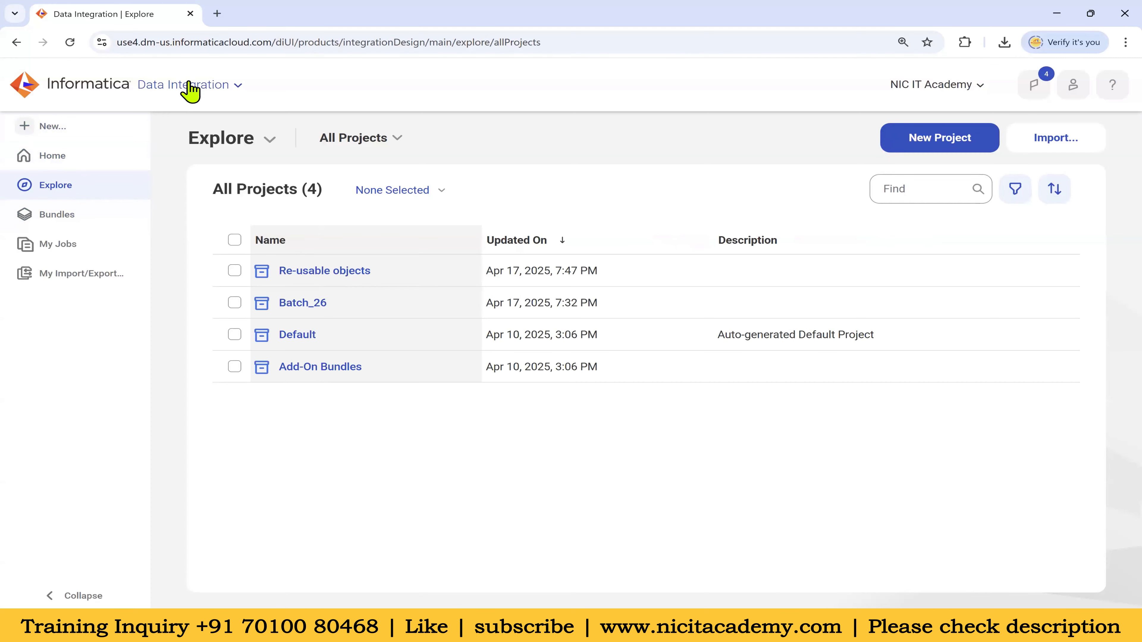
pyautogui.click(219, 98)
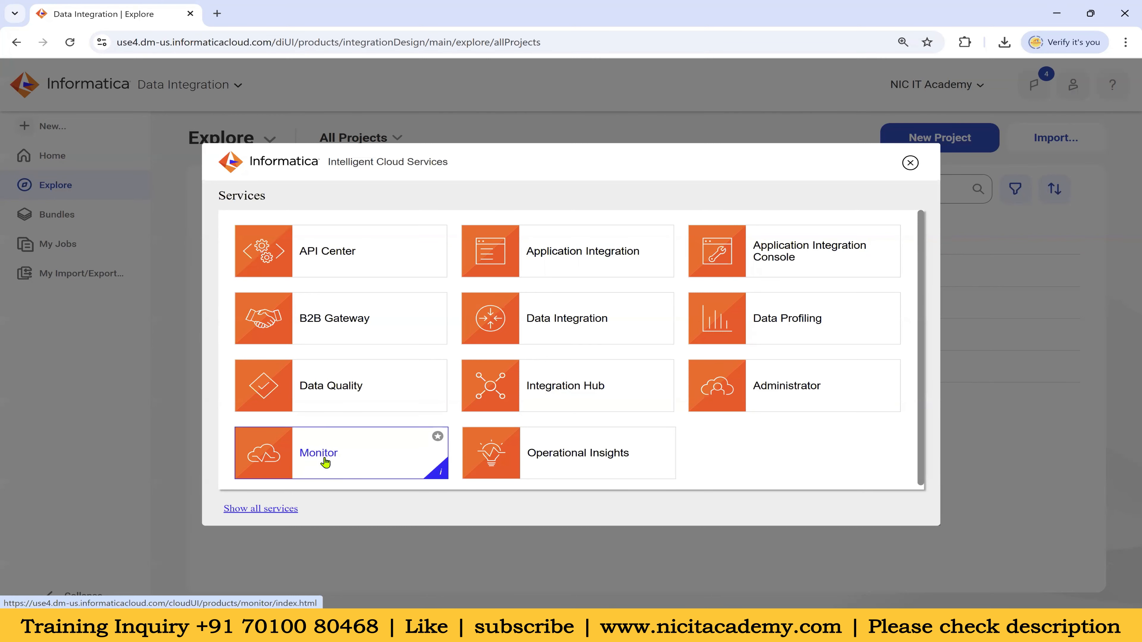
pyautogui.click(335, 460)
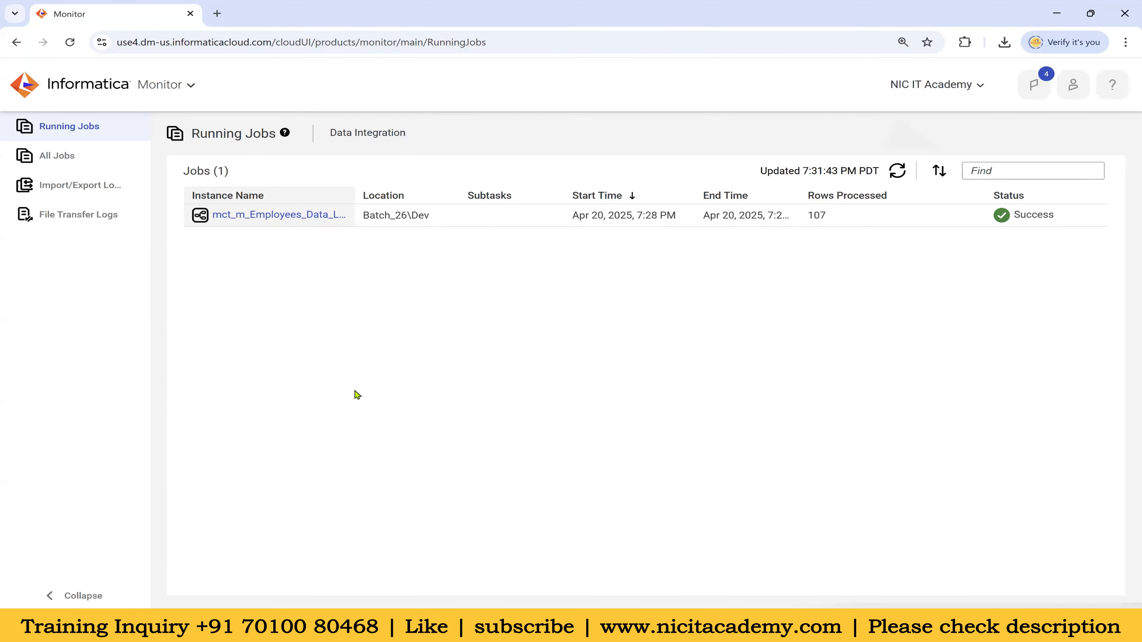
# List All Jobs, note the Apr 10 7:31 PM and 7:18 PM runs, then open Administrator
pyautogui.click(57, 159)
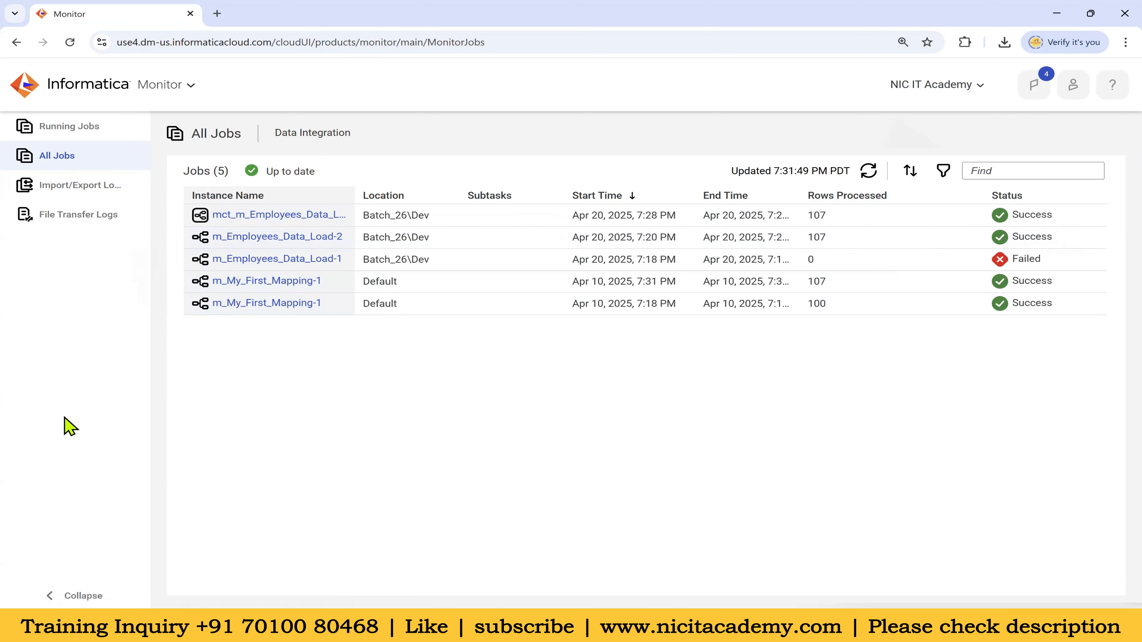
pyautogui.moveTo(571, 282); pyautogui.dragTo(682, 281)
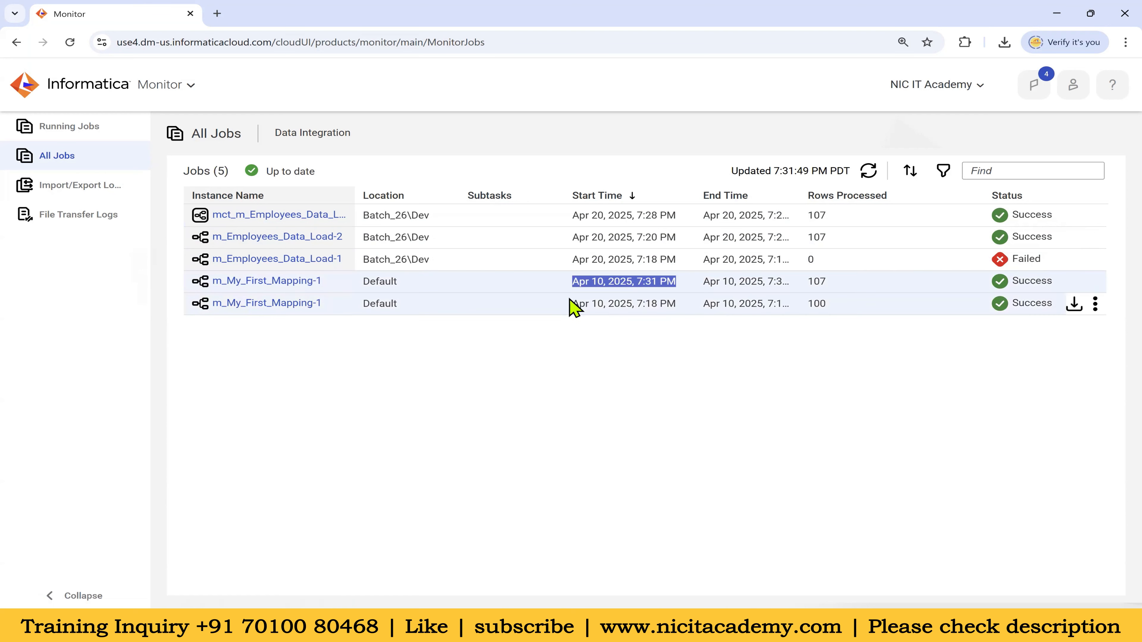
pyautogui.moveTo(570, 302); pyautogui.dragTo(678, 306)
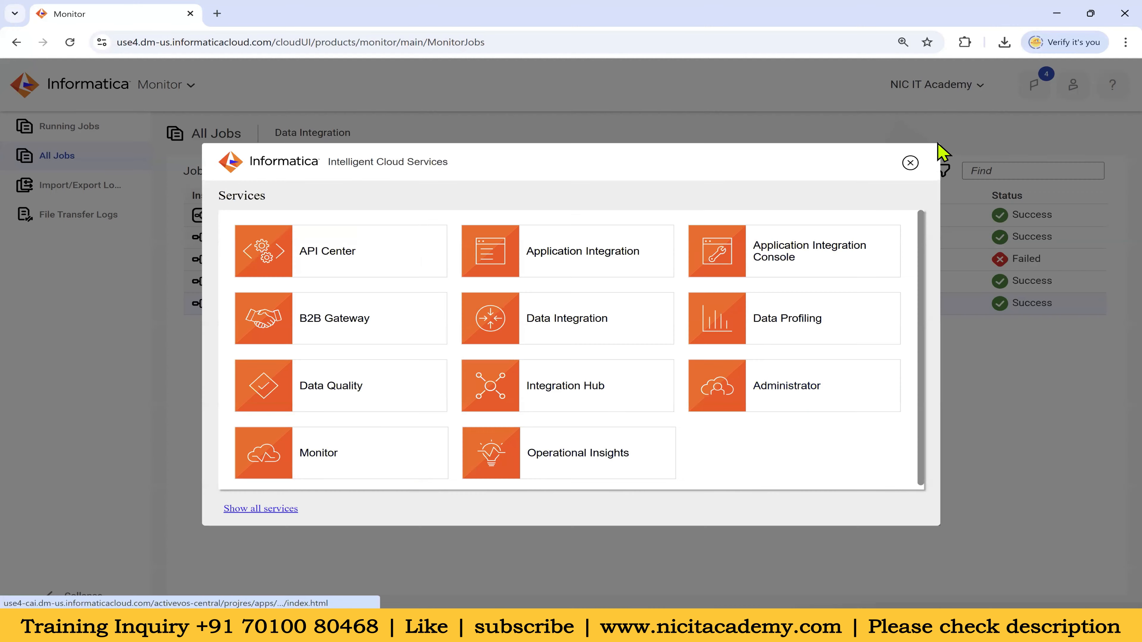
pyautogui.click(794, 374)
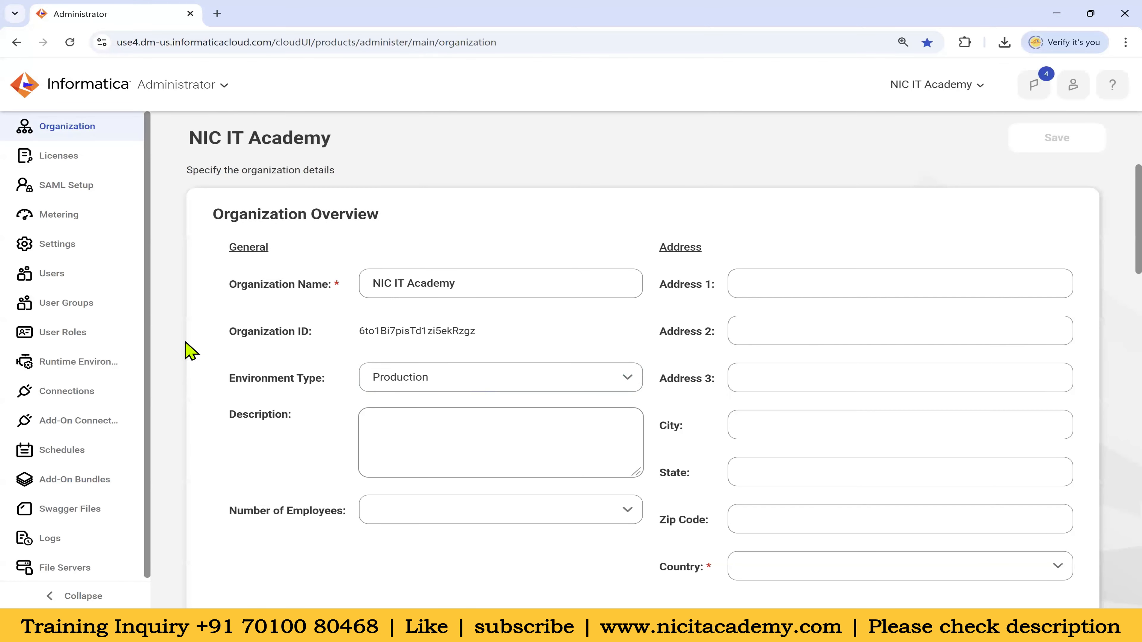
# Expand the NIC agent group under Runtime Environments, then view the Oracle_Src and Oracle_Tgt connections
pyautogui.click(101, 359)
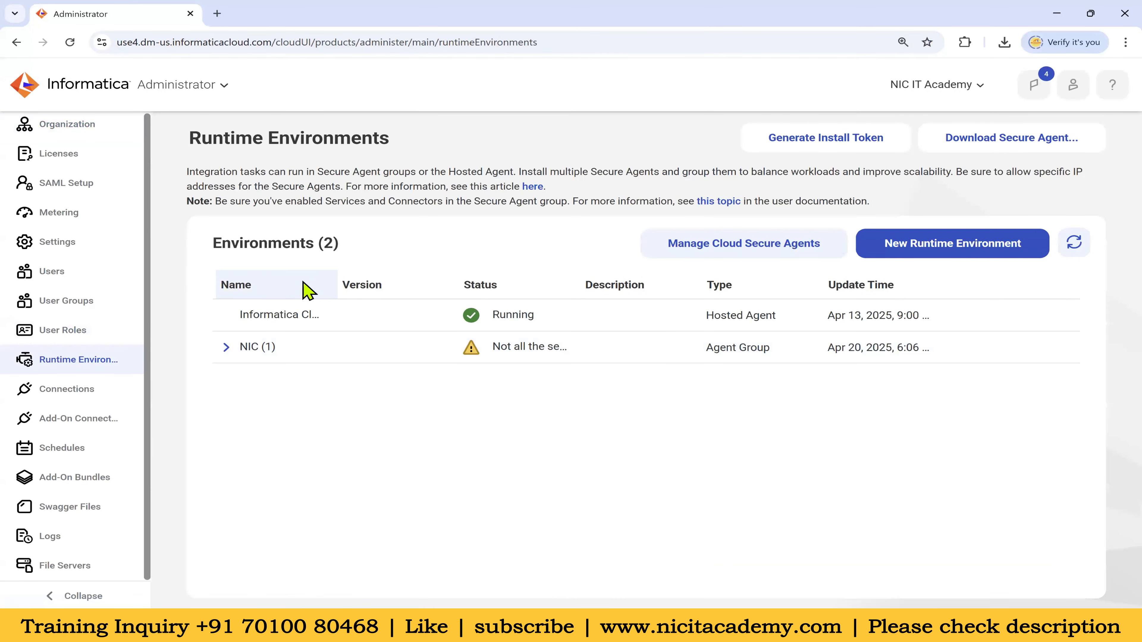
pyautogui.click(227, 347)
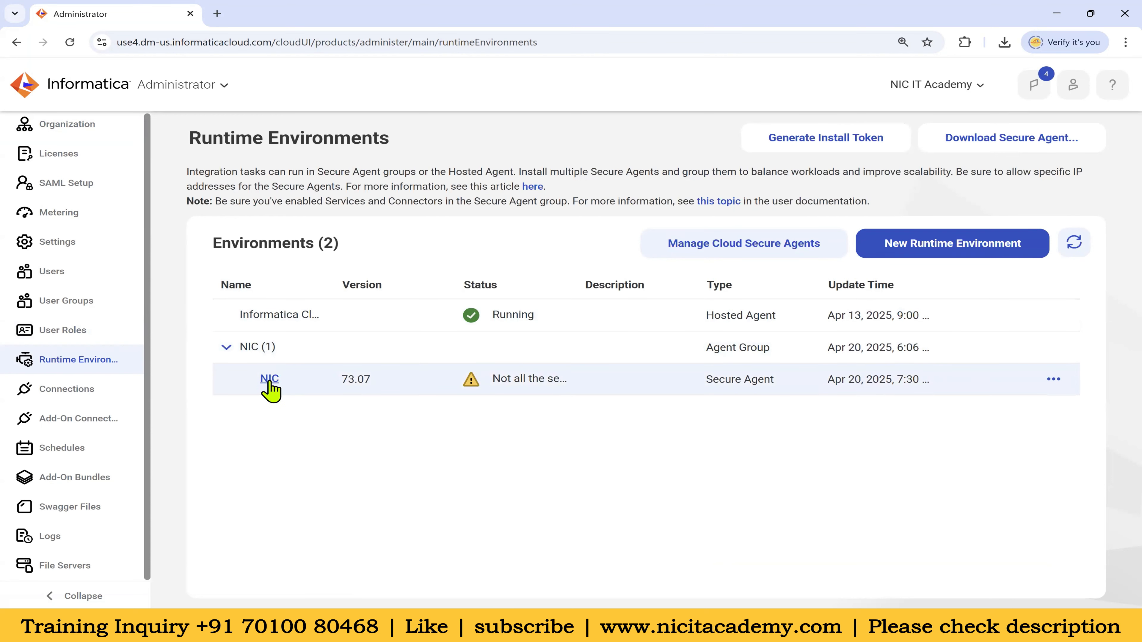
pyautogui.click(69, 390)
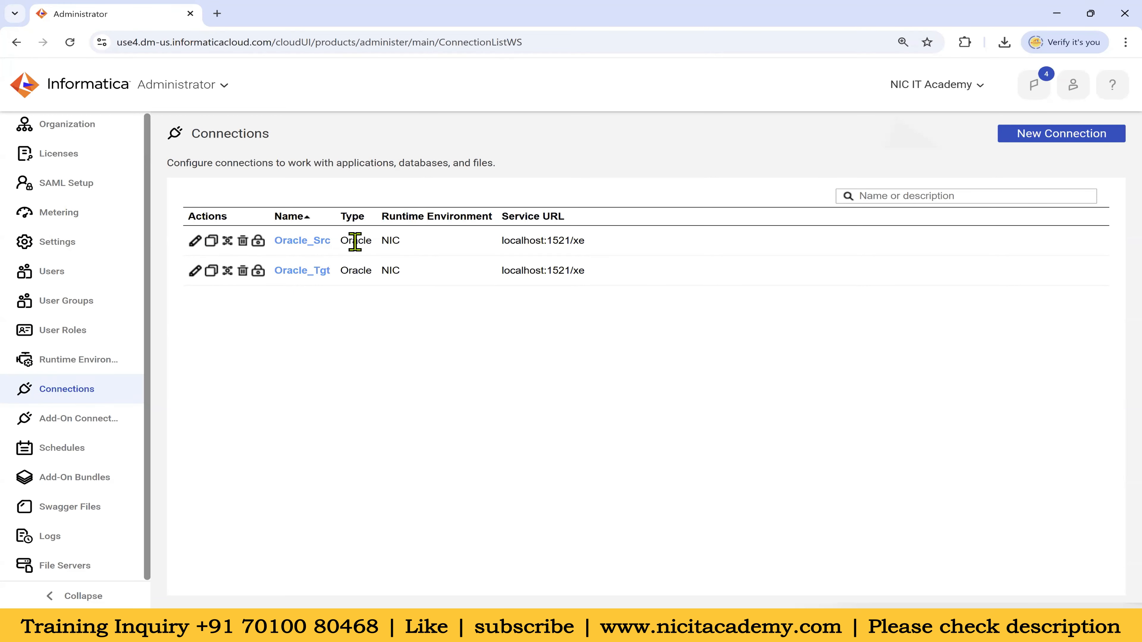
# Check Oracle_Src's Used By dependencies, return to Connections, and bring up the services list
pyautogui.click(229, 243)
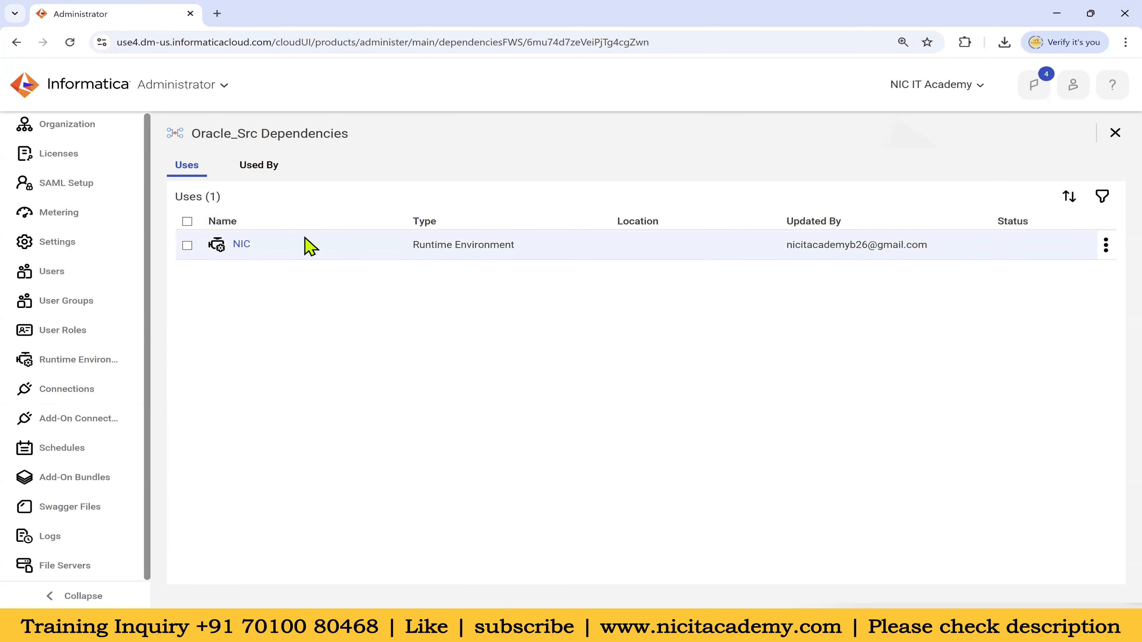
pyautogui.click(256, 167)
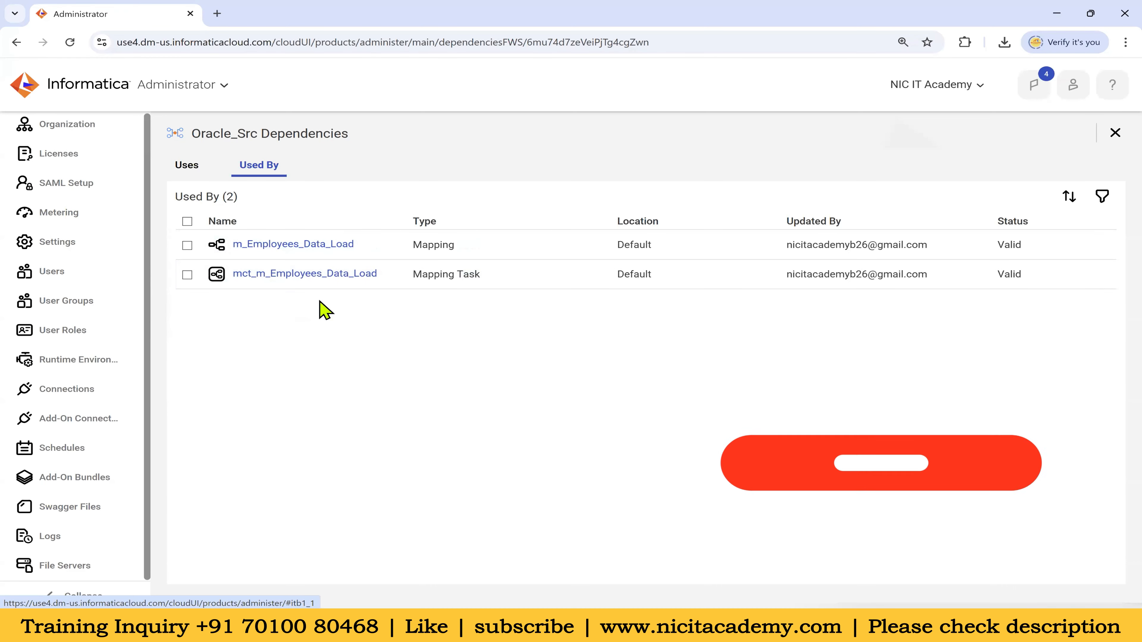
pyautogui.click(128, 398)
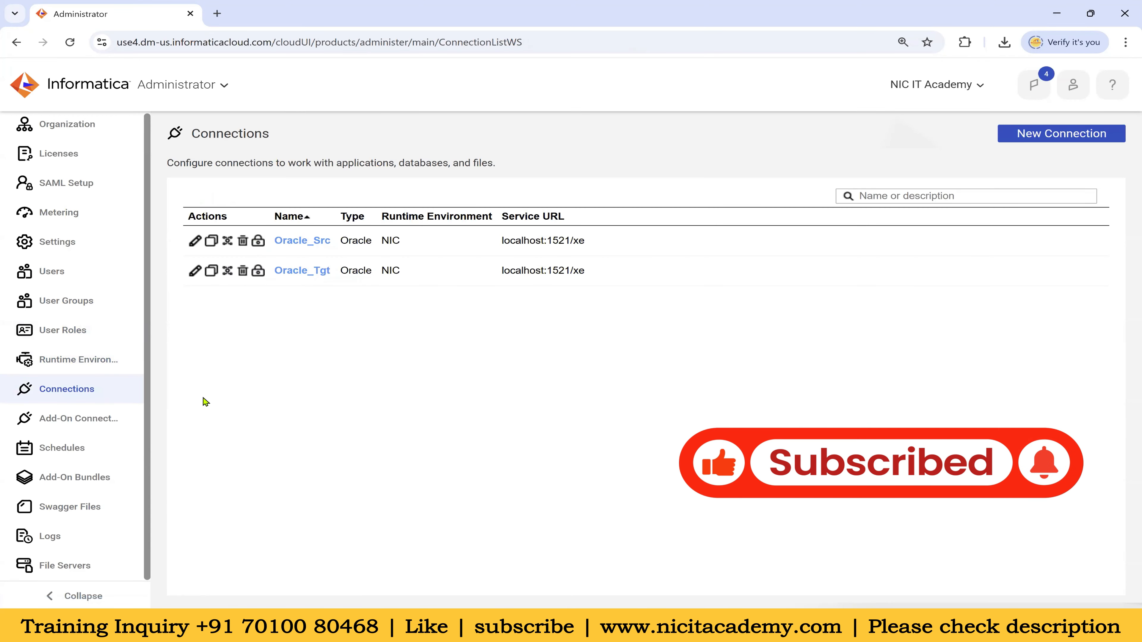
pyautogui.click(213, 90)
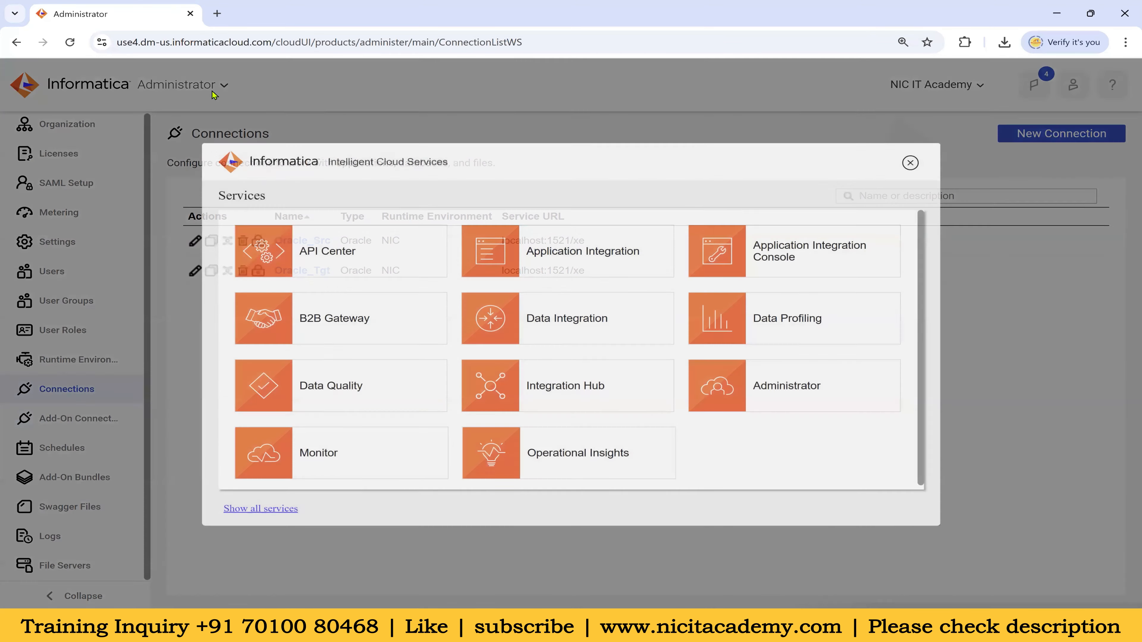
# Switch to Data Integration and open the New asset dialog, cancelling without creating anything
pyautogui.click(570, 334)
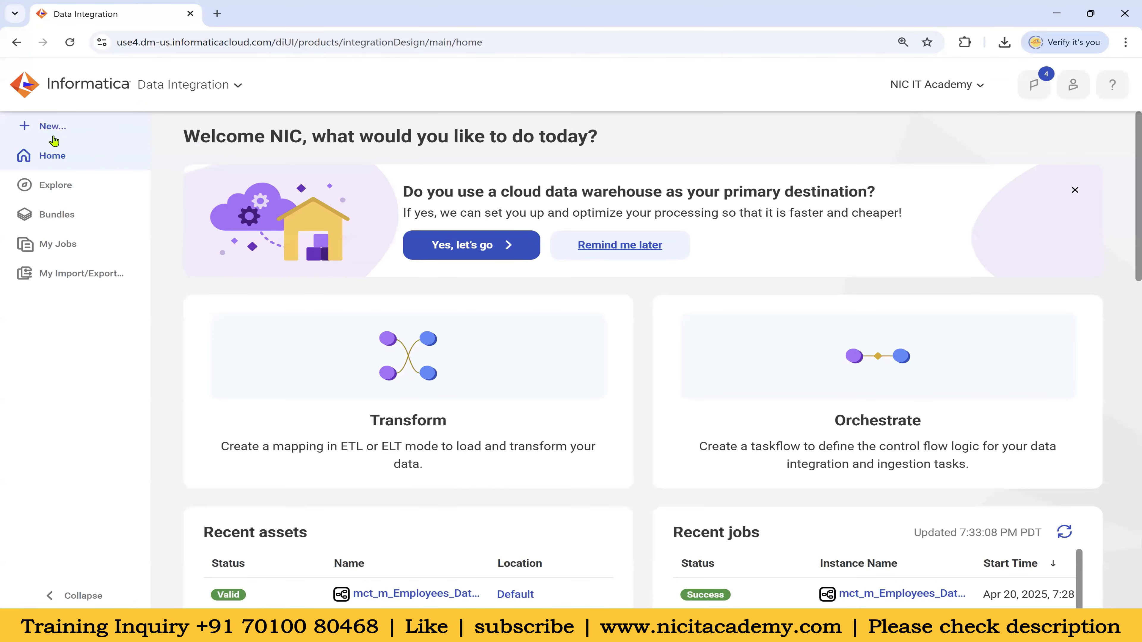
pyautogui.click(53, 131)
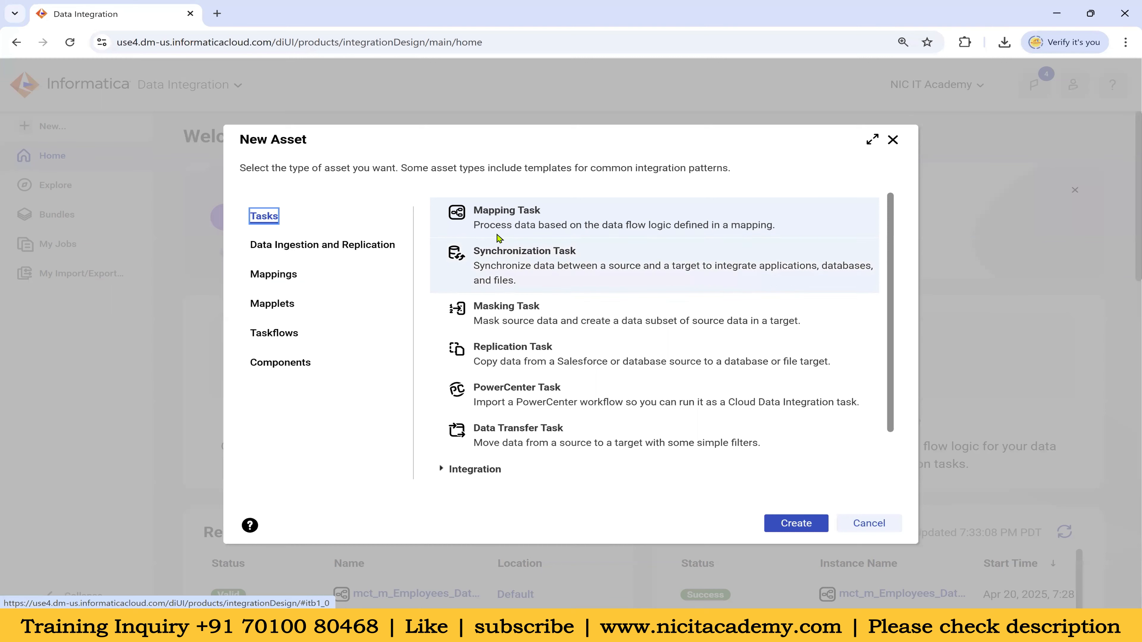
pyautogui.click(868, 523)
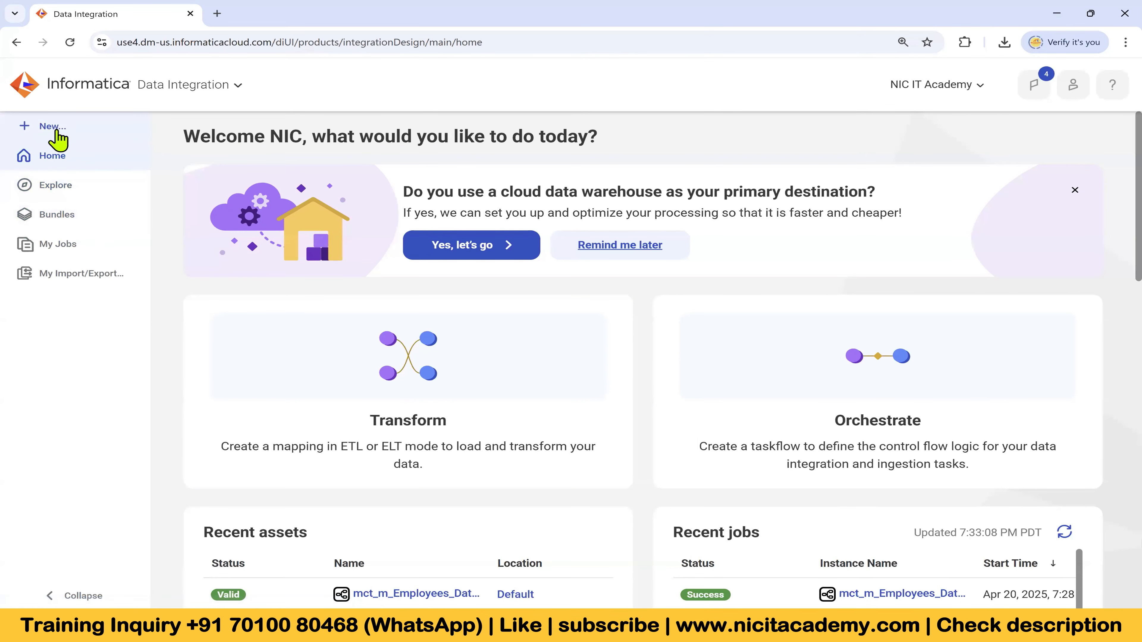
# Scroll the home page to check both Valid assets under Recent assets and the latest job runs
pyautogui.scroll(-5, 517, 342)
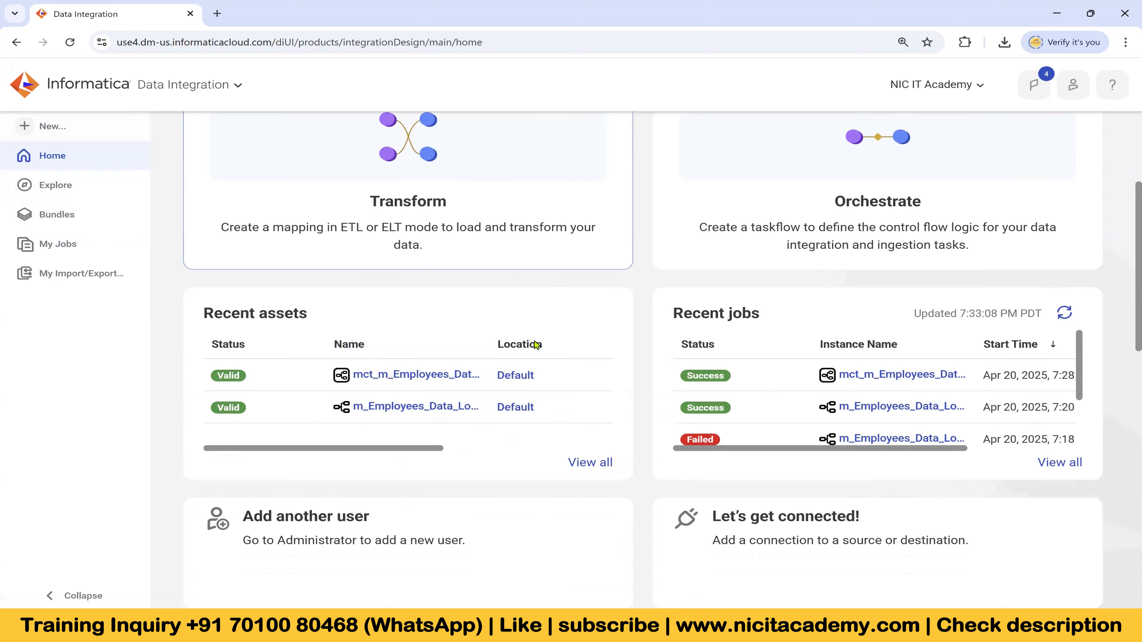
pyautogui.scroll(-6, 540, 360)
pyautogui.scroll(8, 484, 439)
pyautogui.scroll(-2, 684, 443)
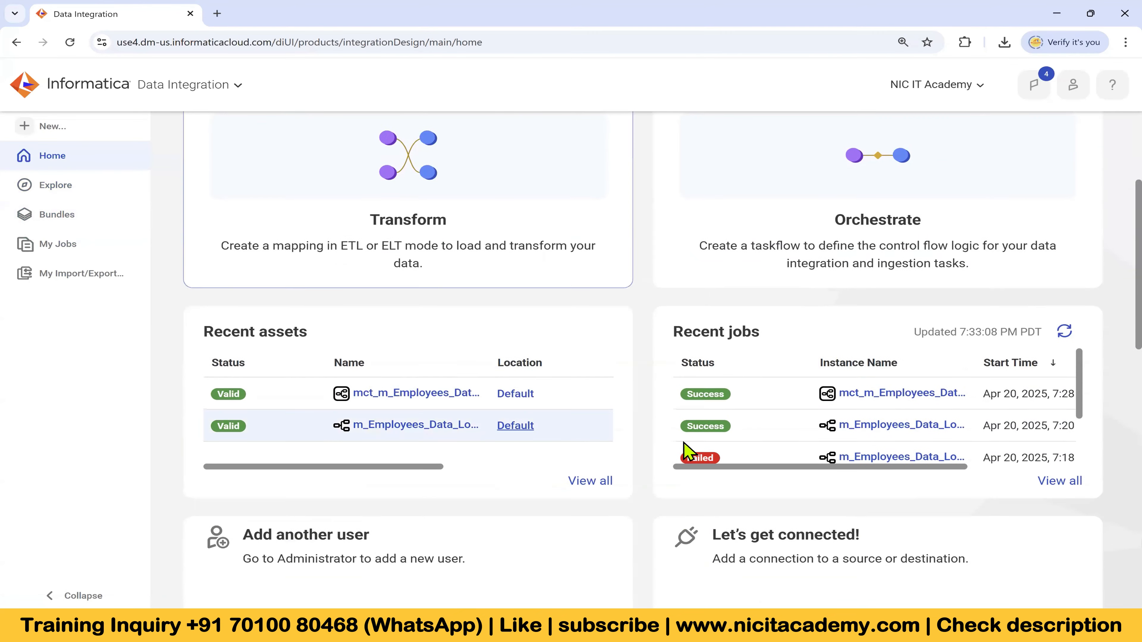
pyautogui.scroll(-5, 719, 427)
pyautogui.scroll(3, 773, 351)
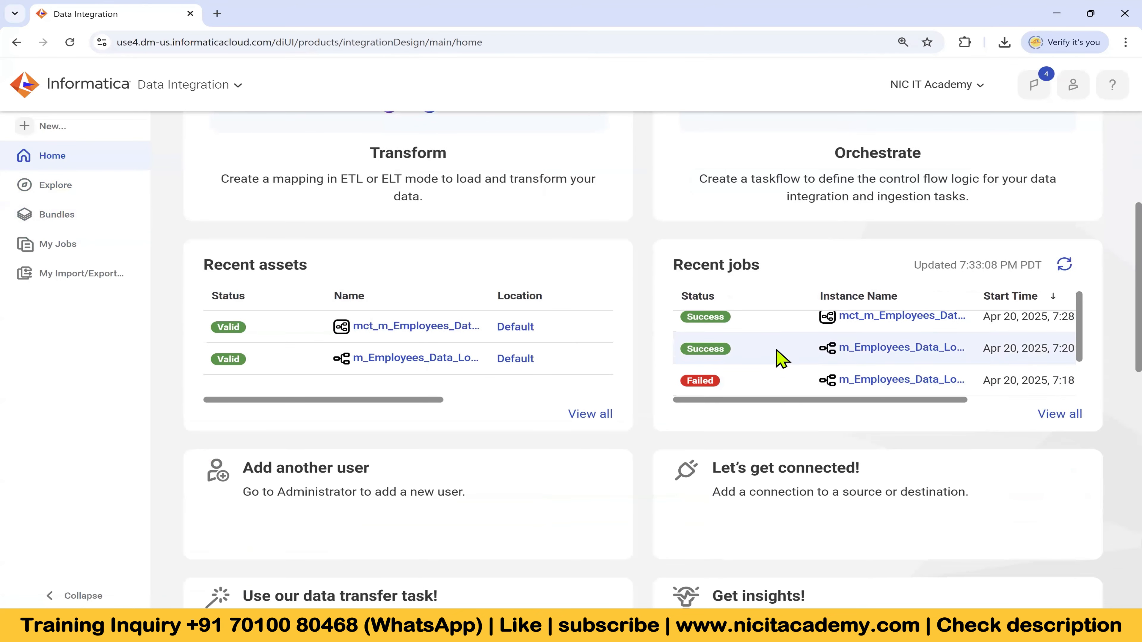
pyautogui.scroll(4, 768, 383)
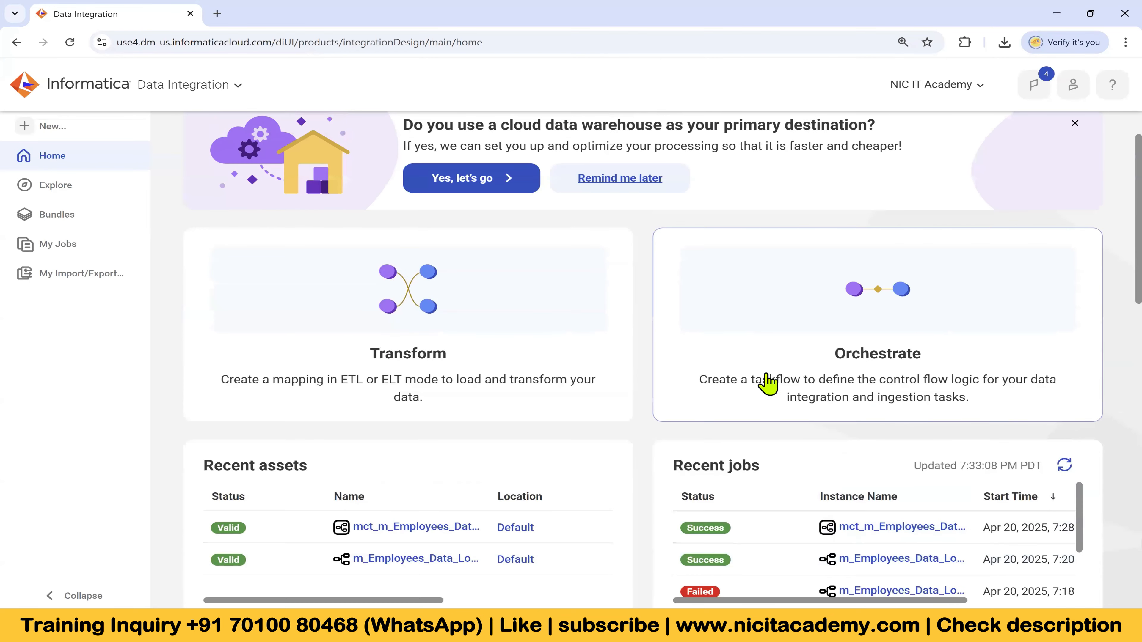
pyautogui.scroll(1, 635, 379)
pyautogui.moveTo(736, 629)
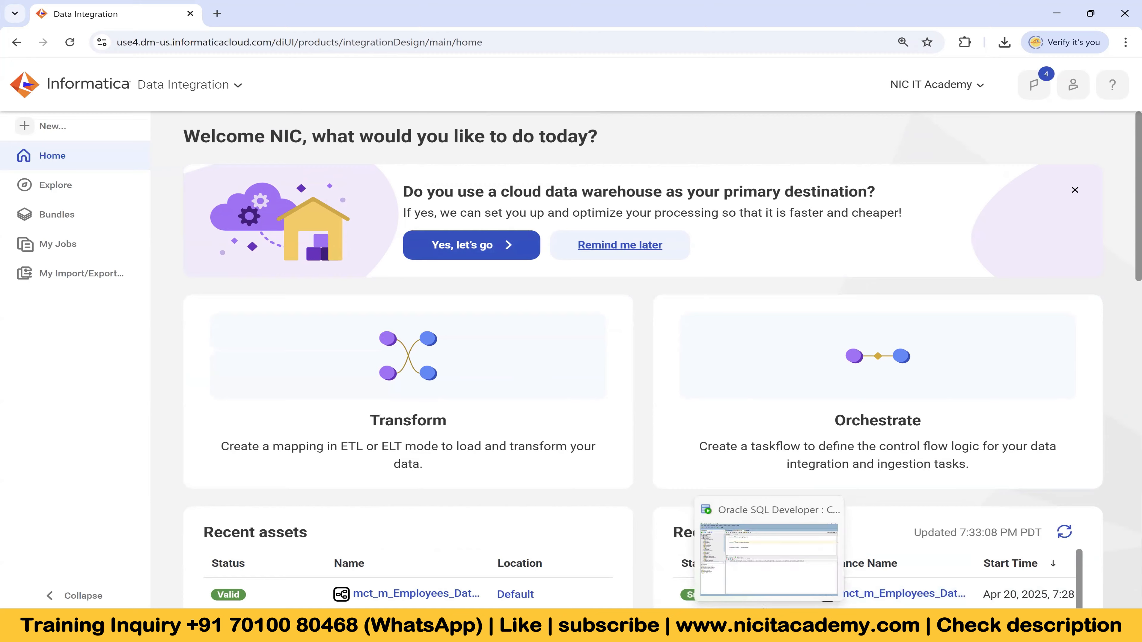
# Delete the stray 100 from line 3 of the HR-Source worksheet in SQL Developer
pyautogui.click(768, 628)
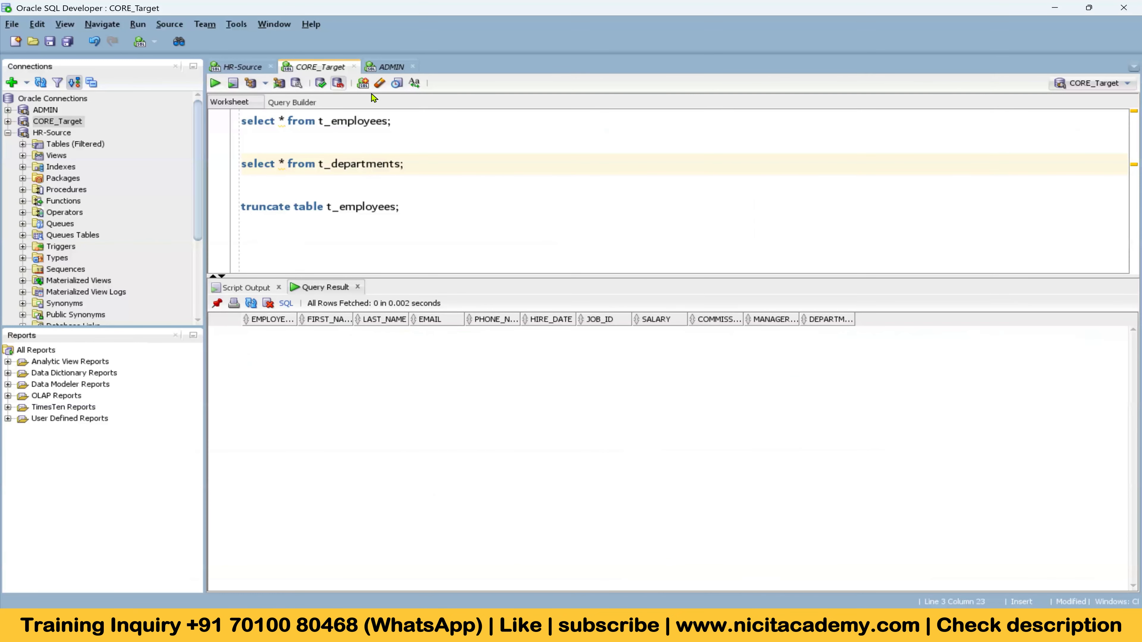
pyautogui.click(247, 68)
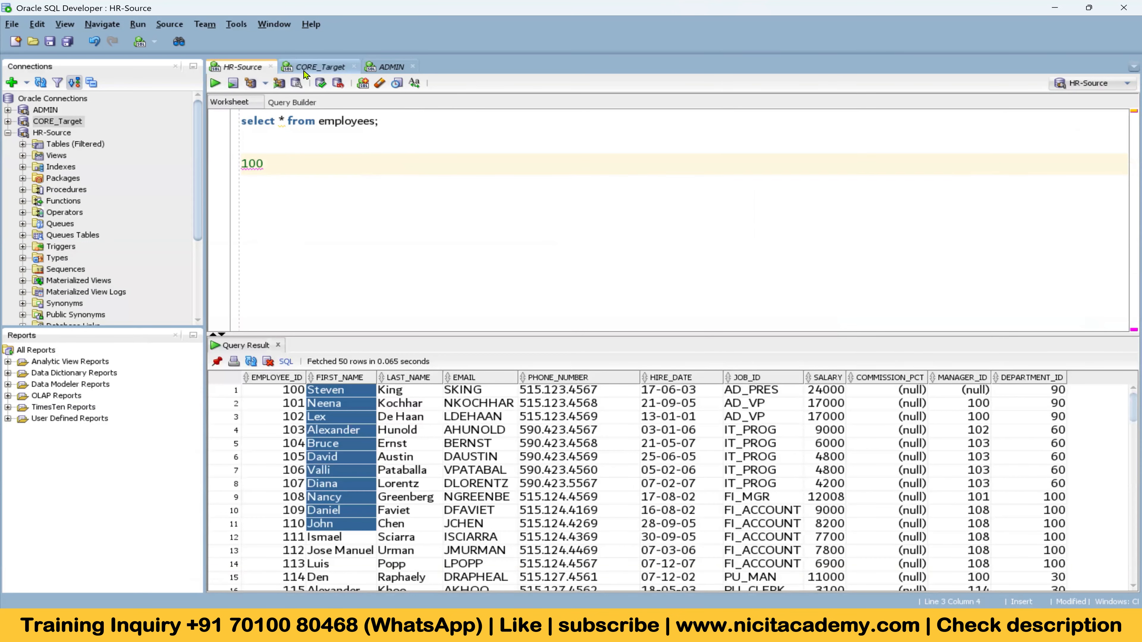
pyautogui.moveTo(288, 170); pyautogui.dragTo(243, 176)
pyautogui.press('Delete')
pyautogui.press('BackSpace')
pyautogui.press('BackSpace')
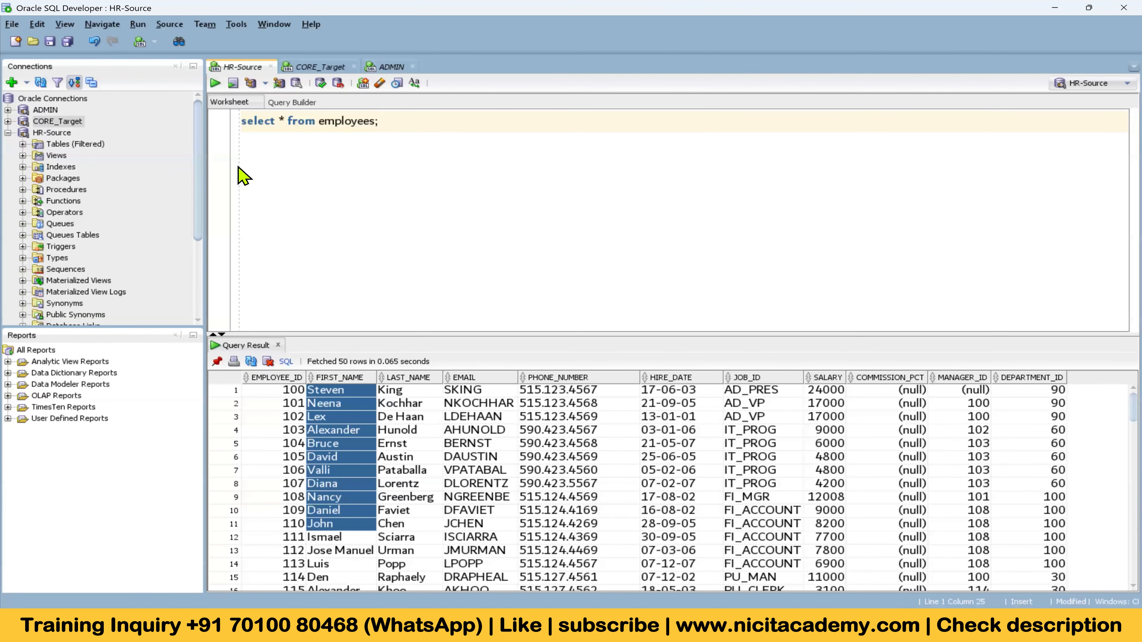
# In the CORE_Target worksheet, highlight the t_departments query and truncate t_employees statement
pyautogui.click(310, 69)
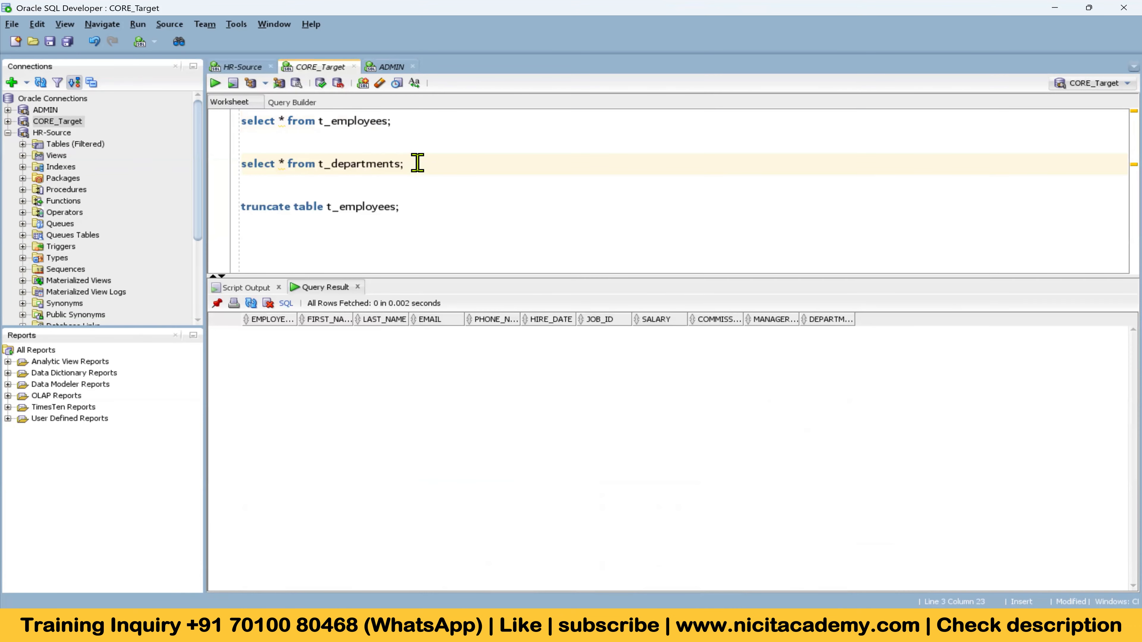
pyautogui.moveTo(417, 163); pyautogui.dragTo(236, 162)
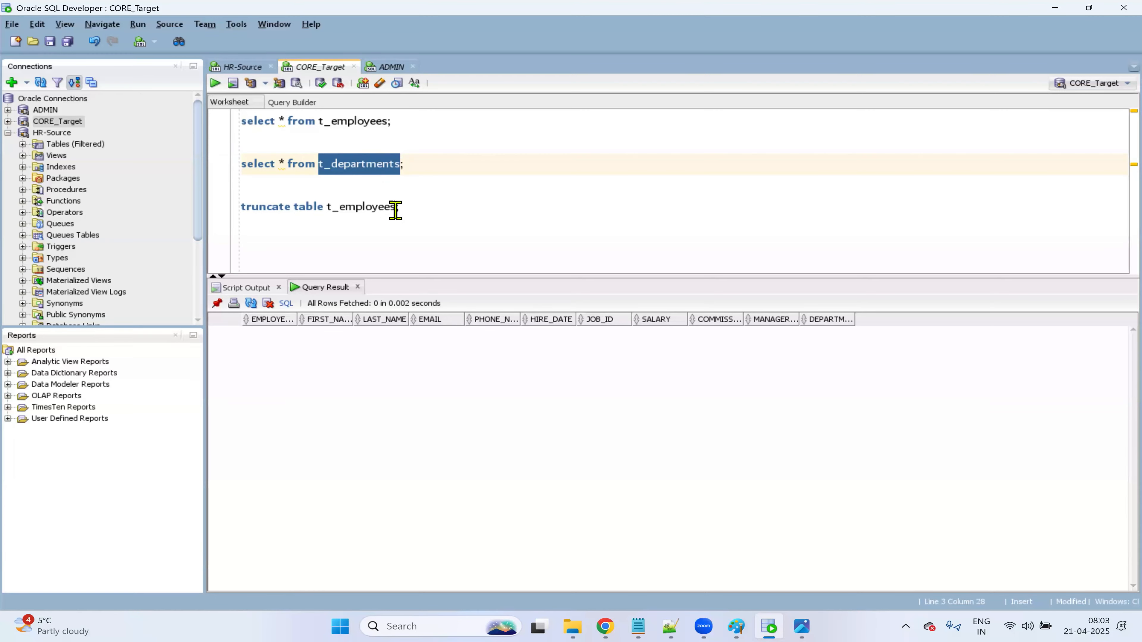
pyautogui.moveTo(420, 211); pyautogui.dragTo(239, 210)
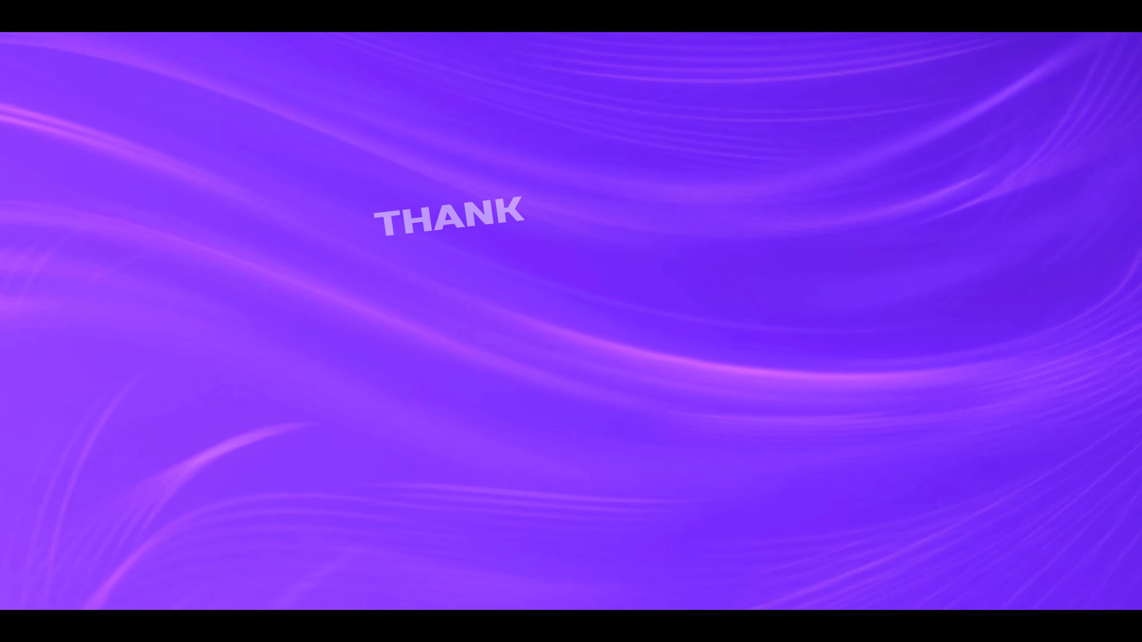